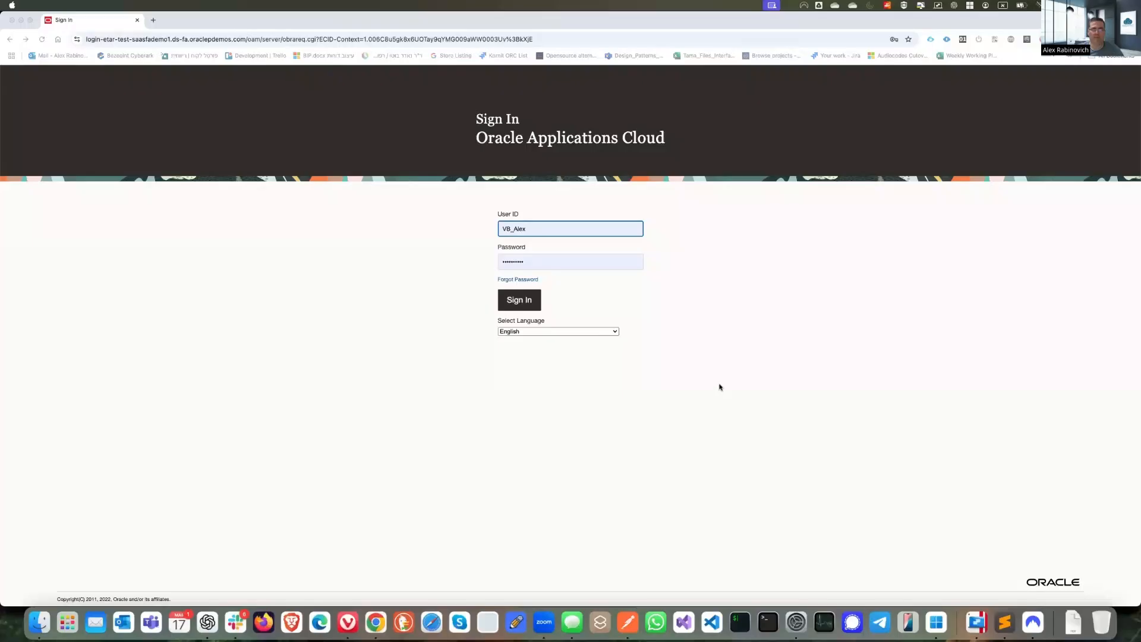
# Step: Sign in to Oracle Applications Cloud with the saved credentials and expand the full list of navigator entries
pyautogui.click(718, 389)
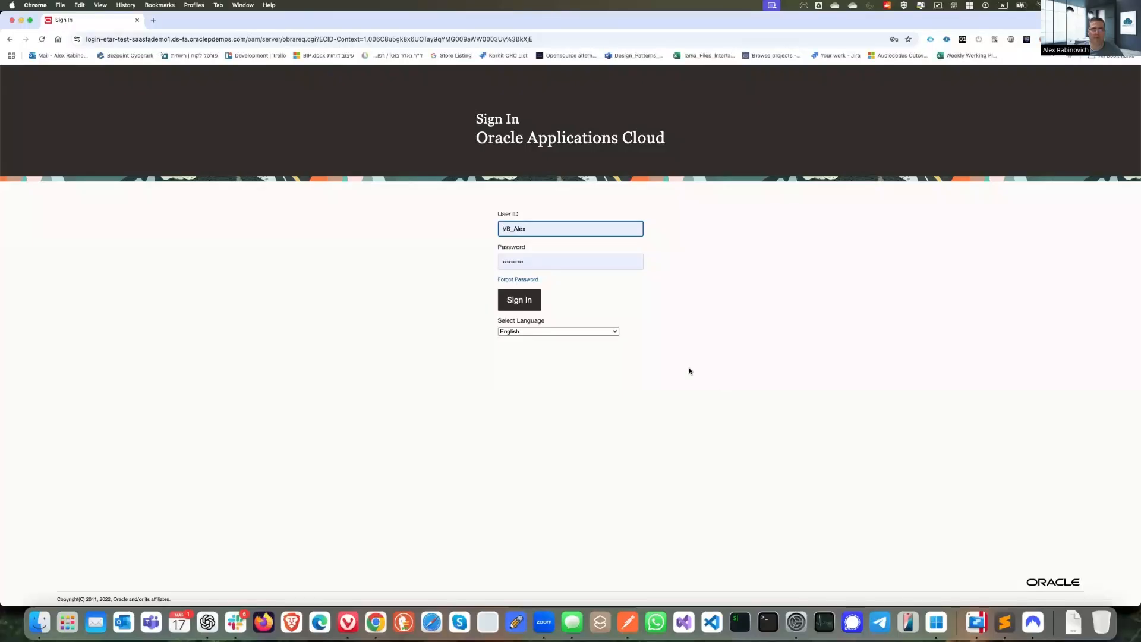
pyautogui.click(530, 304)
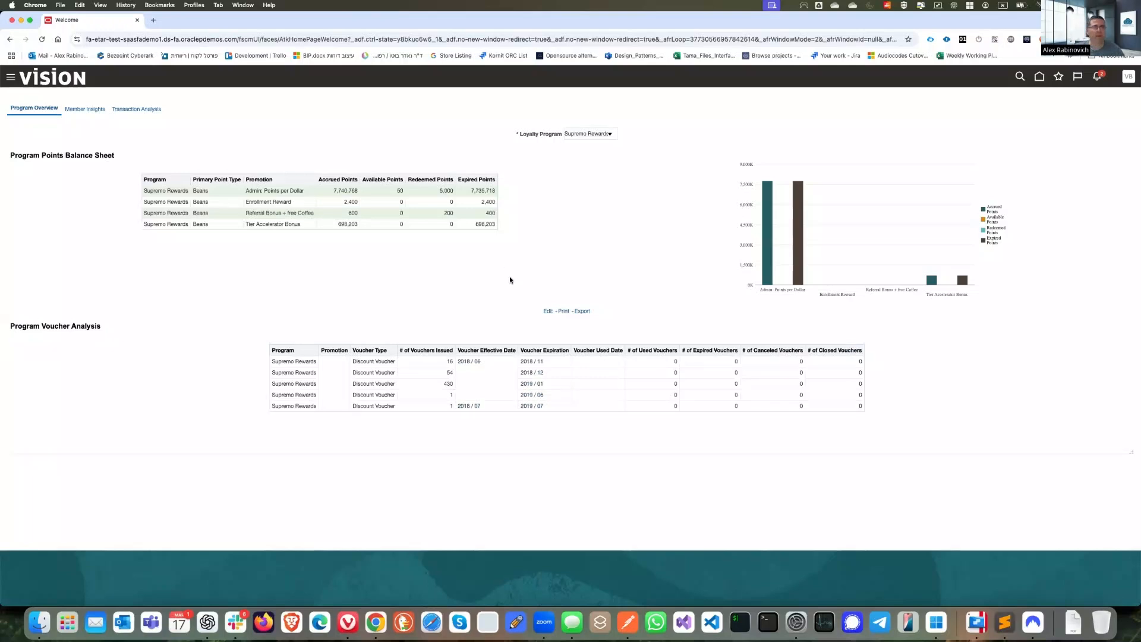
pyautogui.click(11, 78)
pyautogui.click(319, 75)
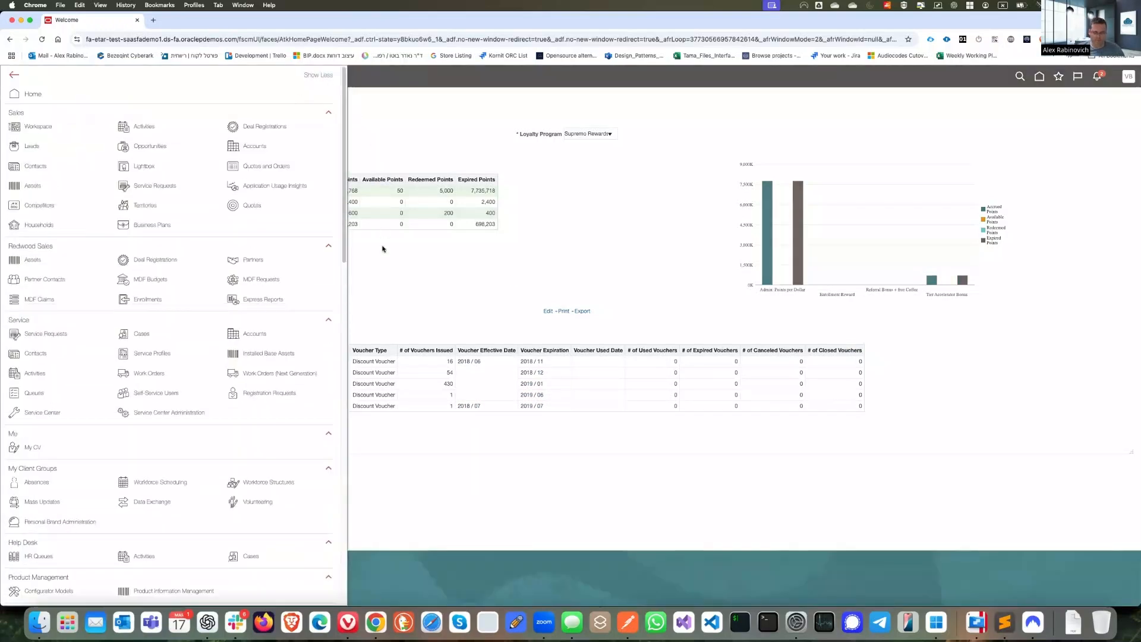
# Step: Search the navigator page for "sched" and open the Scheduled Processes work area
pyautogui.press('super+f')
pyautogui.write('דביק')
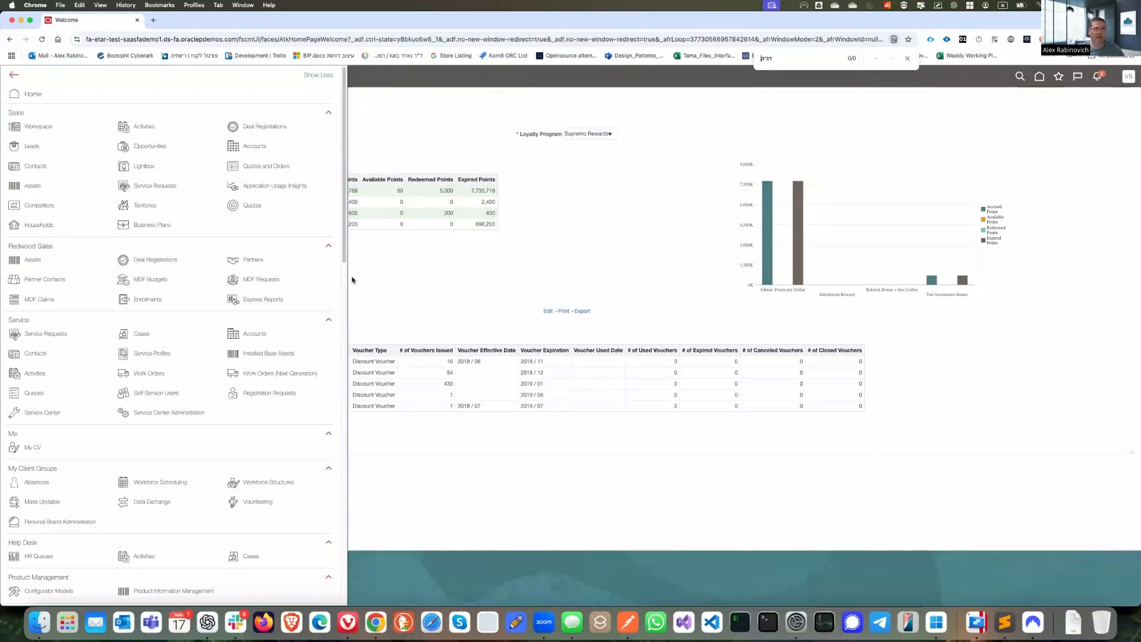
pyautogui.hotkey('ctrl', 'space')
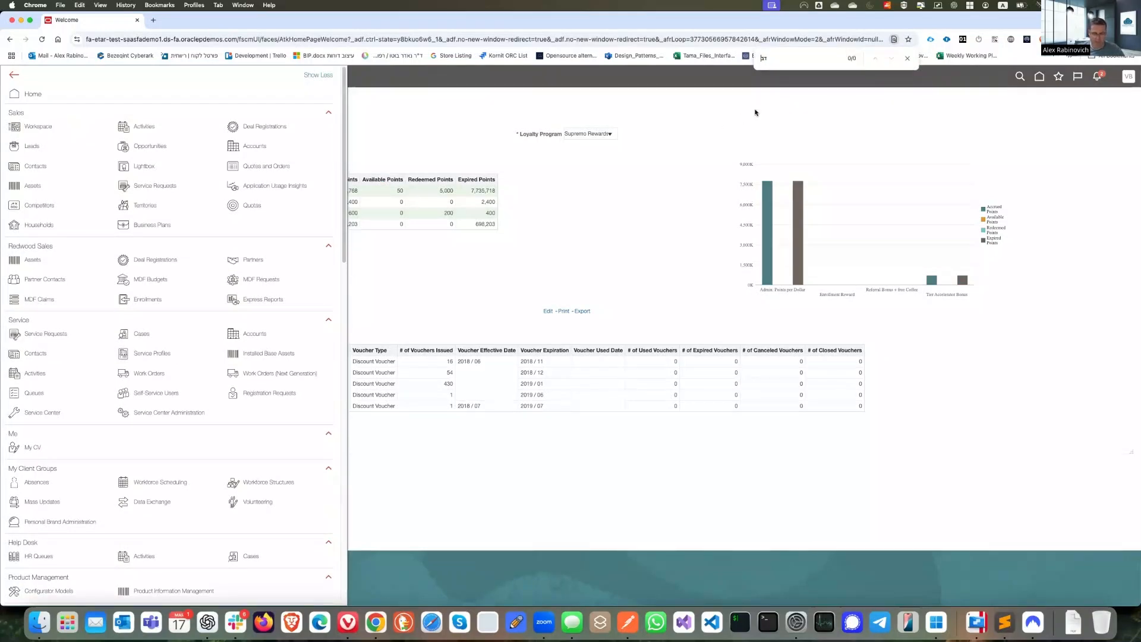
pyautogui.press('BackSpace')
pyautogui.press('BackSpace')
pyautogui.press('BackSpace')
pyautogui.write('sc')
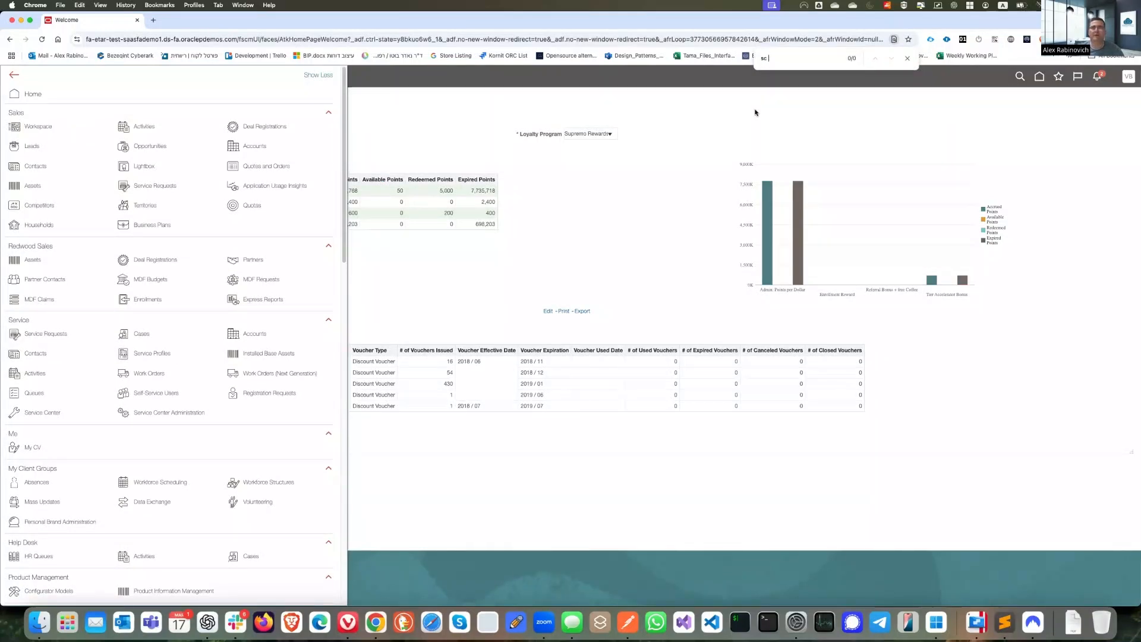
pyautogui.write('hed')
pyautogui.press('Return')
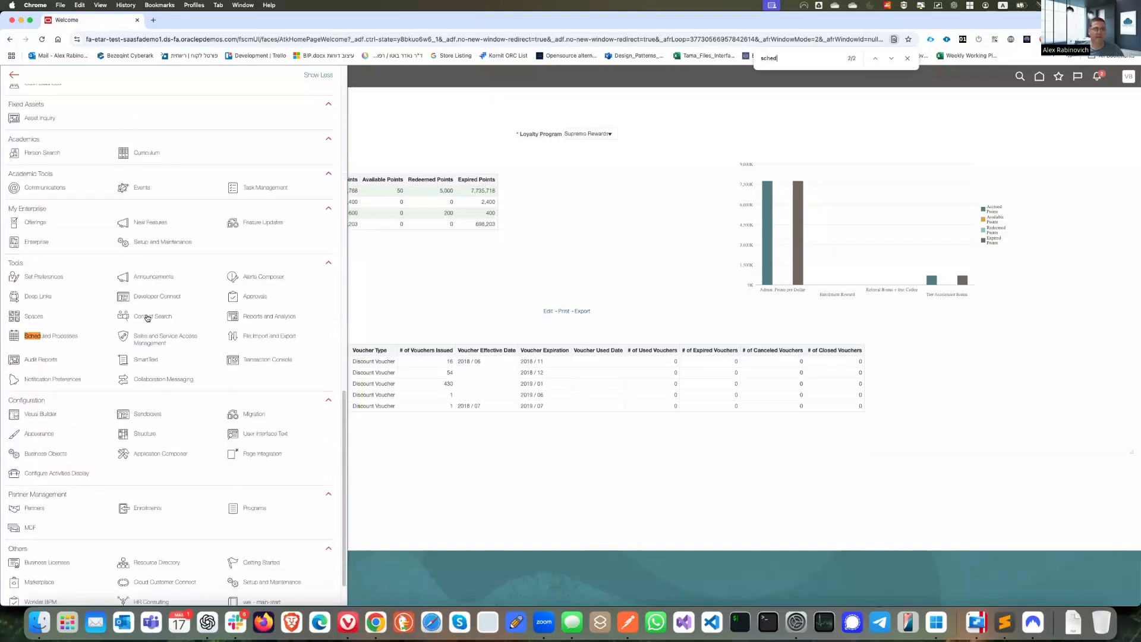
pyautogui.click(70, 336)
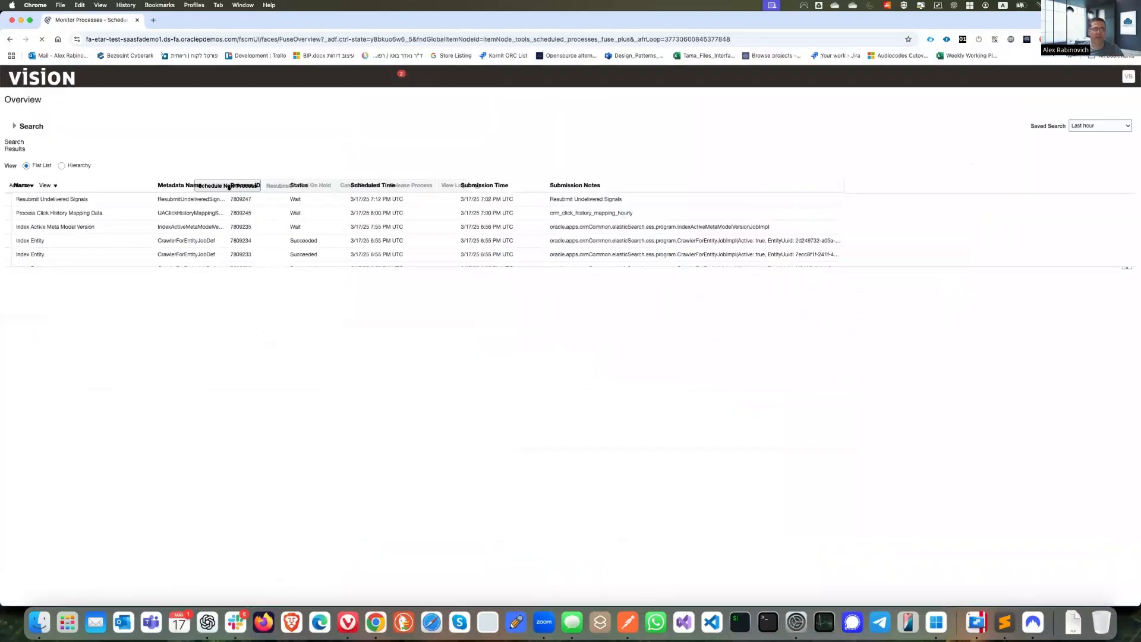
# Step: Schedule a new job, looking it up with Pri%Rece% and choosing Print Receivables Transactions
pyautogui.click(105, 186)
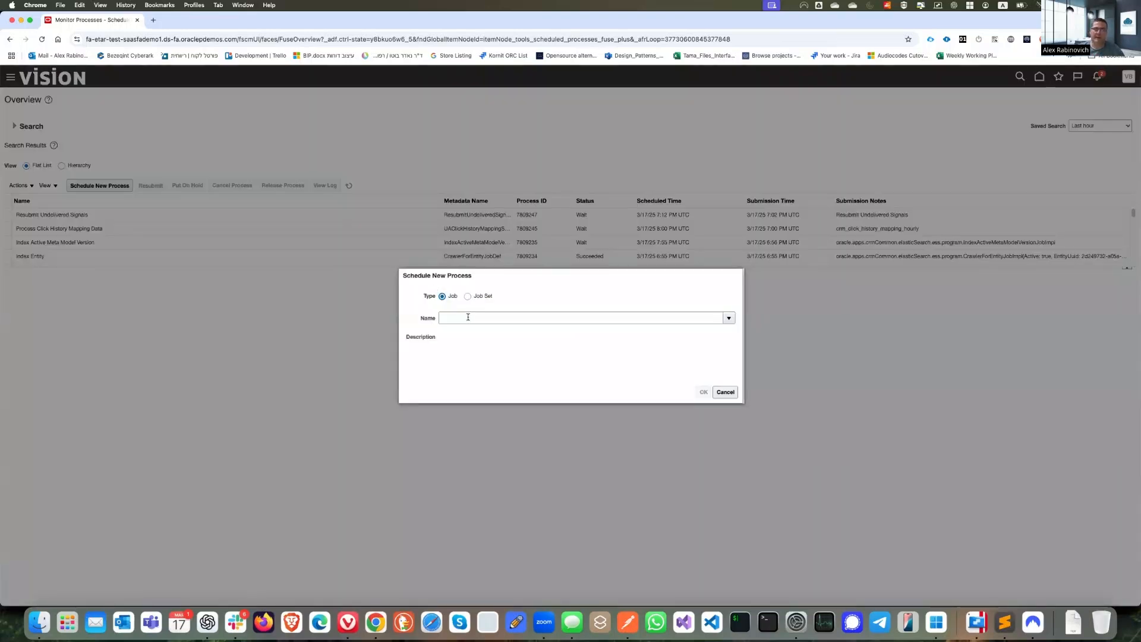
pyautogui.click(468, 318)
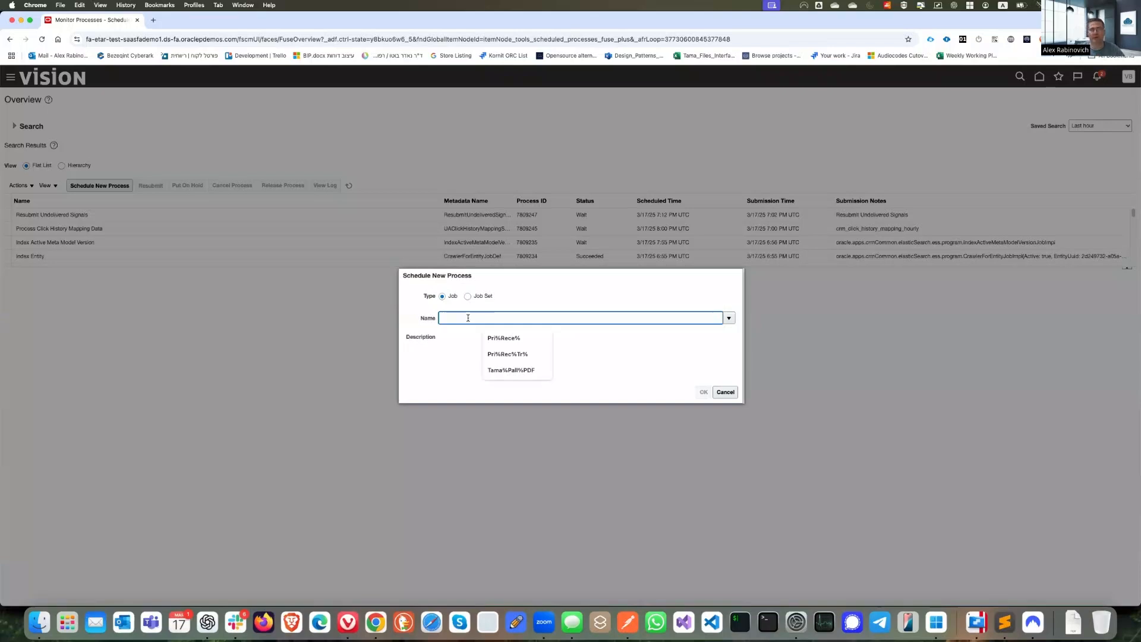
pyautogui.click(500, 339)
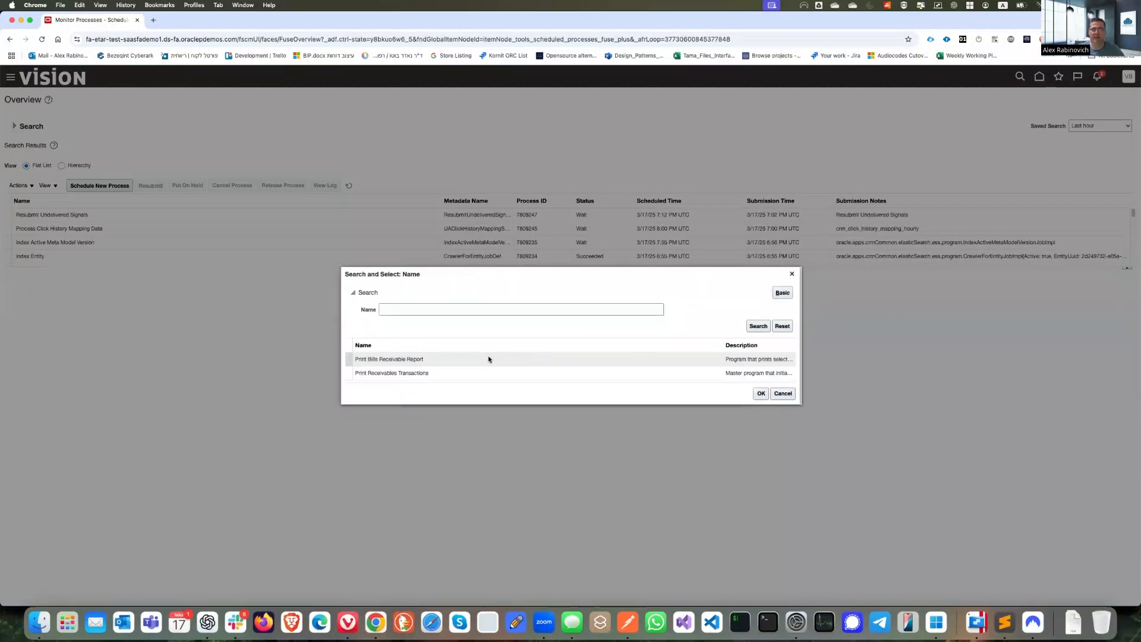
pyautogui.click(498, 375)
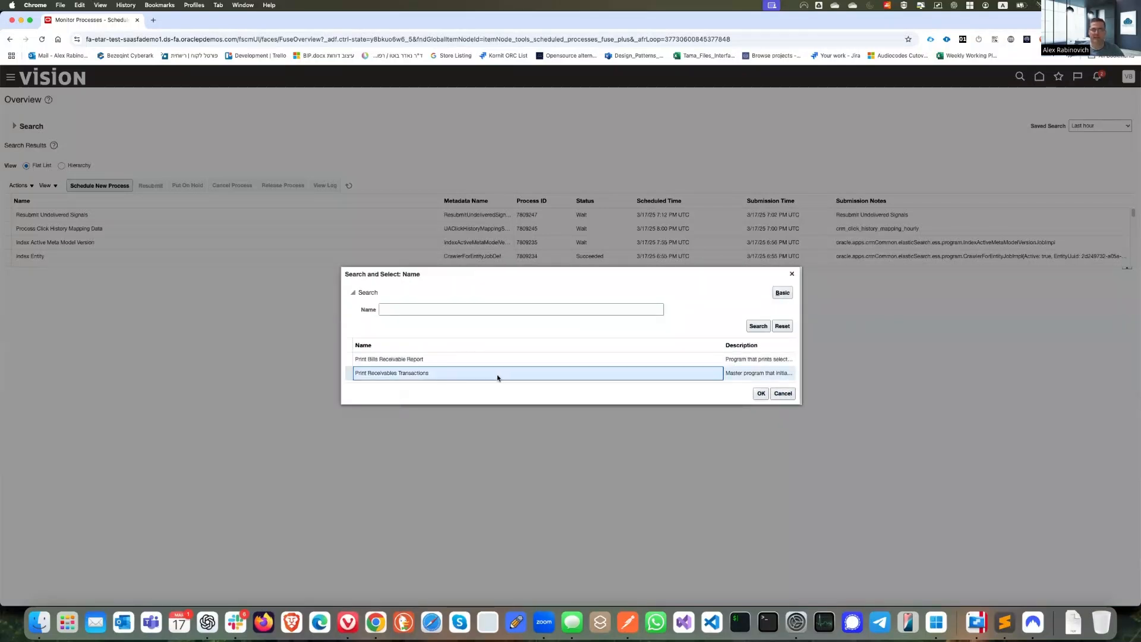
pyautogui.click(761, 393)
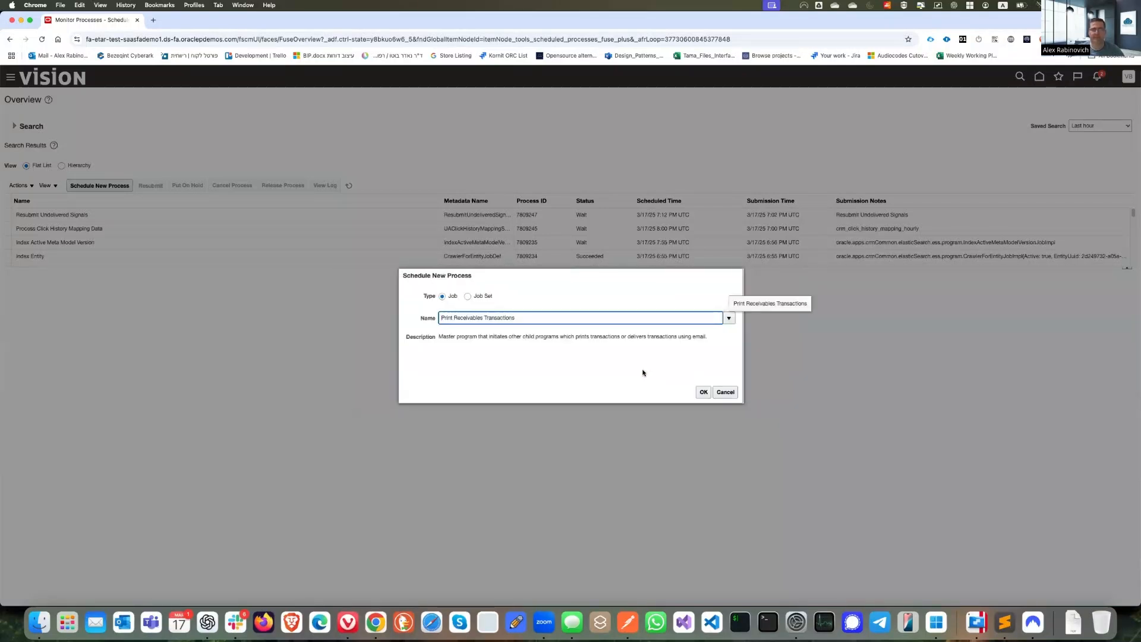
pyautogui.click(703, 393)
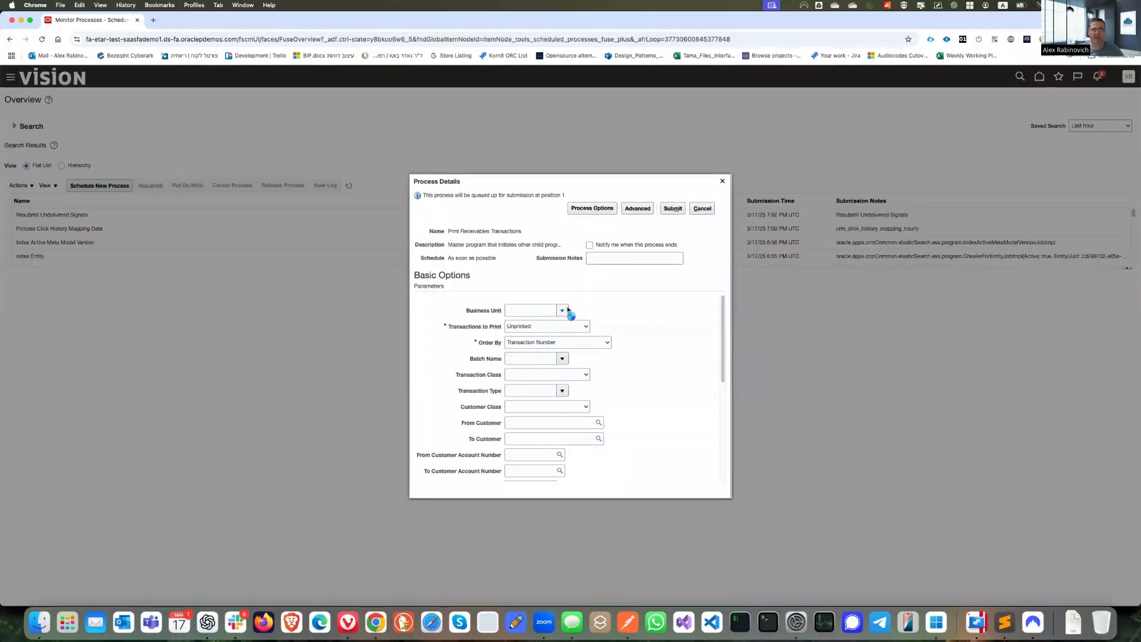
# Step: Set the process's Business Unit to India Business Unit and Transactions to Print to All
pyautogui.click(562, 311)
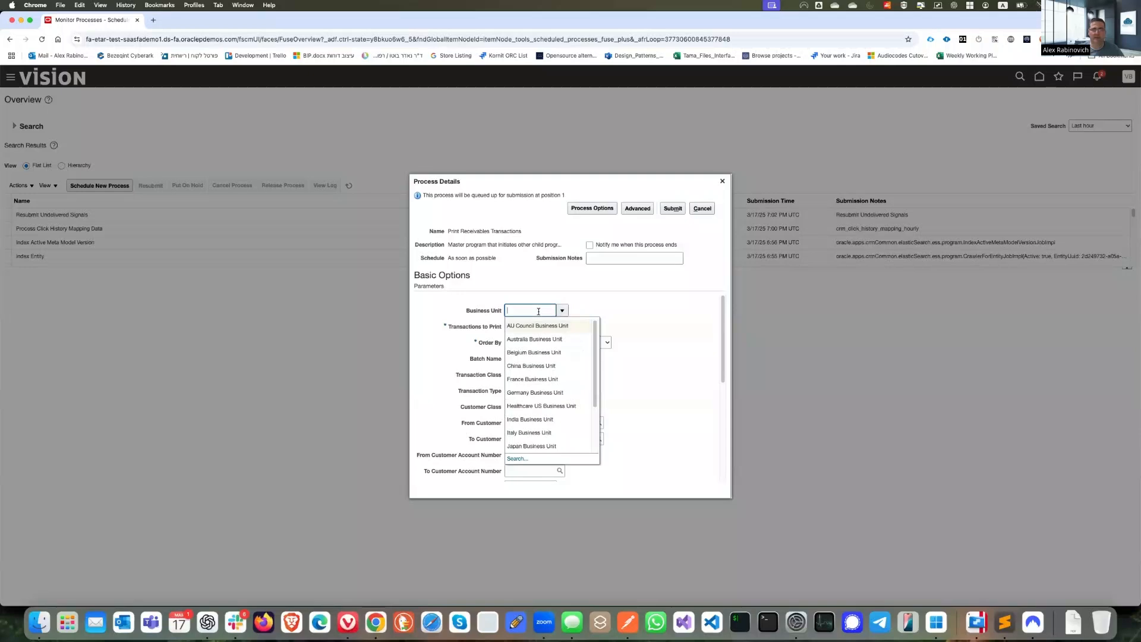
pyautogui.click(523, 419)
pyautogui.click(570, 327)
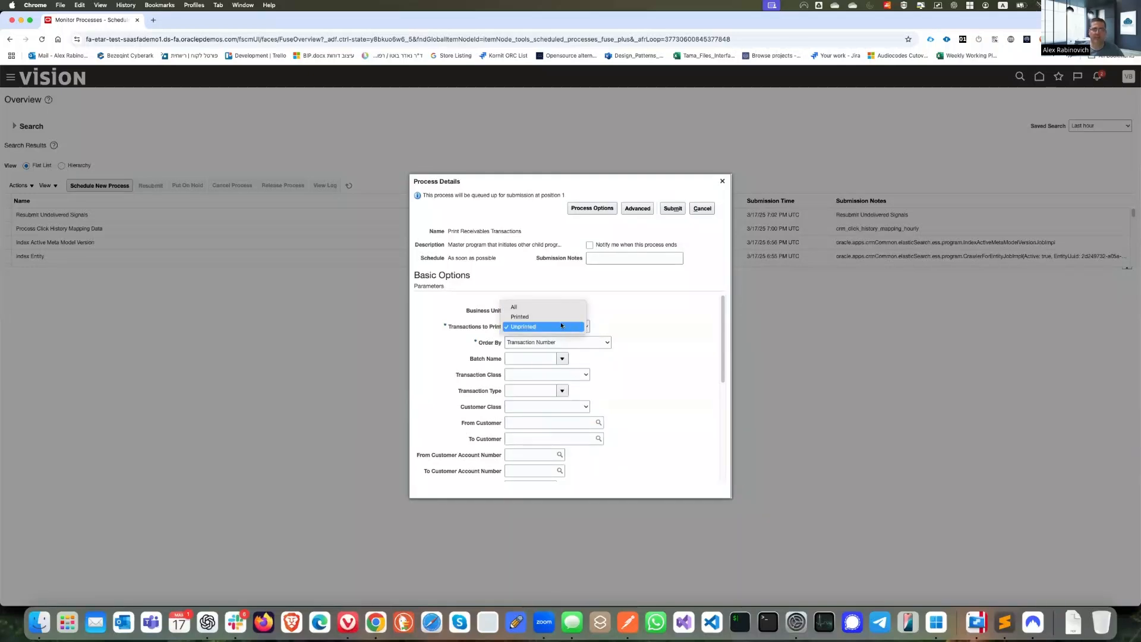
pyautogui.click(550, 306)
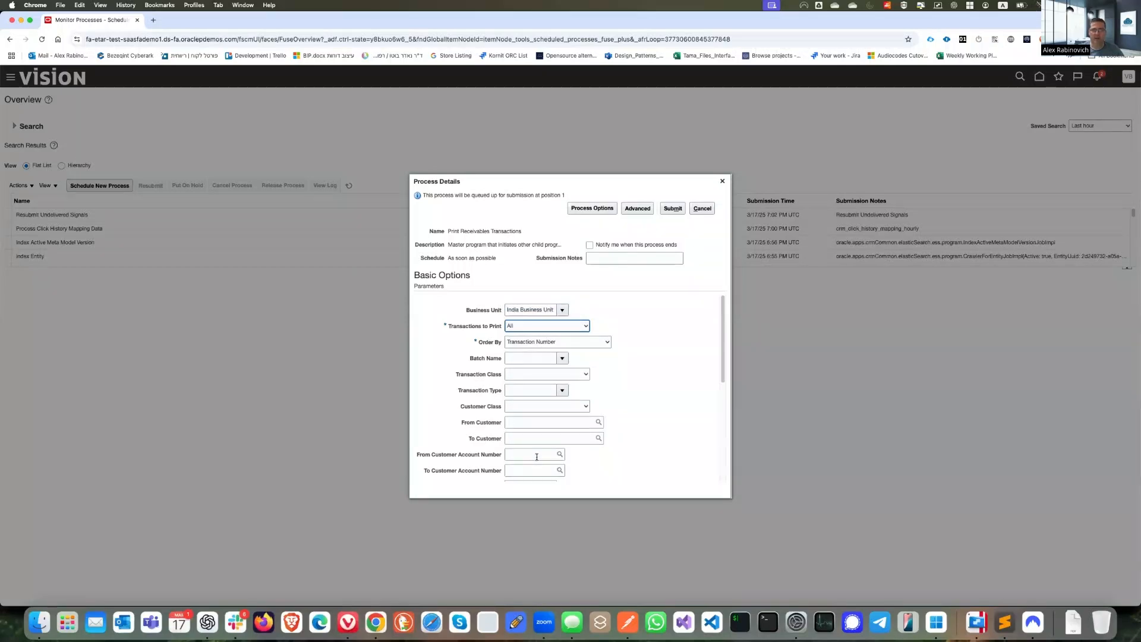
# Step: Limit the print run to one transaction by setting both From and To Transaction Number to 37765
pyautogui.moveTo(723, 372); pyautogui.dragTo(724, 418)
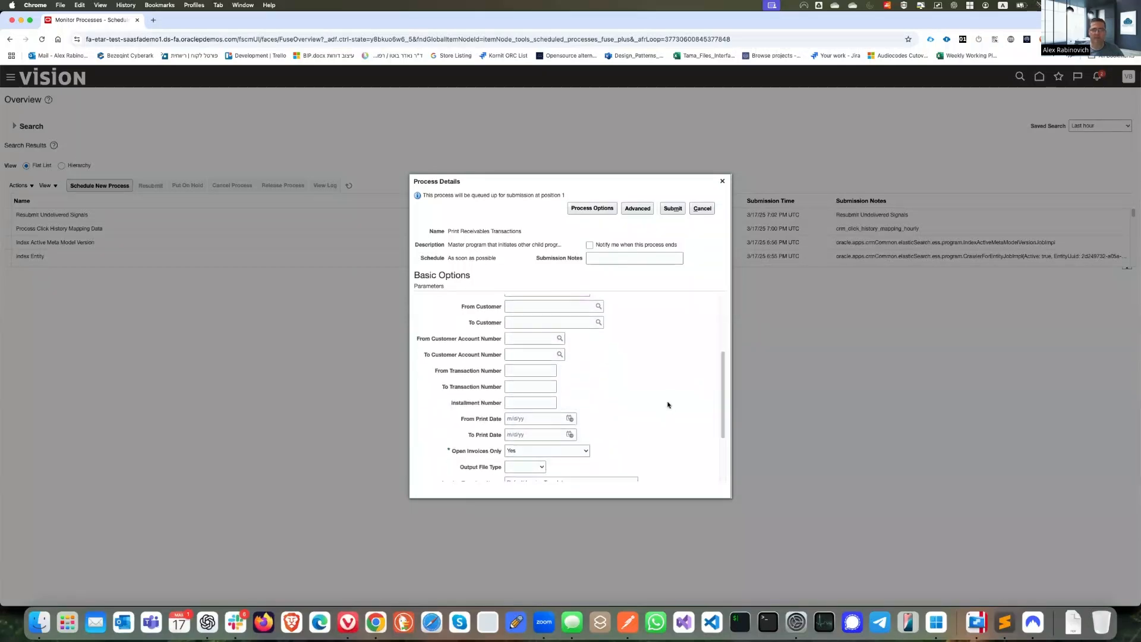
pyautogui.click(522, 371)
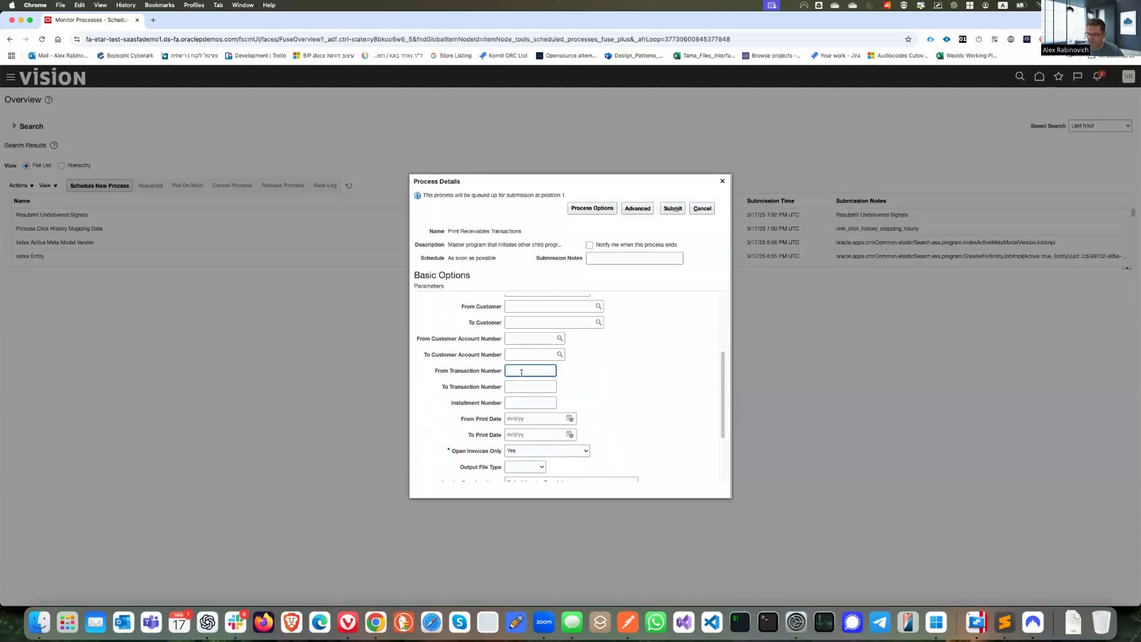
pyautogui.write('37765')
pyautogui.press('Tab')
pyautogui.write('37765')
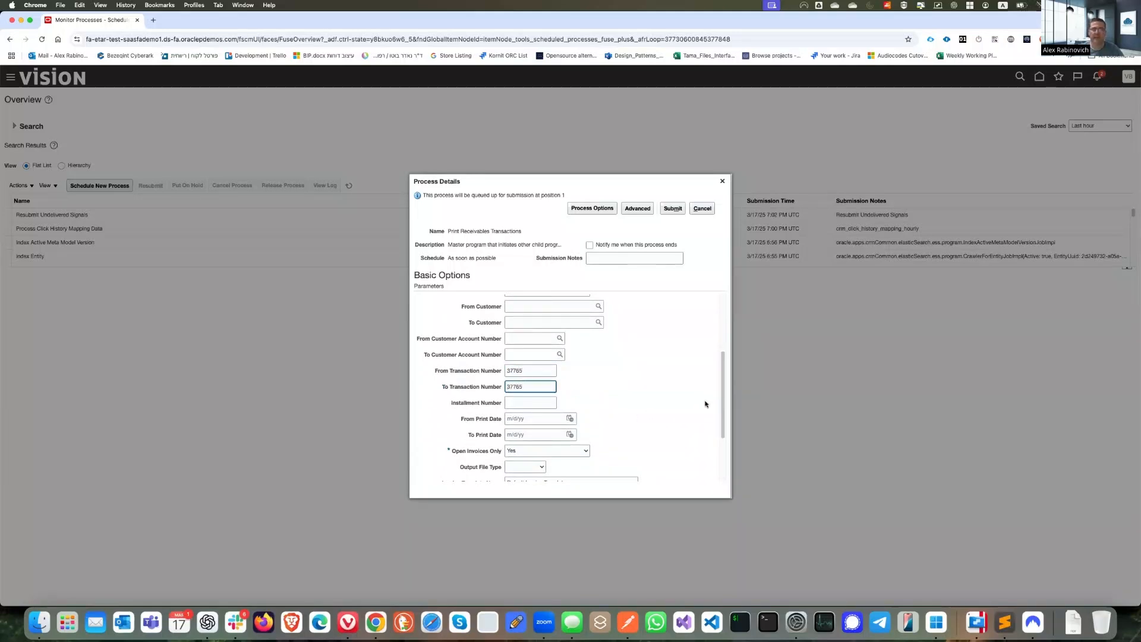
# Step: Set Open Invoices Only to No and Output File Type to PDF
pyautogui.click(572, 451)
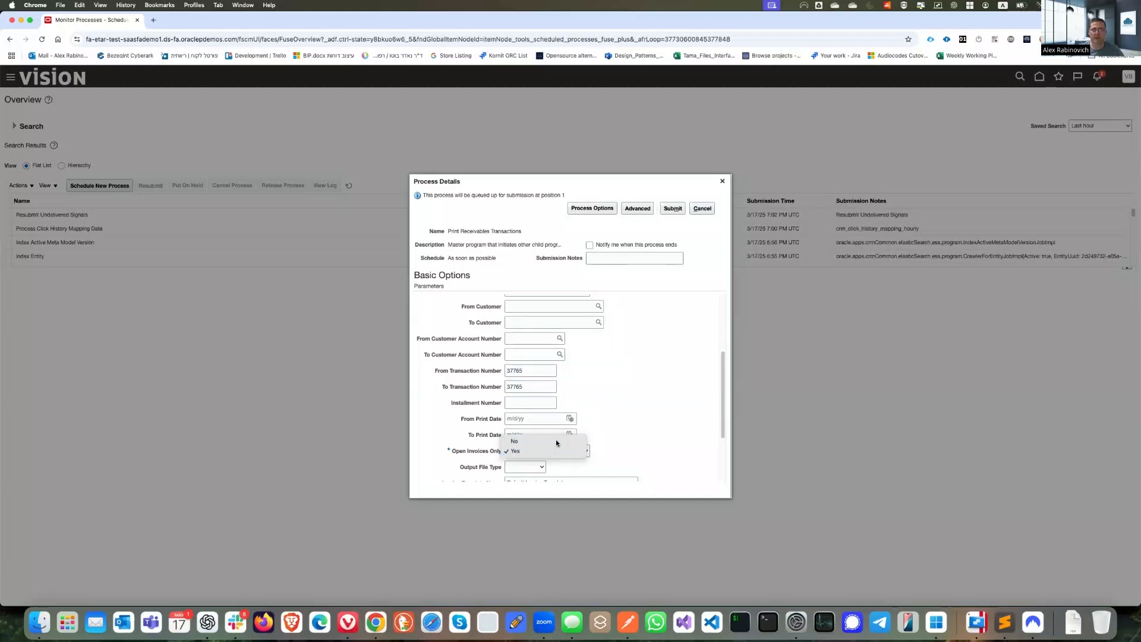
pyautogui.click(553, 459)
pyautogui.moveTo(723, 407); pyautogui.dragTo(722, 447)
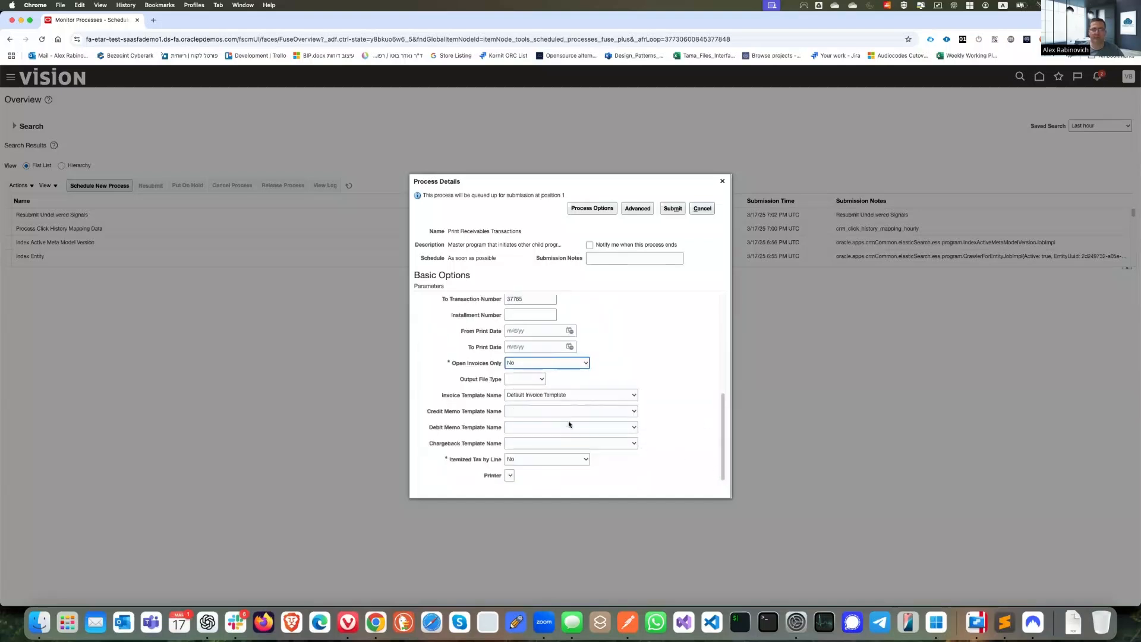
pyautogui.click(530, 381)
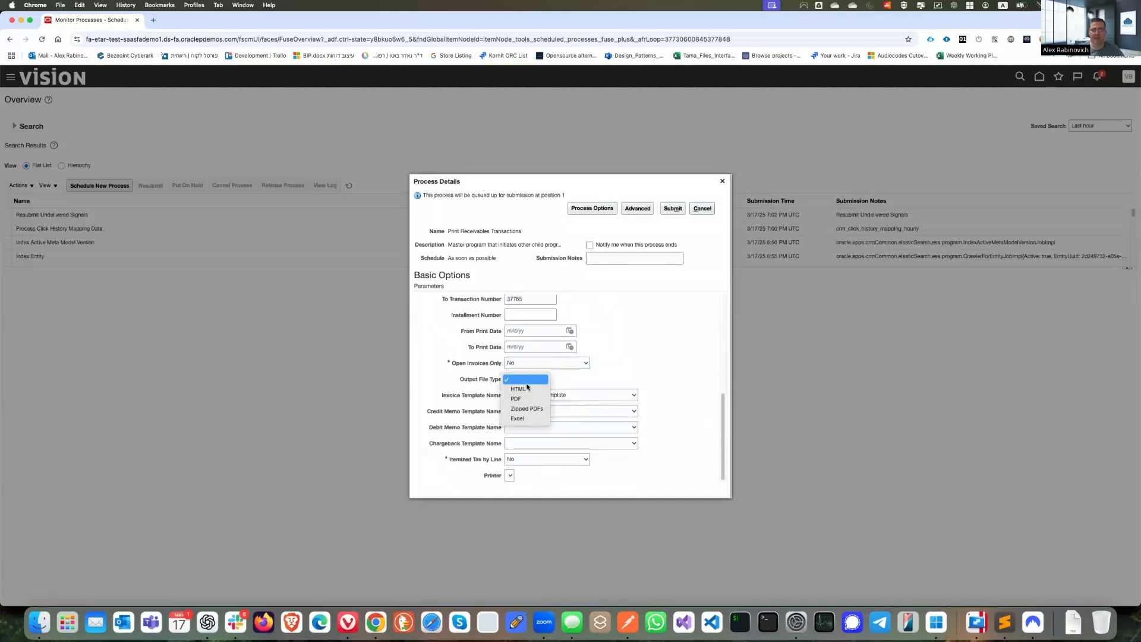
pyautogui.click(526, 398)
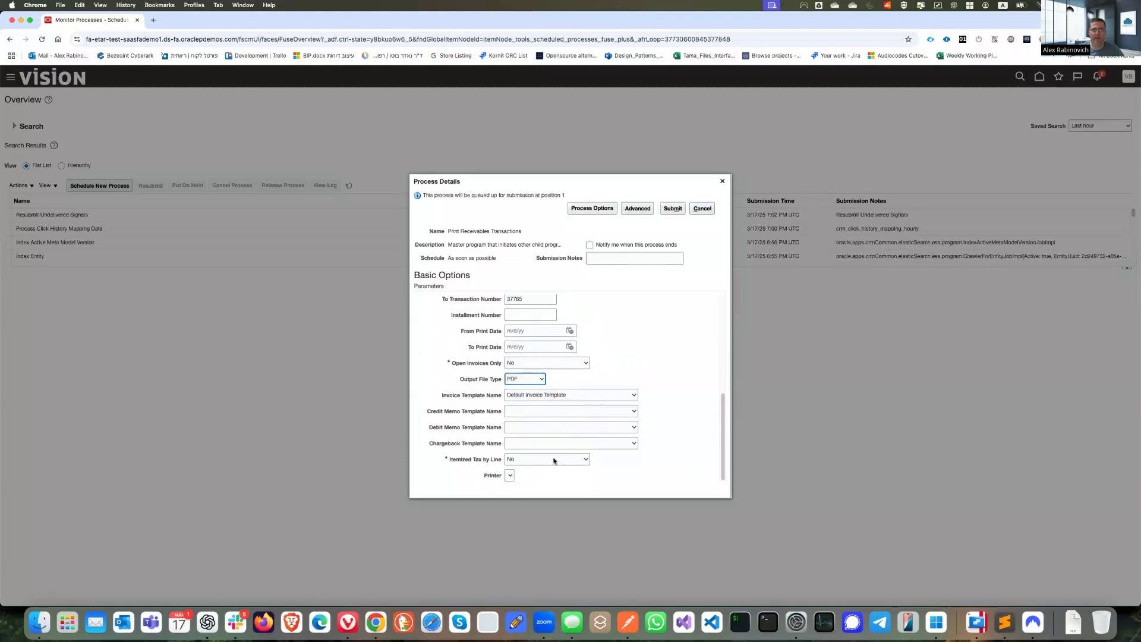
# Step: Submit the Print Receivables Transactions process, acknowledge the confirmation and refresh the process list
pyautogui.click(673, 209)
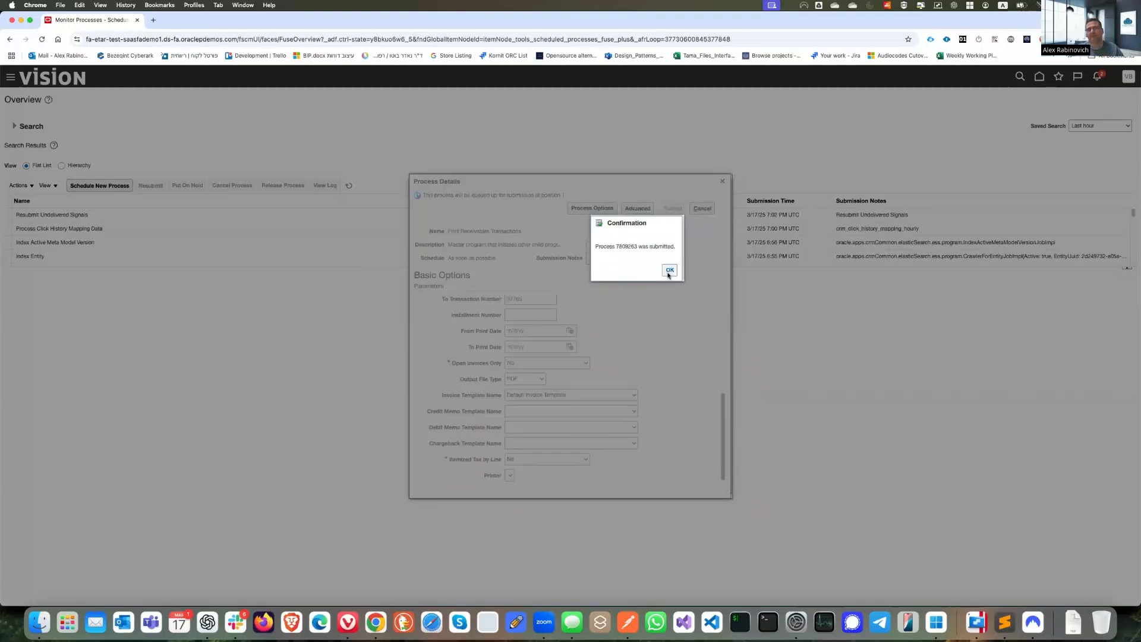
pyautogui.click(669, 272)
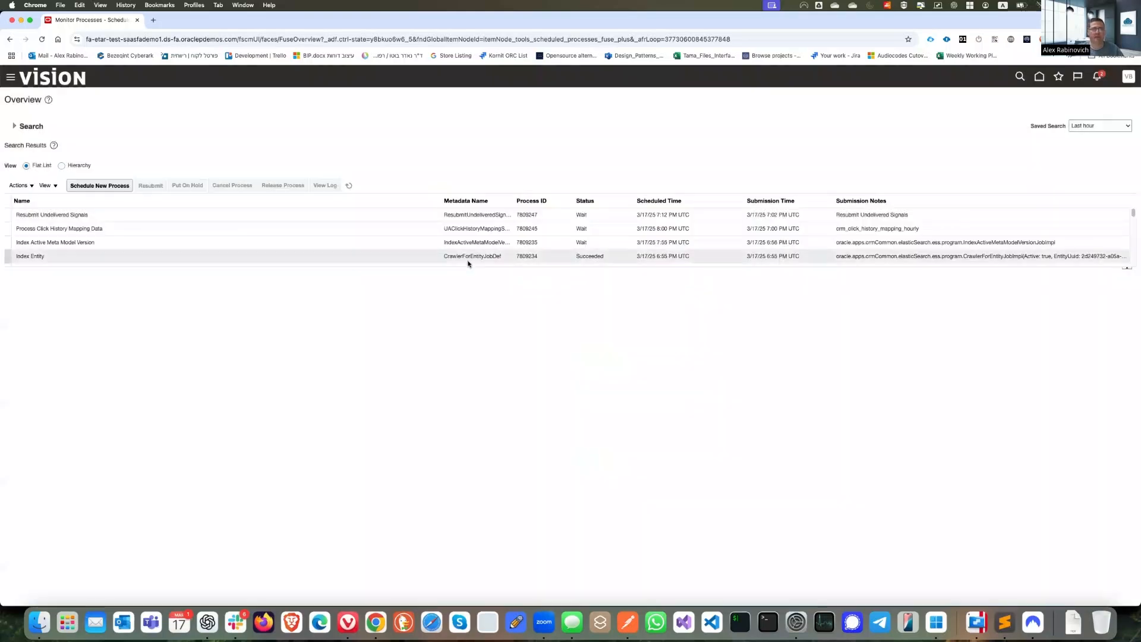
pyautogui.click(349, 187)
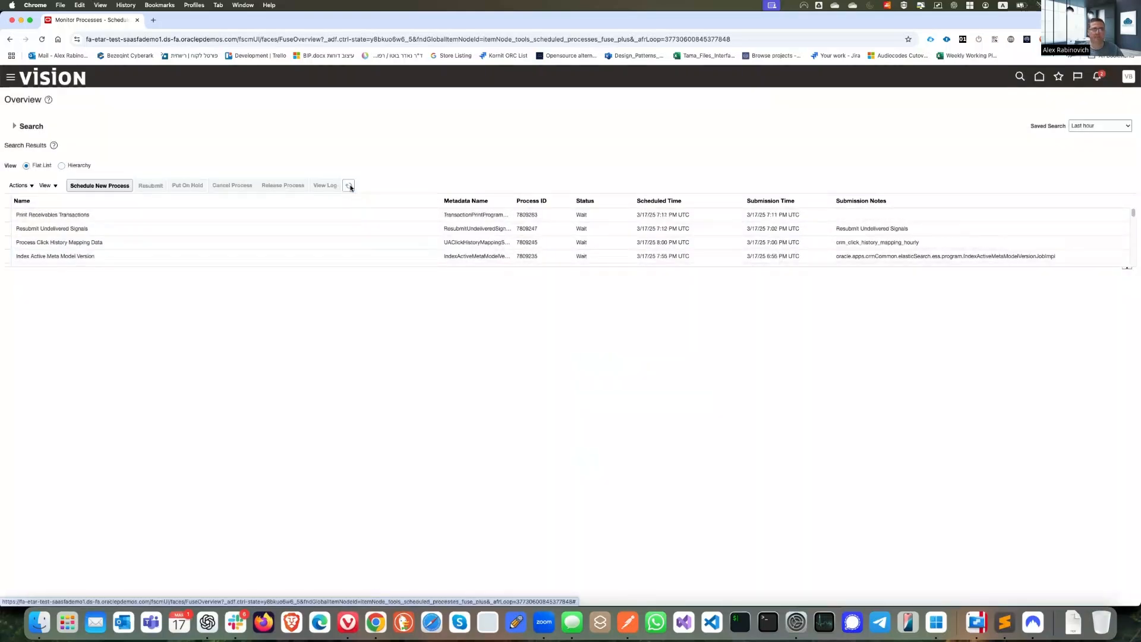
# Step: Refresh the process list repeatedly to check the status of the submitted Print Receivables Transactions run
pyautogui.click(298, 214)
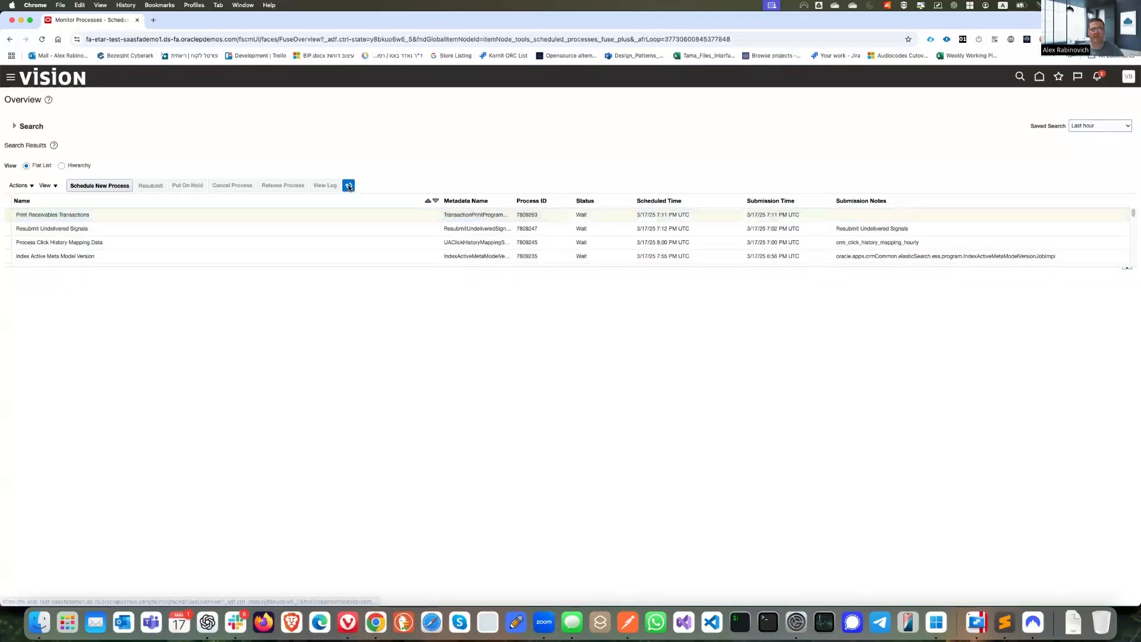
pyautogui.click(349, 187)
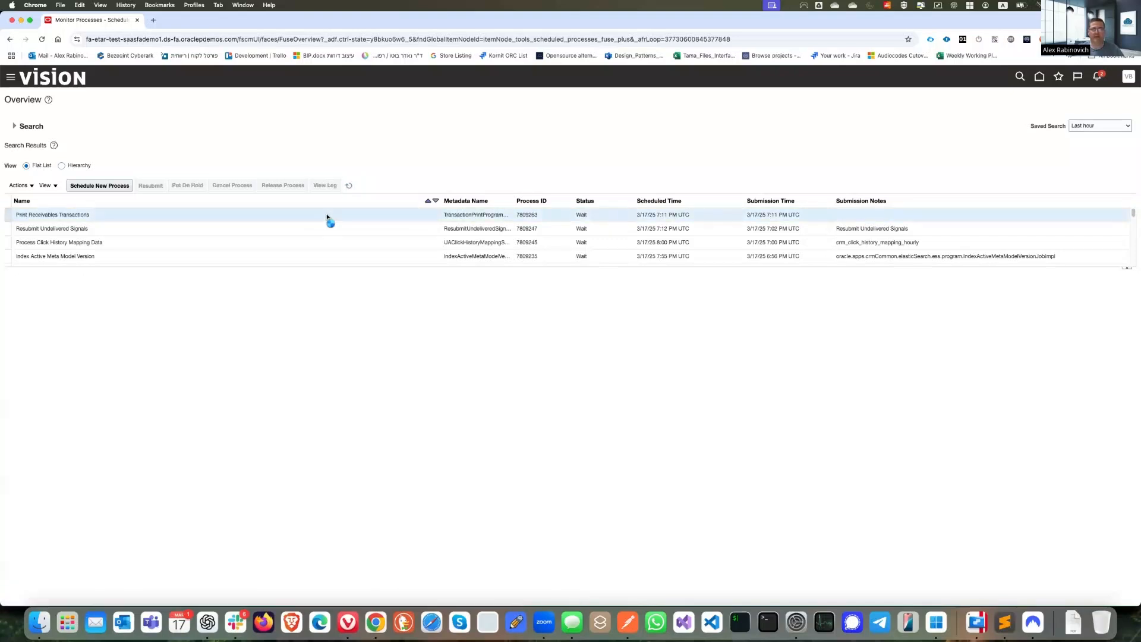
pyautogui.click(350, 187)
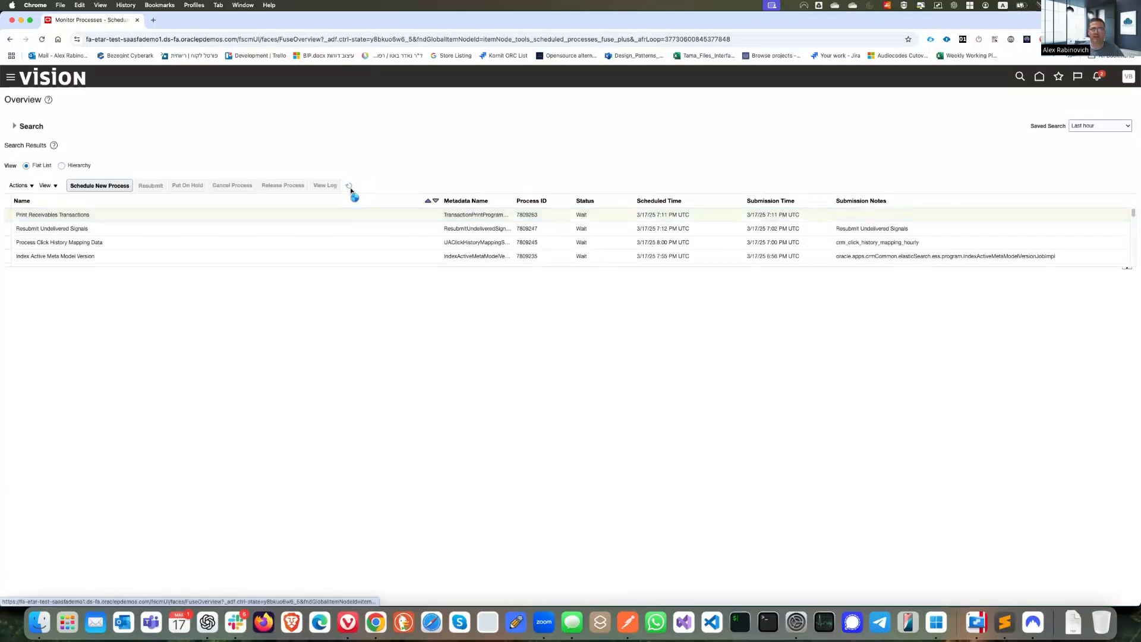
pyautogui.click(349, 186)
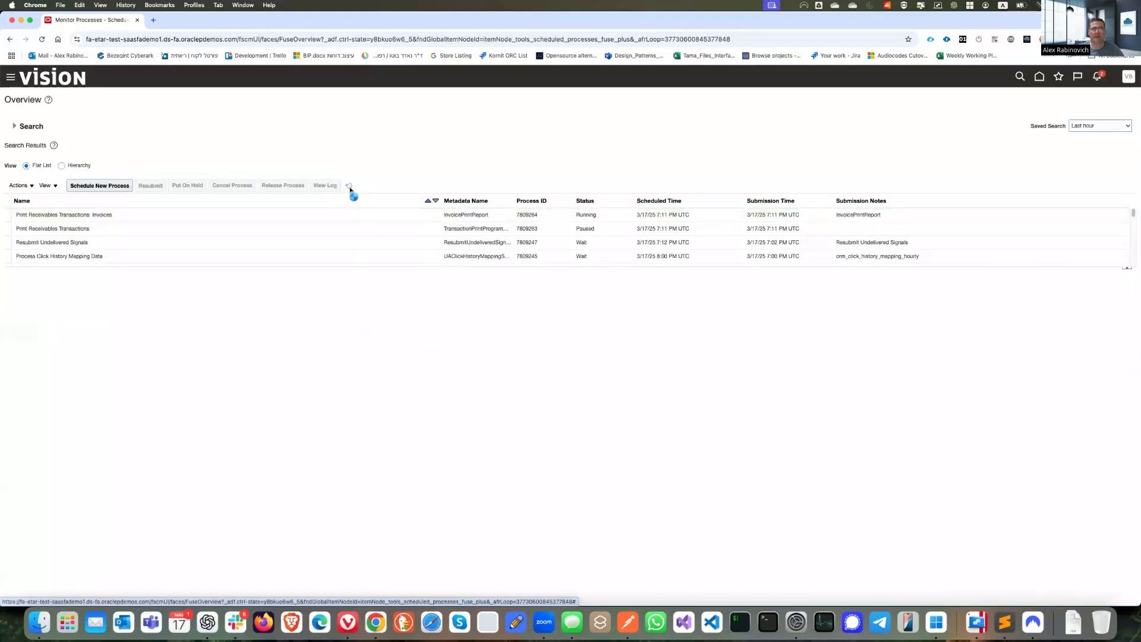
pyautogui.click(318, 219)
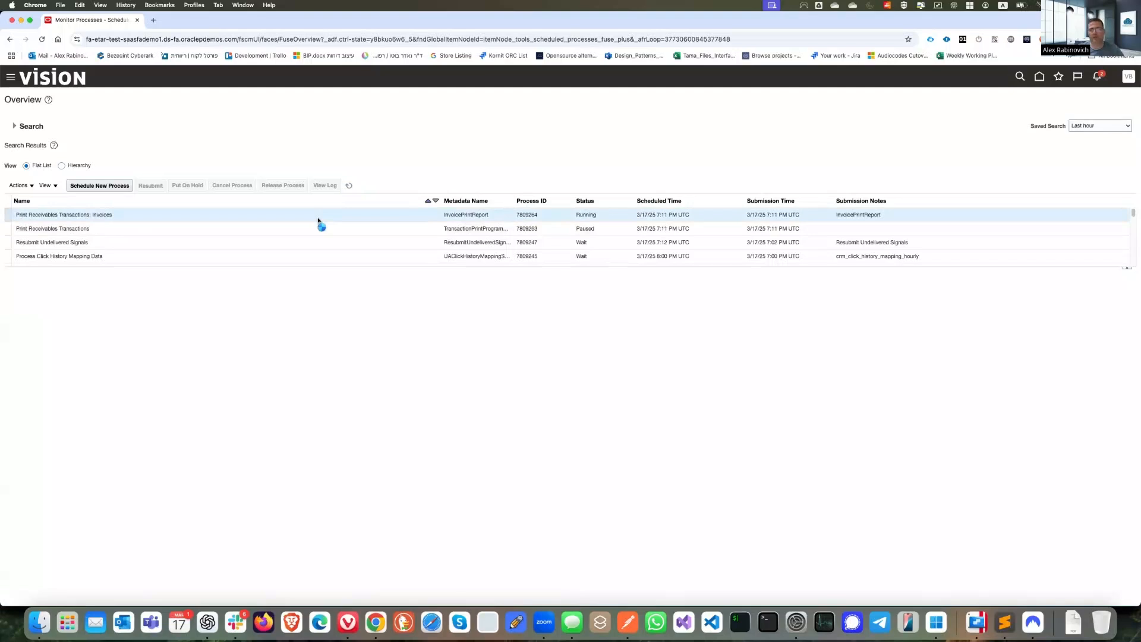
# Step: Refresh the list, select the Print Receivables Transactions: Invoices process and open its PDF output 37765_1
pyautogui.click(349, 186)
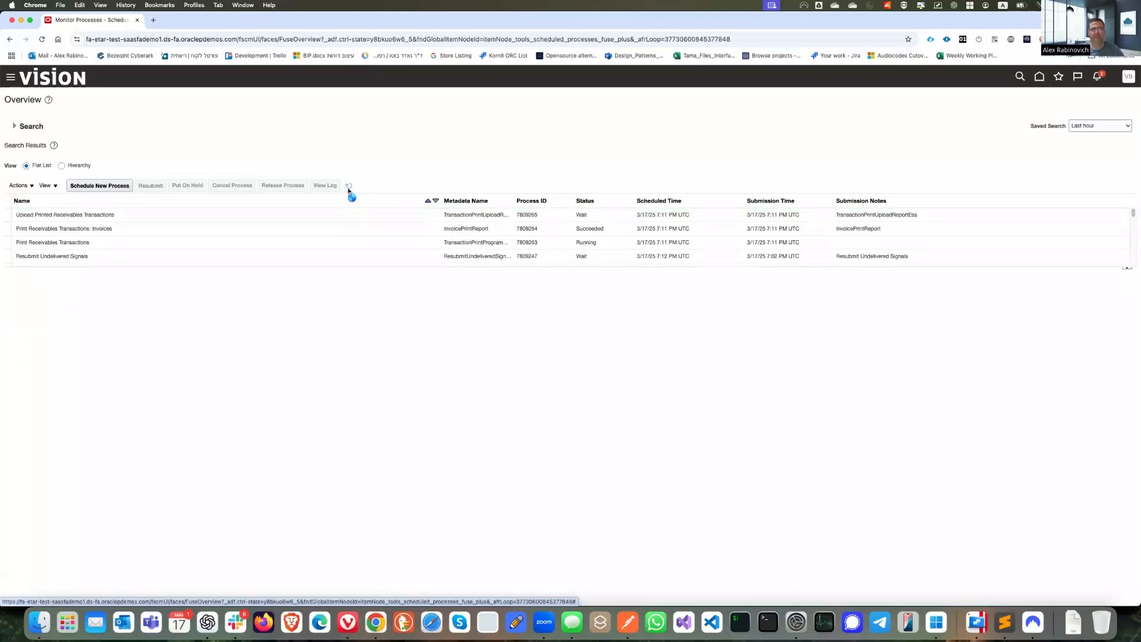
pyautogui.click(293, 242)
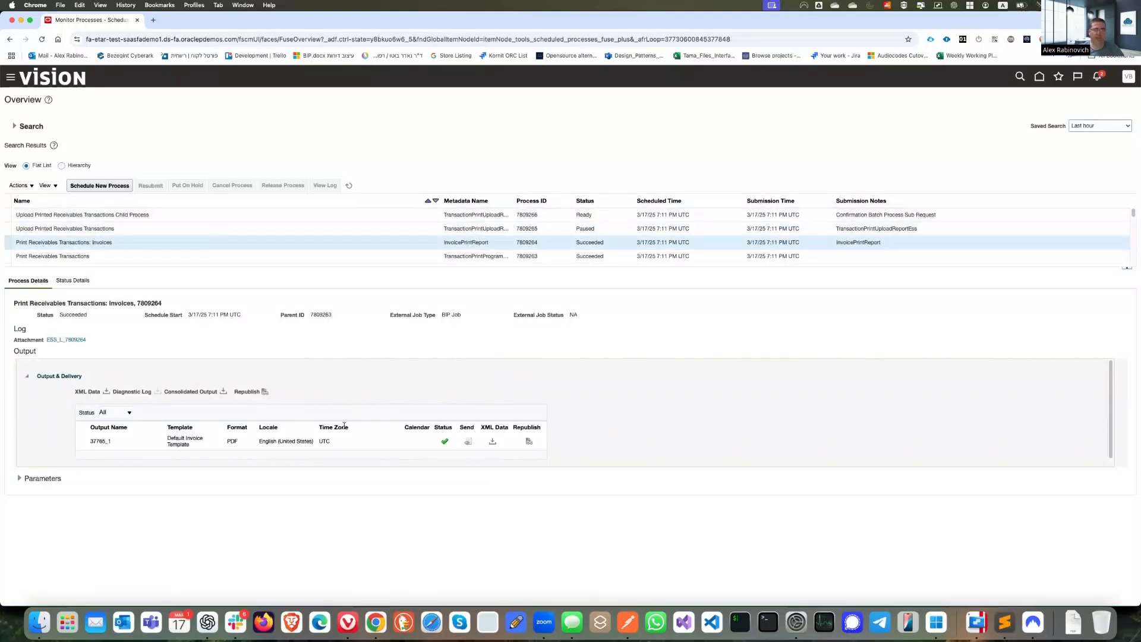
pyautogui.click(100, 442)
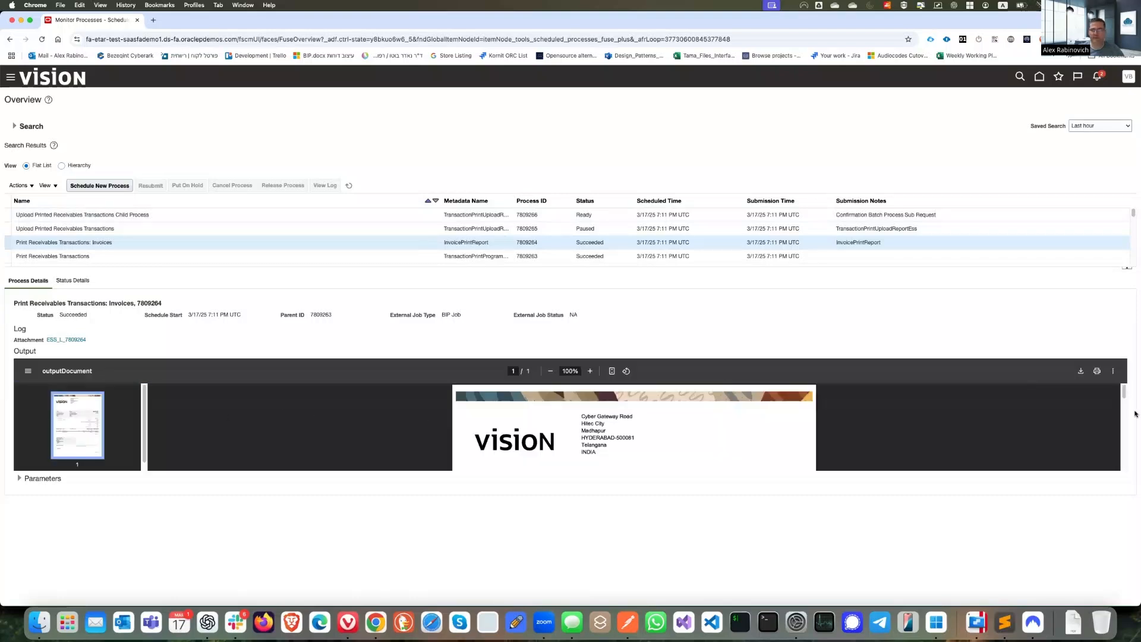
# Step: Select the parent Print Receivables Transactions process in the list and copy its process ID 7809263
pyautogui.moveTo(1123, 390)
pyautogui.mouseDown()
pyautogui.moveTo(1116, 448)
pyautogui.moveTo(1114, 387)
pyautogui.mouseUp()
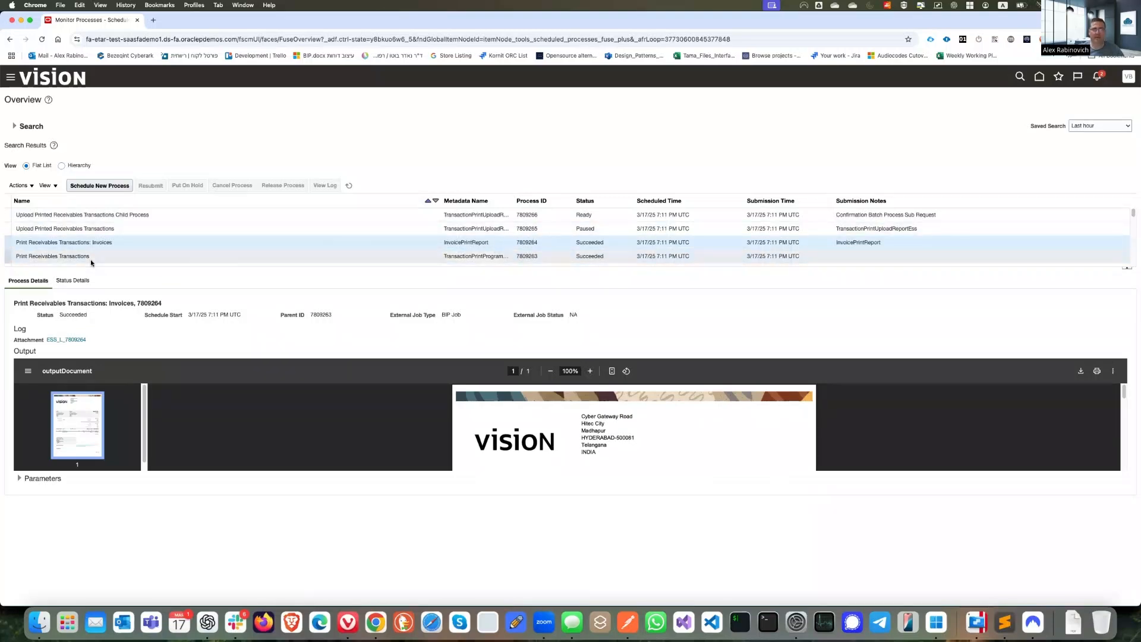
pyautogui.click(41, 256)
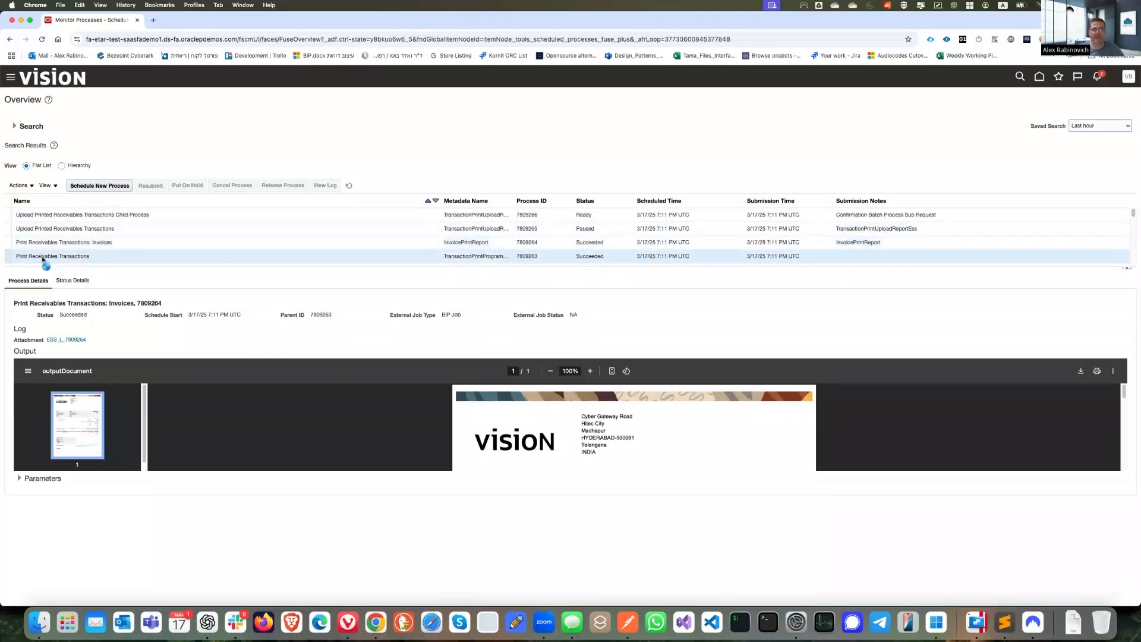
pyautogui.doubleClick(528, 255)
pyautogui.press('super+c')
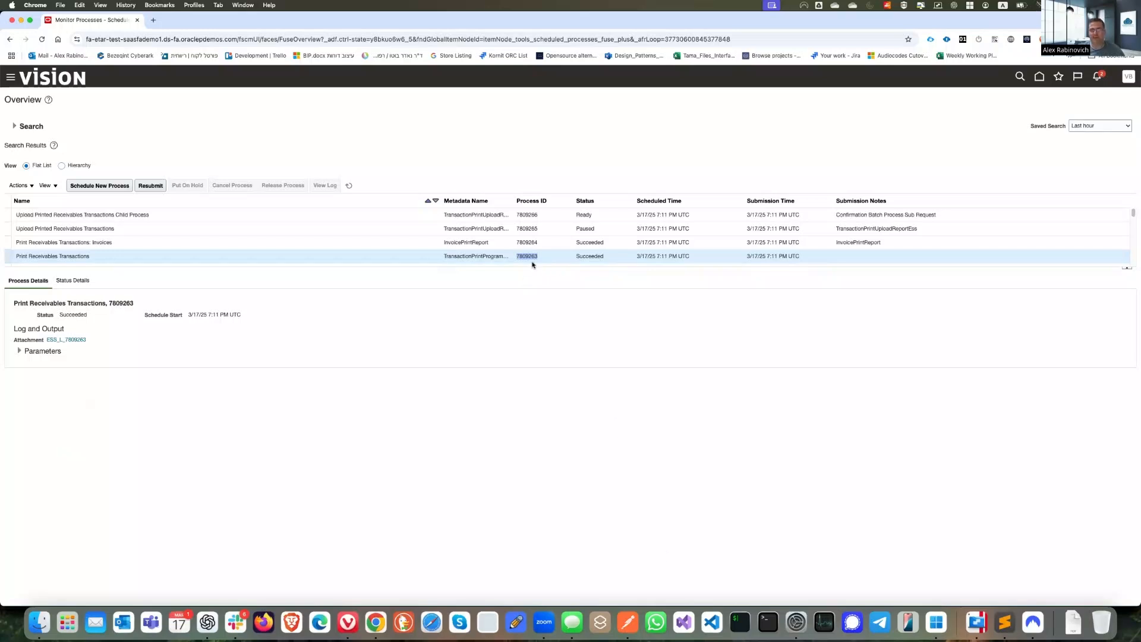
# Step: Switch to Postman, filter the collections by CID and open the Get Request Details request under CID ESS DEMO
pyautogui.click(624, 621)
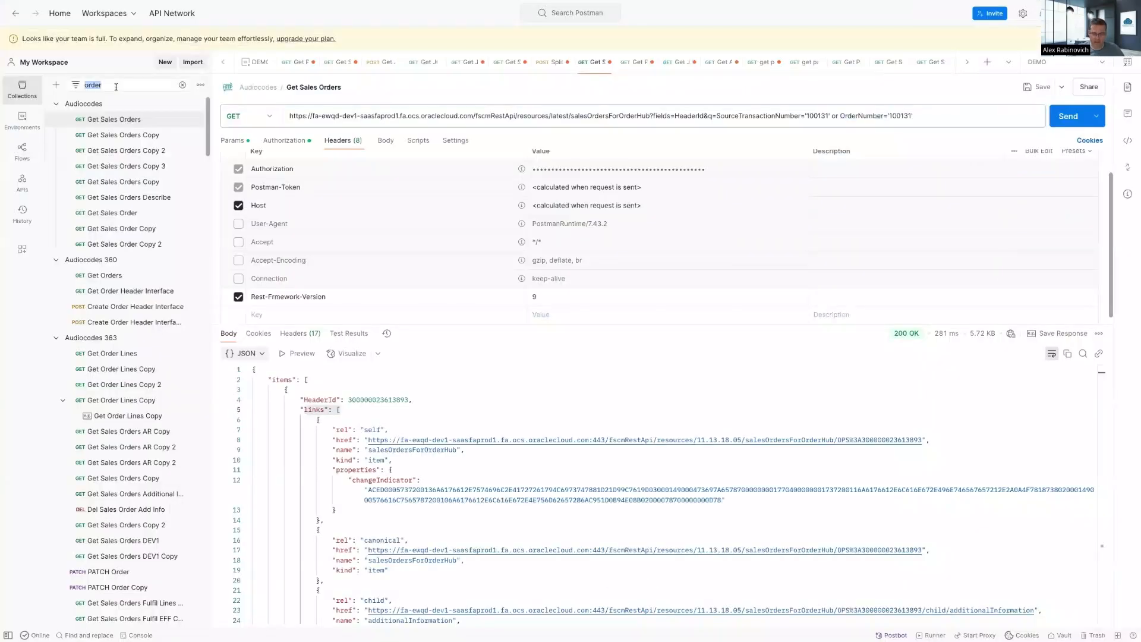
pyautogui.write('OIC')
pyautogui.moveTo(99, 85); pyautogui.dragTo(44, 86)
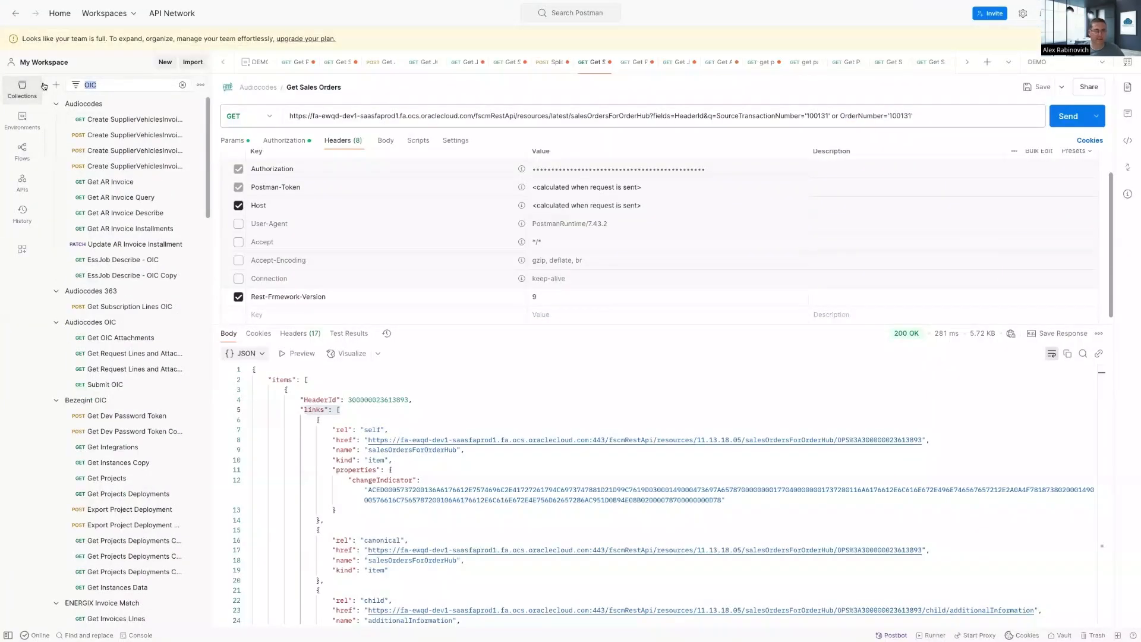
pyautogui.write('CID')
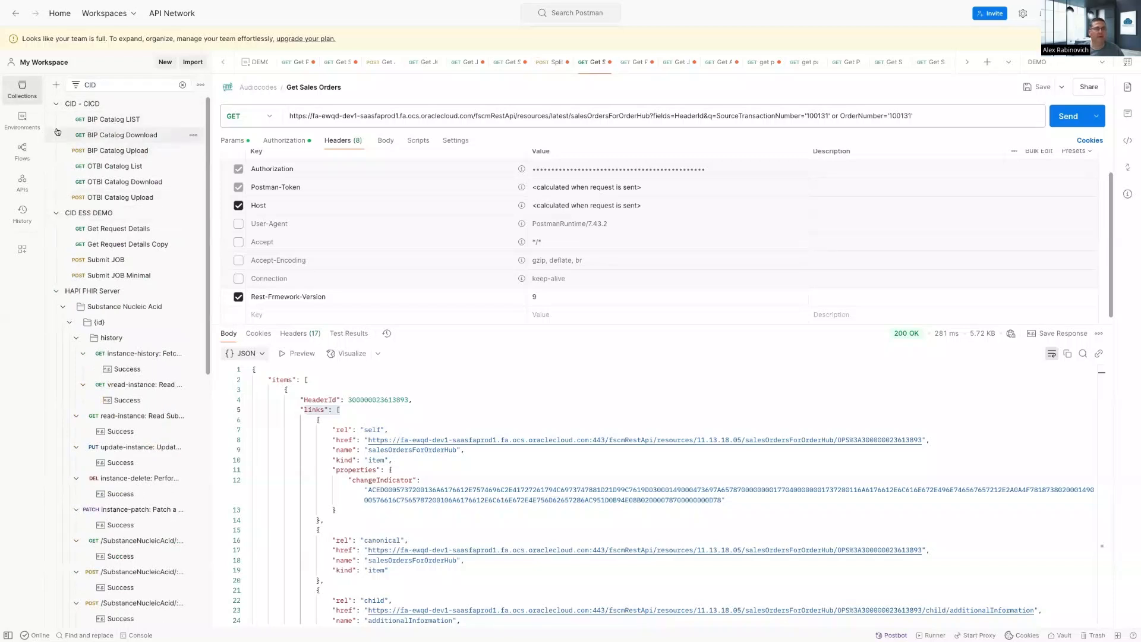
pyautogui.click(56, 103)
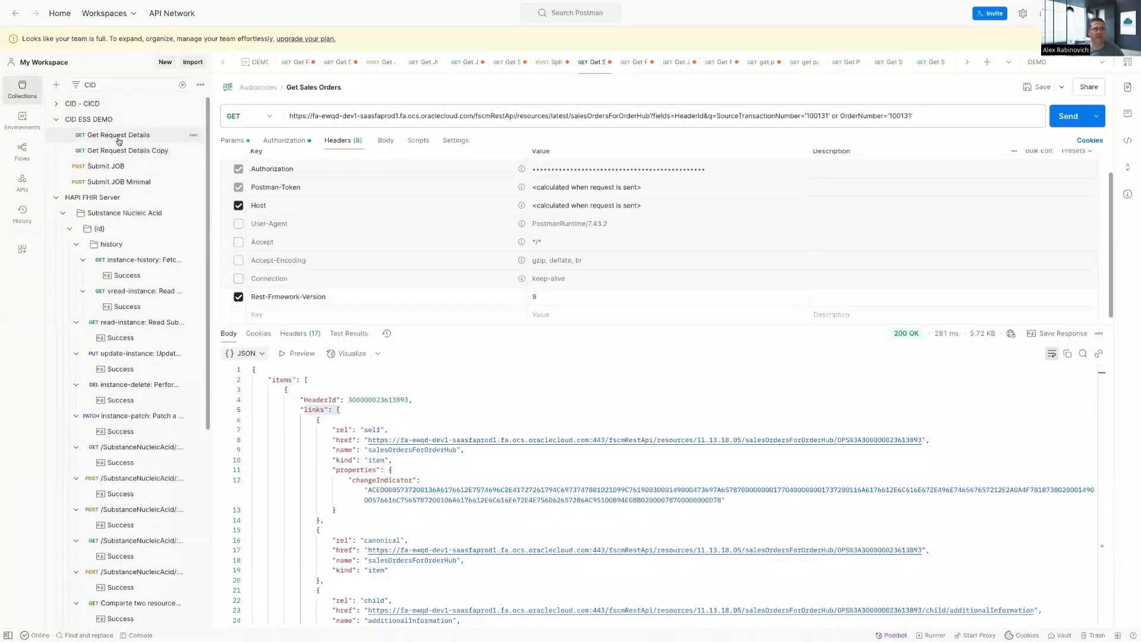
pyautogui.click(119, 135)
pyautogui.click(56, 197)
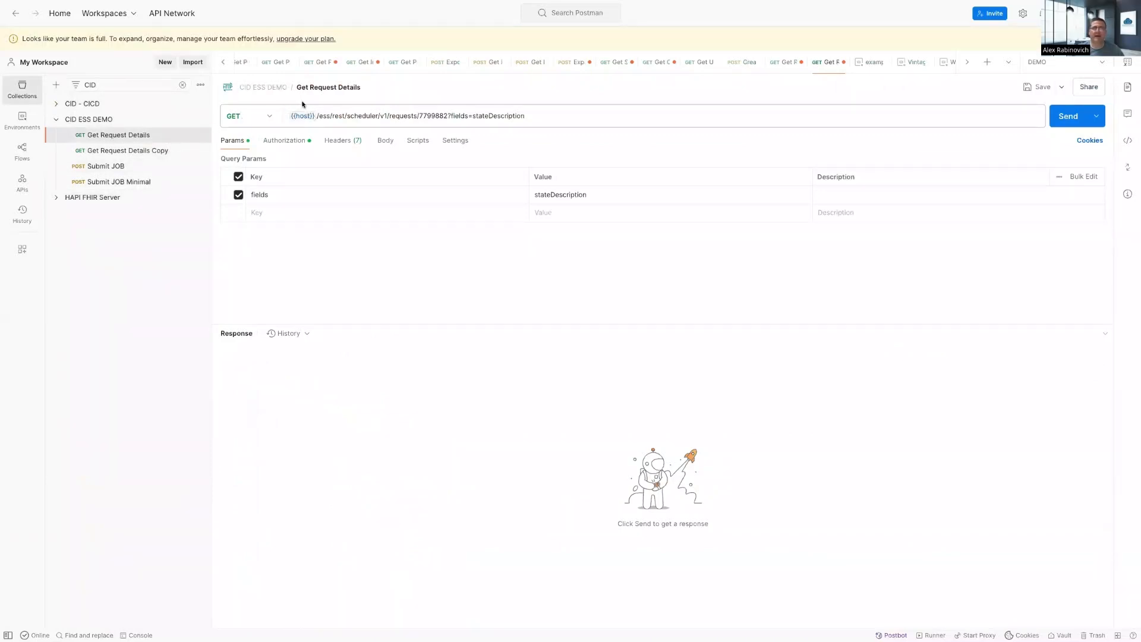
# Step: Examine the host variable, authorization settings and request ID in the Get Request Details call
pyautogui.moveTo(299, 116)
pyautogui.click(299, 145)
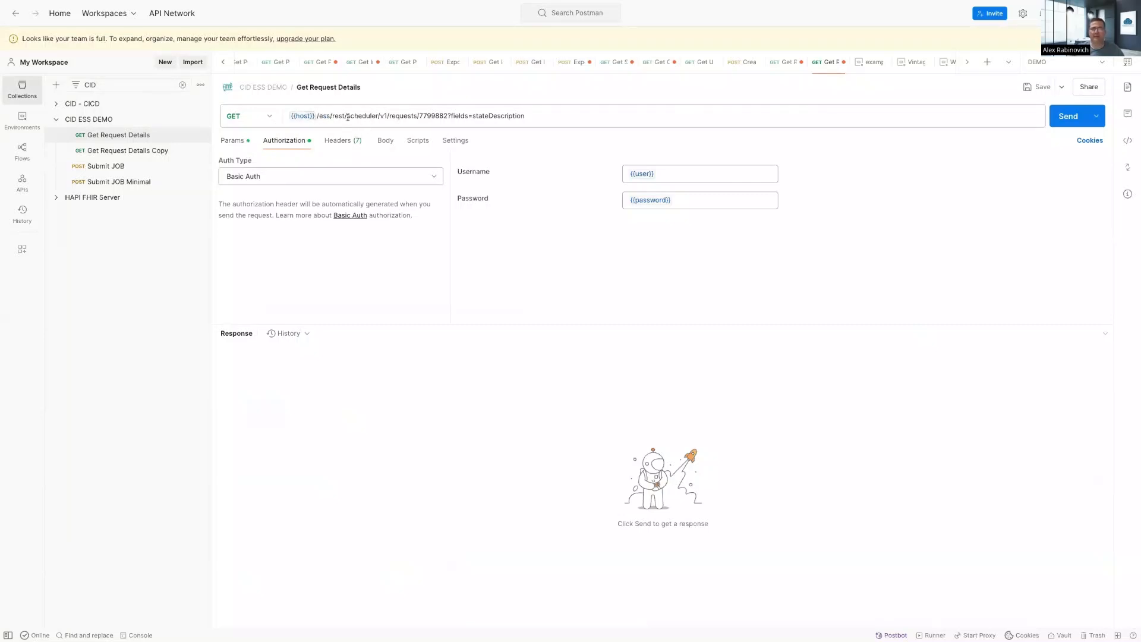
pyautogui.doubleClick(432, 115)
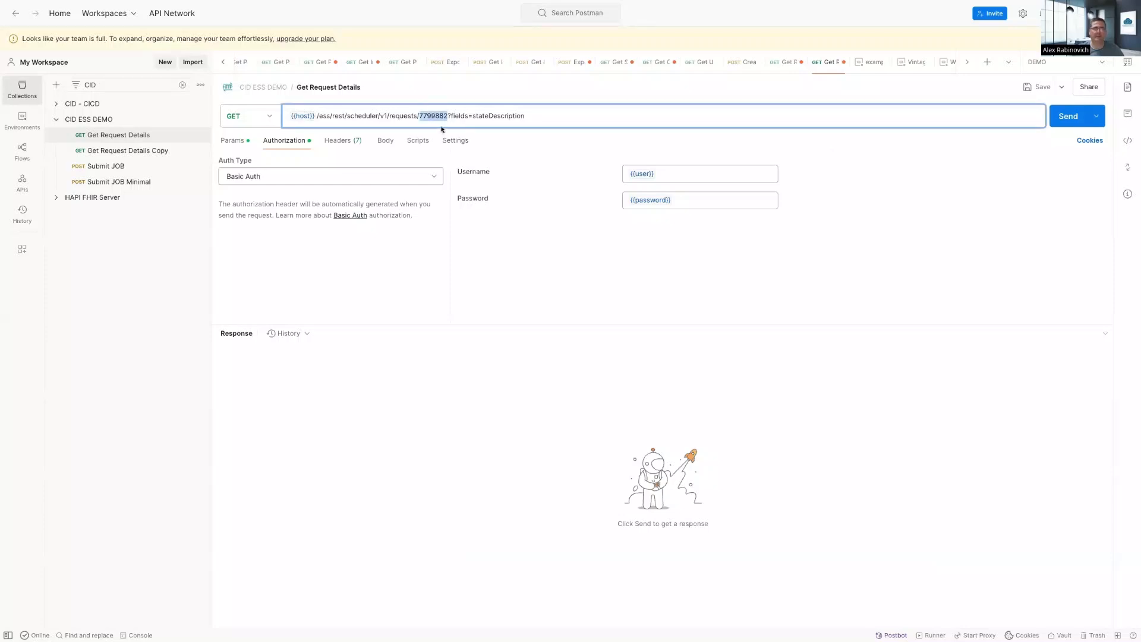
pyautogui.click(148, 152)
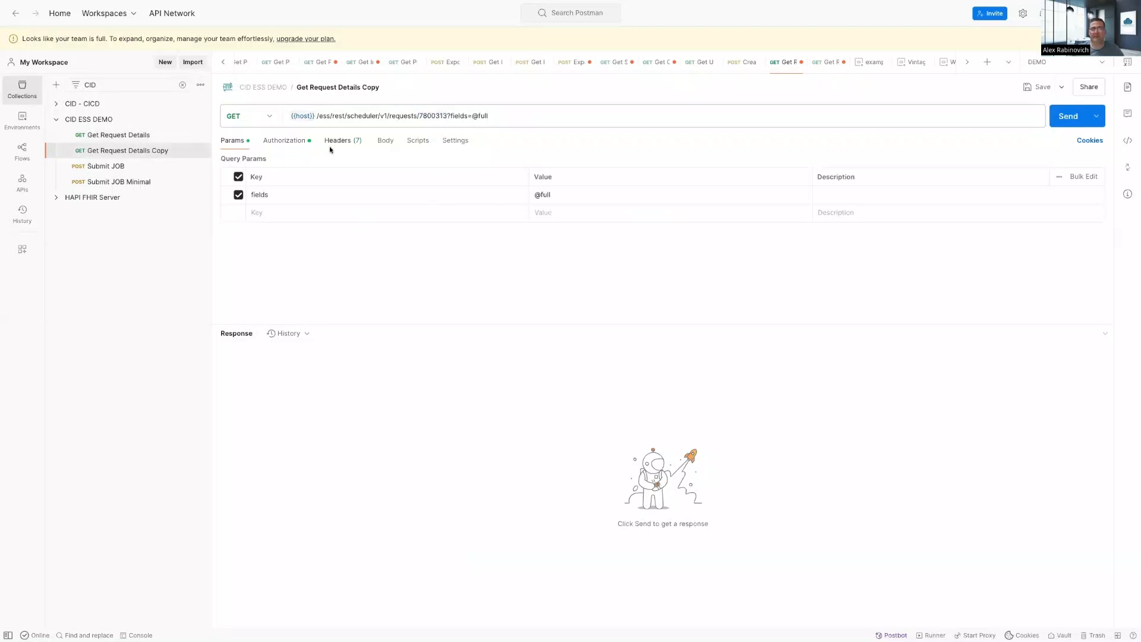
pyautogui.click(476, 116)
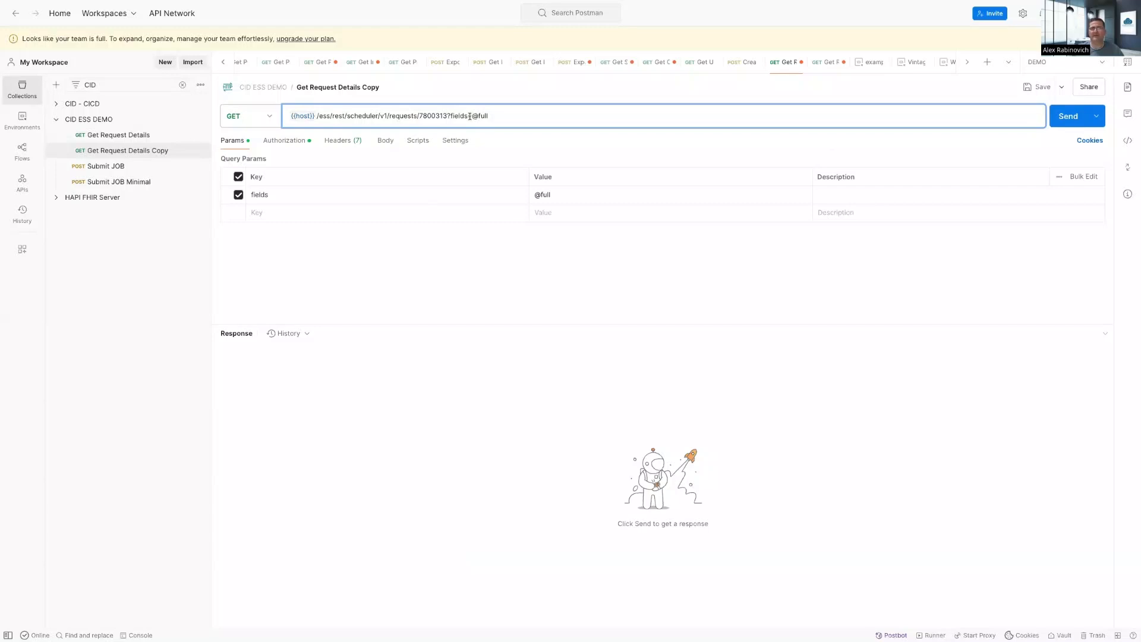
pyautogui.moveTo(471, 116); pyautogui.dragTo(495, 116)
pyautogui.click(494, 116)
pyautogui.hotkey('ctrl', 'Left')
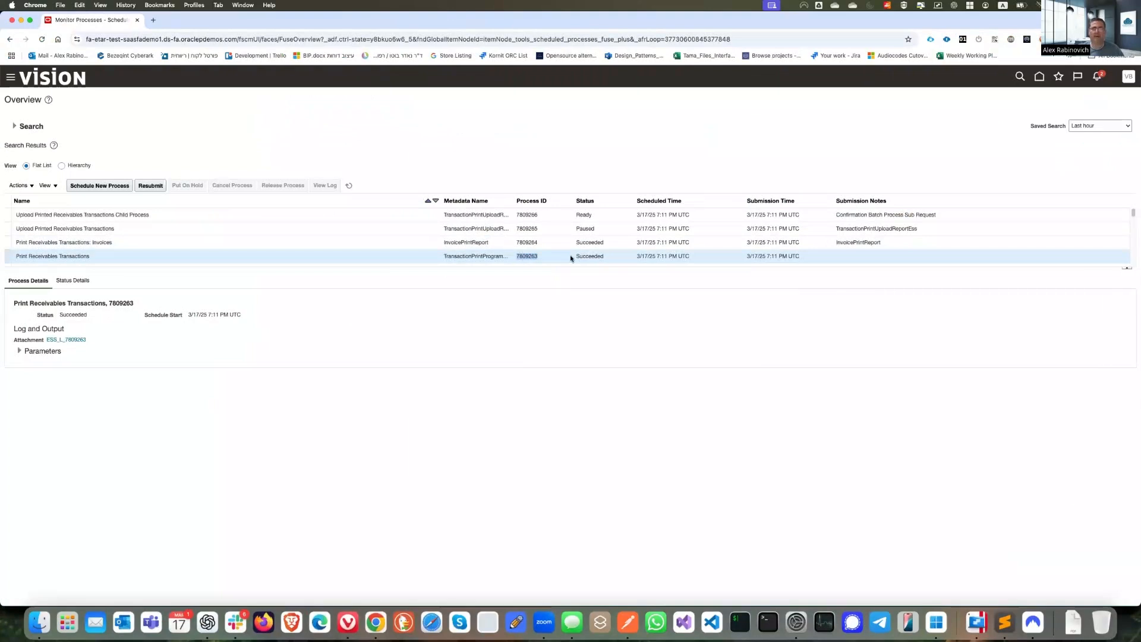
pyautogui.hotkey('ctrl', 'Right')
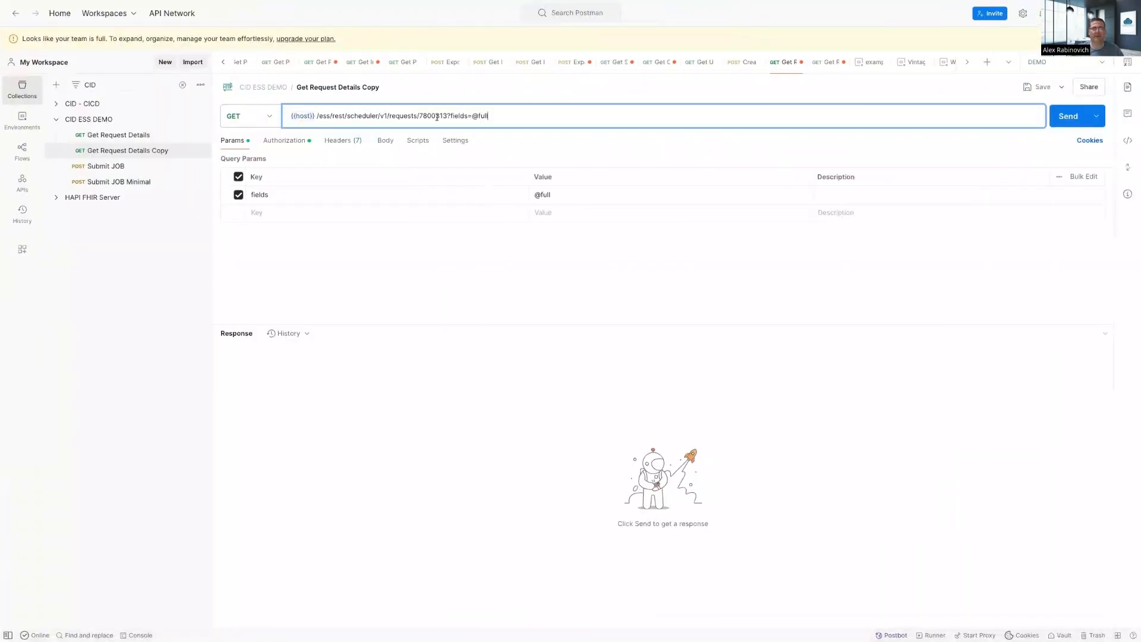
pyautogui.doubleClick(437, 116)
pyautogui.press('super+v')
pyautogui.click(1069, 119)
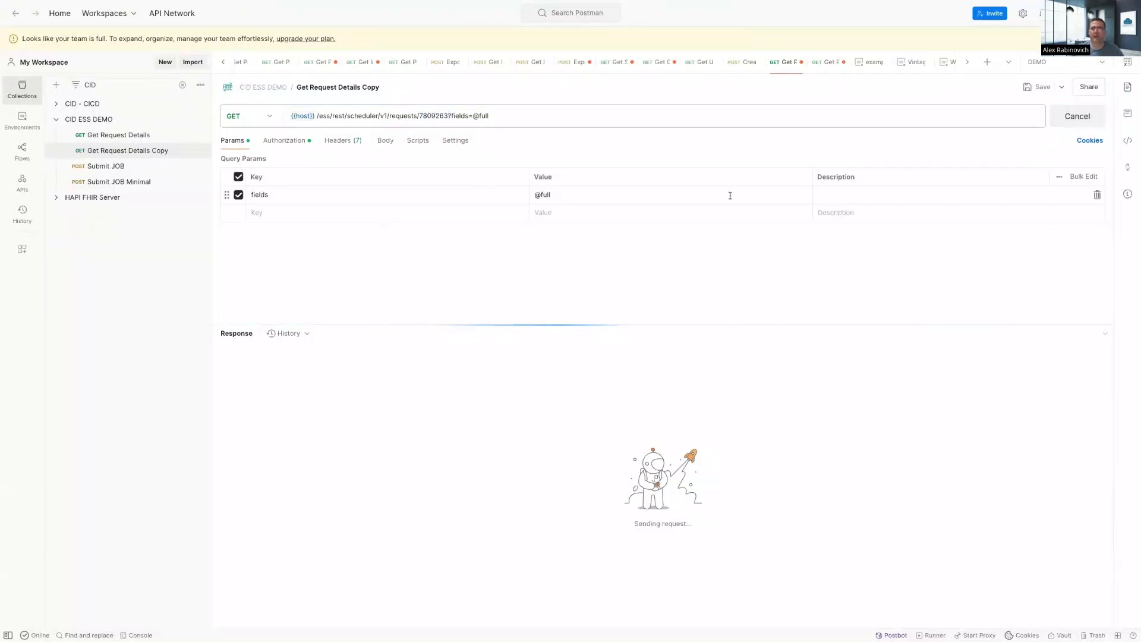
# Step: Enlarge the response area and examine the job details and requestParameters entries in the returned JSON
pyautogui.click(496, 418)
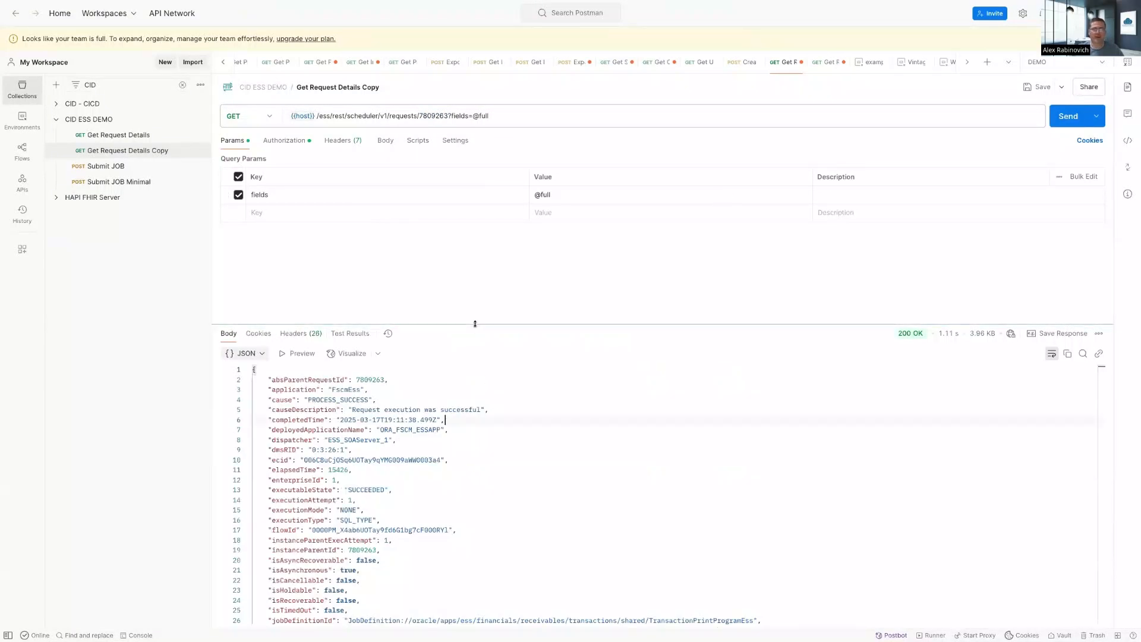
pyautogui.moveTo(475, 324); pyautogui.dragTo(482, 228)
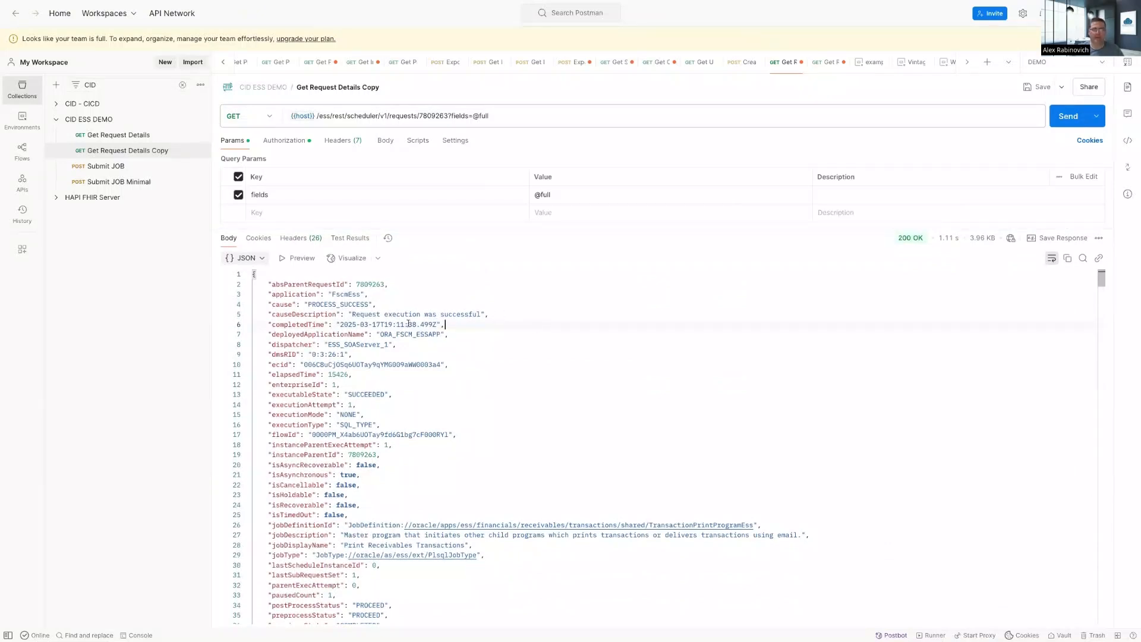
pyautogui.scroll(-4, 444, 356)
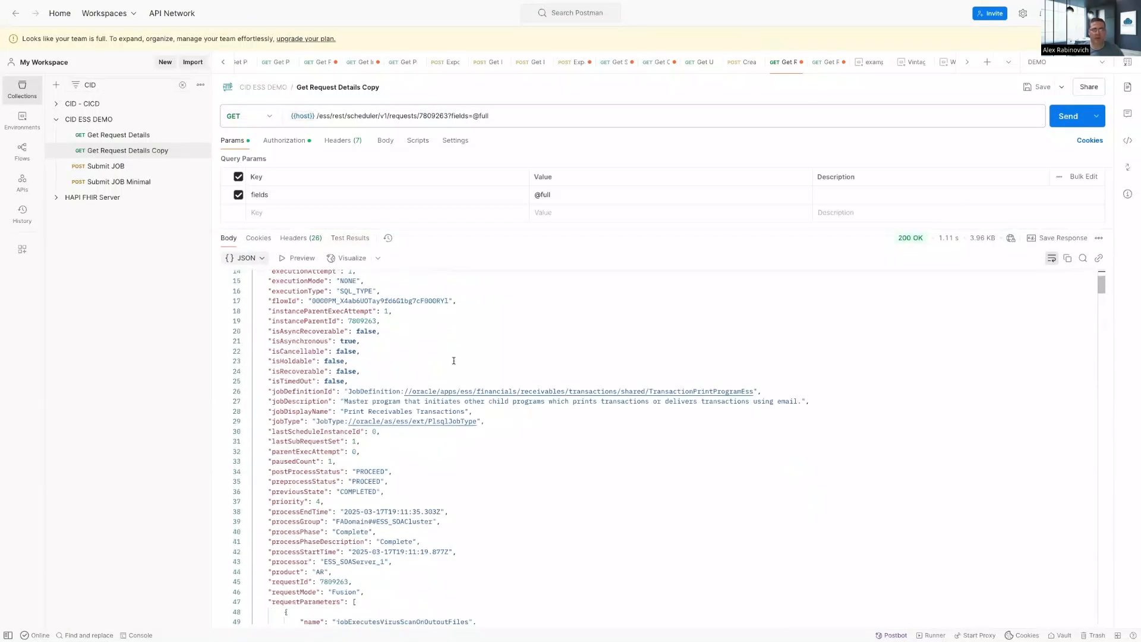
pyautogui.scroll(-1, 469, 506)
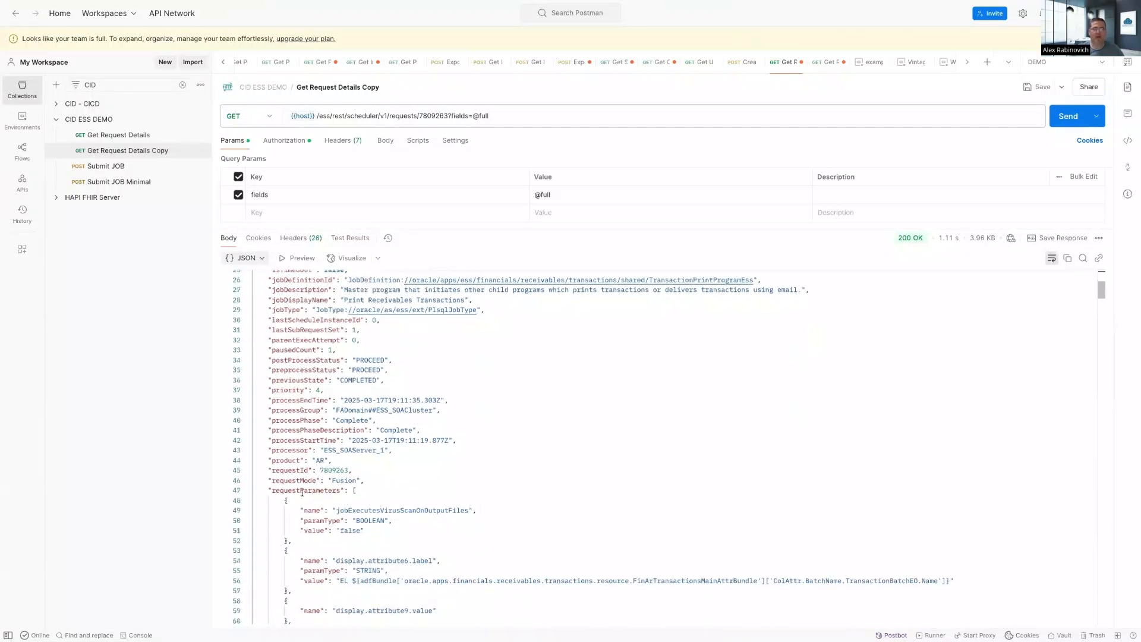
pyautogui.click(370, 489)
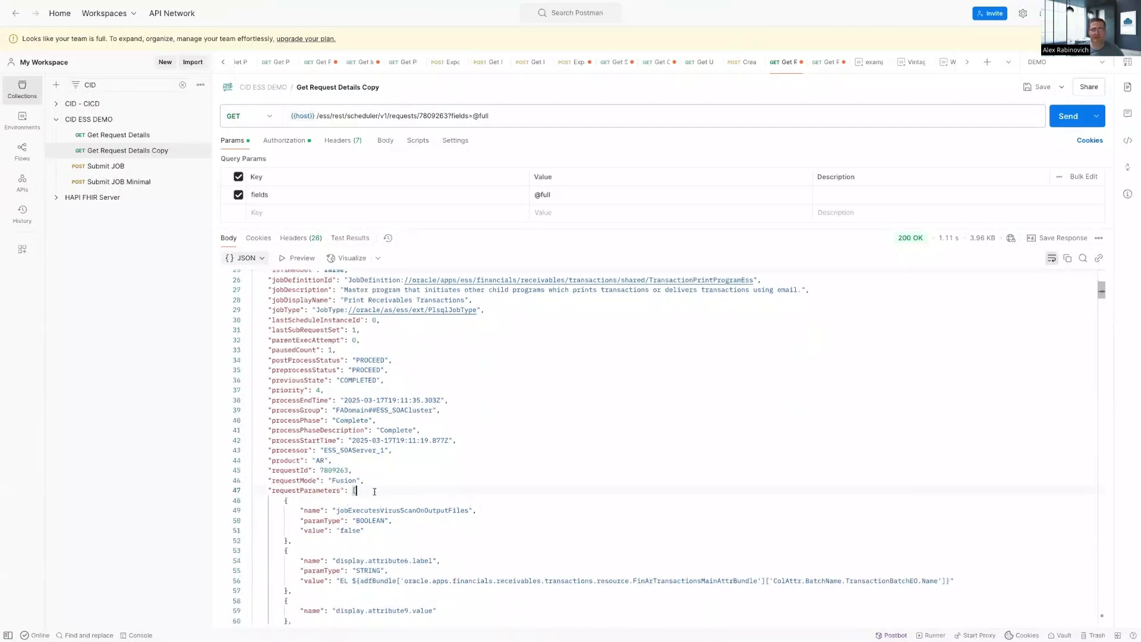
pyautogui.scroll(-3, 373, 492)
pyautogui.scroll(1, 376, 494)
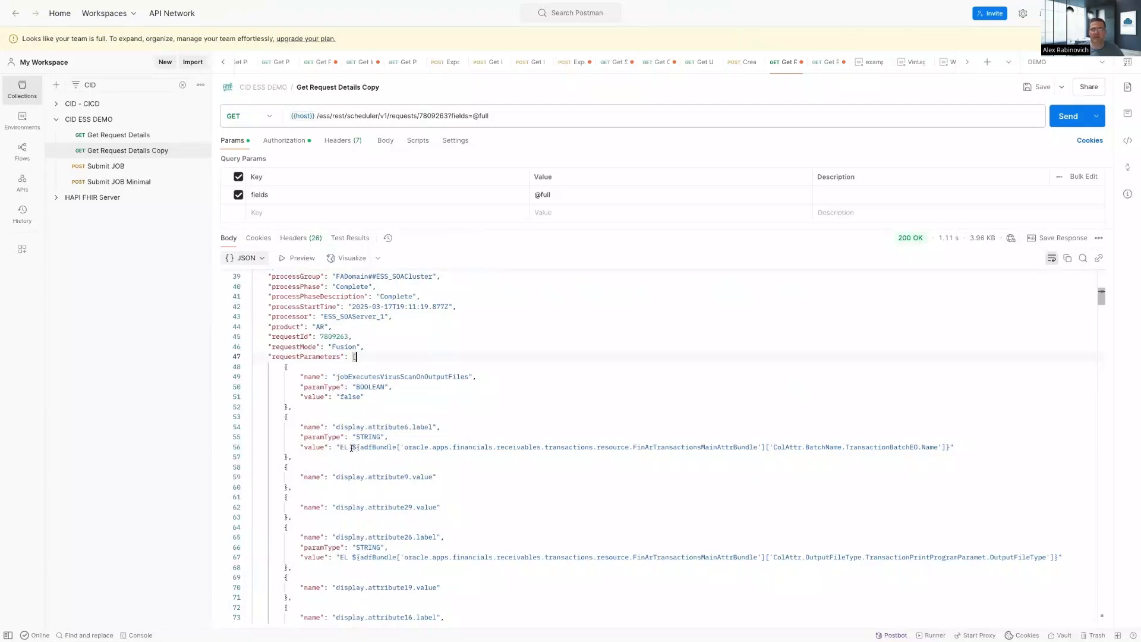
pyautogui.scroll(-7, 419, 477)
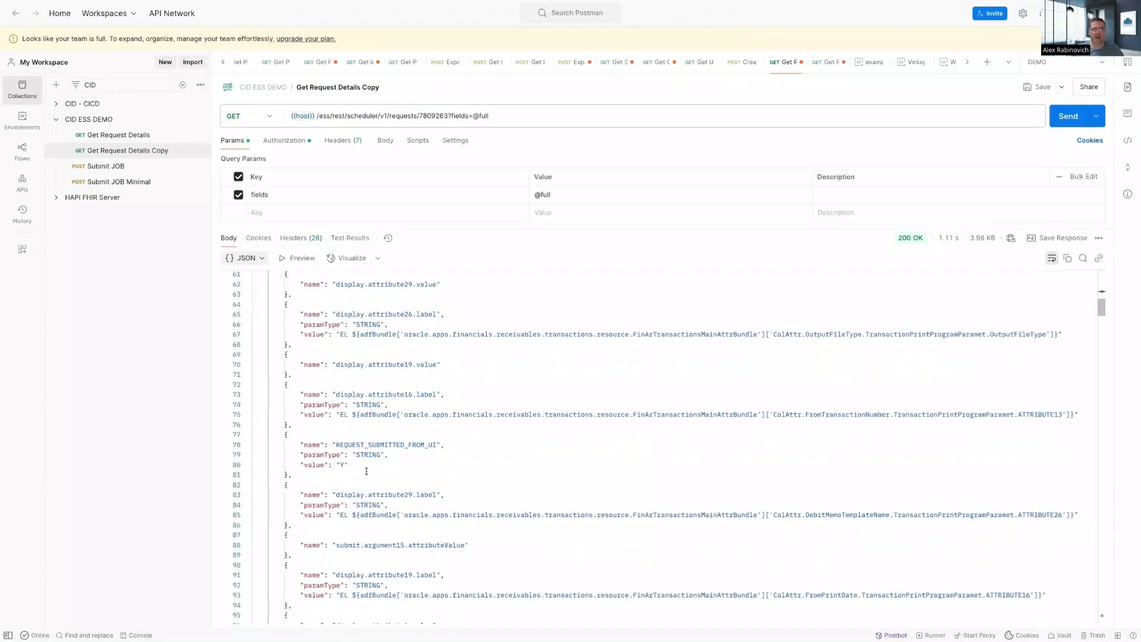
# Step: Switch to Chrome and expand the Print Receivables Transactions process's Parameters and All Parameter Values, checking the Business Unit
pyautogui.press('super+Tab')
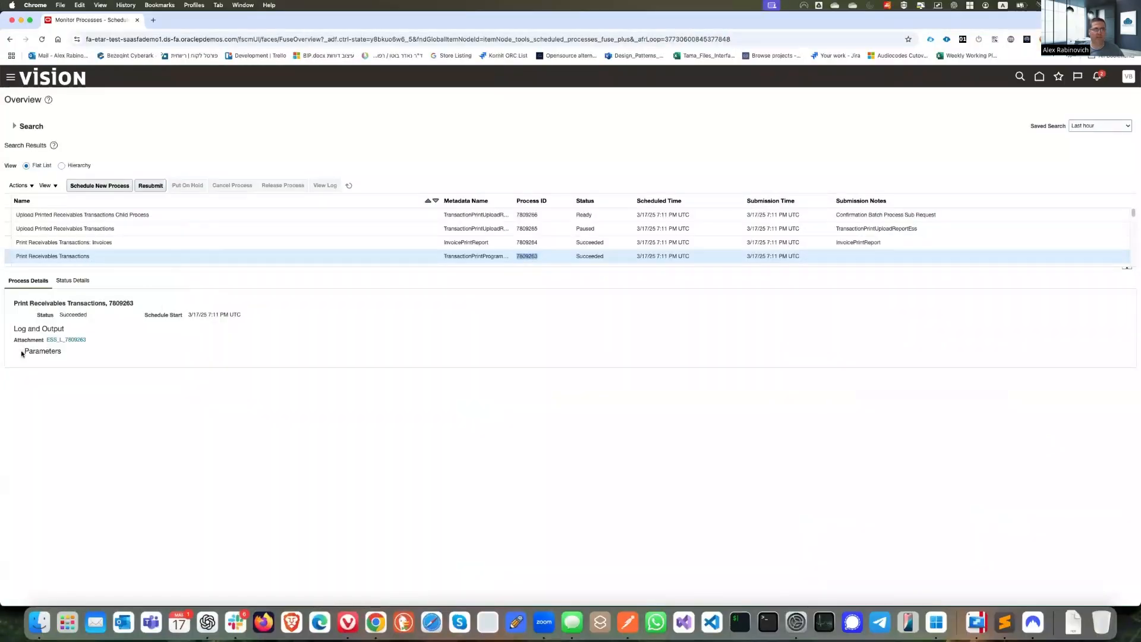
pyautogui.click(20, 352)
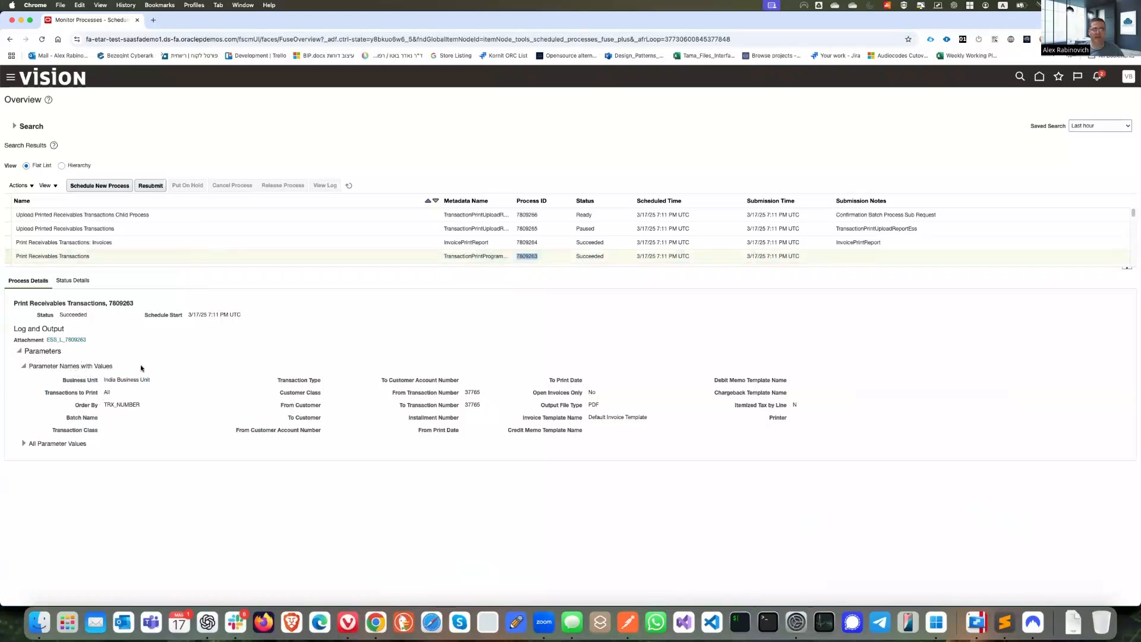
pyautogui.moveTo(102, 381); pyautogui.dragTo(155, 381)
pyautogui.click(24, 444)
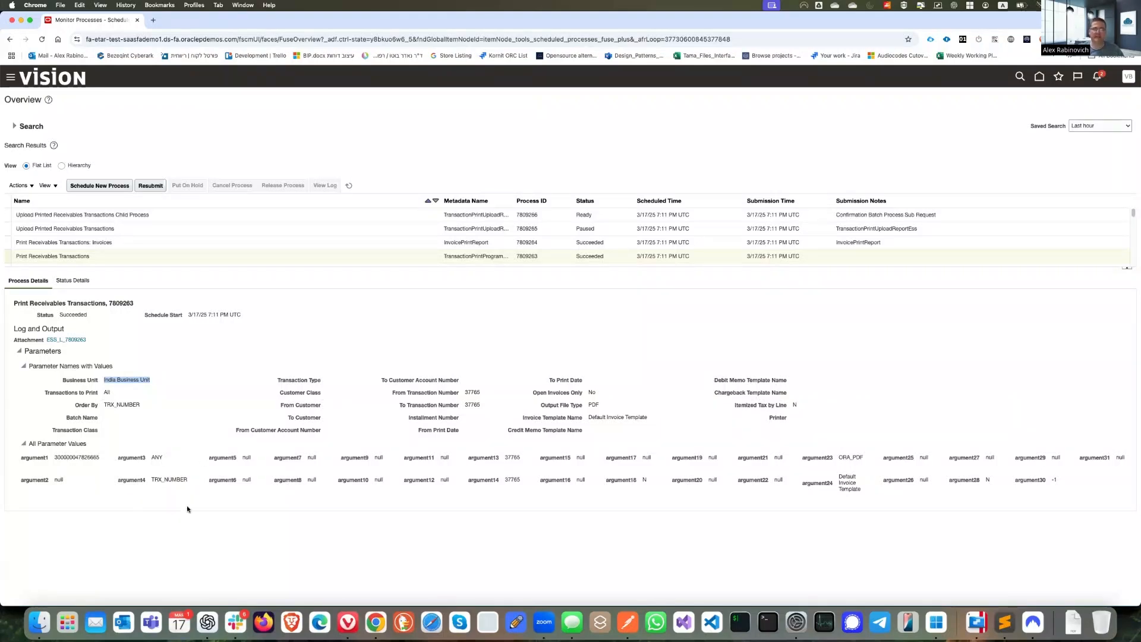
# Step: Examine the raw values of argument1, argument4 and argument13 among all parameter values
pyautogui.doubleClick(22, 458)
pyautogui.moveTo(54, 457); pyautogui.dragTo(107, 461)
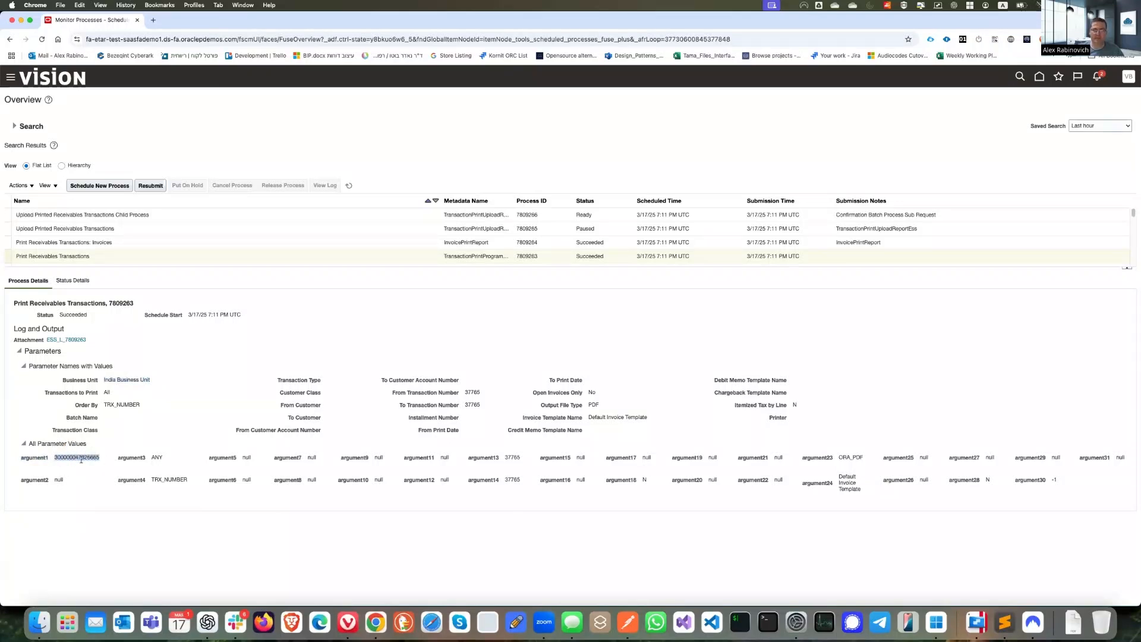
pyautogui.doubleClick(162, 481)
pyautogui.moveTo(163, 481); pyautogui.dragTo(176, 487)
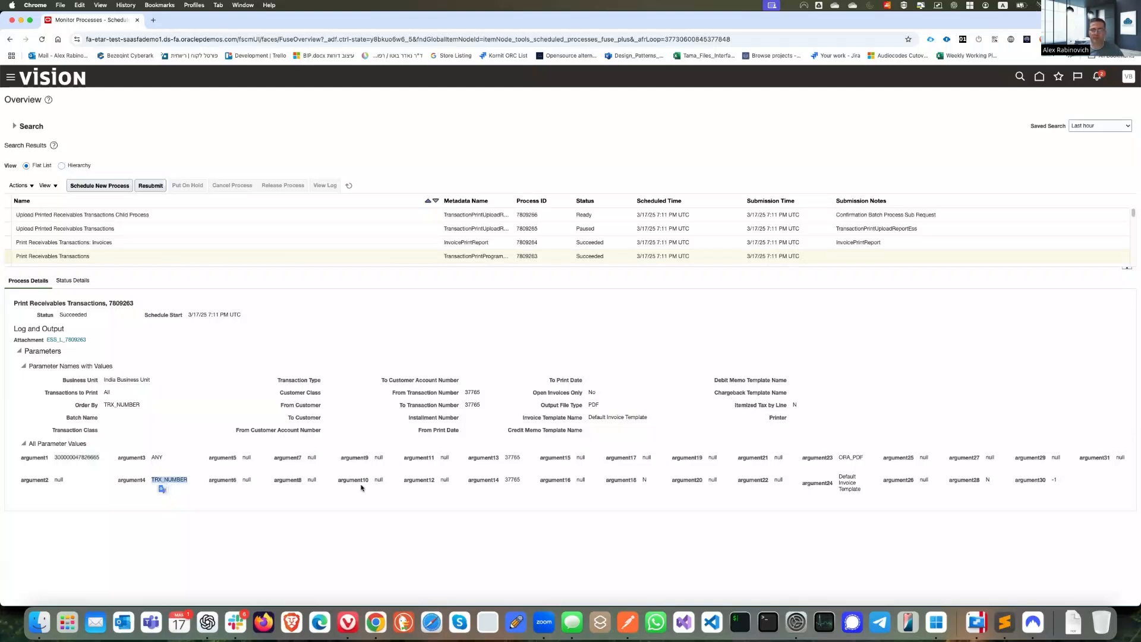
pyautogui.click(507, 458)
# Step: Copy the argument13 value 37765 from the process parameters and search for it in Postman's JSON response
pyautogui.hotkey('ctrl', 'Right')
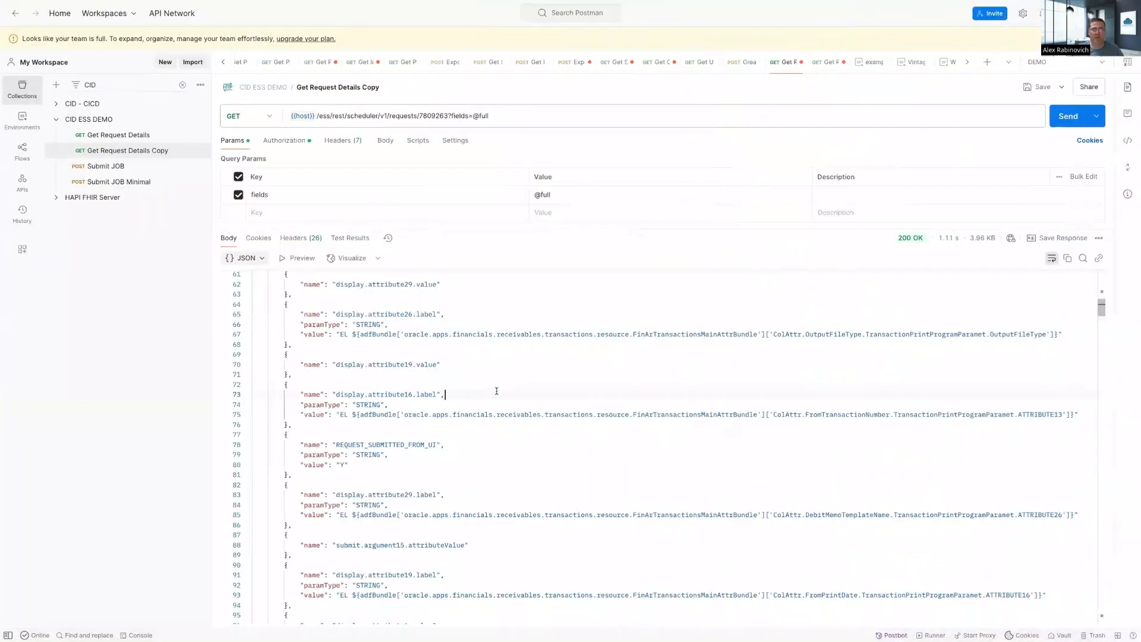
pyautogui.scroll(-1, 494, 388)
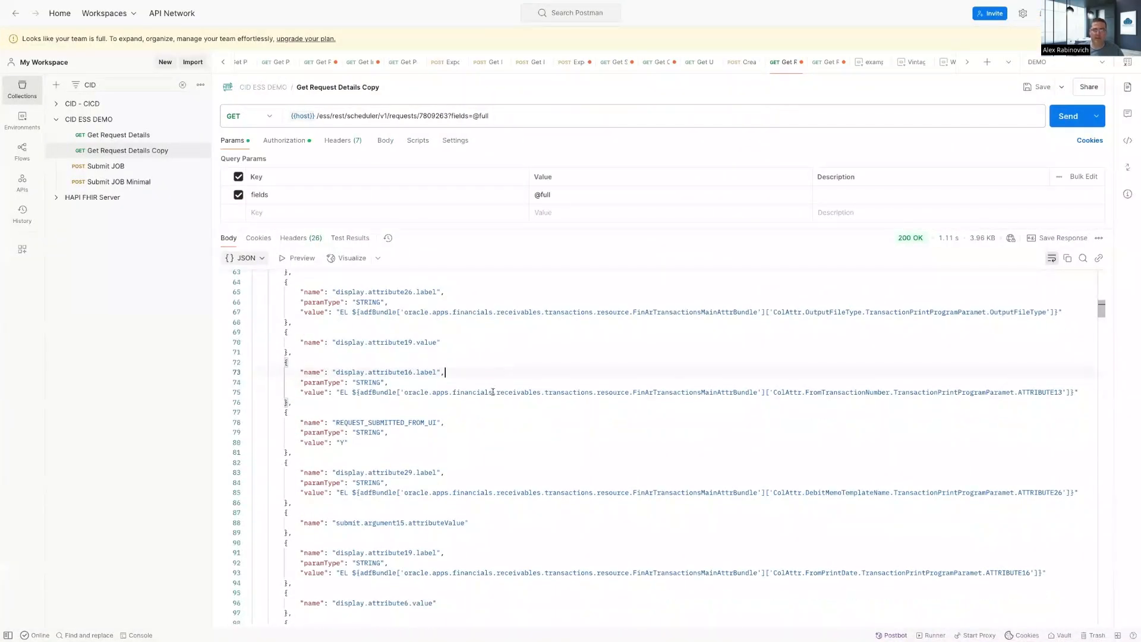
pyautogui.hotkey('ctrl', 'Left')
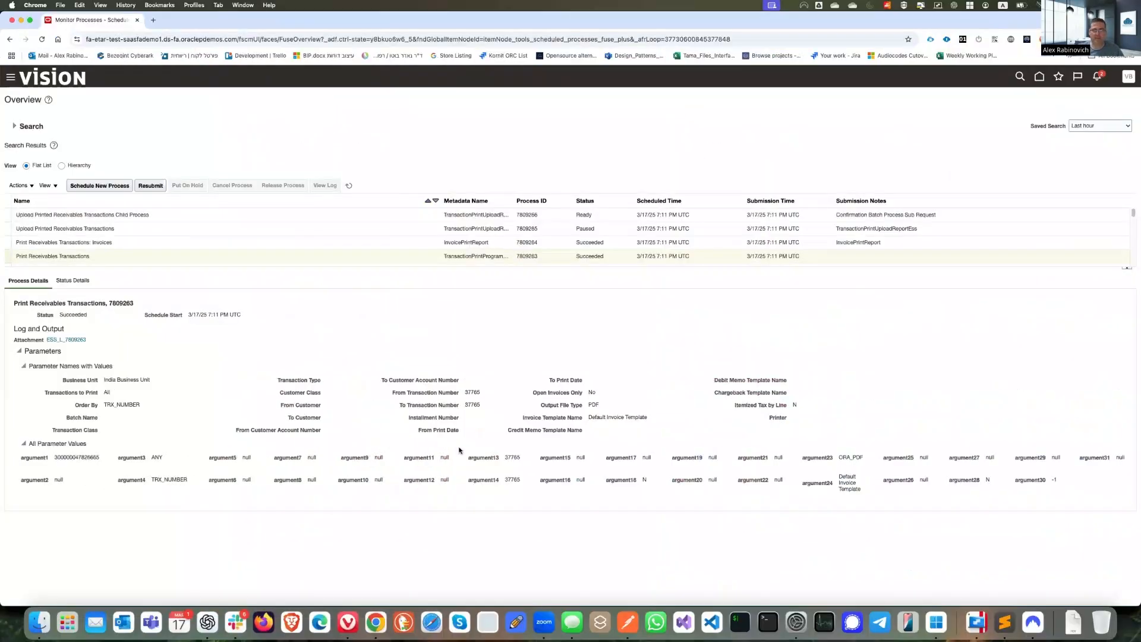
pyautogui.doubleClick(509, 456)
pyautogui.press('super+c')
pyautogui.hotkey('ctrl', 'Right')
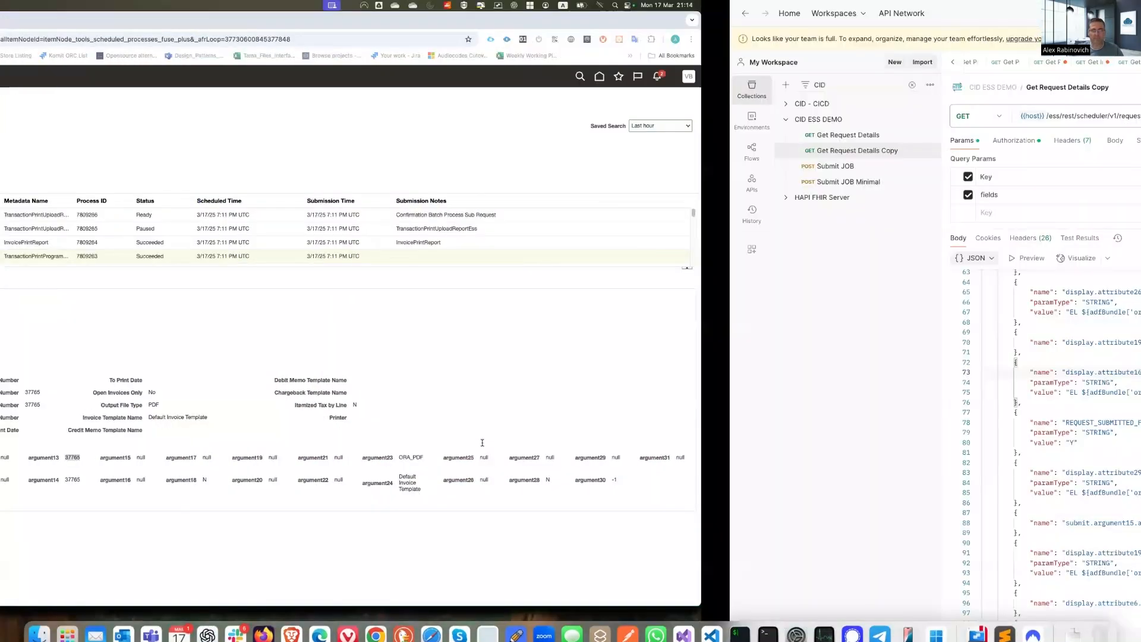
pyautogui.press('super+f')
pyautogui.press('super+v')
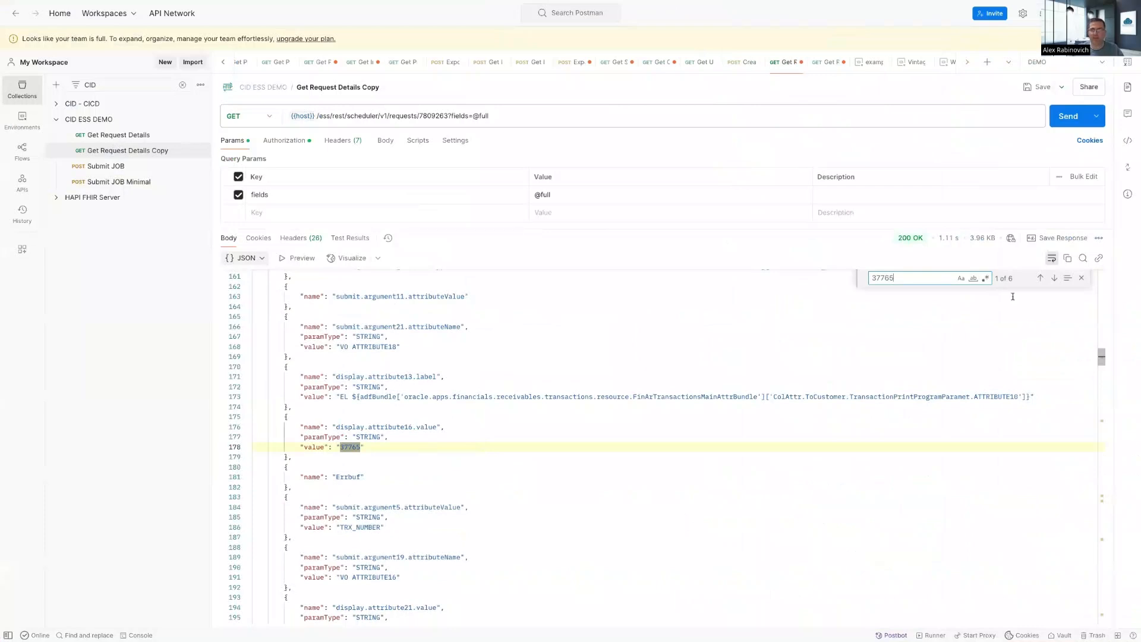
# Step: Go to the second match for 37765 and select the whole submit.argument17.attributeValue entry
pyautogui.click(1054, 278)
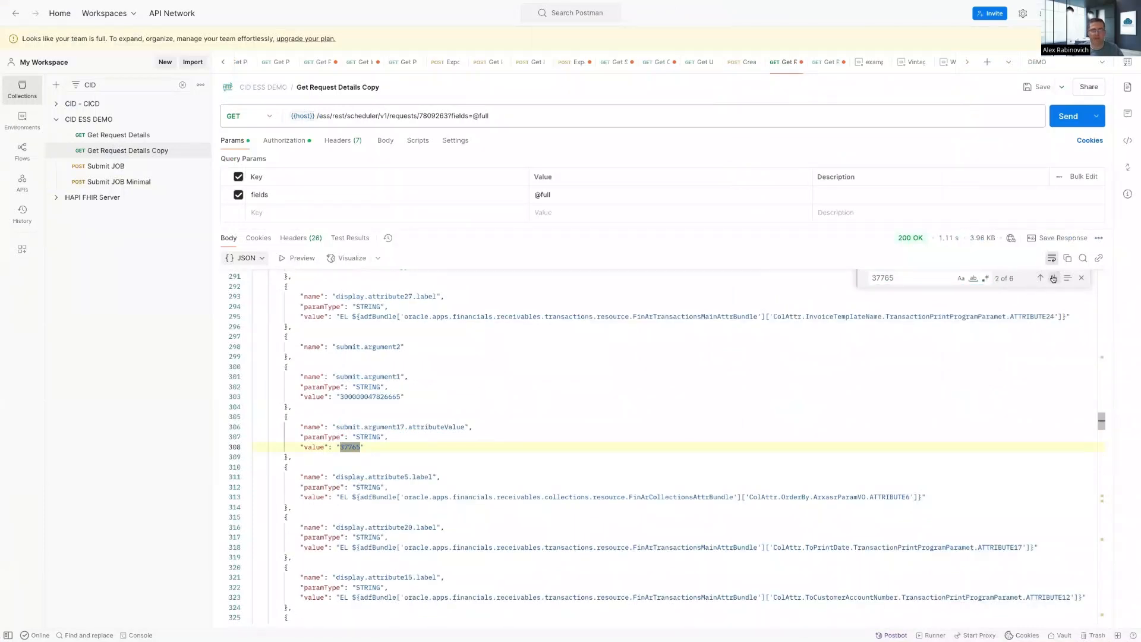
pyautogui.click(353, 428)
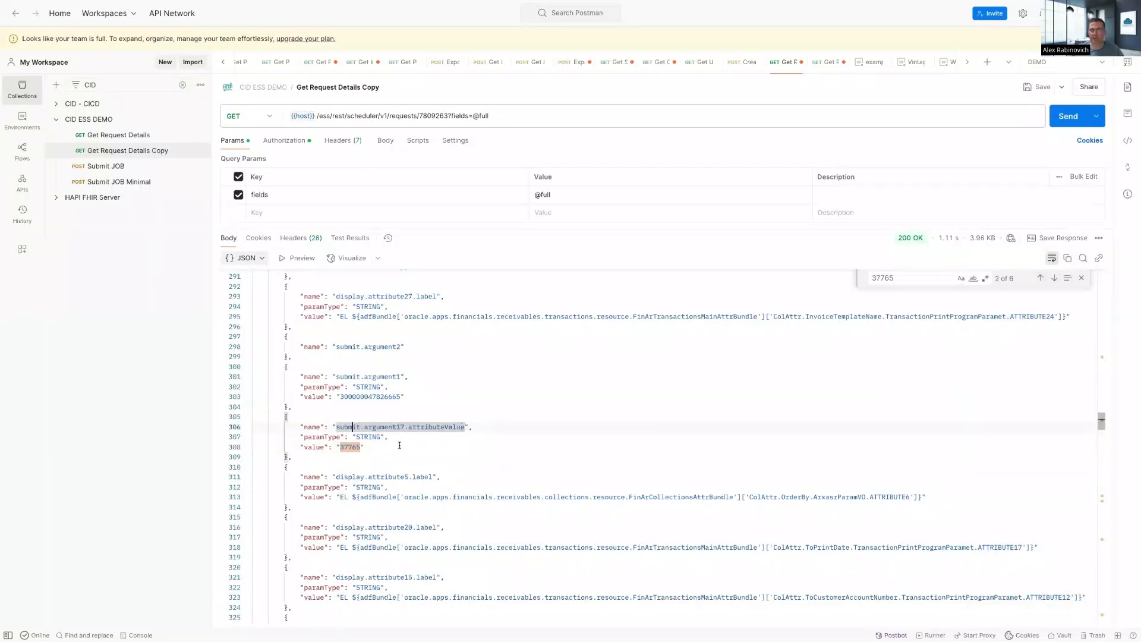
pyautogui.moveTo(306, 457); pyautogui.dragTo(223, 417)
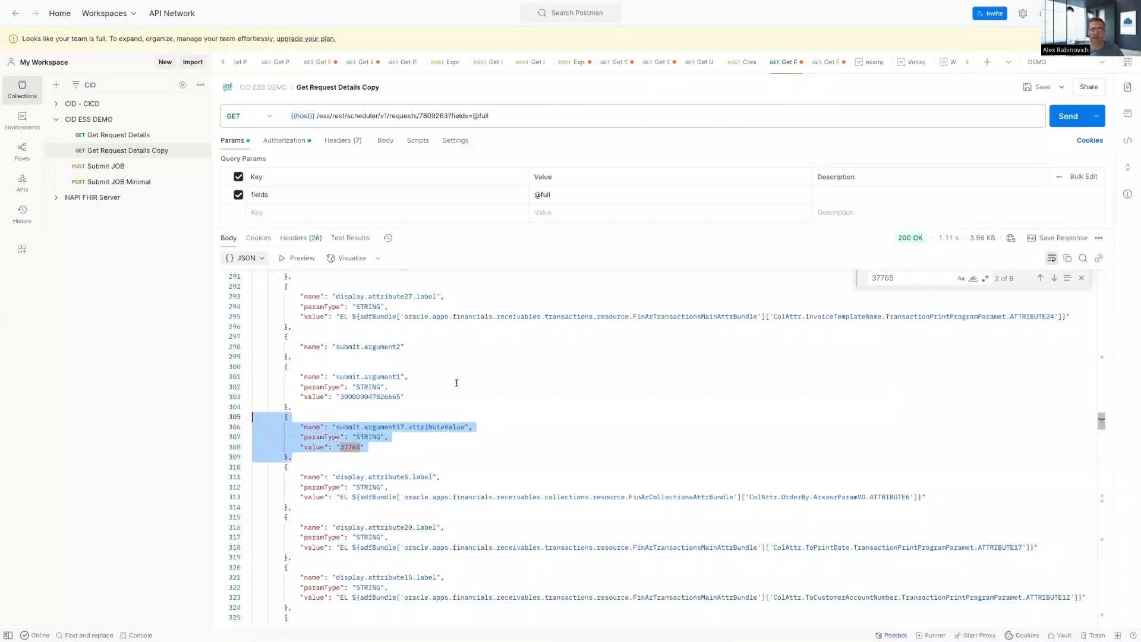
# Step: Look through the display and submit parameter entries preceding submit.argument17.attributeValue in the JSON response
pyautogui.scroll(3, 456, 386)
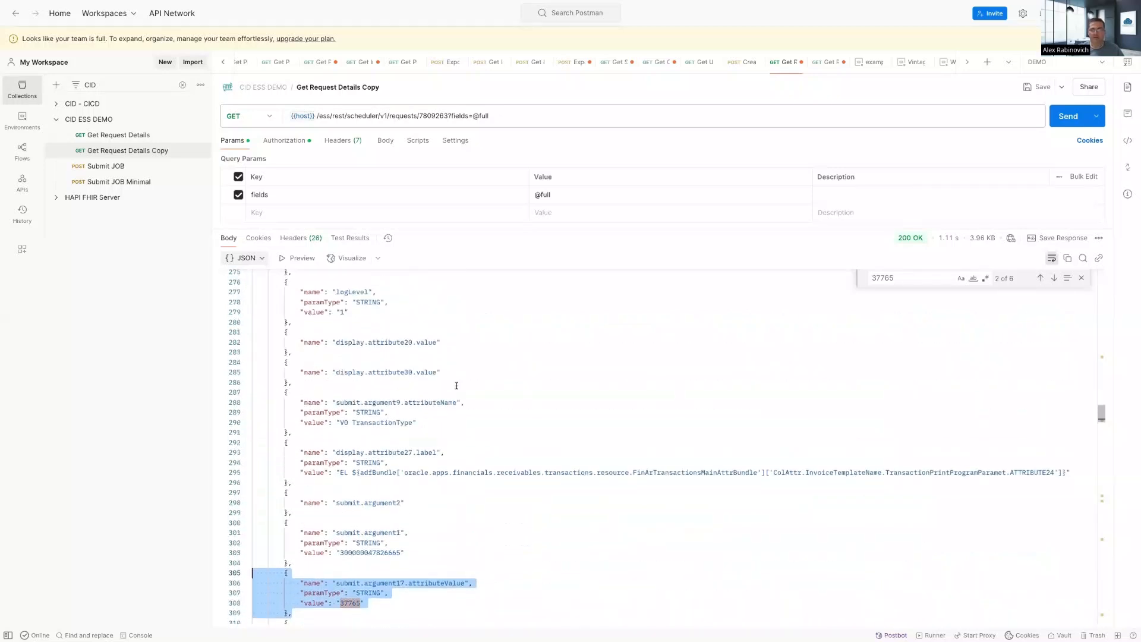
pyautogui.scroll(9, 457, 386)
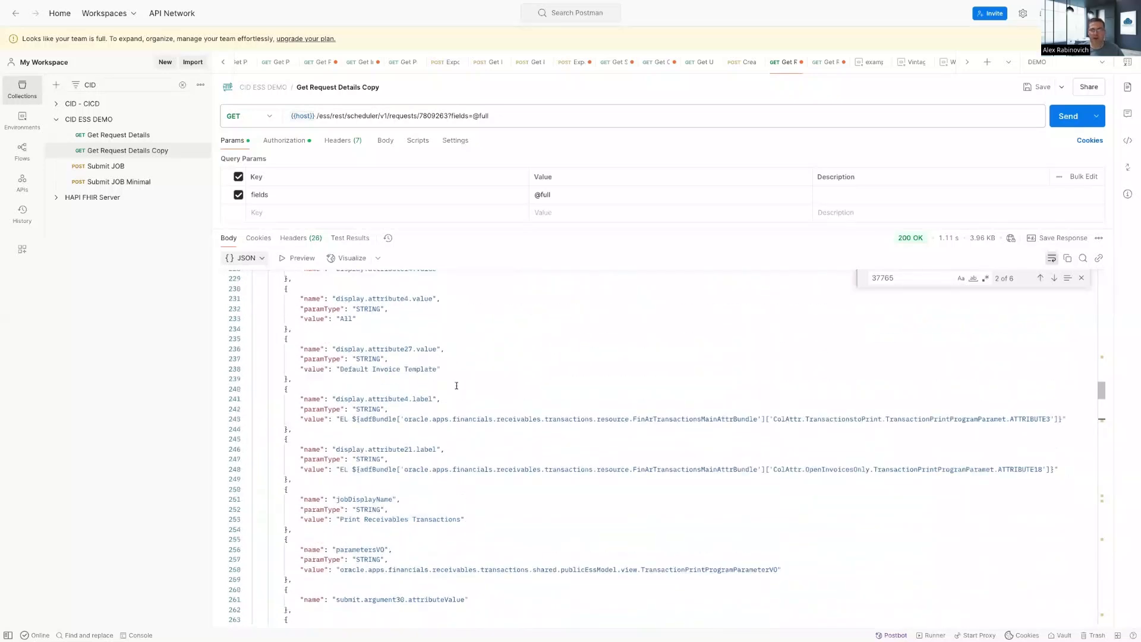
pyautogui.scroll(2, 456, 386)
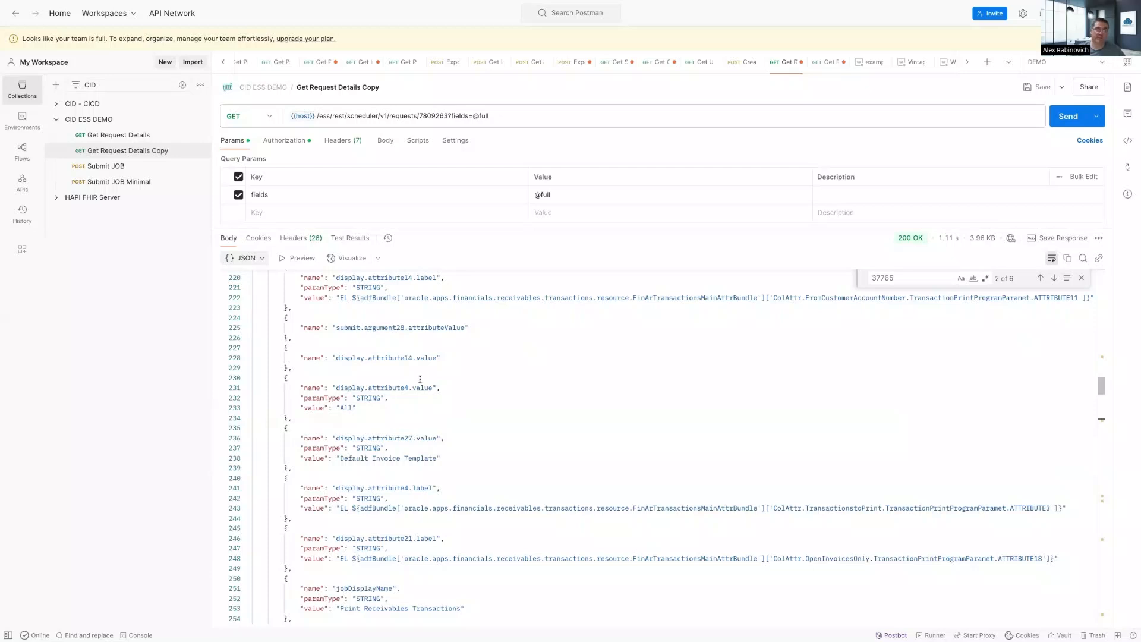
# Step: Open the Submit JOB Minimal request and enlarge its body editor to review the JSON payload
pyautogui.click(137, 188)
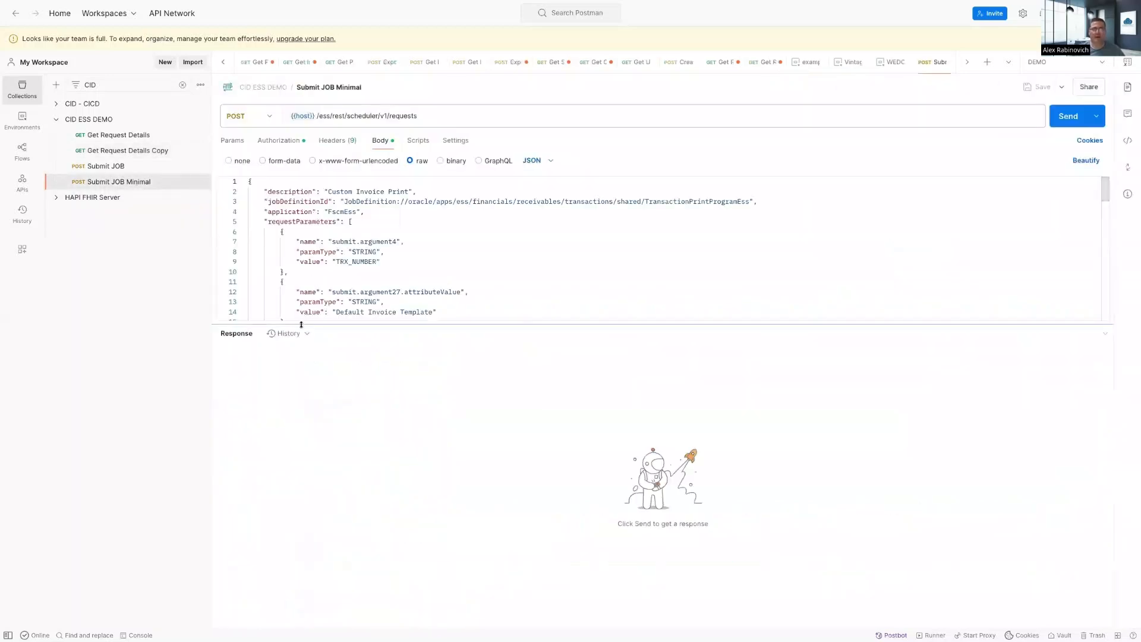
pyautogui.moveTo(302, 324); pyautogui.dragTo(302, 474)
pyautogui.click(380, 379)
pyautogui.hotkey('ctrl', 'a')
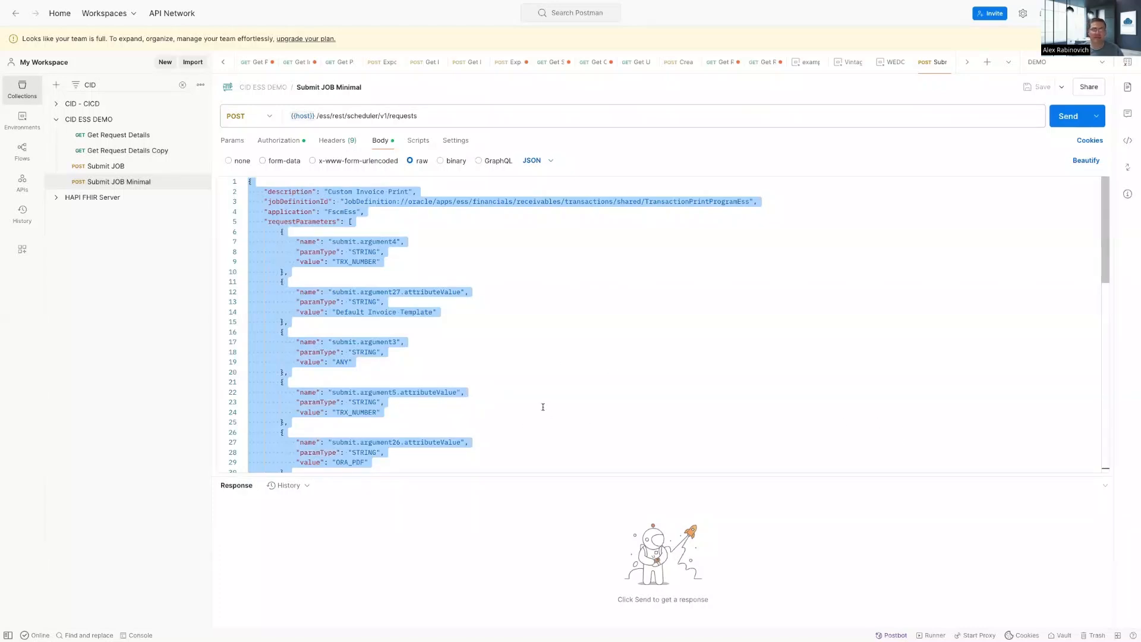
pyautogui.scroll(-3, 417, 324)
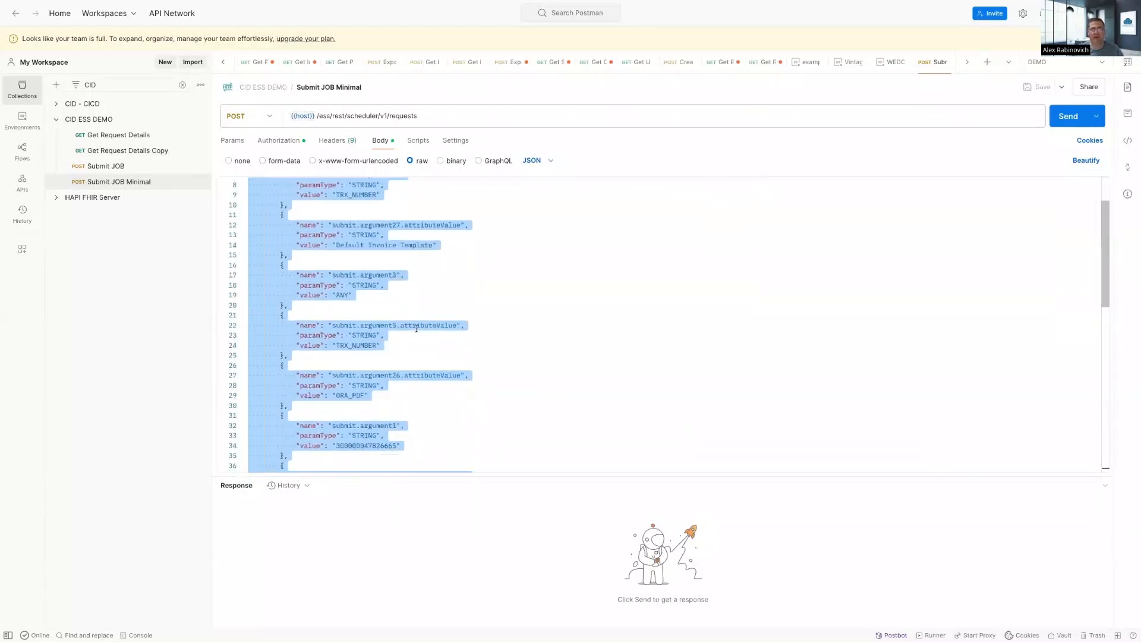
pyautogui.scroll(3, 417, 329)
pyautogui.click(391, 224)
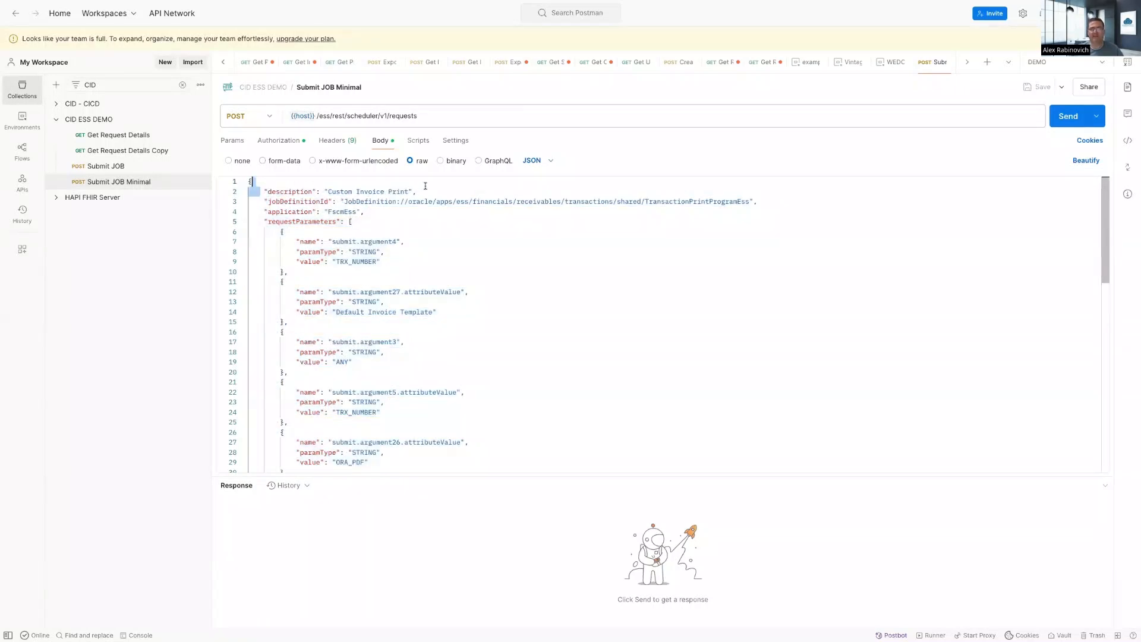
# Step: Examine the description and jobDefinitionId values in the Submit JOB Minimal body
pyautogui.moveTo(261, 190); pyautogui.dragTo(428, 188)
pyautogui.moveTo(343, 202); pyautogui.dragTo(750, 201)
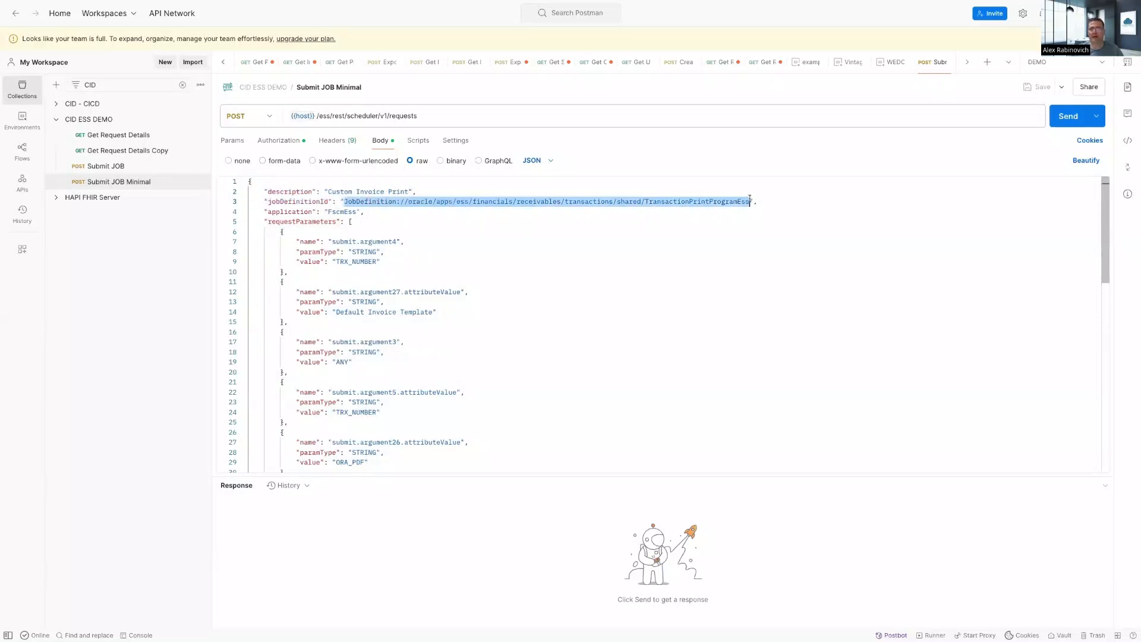
pyautogui.click(683, 232)
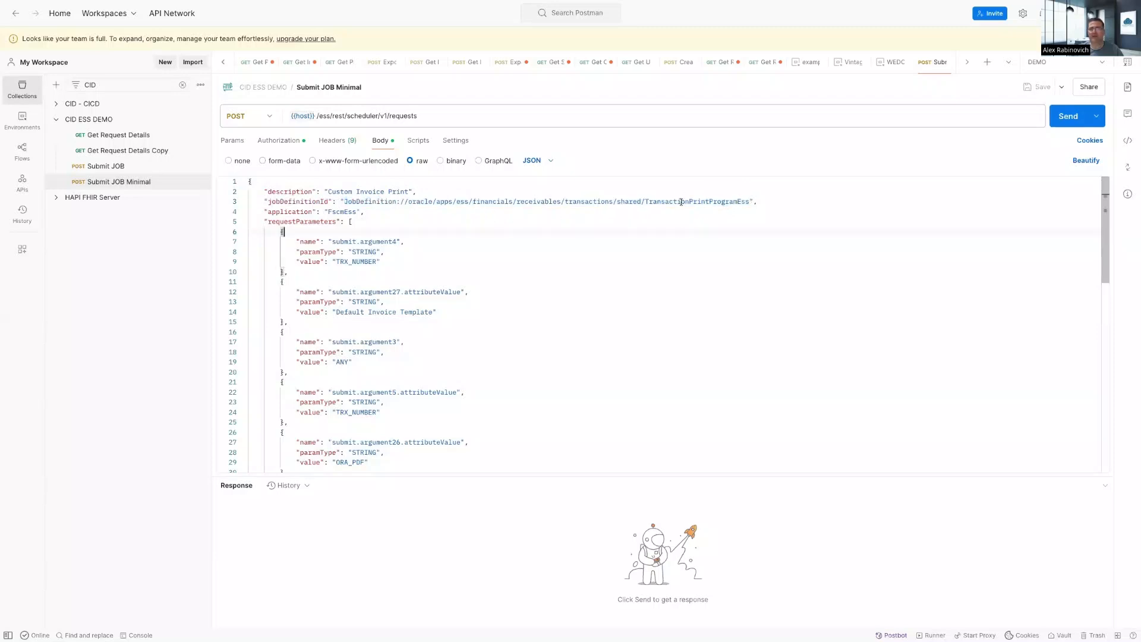
# Step: Search for jobDefinitionId in the Get Request Details Copy response and select its job definition path
pyautogui.doubleClick(308, 202)
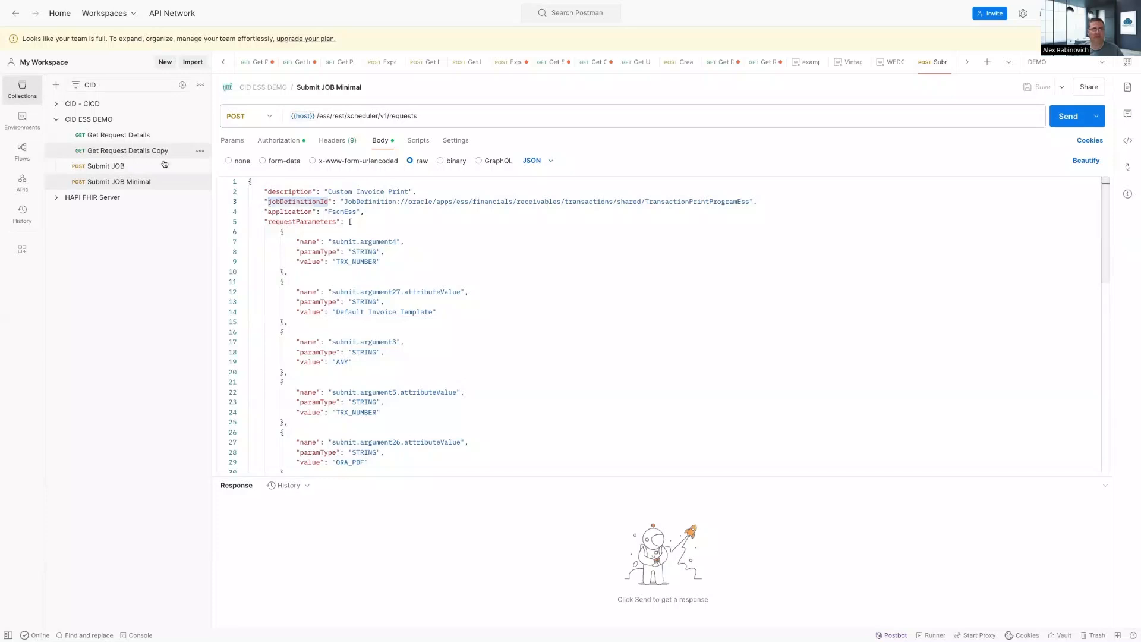
pyautogui.click(128, 151)
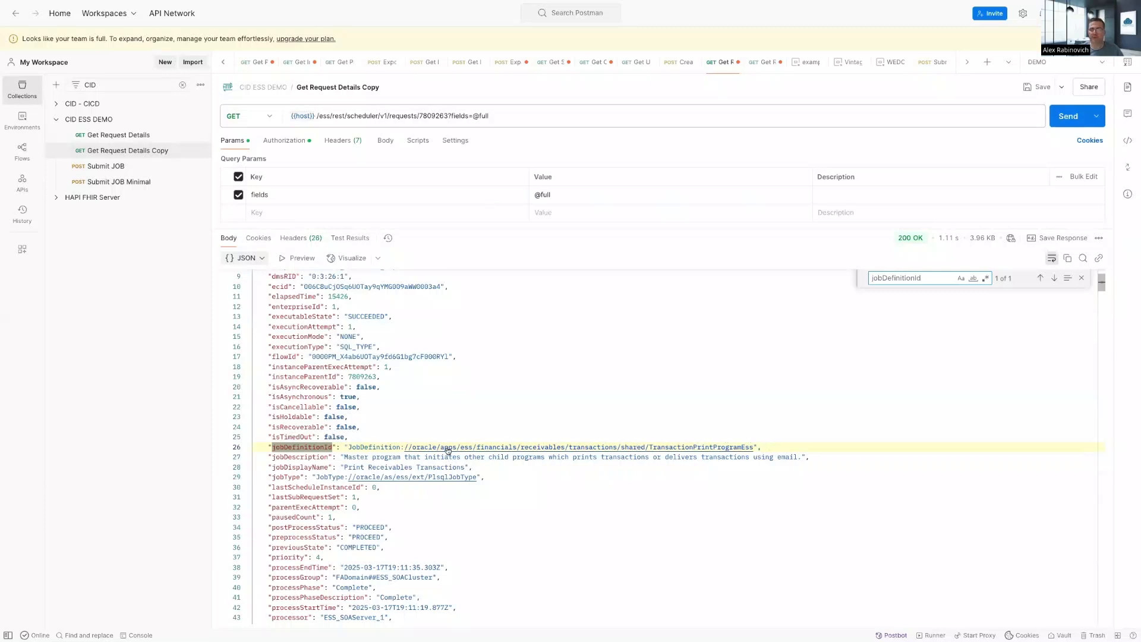
pyautogui.moveTo(763, 442); pyautogui.dragTo(350, 447)
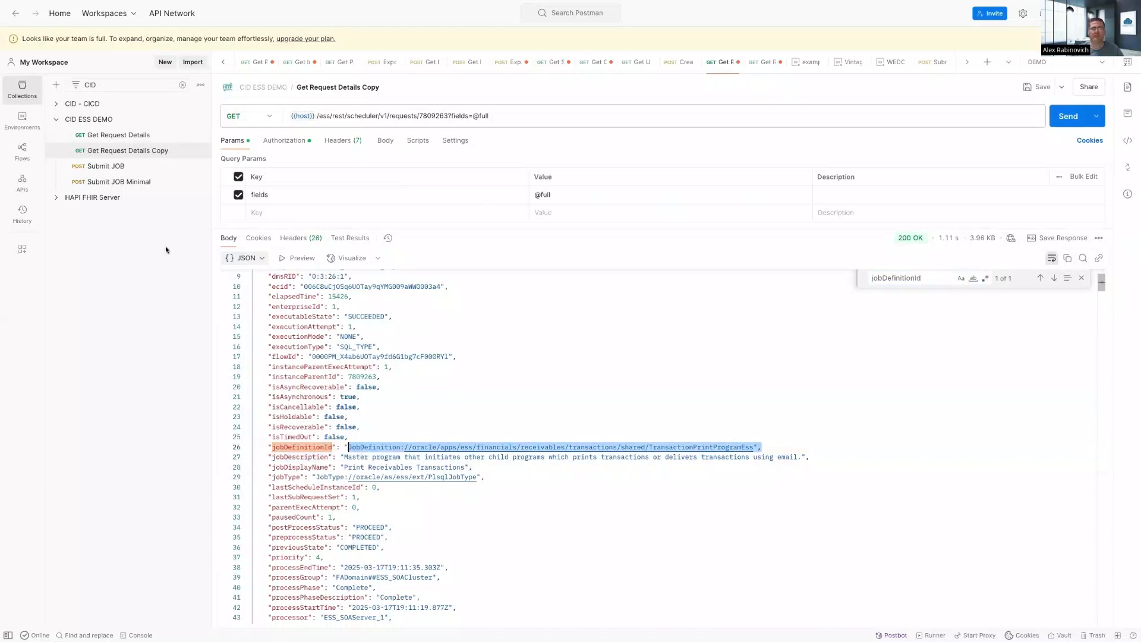
# Step: Return to Submit JOB Minimal and examine its application, description and requestParameters lines
pyautogui.click(119, 182)
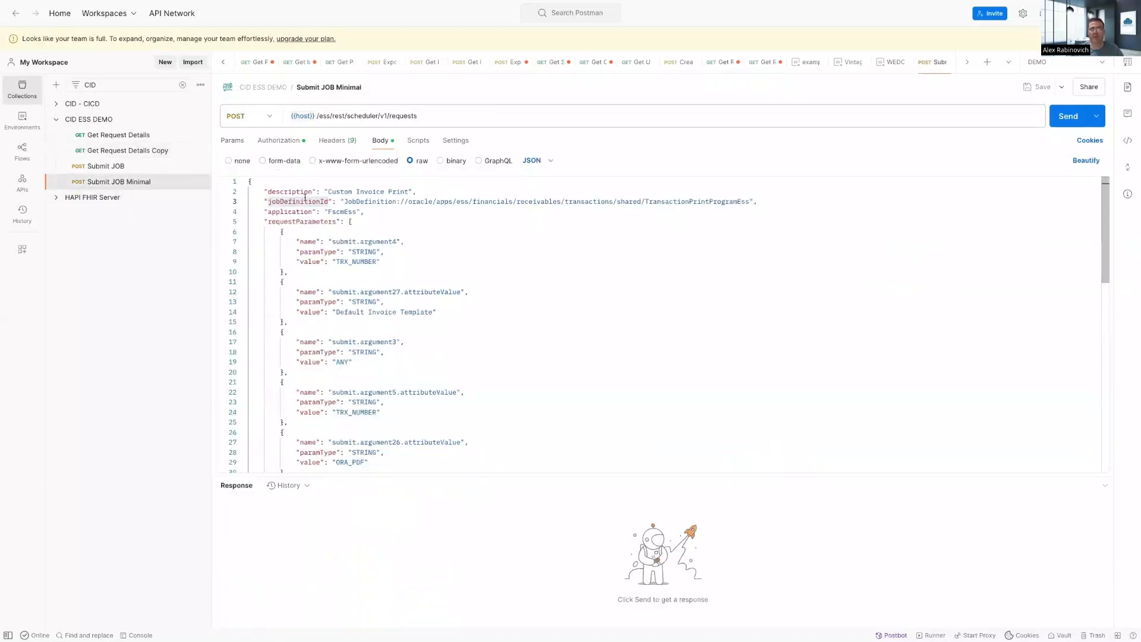
pyautogui.moveTo(388, 211); pyautogui.dragTo(253, 212)
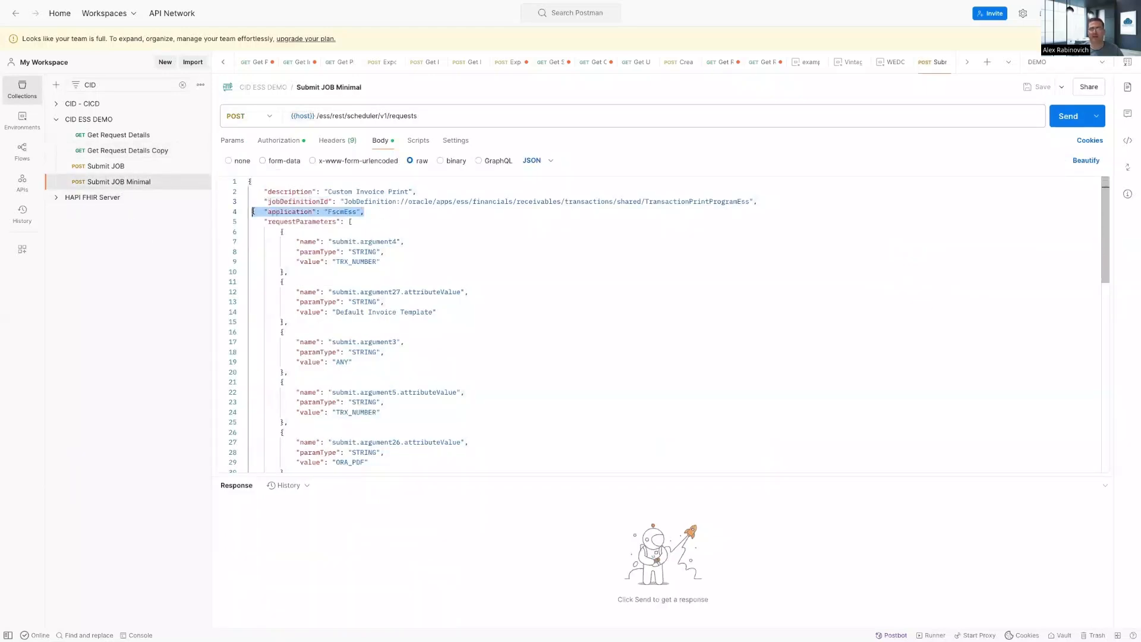
pyautogui.click(260, 202)
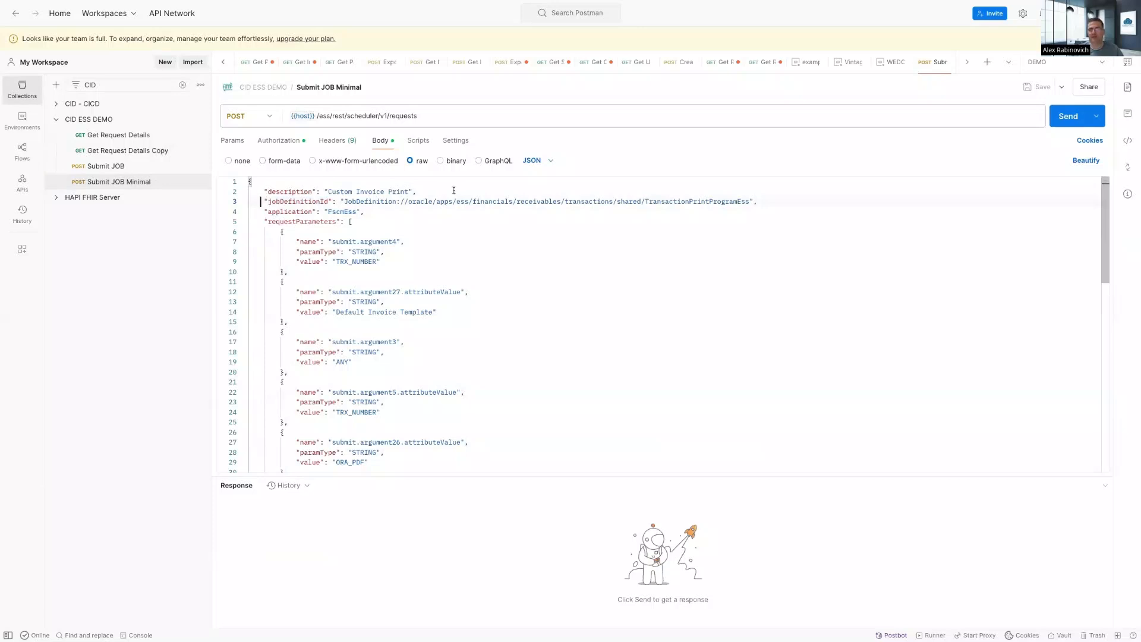
pyautogui.moveTo(418, 191); pyautogui.dragTo(251, 191)
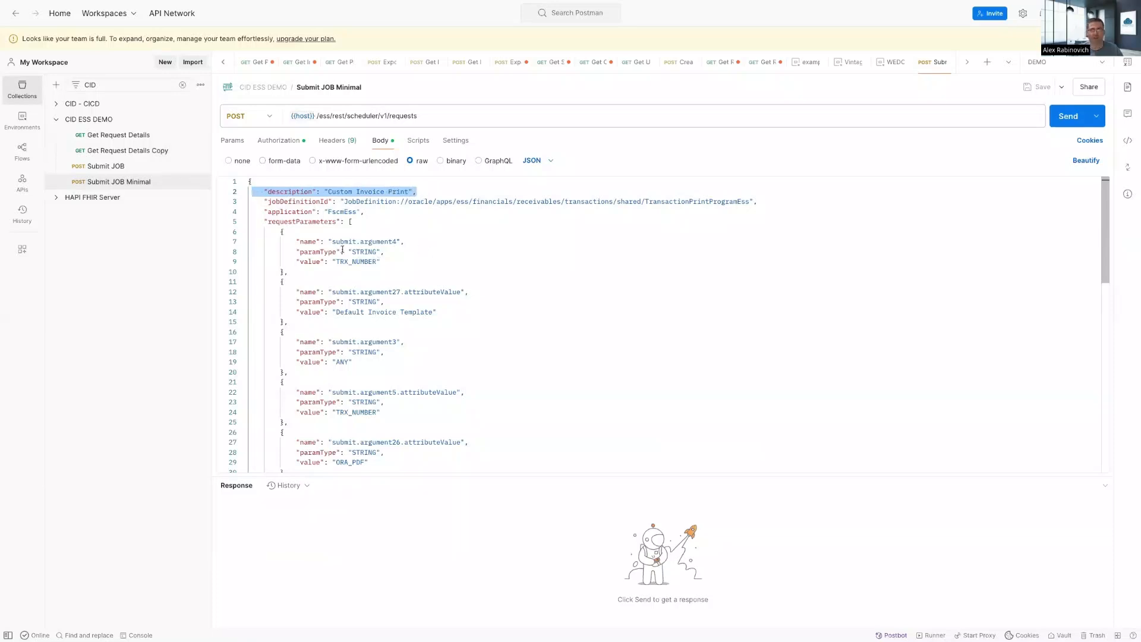
pyautogui.click(267, 221)
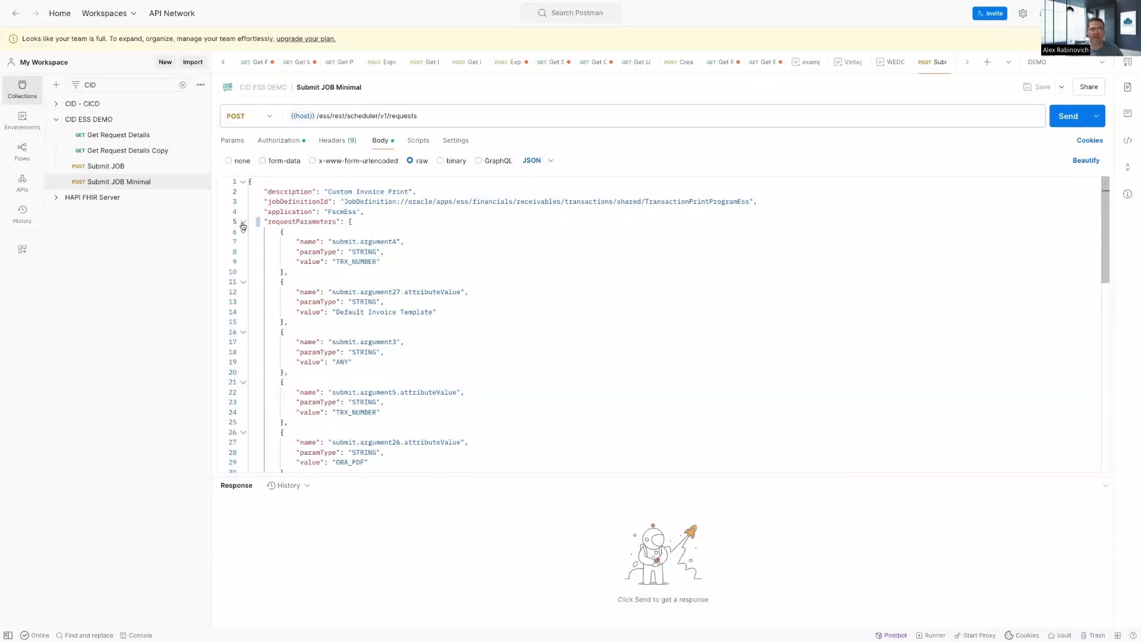
pyautogui.click(243, 221)
pyautogui.click(355, 222)
# Step: Find the requestParameters array in the Get Request Details Copy response and examine its jobExecutesVirusScanOnOutputFiles entry
pyautogui.click(143, 153)
pyautogui.scroll(-10, 356, 416)
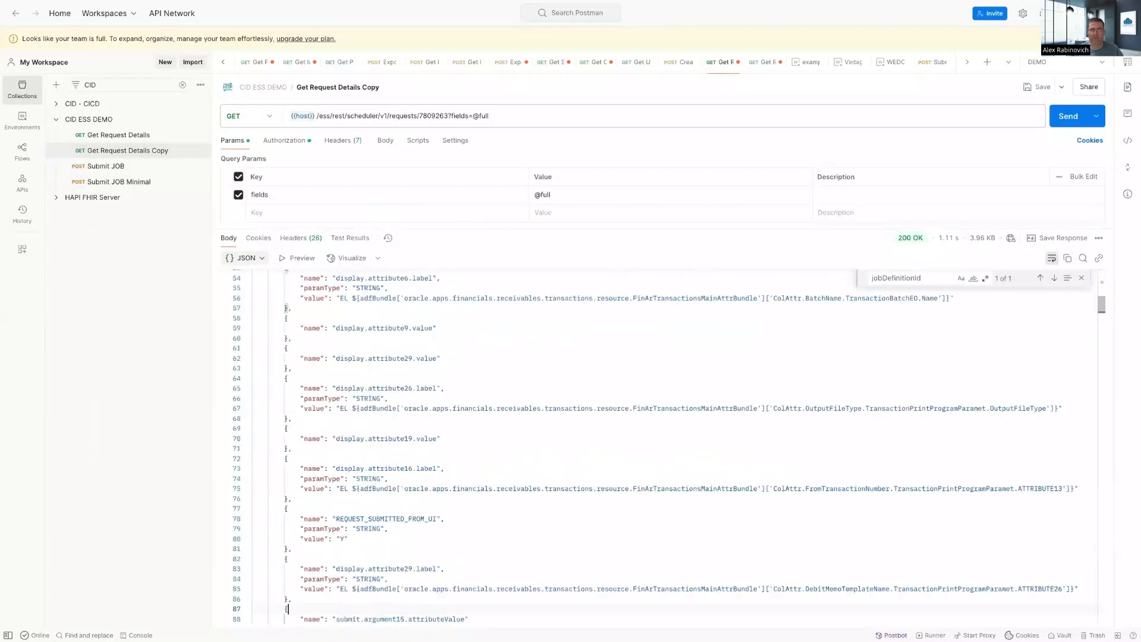
pyautogui.click(287, 608)
pyautogui.scroll(2, 428, 363)
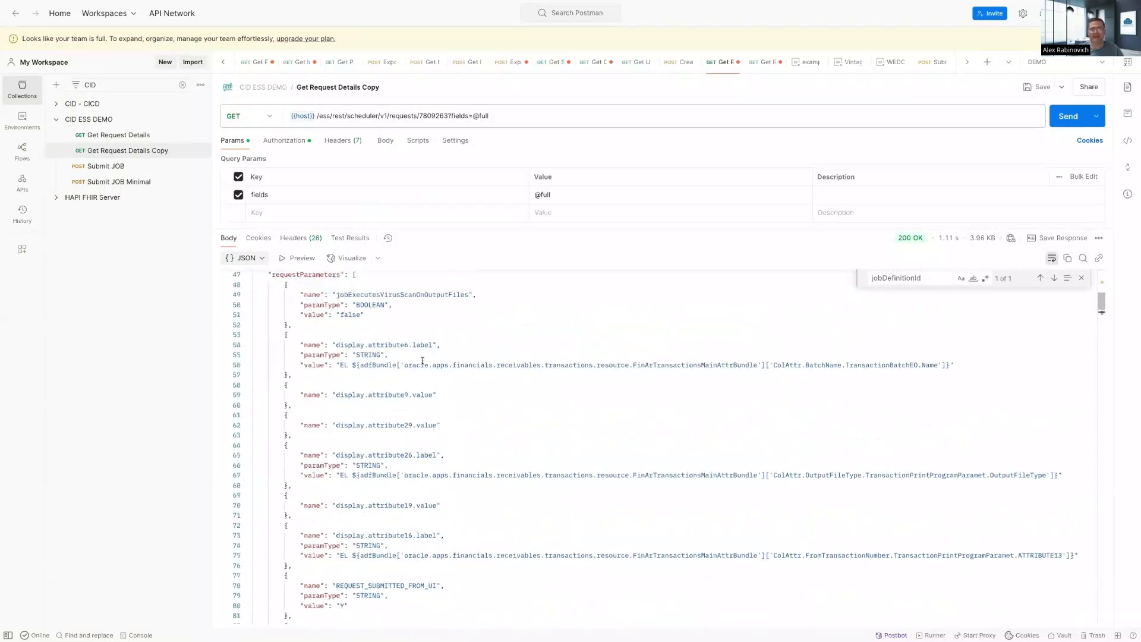
pyautogui.scroll(1, 339, 356)
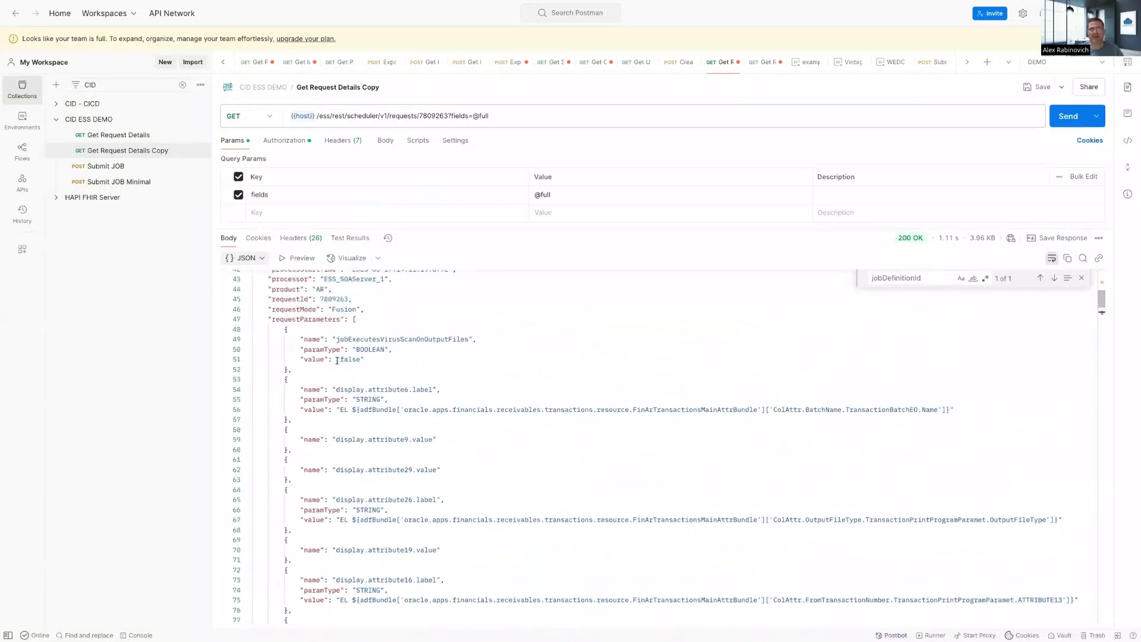
pyautogui.moveTo(277, 330); pyautogui.dragTo(311, 367)
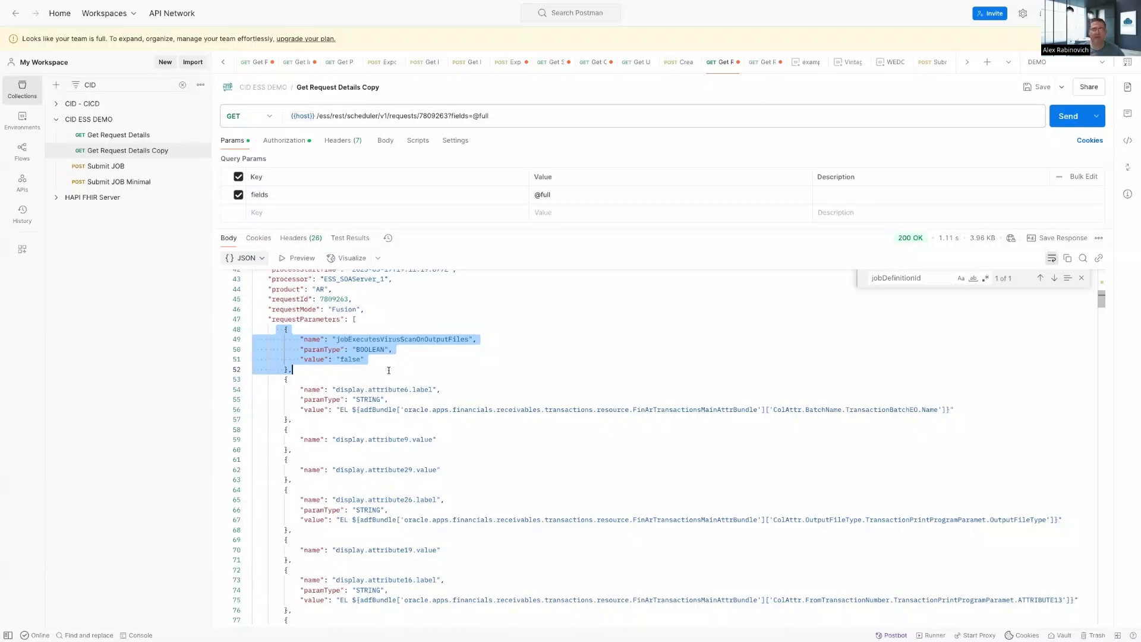
pyautogui.click(389, 400)
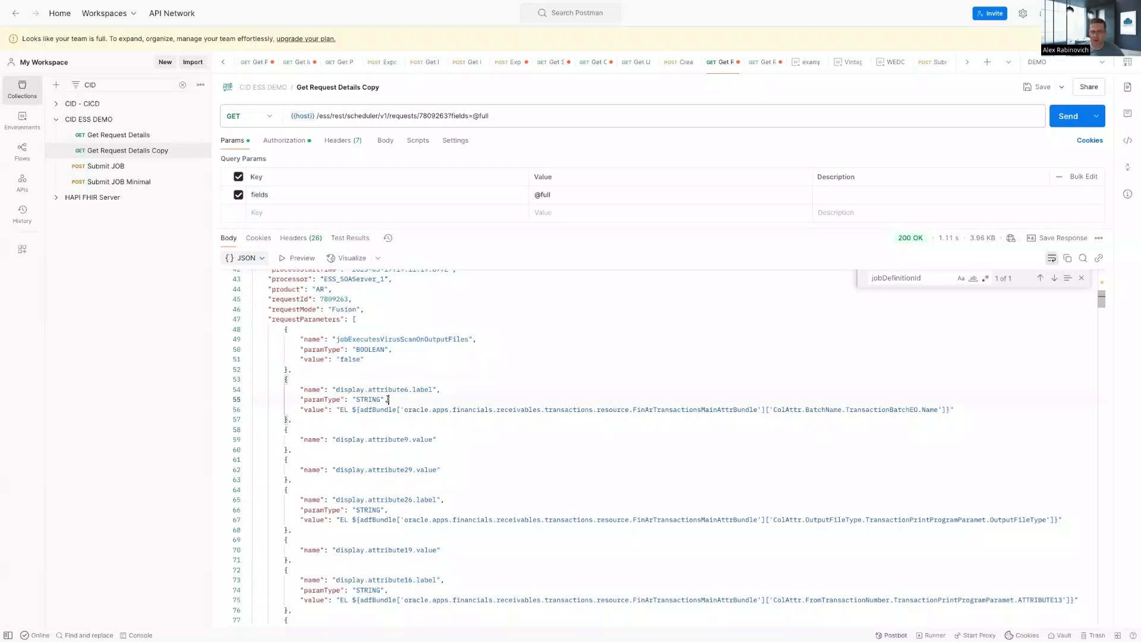
# Step: Examine further request parameters in the response, including display.attribute19.label, submit.argument14.attributeName and submit.argument6
pyautogui.press('pagedown')
pyautogui.press('pagedown')
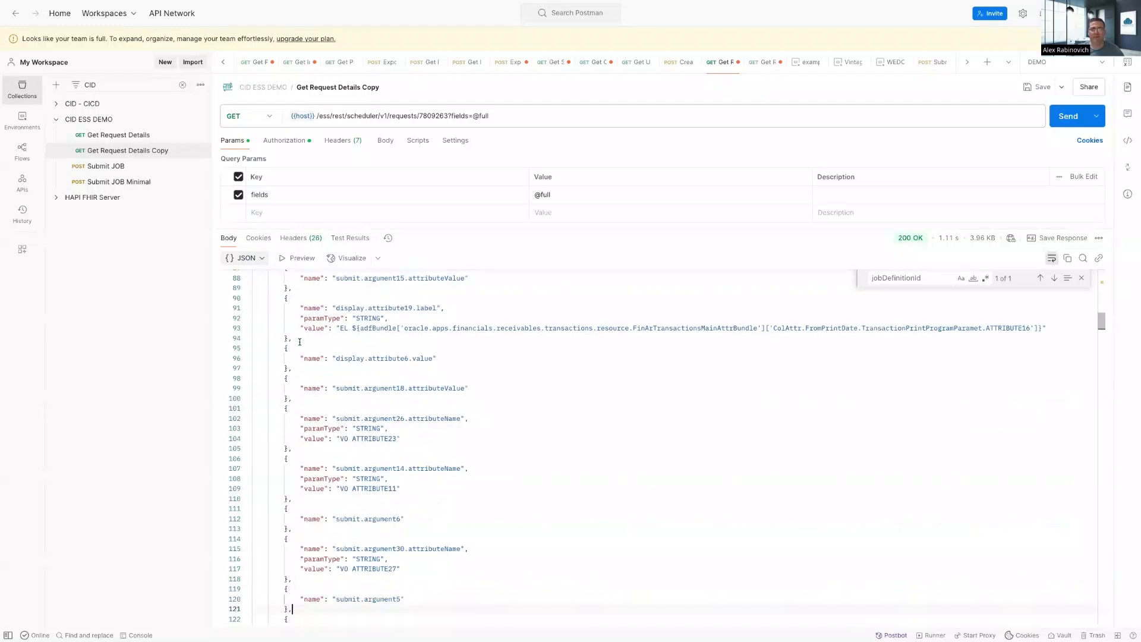
pyautogui.moveTo(300, 341); pyautogui.dragTo(237, 299)
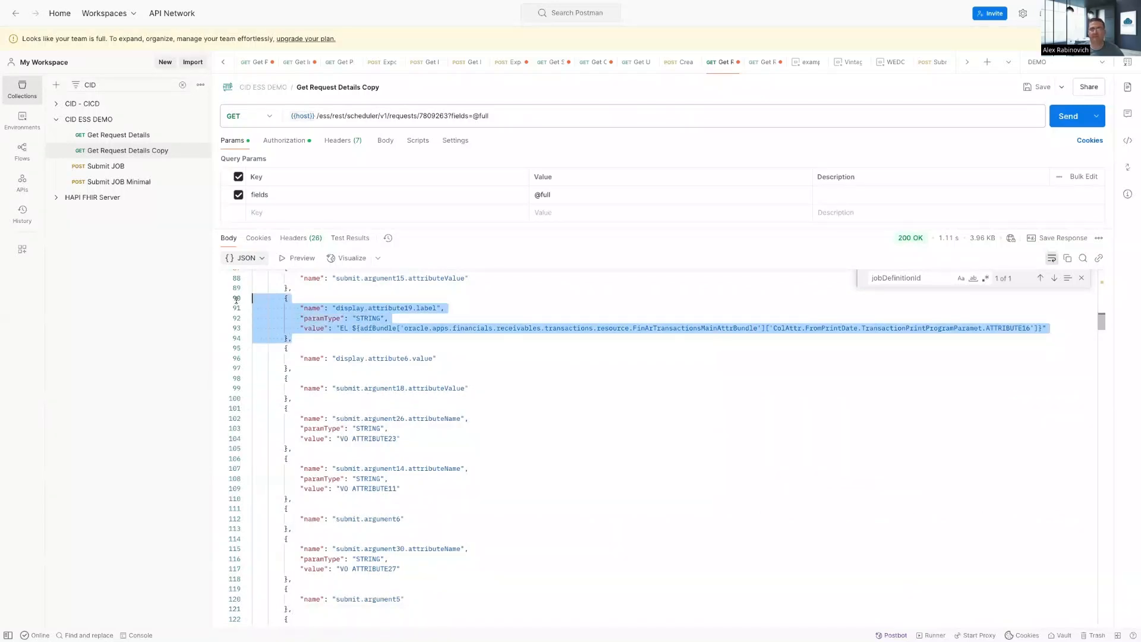
pyautogui.click(343, 345)
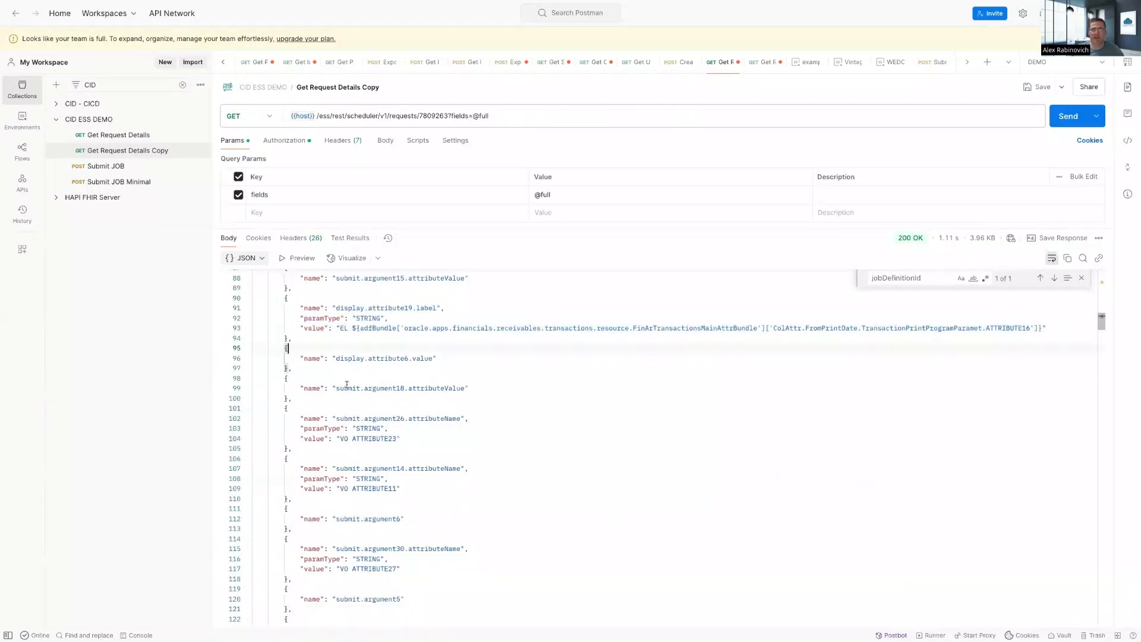
pyautogui.moveTo(402, 488); pyautogui.dragTo(305, 478)
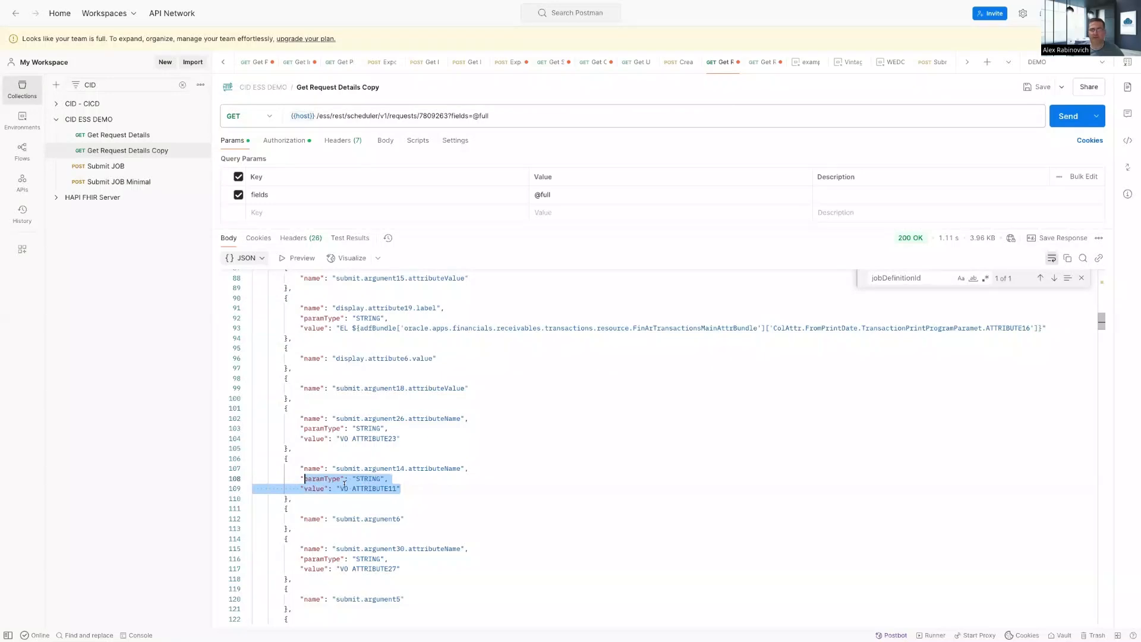
pyautogui.moveTo(301, 519); pyautogui.dragTo(405, 519)
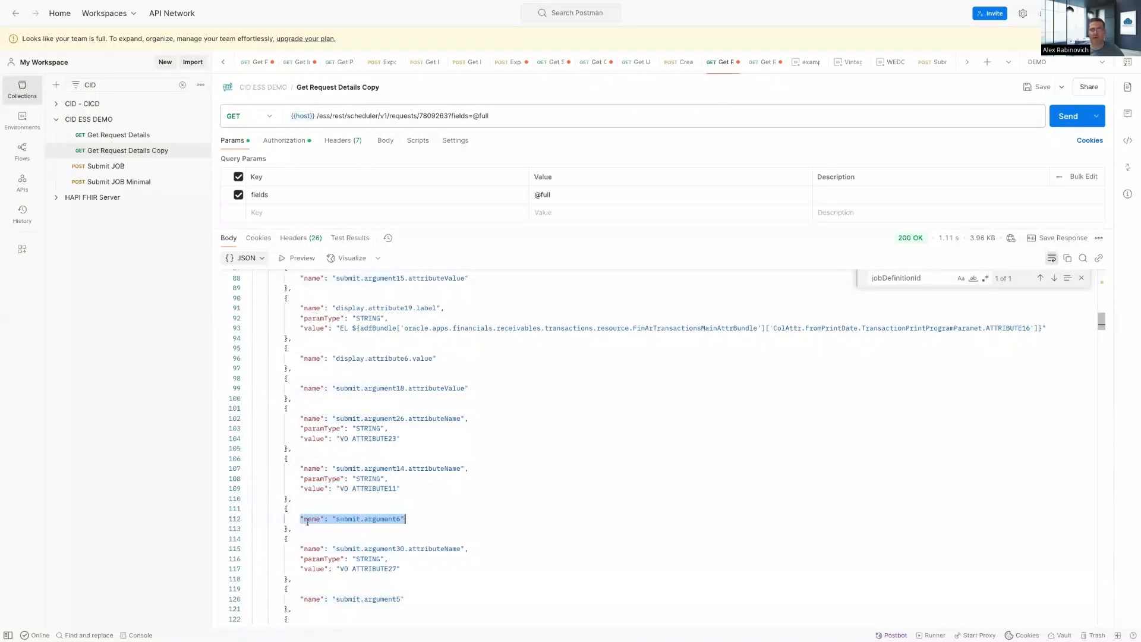
pyautogui.click(364, 500)
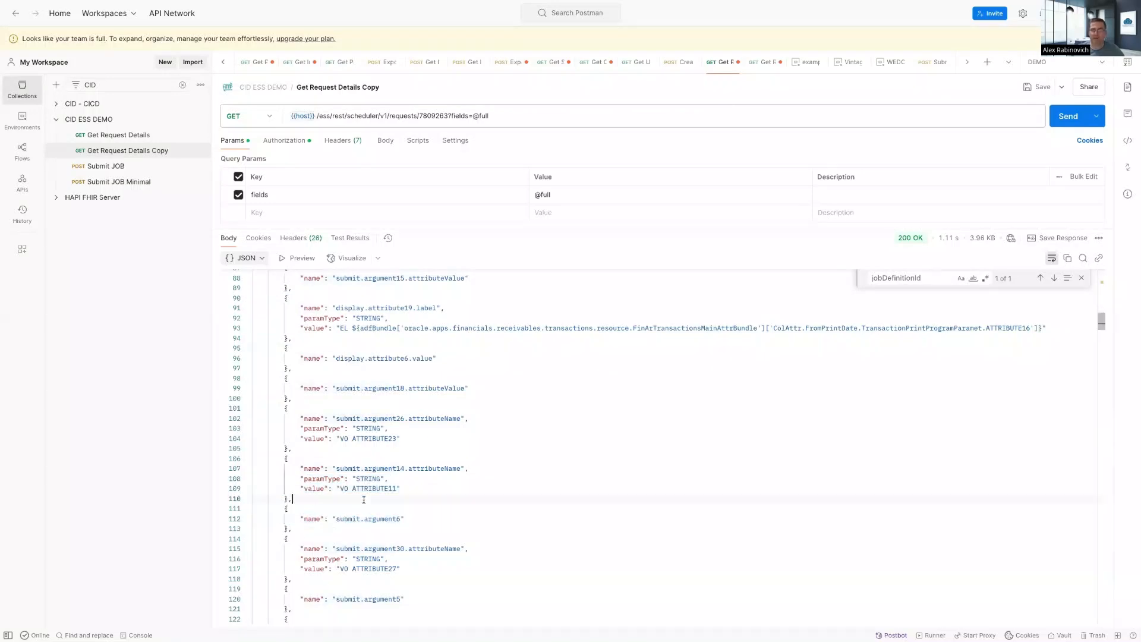
pyautogui.press('pagedown')
pyautogui.press('pagedown')
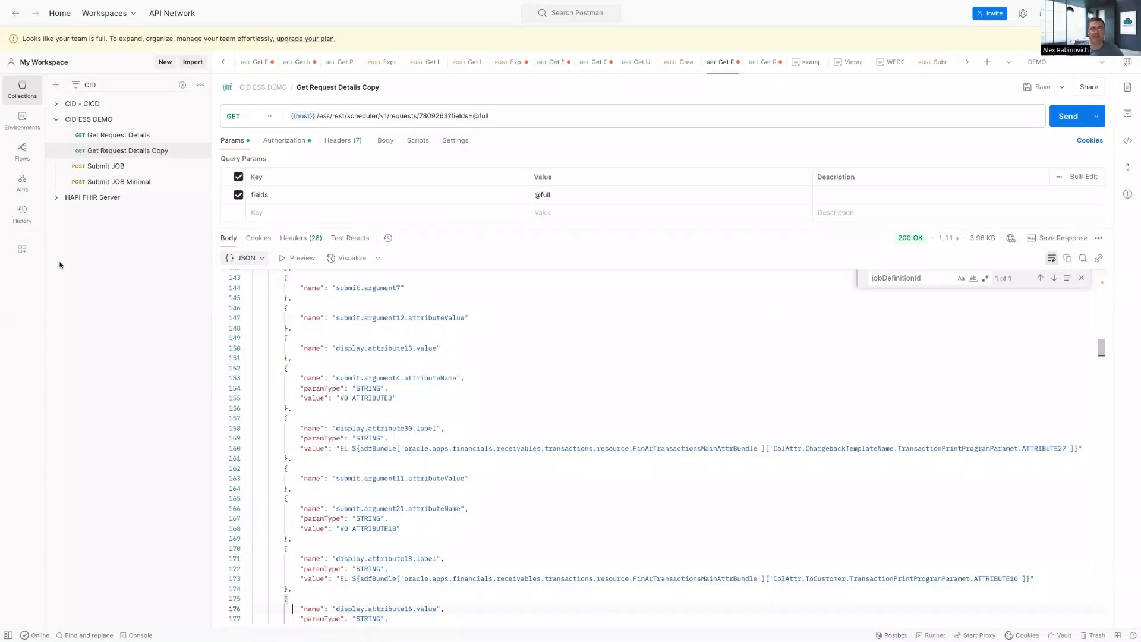
# Step: Compare the Submit JOB Minimal body with the Get Request Details Copy response, going to the end of the response
pyautogui.click(134, 181)
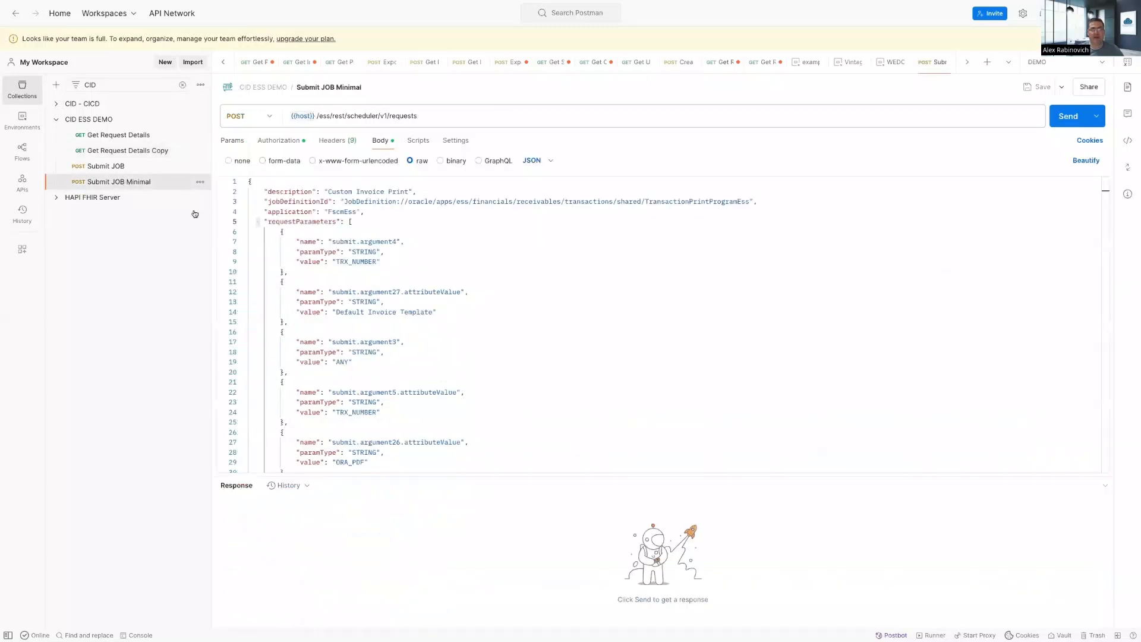
pyautogui.click(406, 255)
pyautogui.click(158, 151)
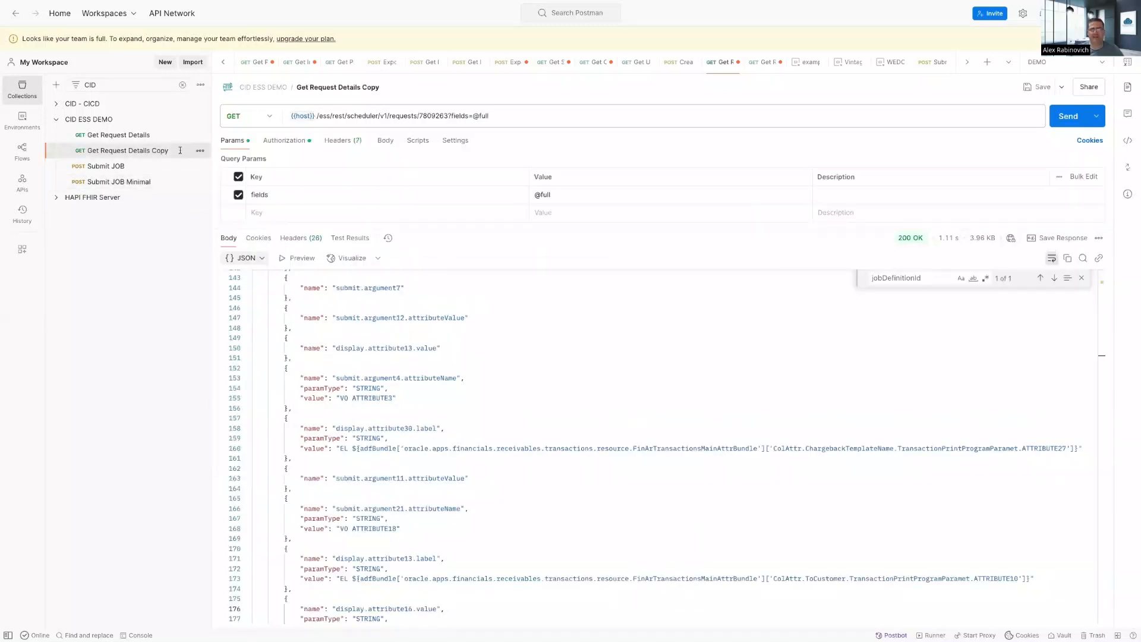
pyautogui.moveTo(1102, 350); pyautogui.dragTo(1101, 618)
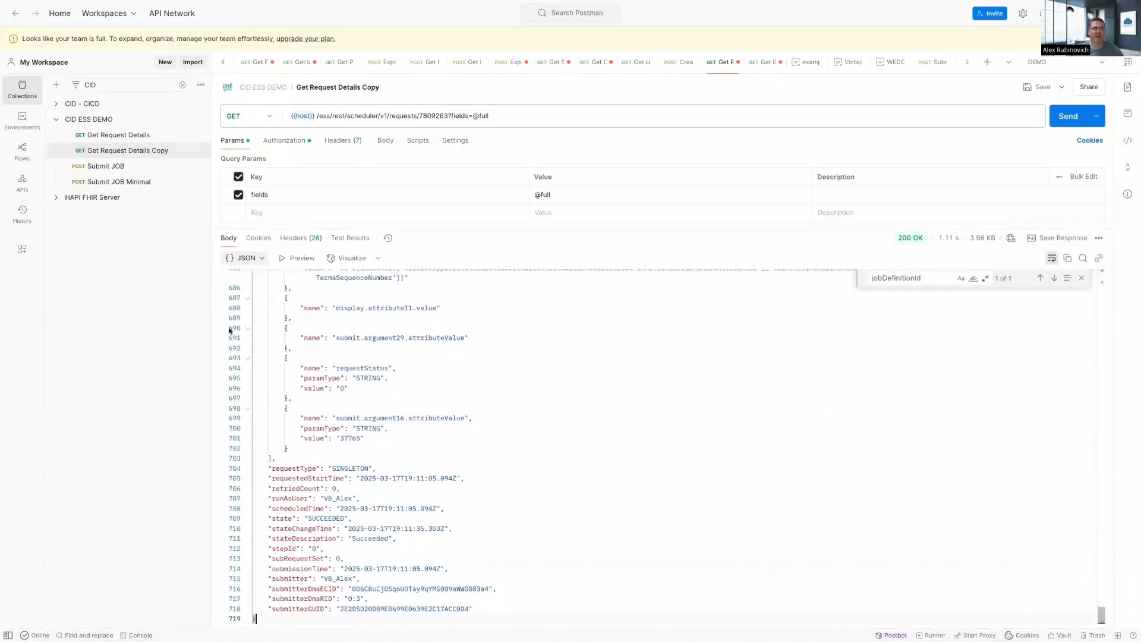
# Step: Reopen Submit JOB Minimal and review its whole JSON body from the first line to the last
pyautogui.click(140, 181)
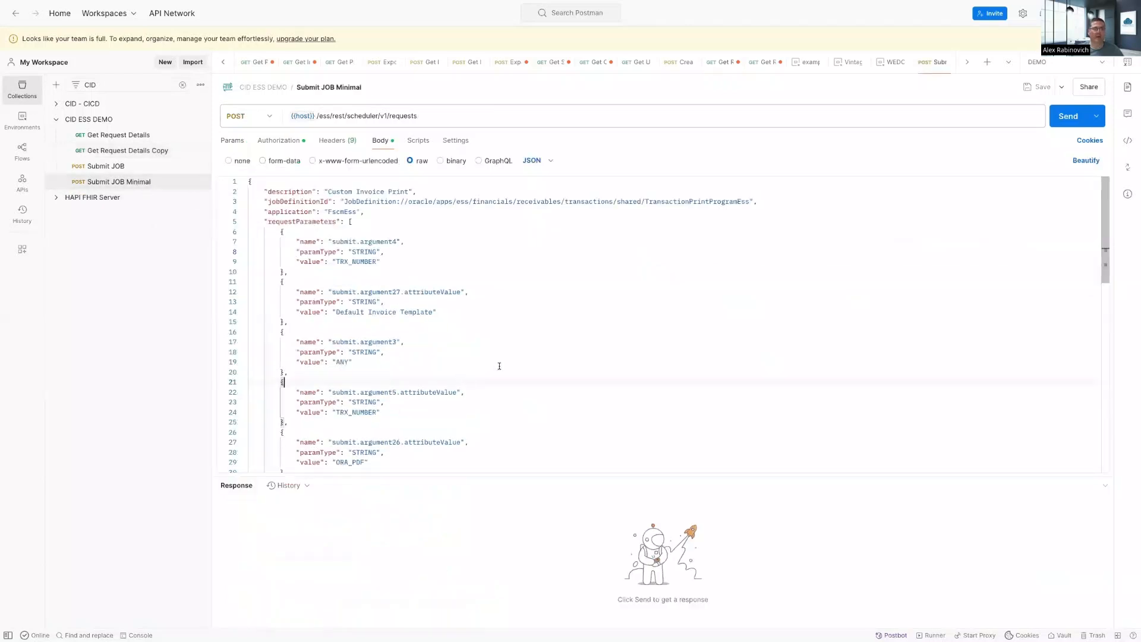
pyautogui.scroll(-10, 1092, 249)
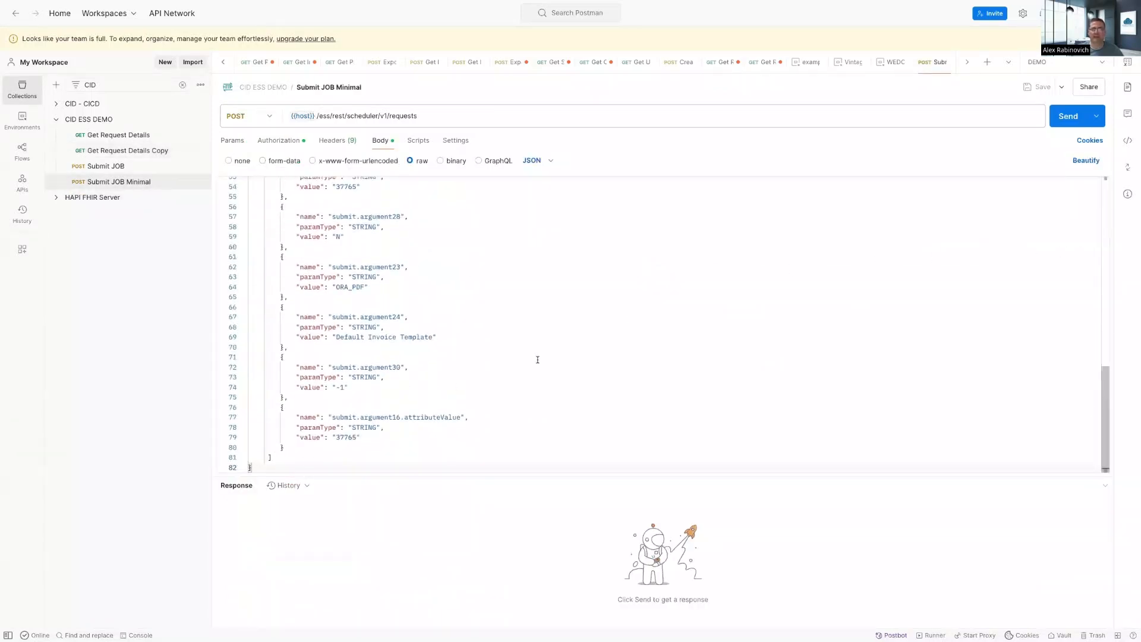
pyautogui.scroll(8, 538, 359)
pyautogui.scroll(3, 532, 345)
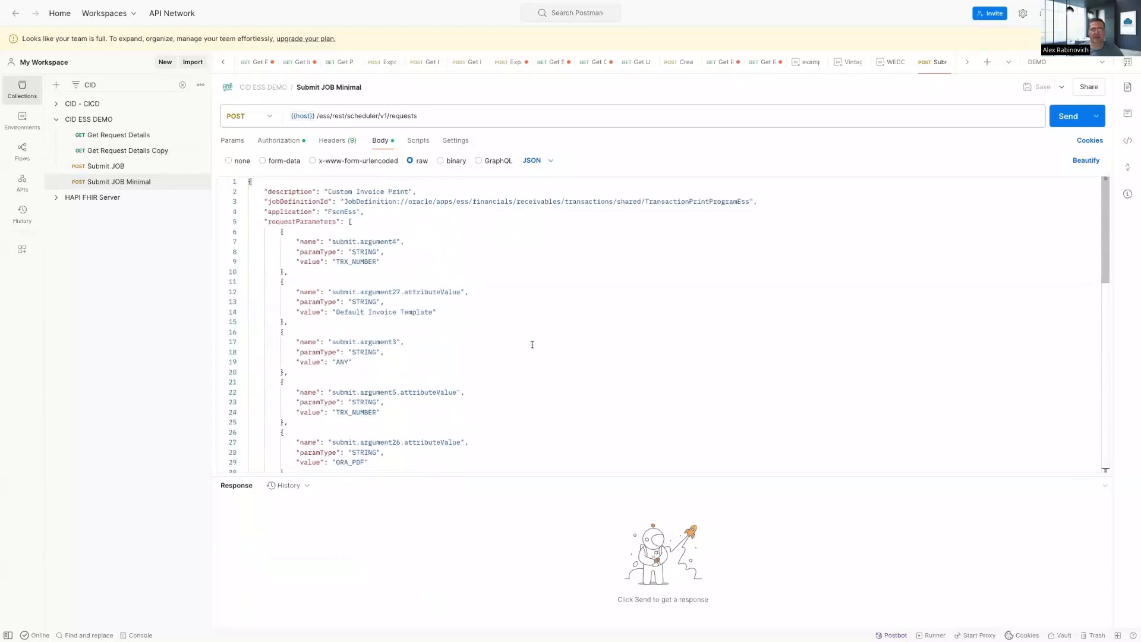
# Step: Review the submit.argument entries in the Submit JOB Minimal body, from submit.argument4 through the closing submit.argument16.attributeValue entry
pyautogui.doubleClick(335, 242)
pyautogui.scroll(-5, 463, 340)
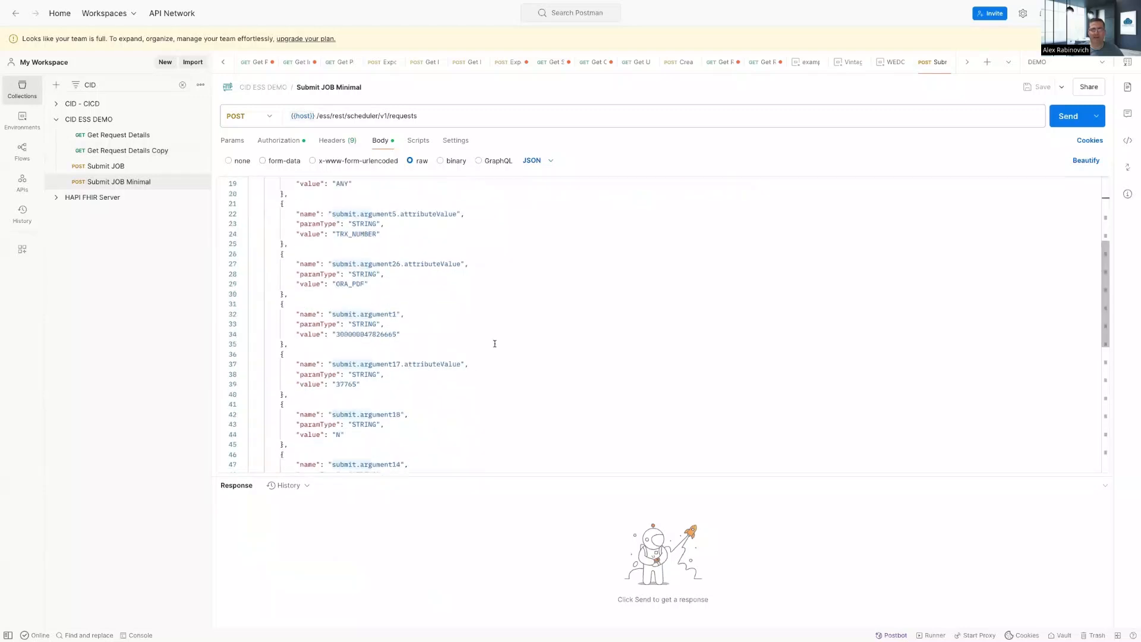
pyautogui.scroll(-3, 495, 343)
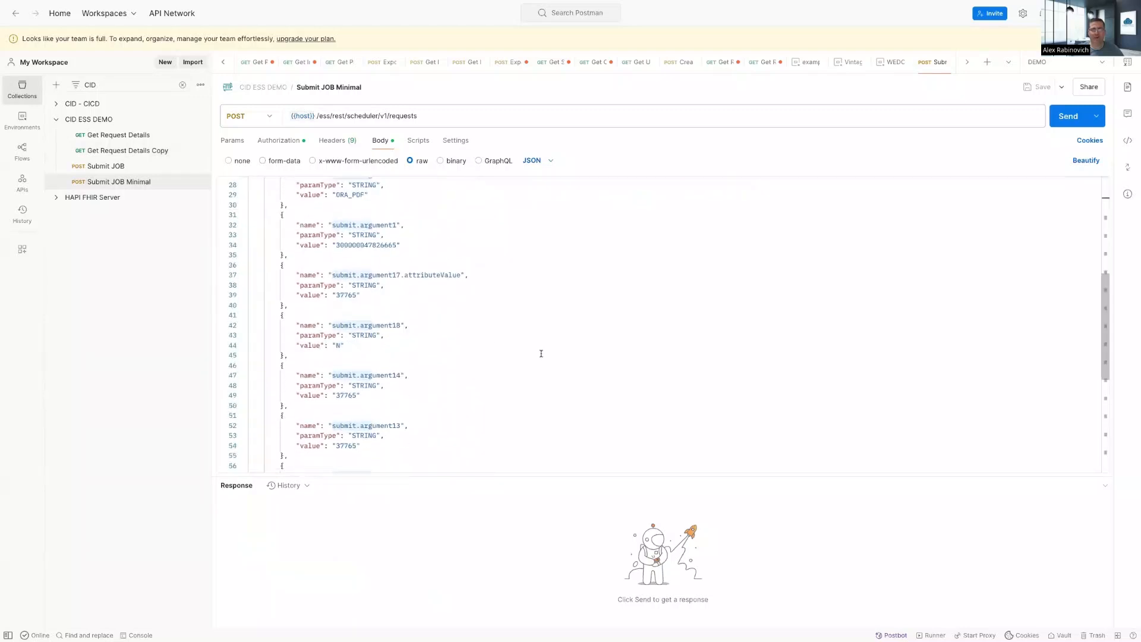
pyautogui.scroll(-6, 541, 354)
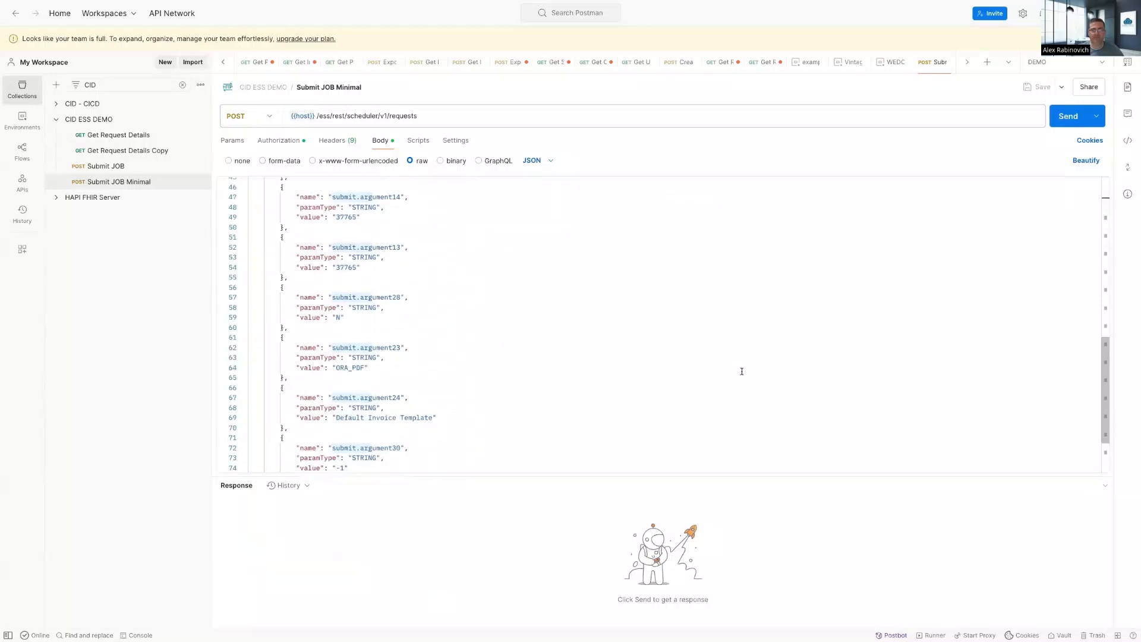
pyautogui.scroll(-2, 685, 377)
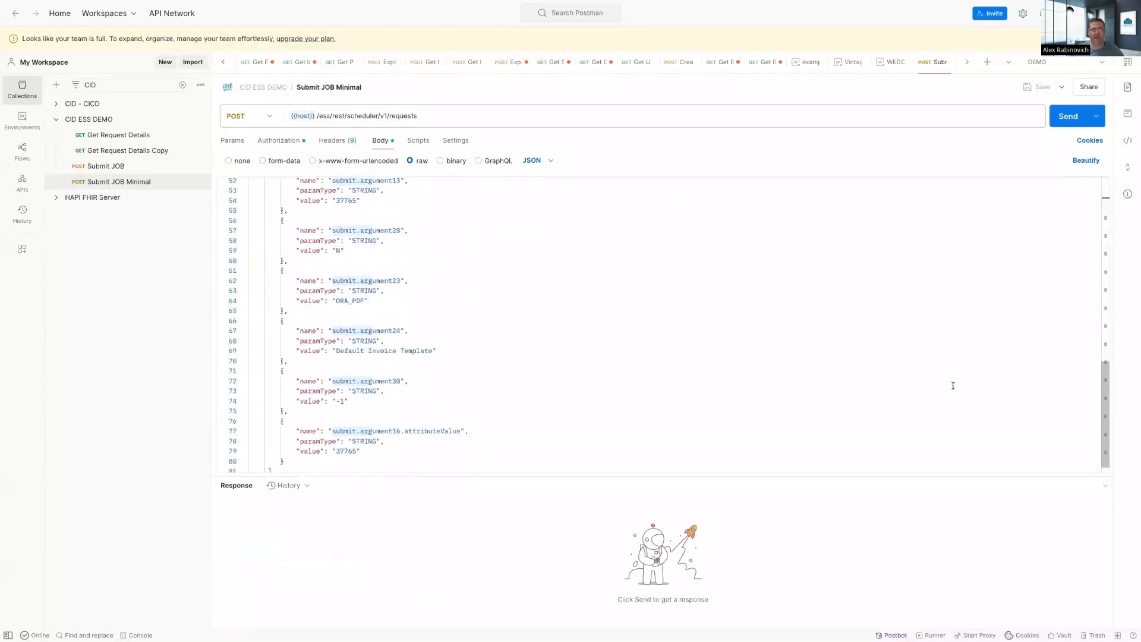
pyautogui.scroll(-1, 1106, 423)
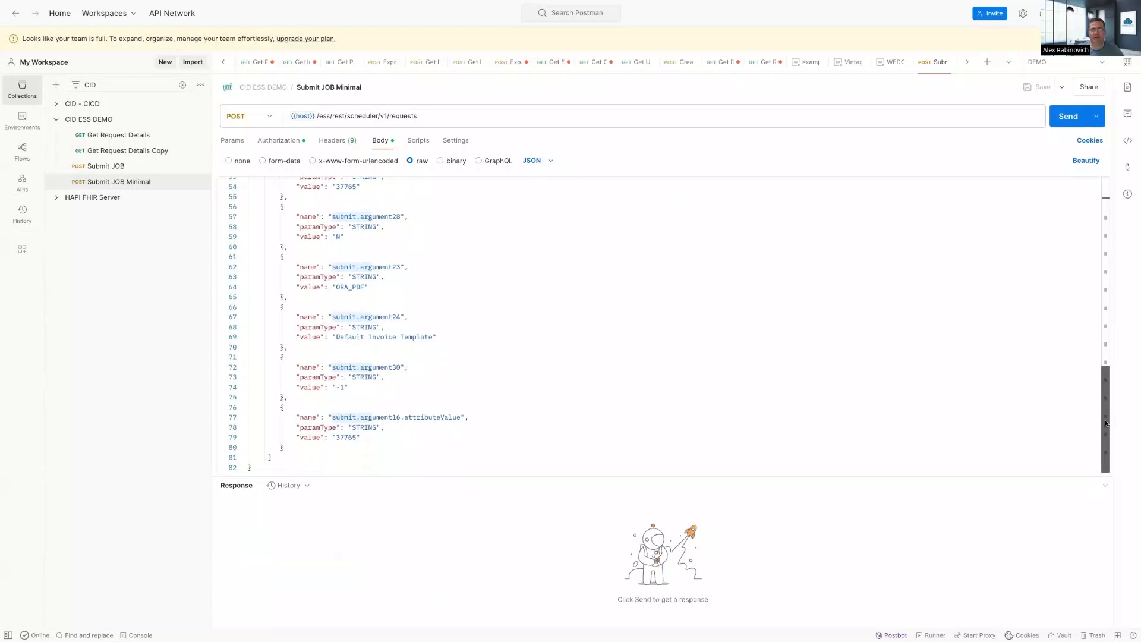
pyautogui.scroll(1, 1099, 376)
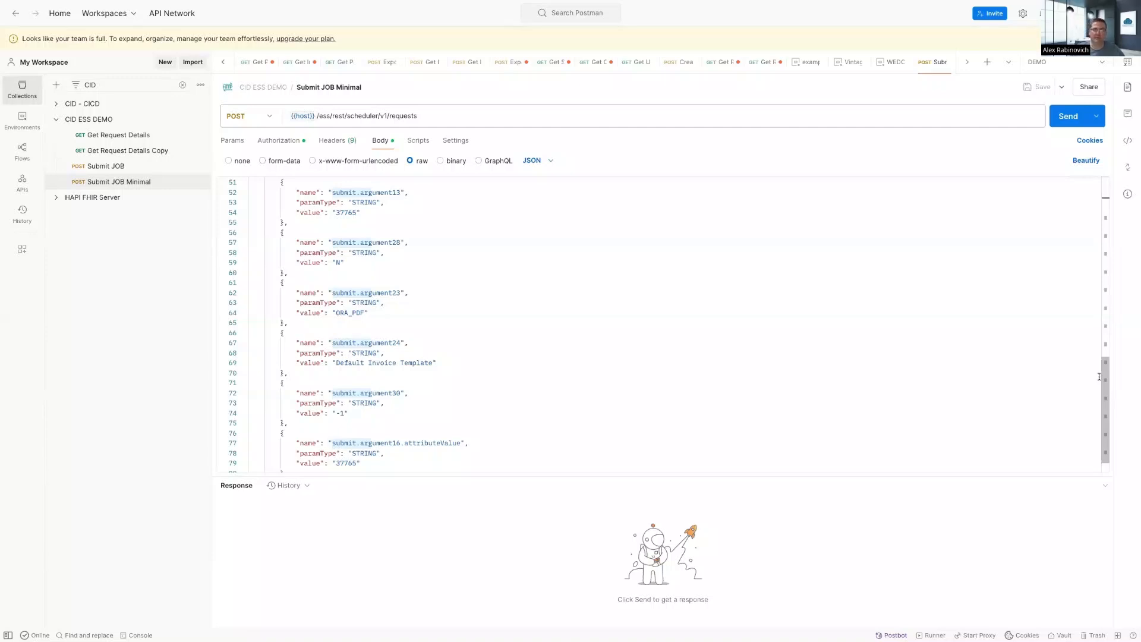
pyautogui.scroll(10, 688, 397)
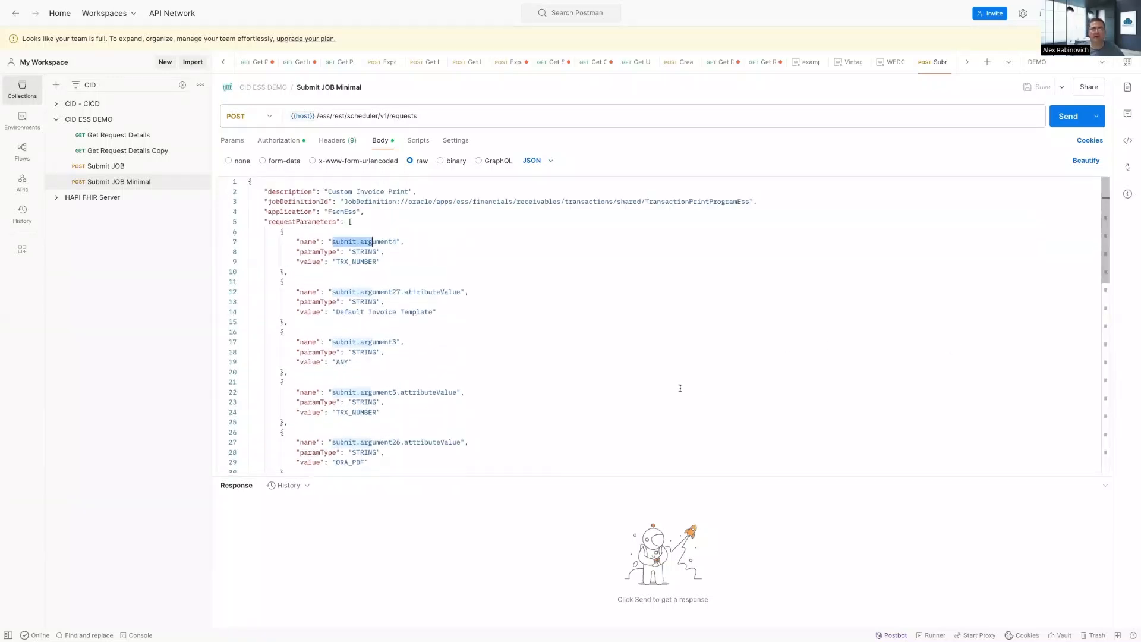
# Step: Send the Submit JOB Minimal request and select the job id in the response
pyautogui.click(585, 263)
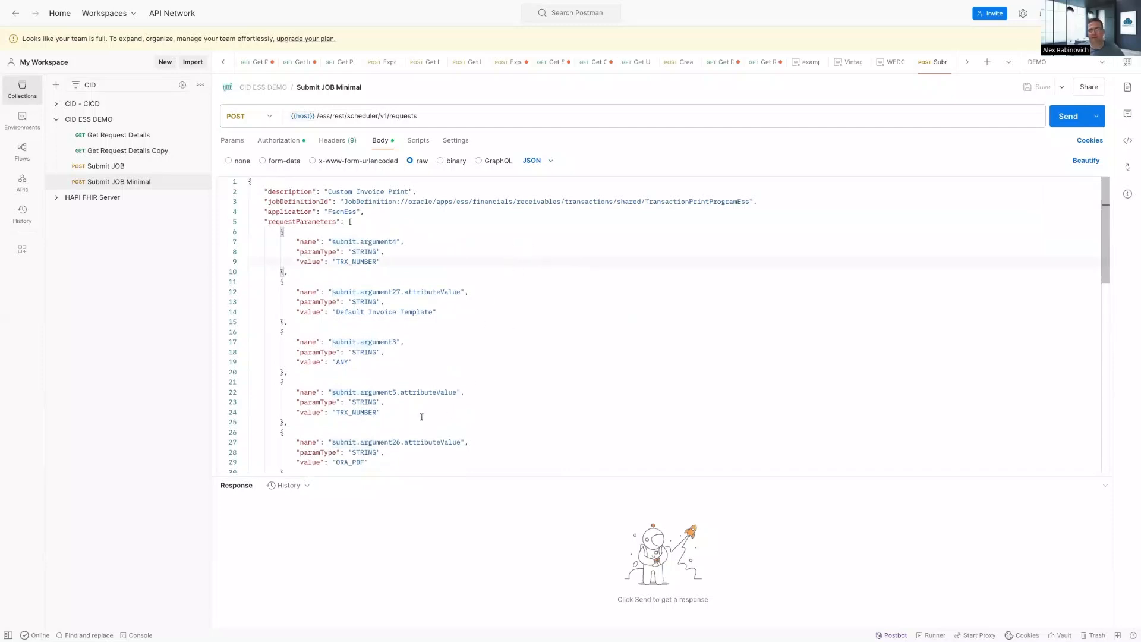
pyautogui.click(1067, 118)
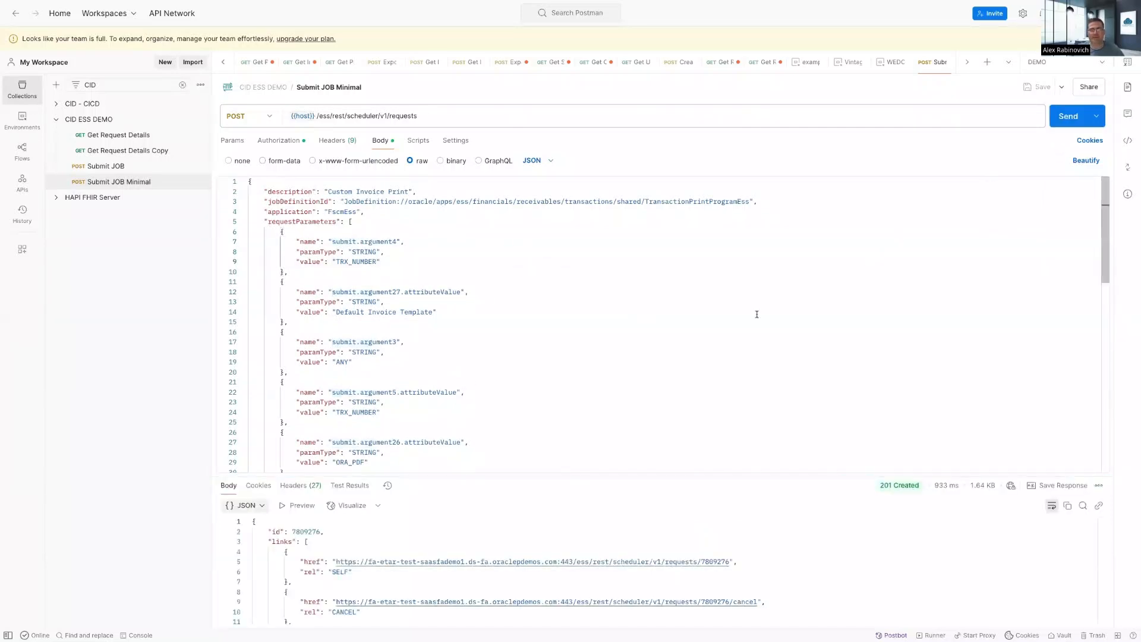
pyautogui.doubleClick(307, 532)
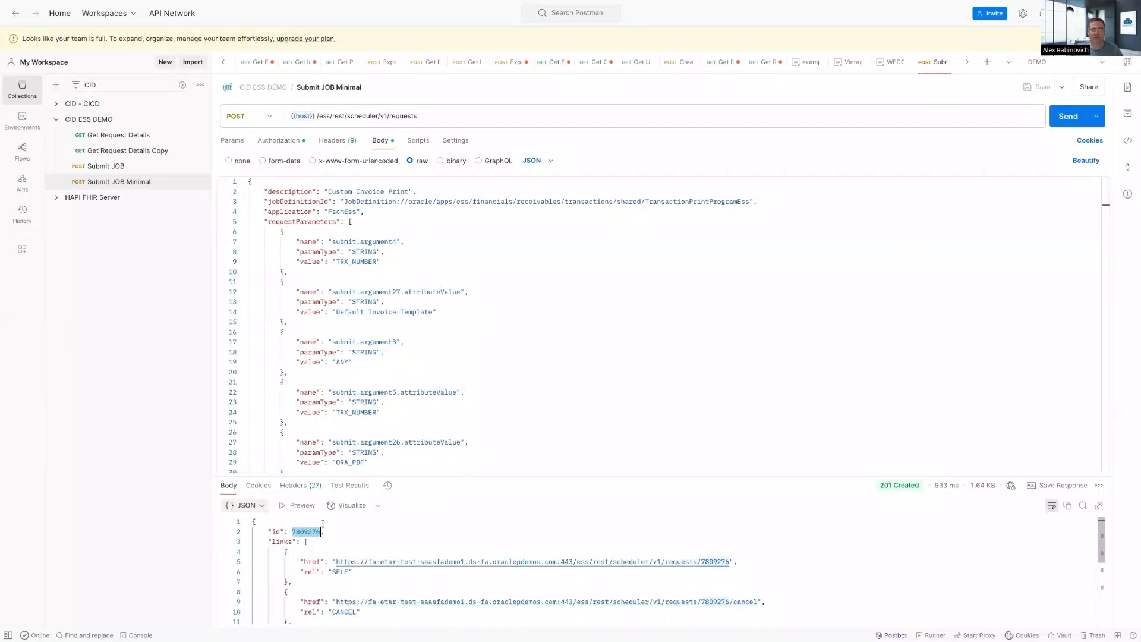
# Step: Switch to Oracle Scheduled Processes in Chrome, refresh the list, and match the Custom Invoice Print run's process ID with the id returned in Postman
pyautogui.hotkey('ctrl', 'Left')
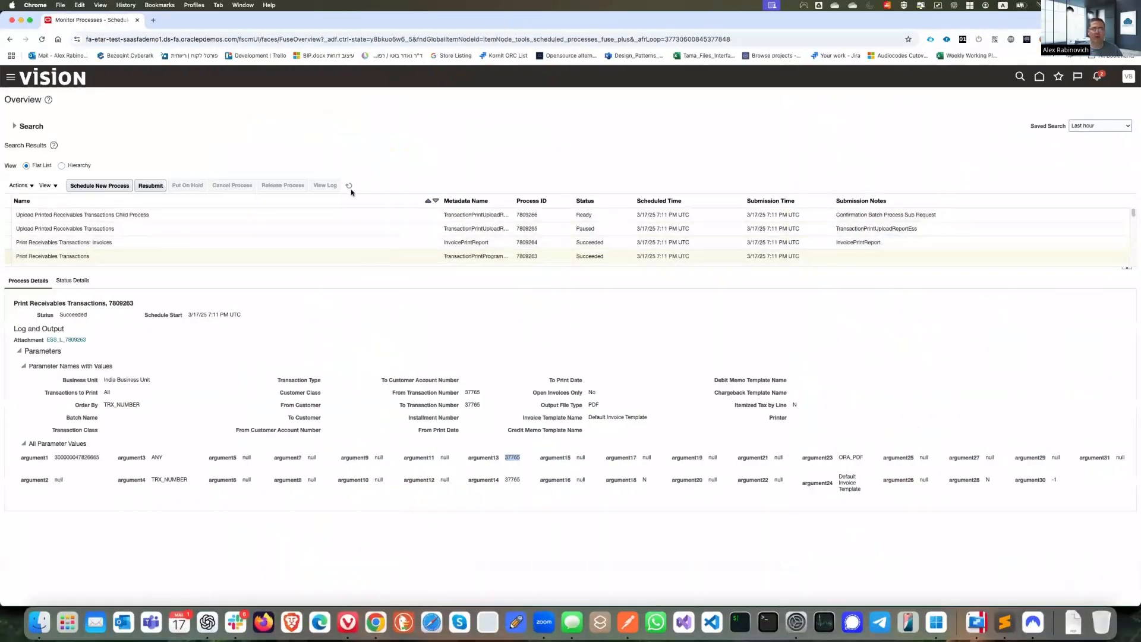
pyautogui.click(352, 187)
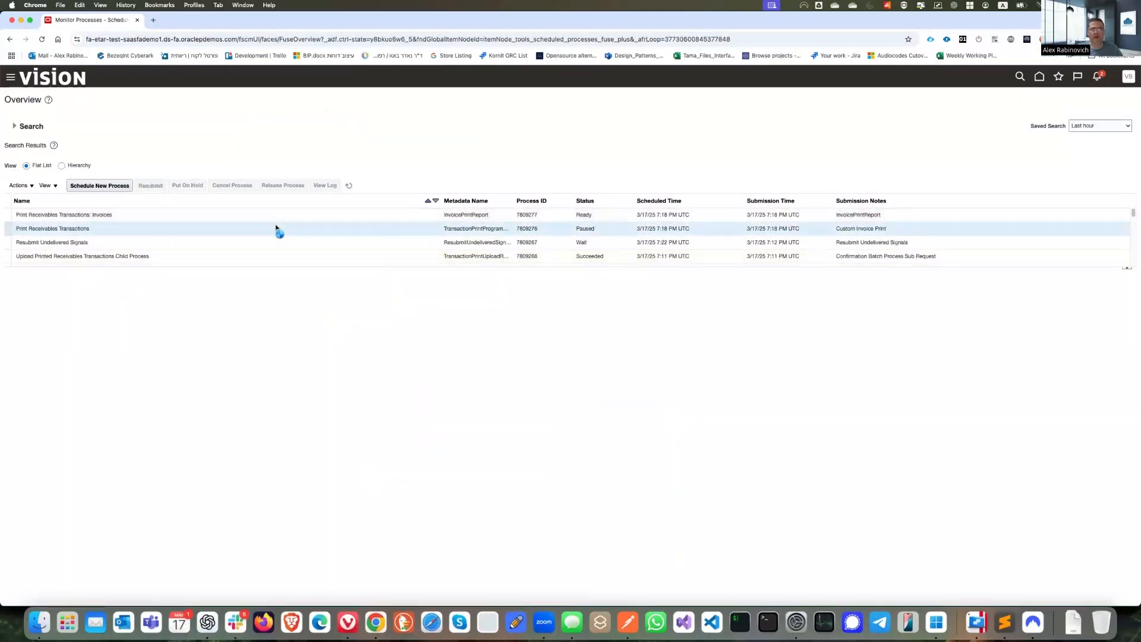
pyautogui.doubleClick(527, 229)
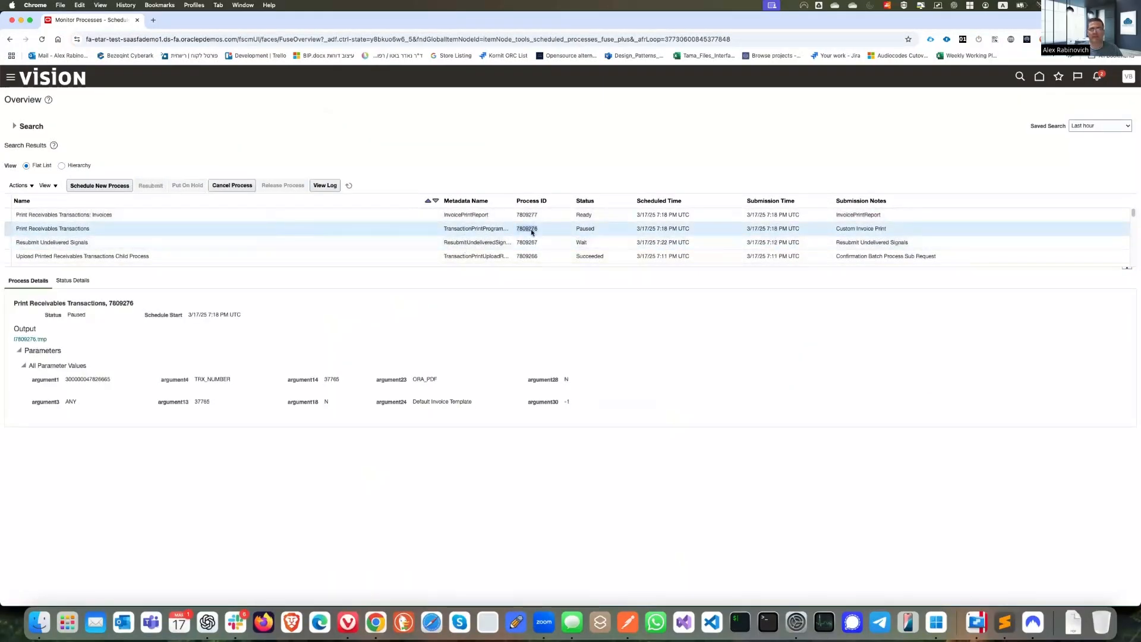
pyautogui.hotkey('ctrl', 'Right')
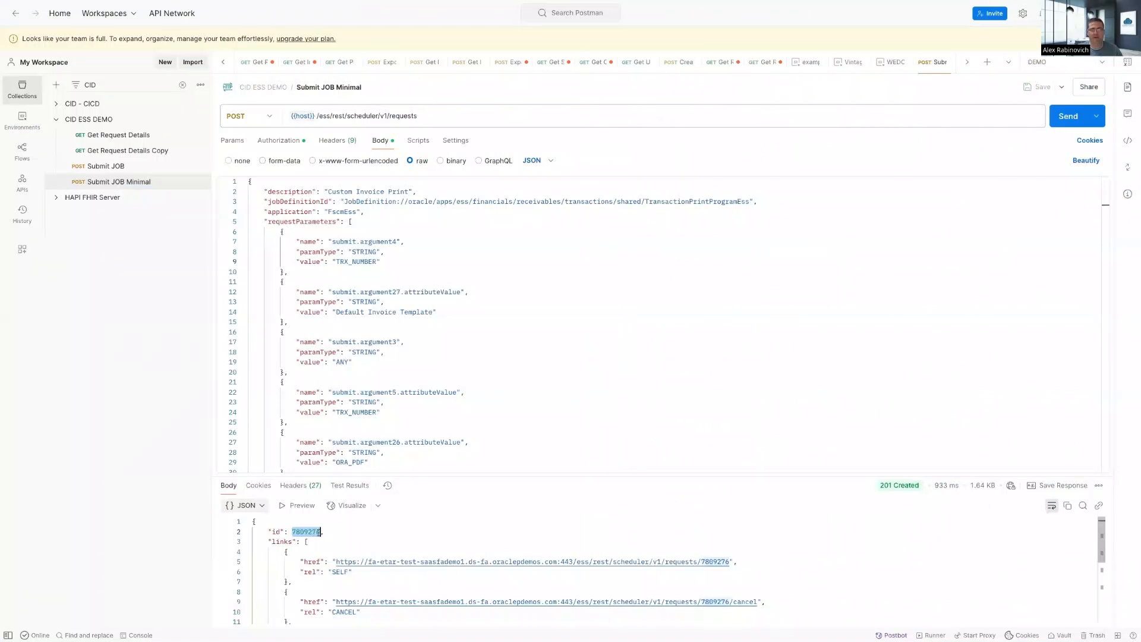
pyautogui.hotkey('ctrl', 'Left')
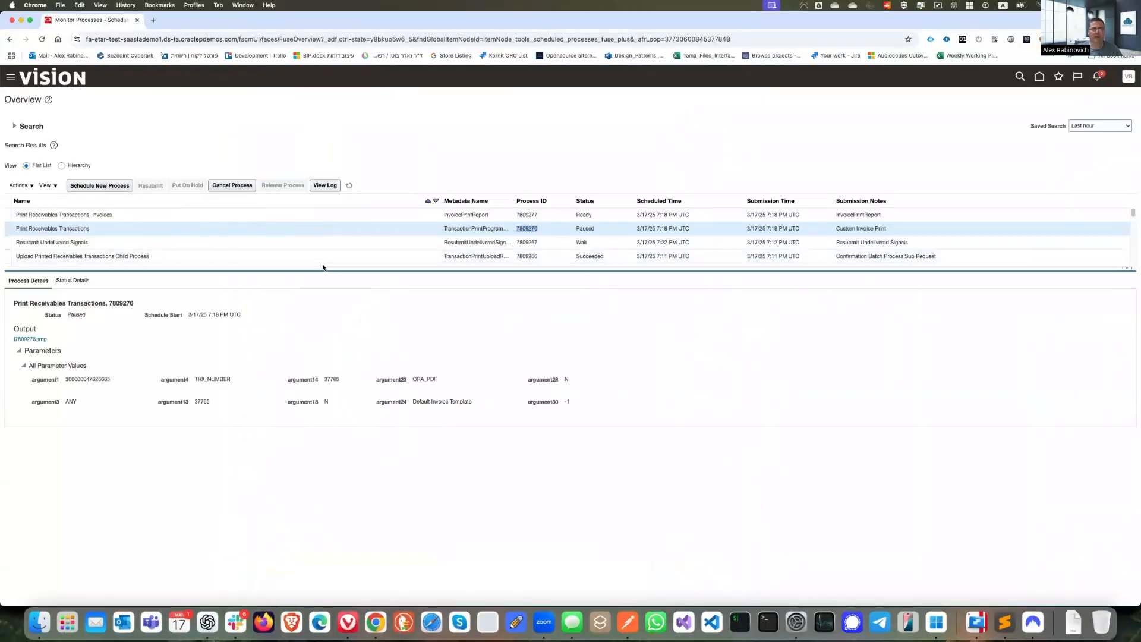
pyautogui.click(359, 226)
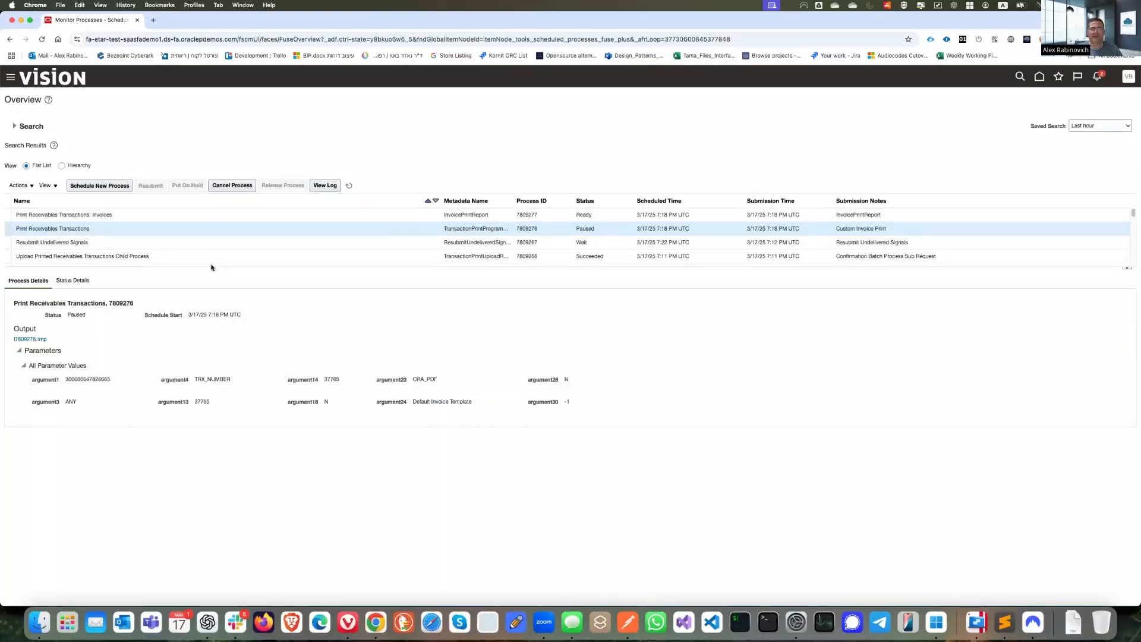
# Step: Refresh the process list and examine the invoice output of the new Print Receivables Transactions: Invoices process
pyautogui.click(349, 186)
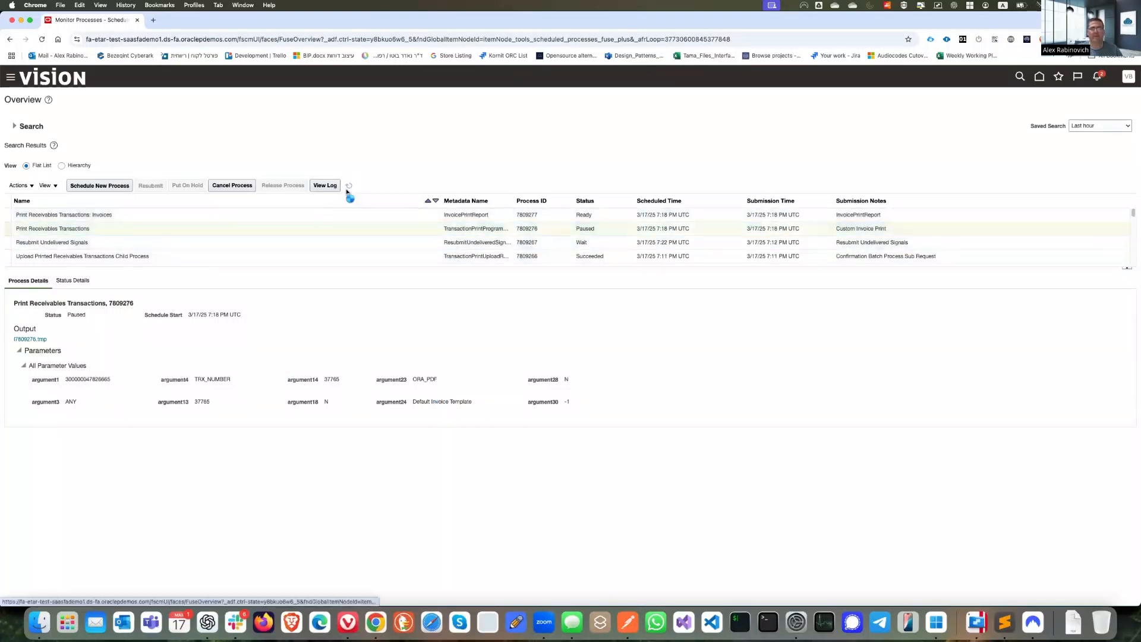
pyautogui.click(268, 217)
pyautogui.click(210, 234)
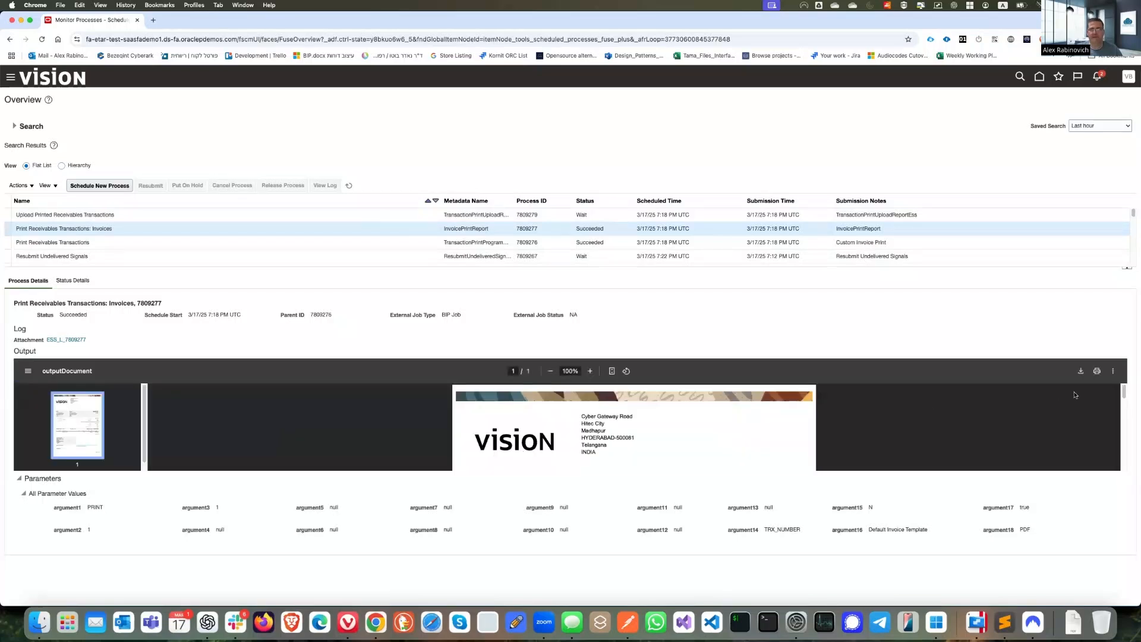
pyautogui.scroll(-3, 1126, 397)
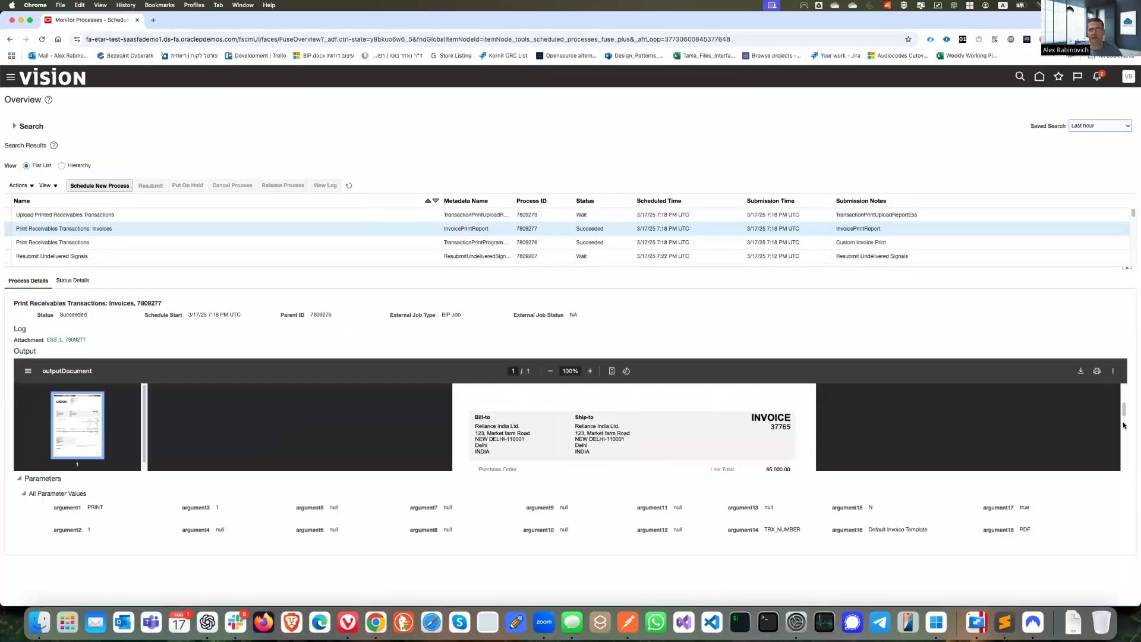
pyautogui.scroll(-3, 1124, 417)
pyautogui.scroll(-3, 1123, 429)
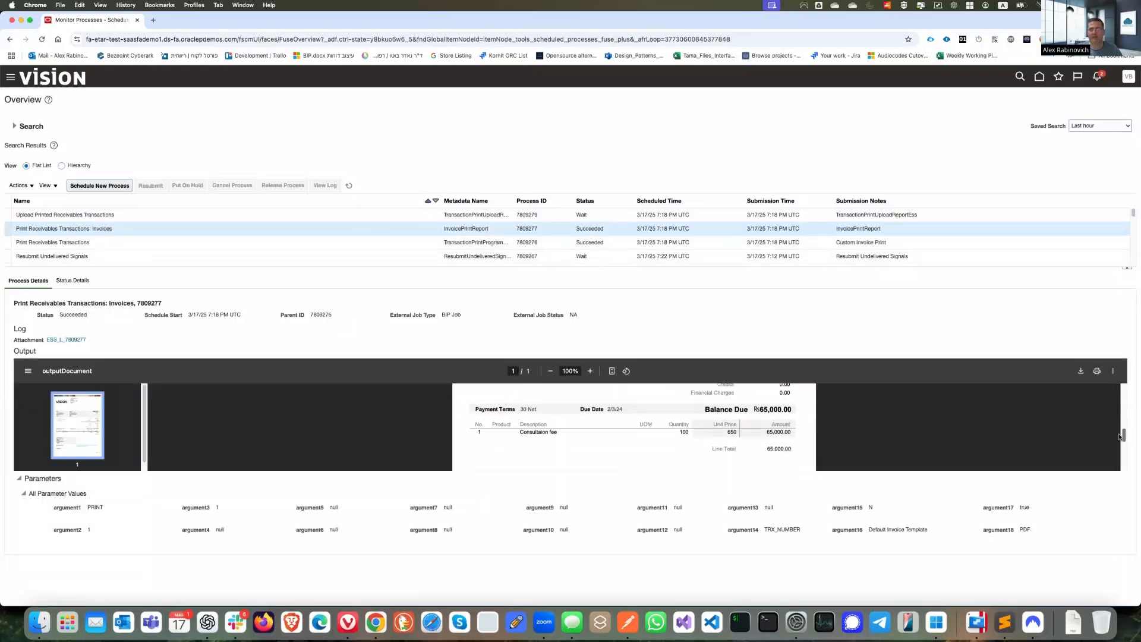
pyautogui.scroll(5, 1117, 450)
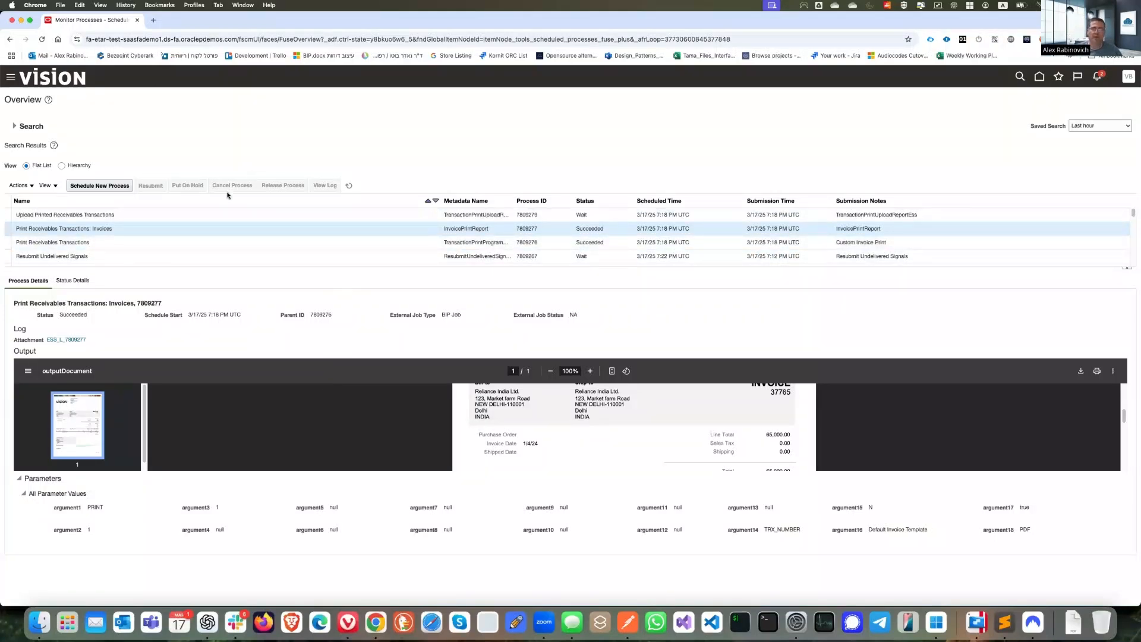
# Step: Open the ESS Demo application from the Others group of the Oracle navigation menu
pyautogui.click(11, 82)
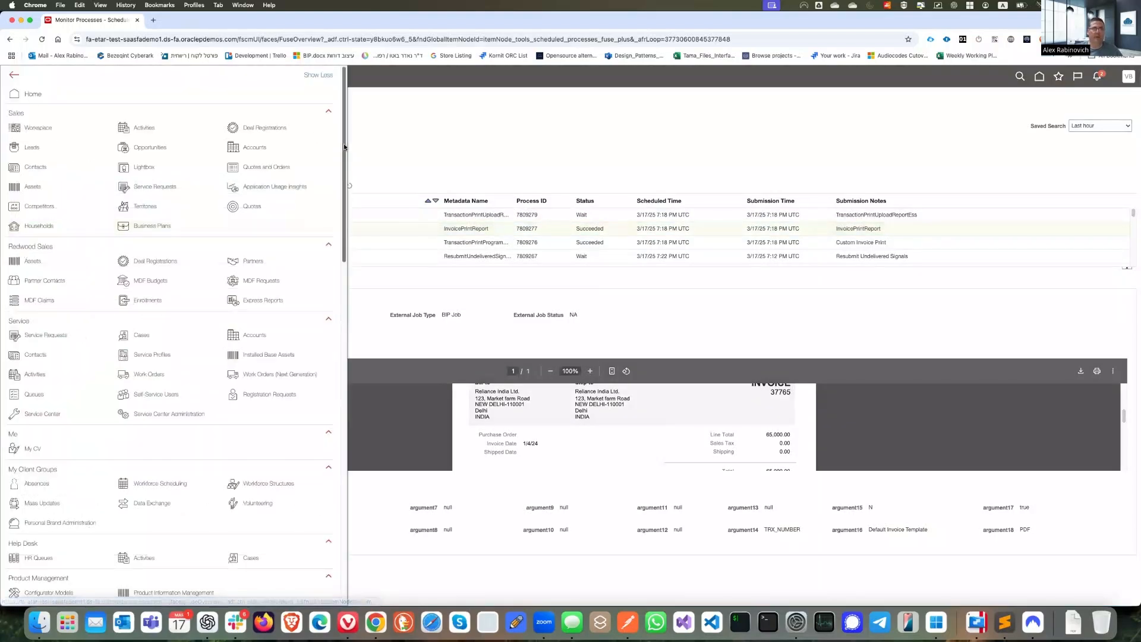
pyautogui.moveTo(345, 149); pyautogui.dragTo(346, 518)
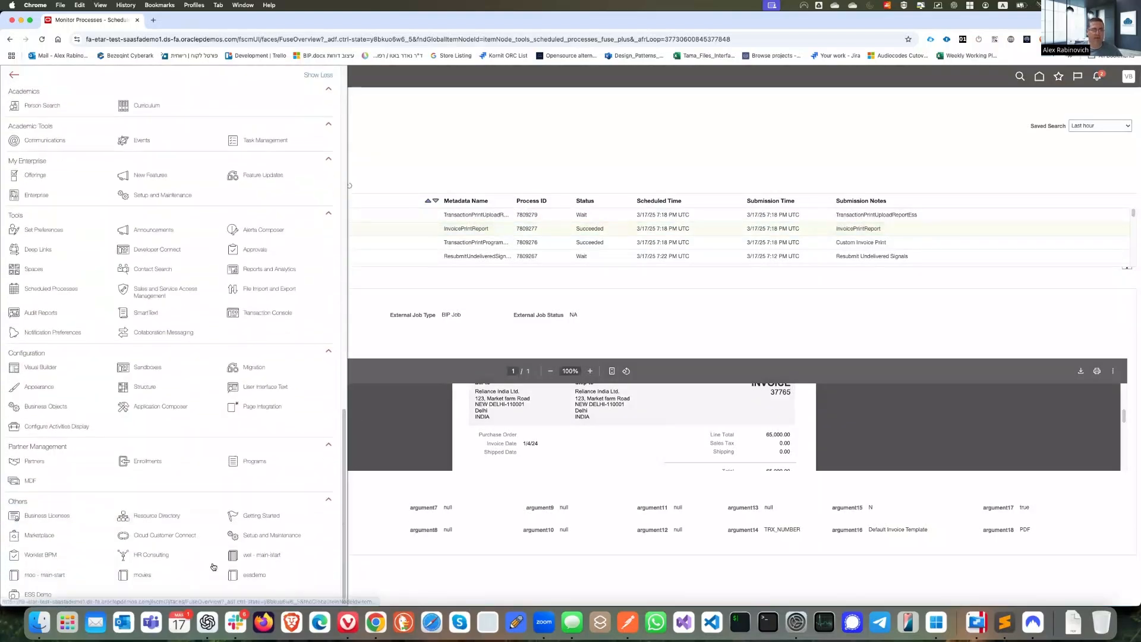
pyautogui.click(47, 596)
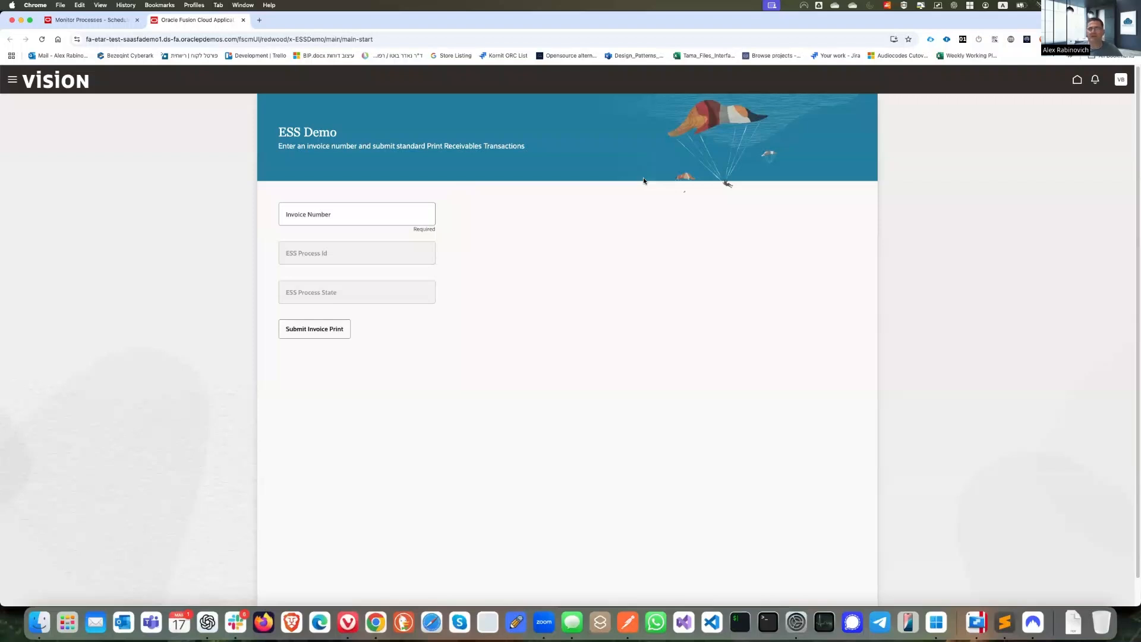
# Step: Enter invoice number 37765 in ESS Demo and submit the invoice print
pyautogui.click(398, 214)
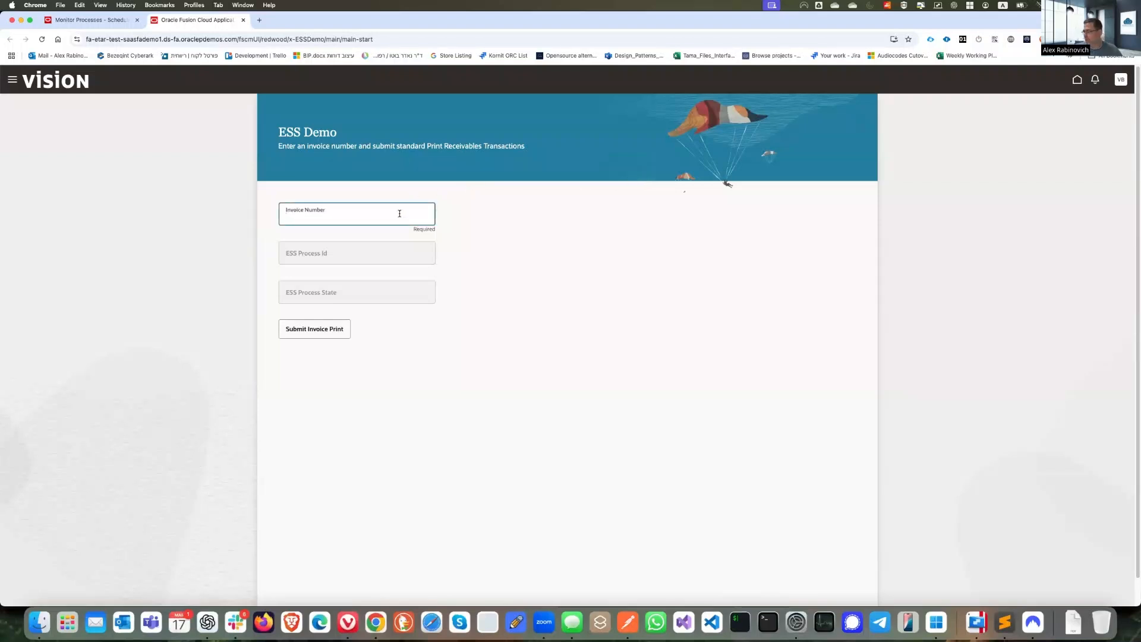
pyautogui.write('377')
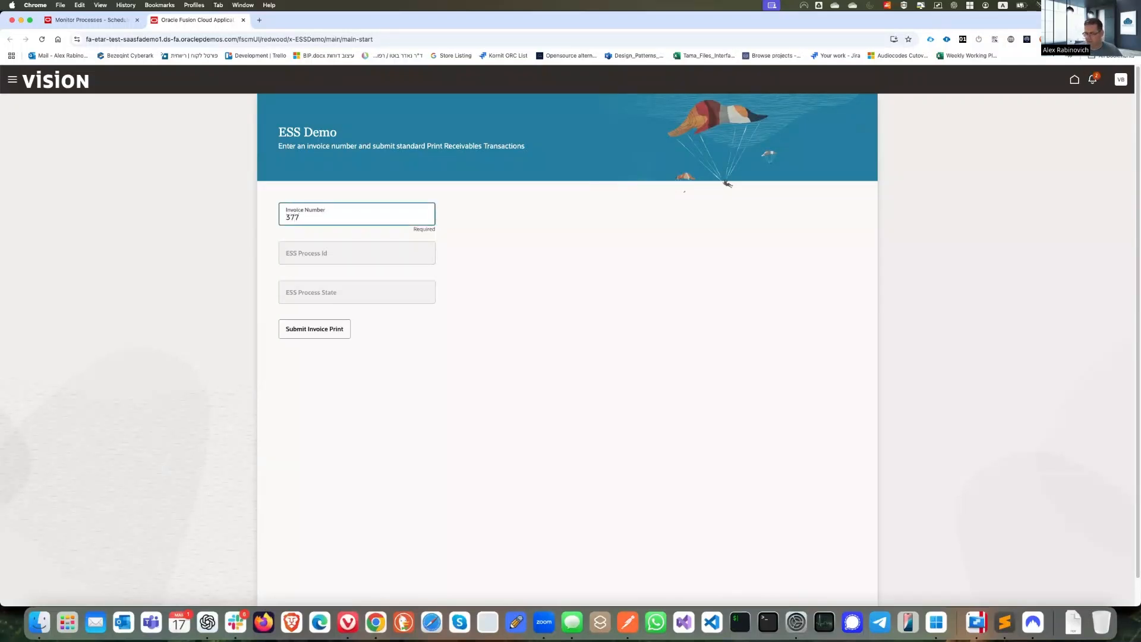
pyautogui.write('65')
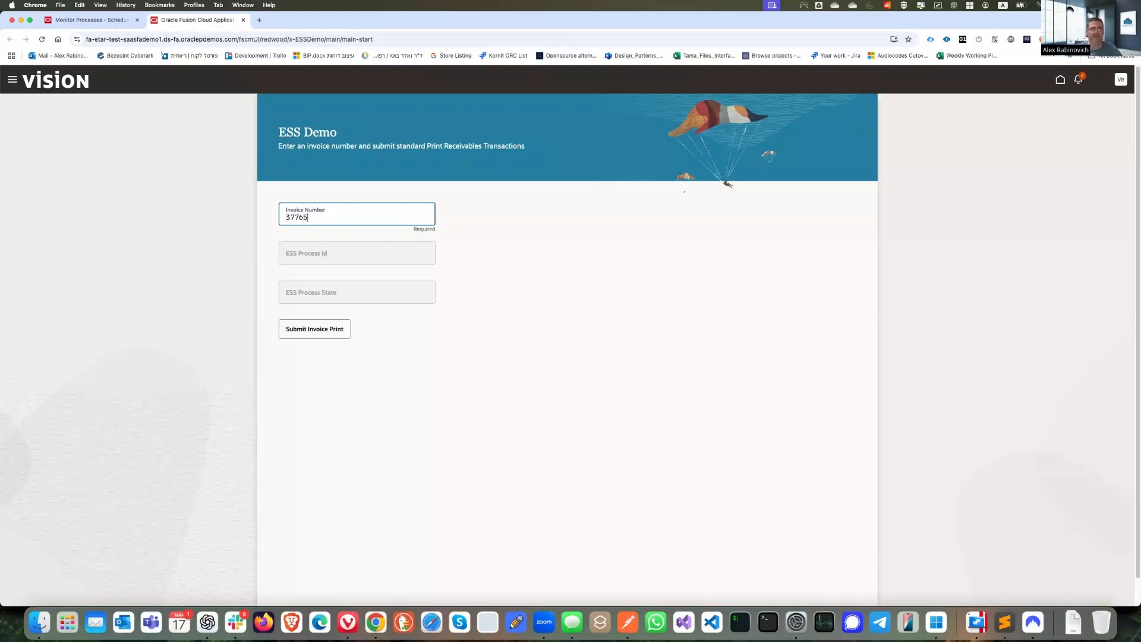
pyautogui.click(336, 335)
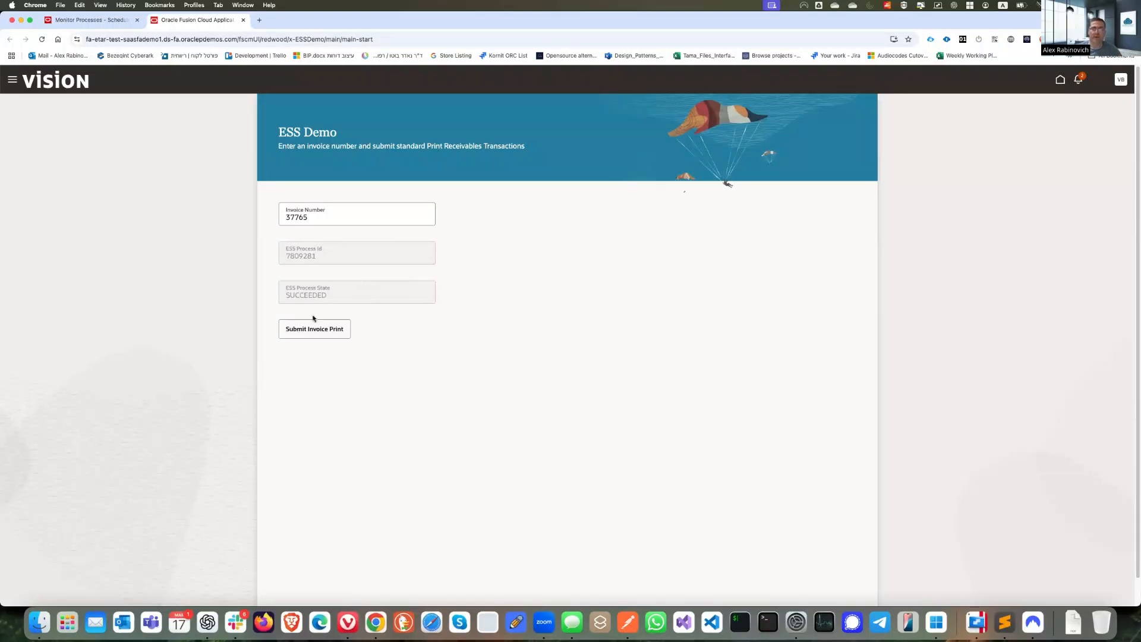
# Step: Switch to Postman, look at the Get Request Details Copy URL, and select the job id in the Submit JOB Minimal response
pyautogui.click(628, 623)
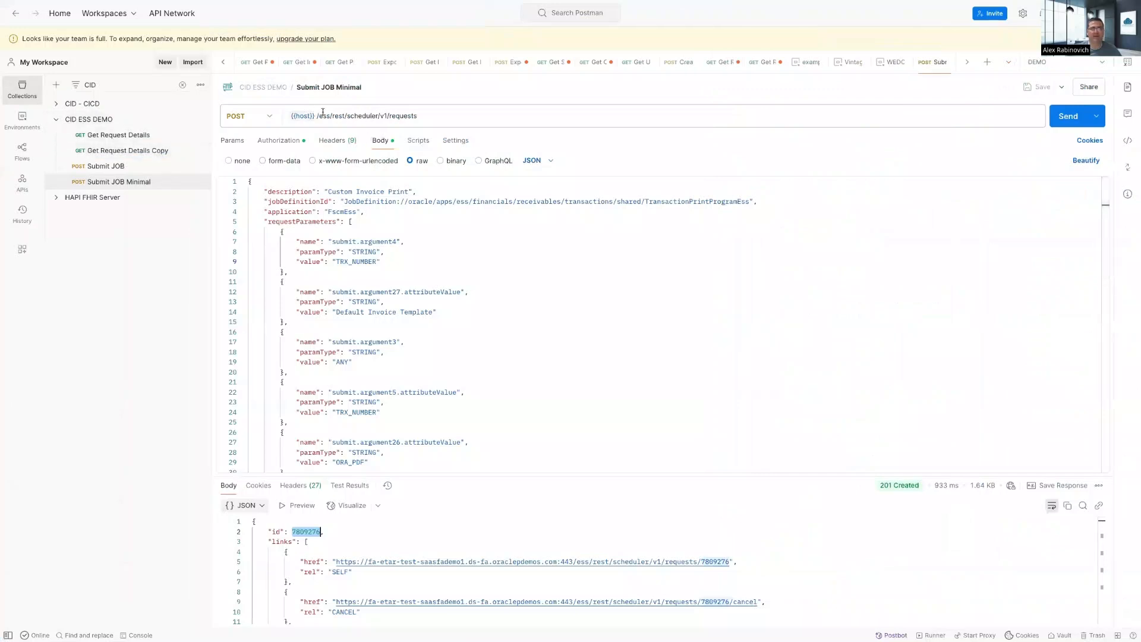
pyautogui.click(147, 151)
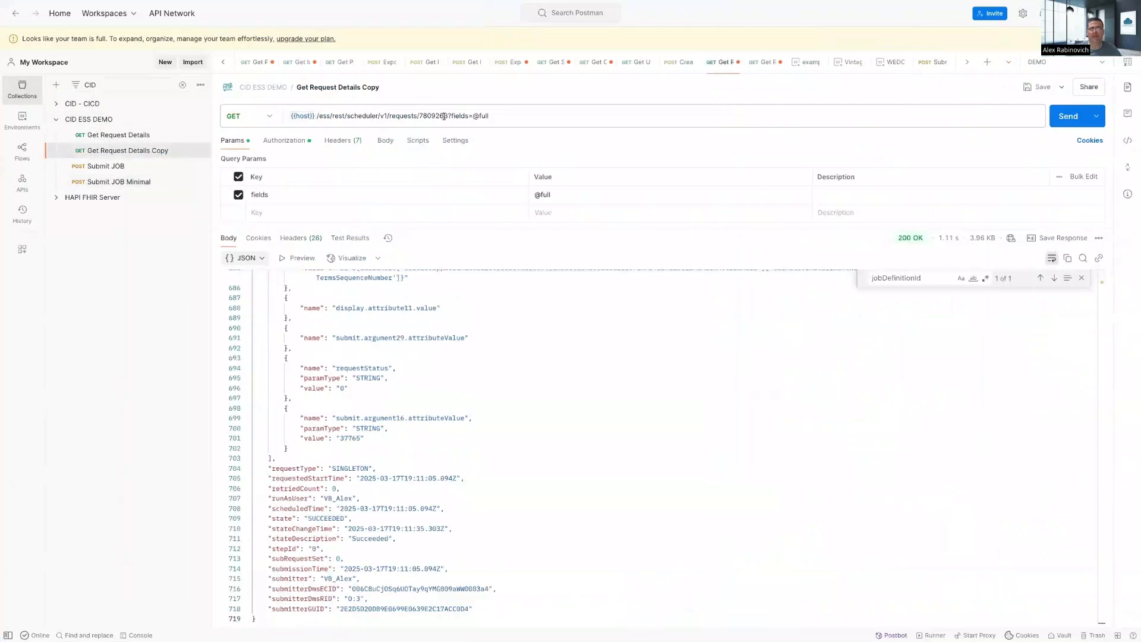
pyautogui.click(132, 181)
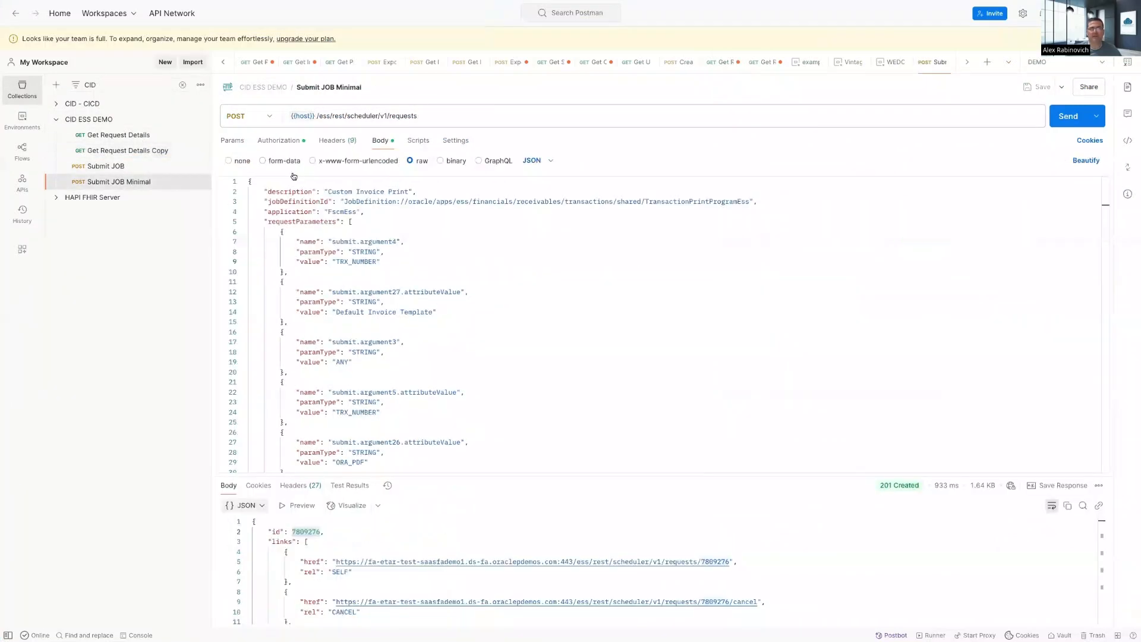
pyautogui.doubleClick(305, 532)
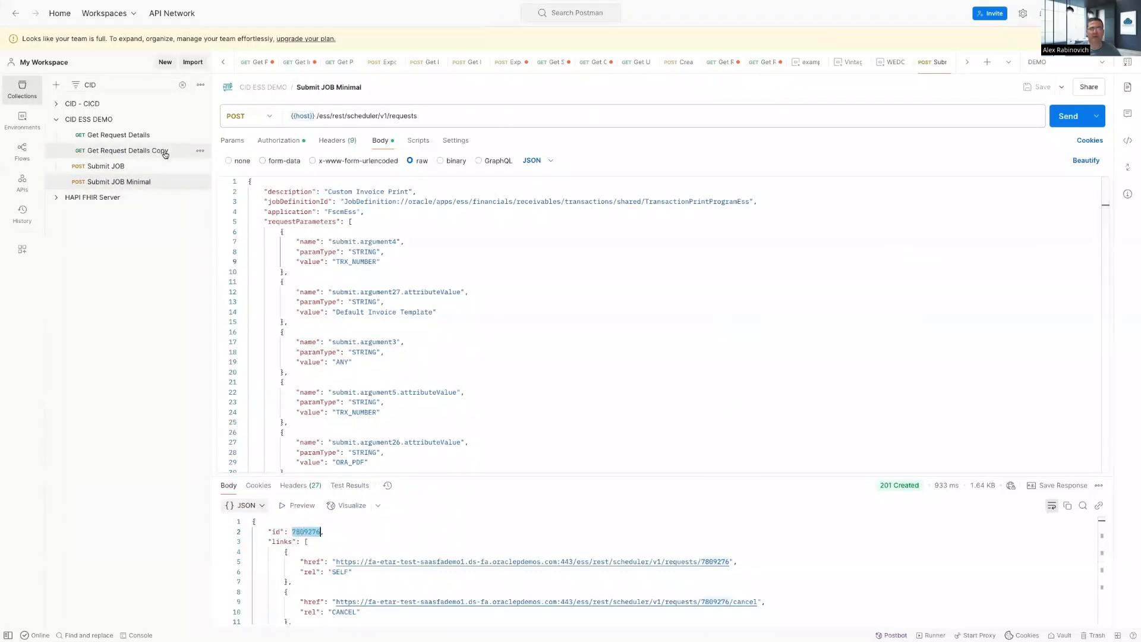
pyautogui.click(200, 149)
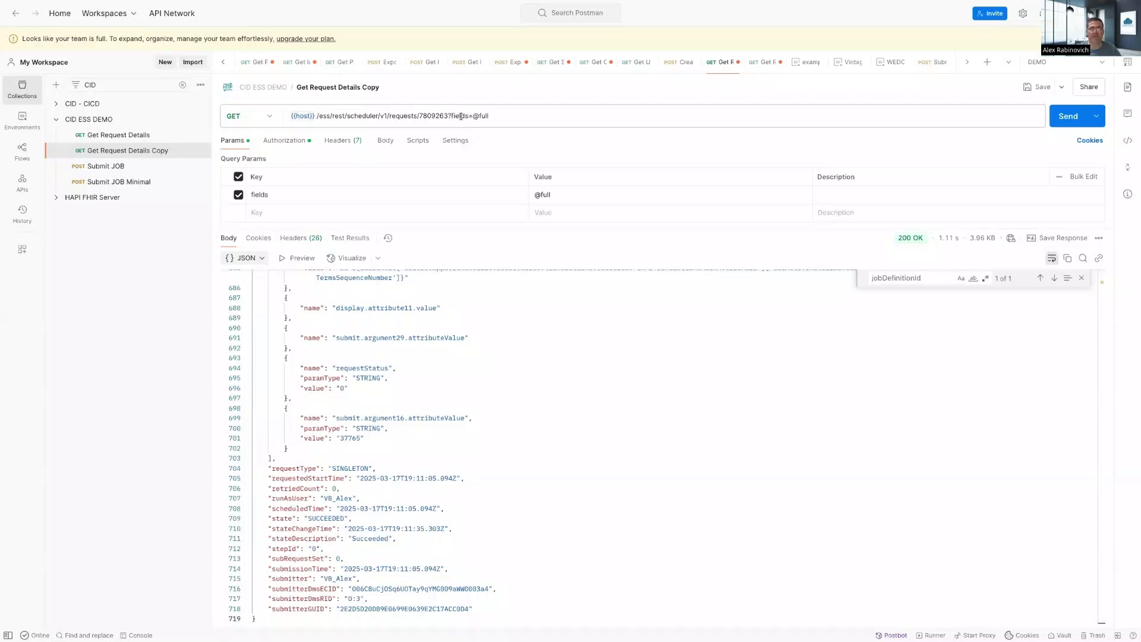
pyautogui.moveTo(451, 115); pyautogui.dragTo(529, 113)
pyautogui.press('super+c')
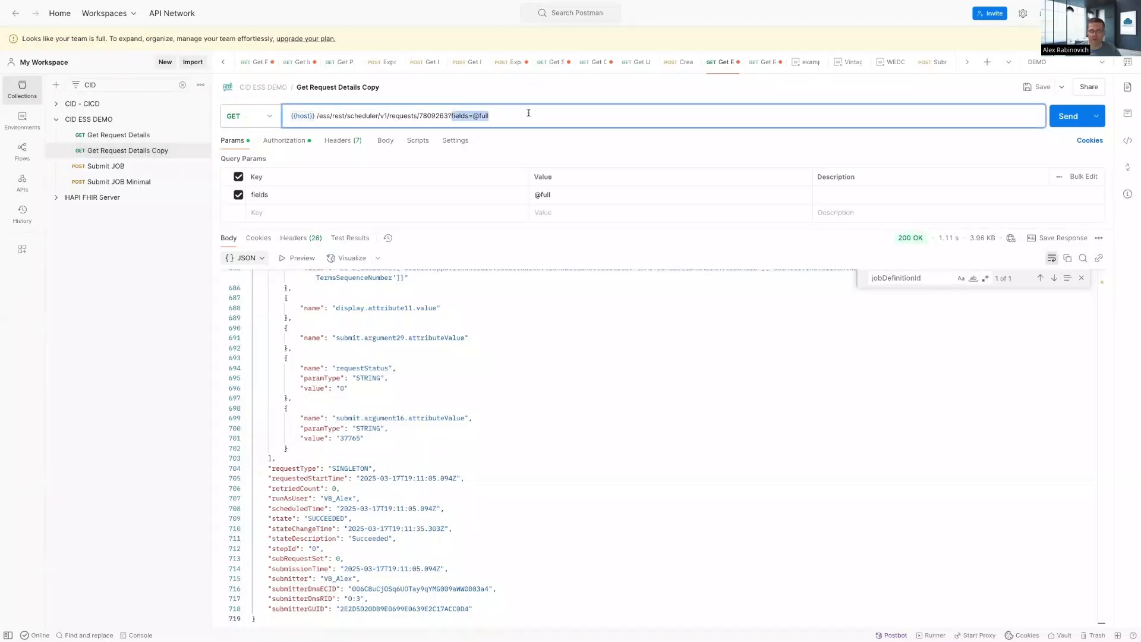
pyautogui.press('BackSpace')
pyautogui.hotkey('ctrl', 'Return')
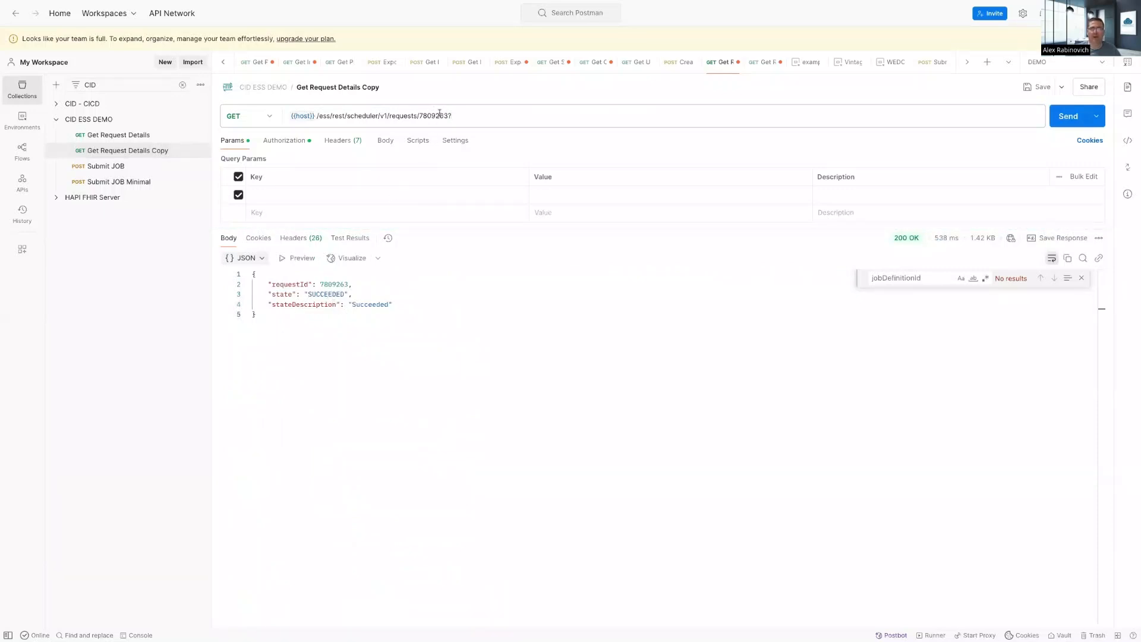
pyautogui.press('super+v')
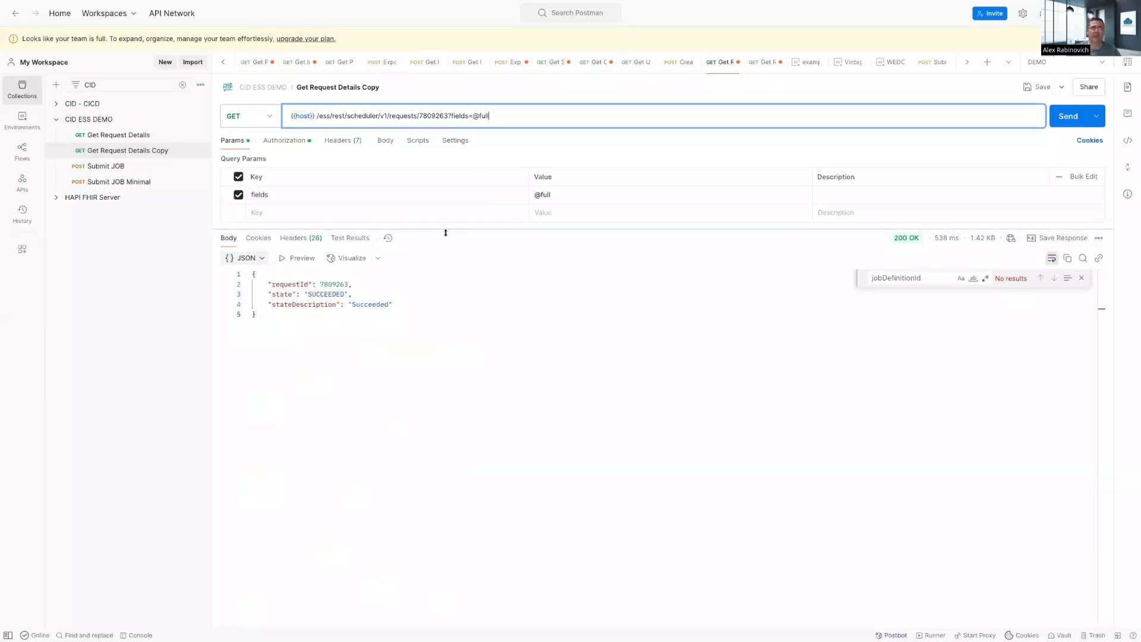
pyautogui.hotkey('ctrl', 'Left')
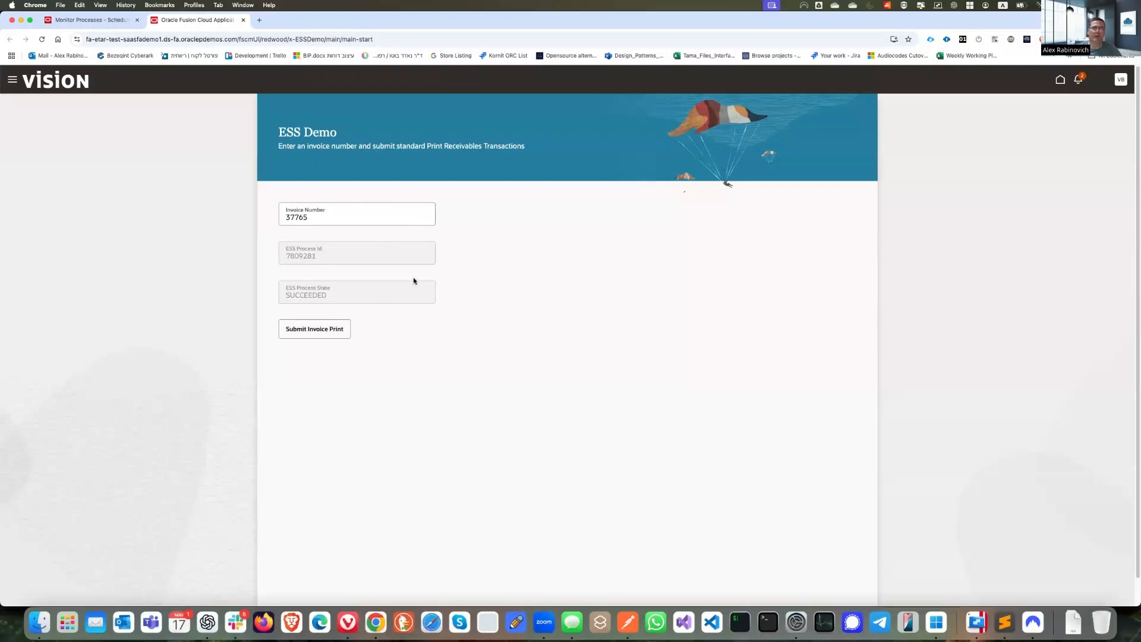
# Step: Open Visual Builder from the Oracle Configuration group and go to the VBS Demo project's workspaces
pyautogui.click(107, 24)
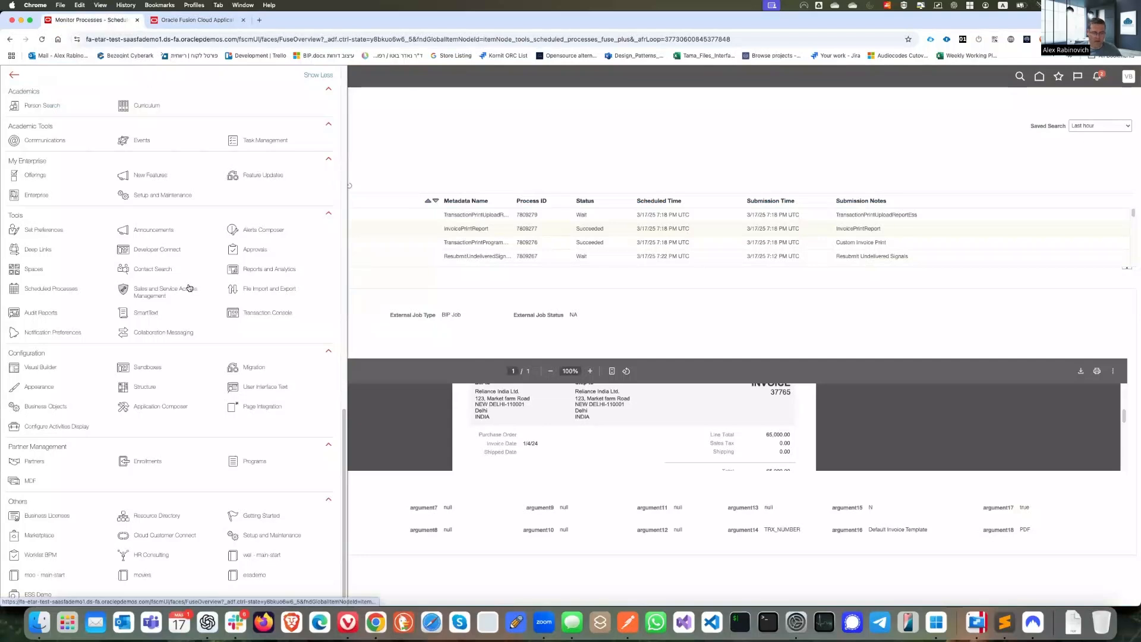
pyautogui.click(51, 368)
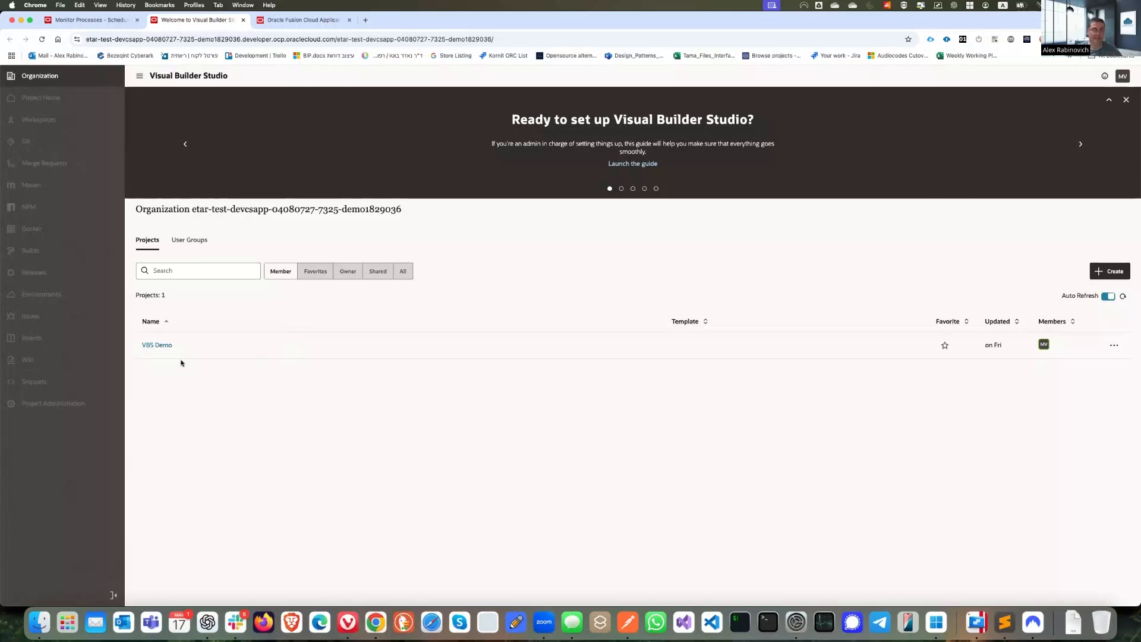
pyautogui.click(161, 347)
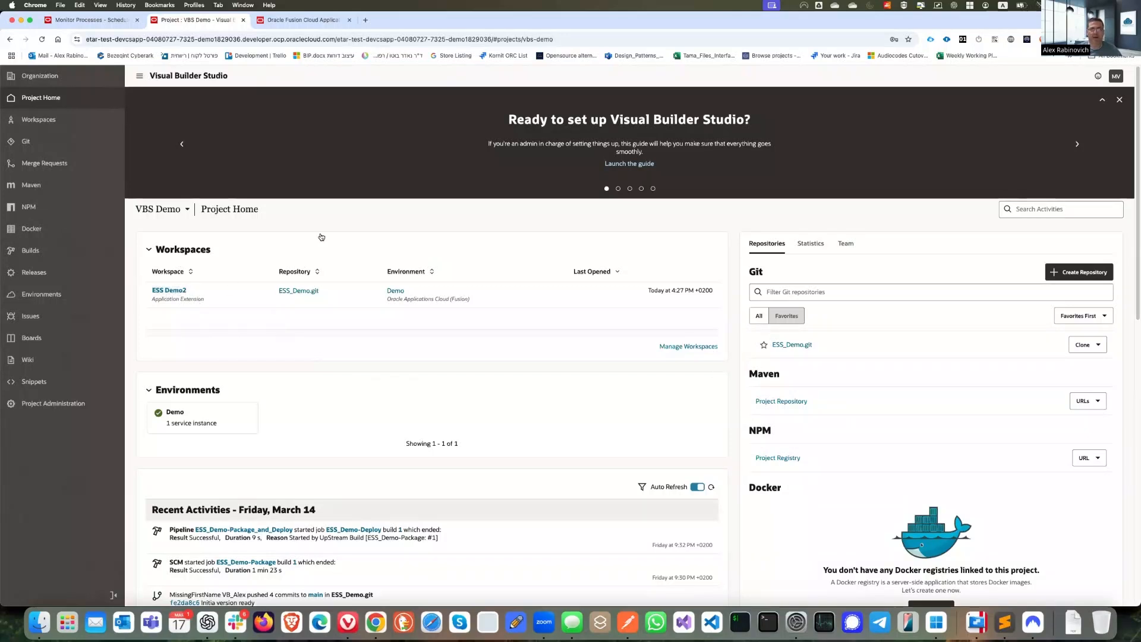
pyautogui.click(690, 346)
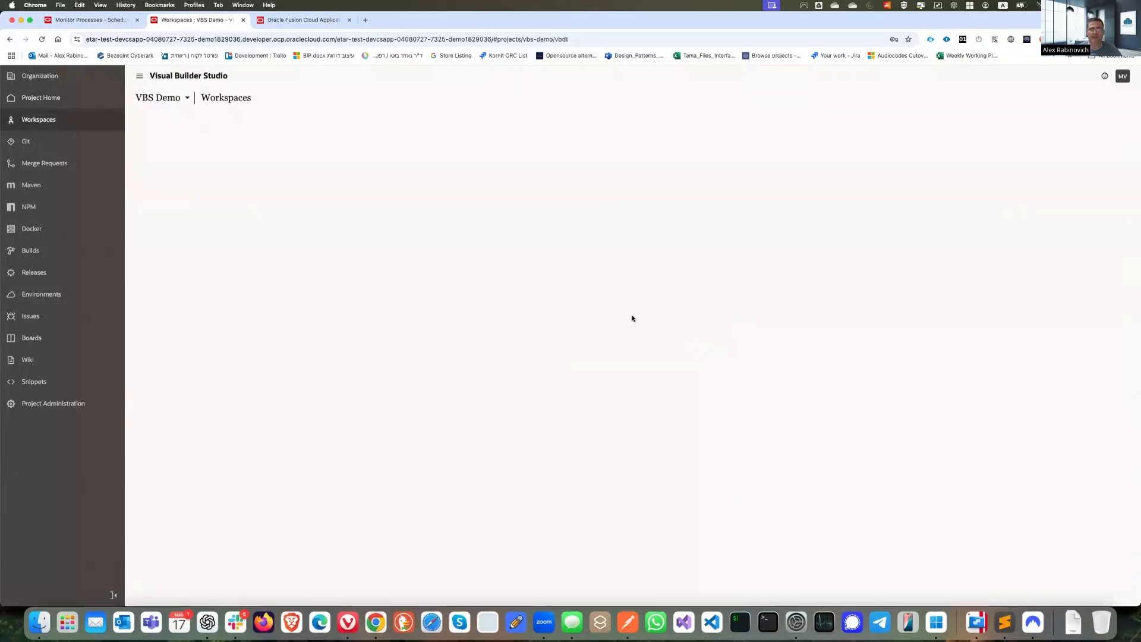
pyautogui.click(1037, 127)
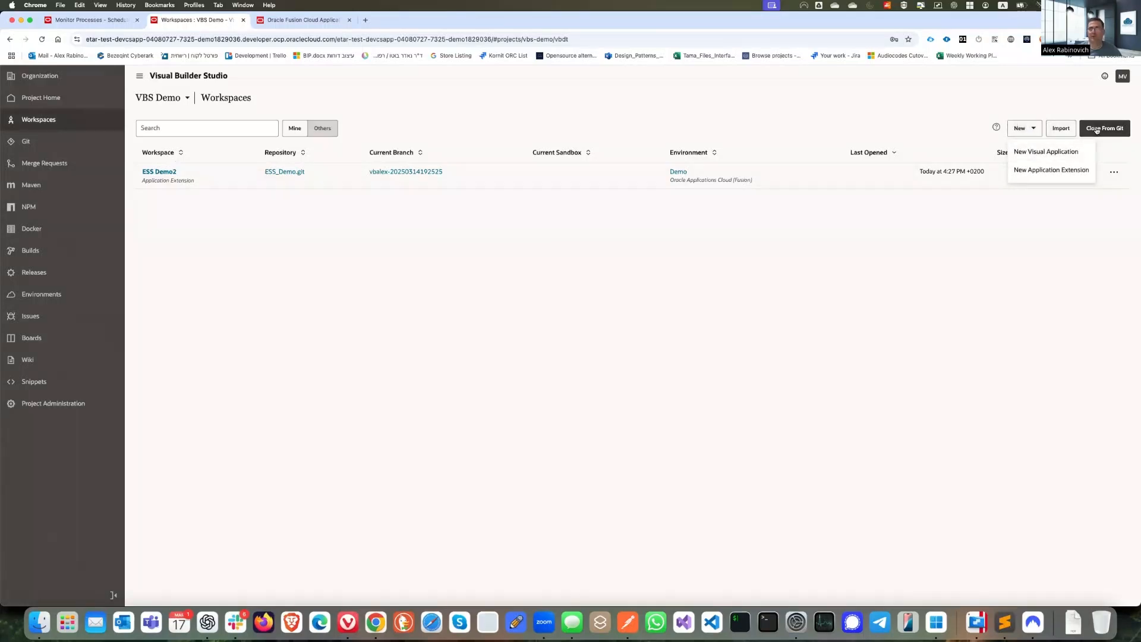
pyautogui.click(1046, 171)
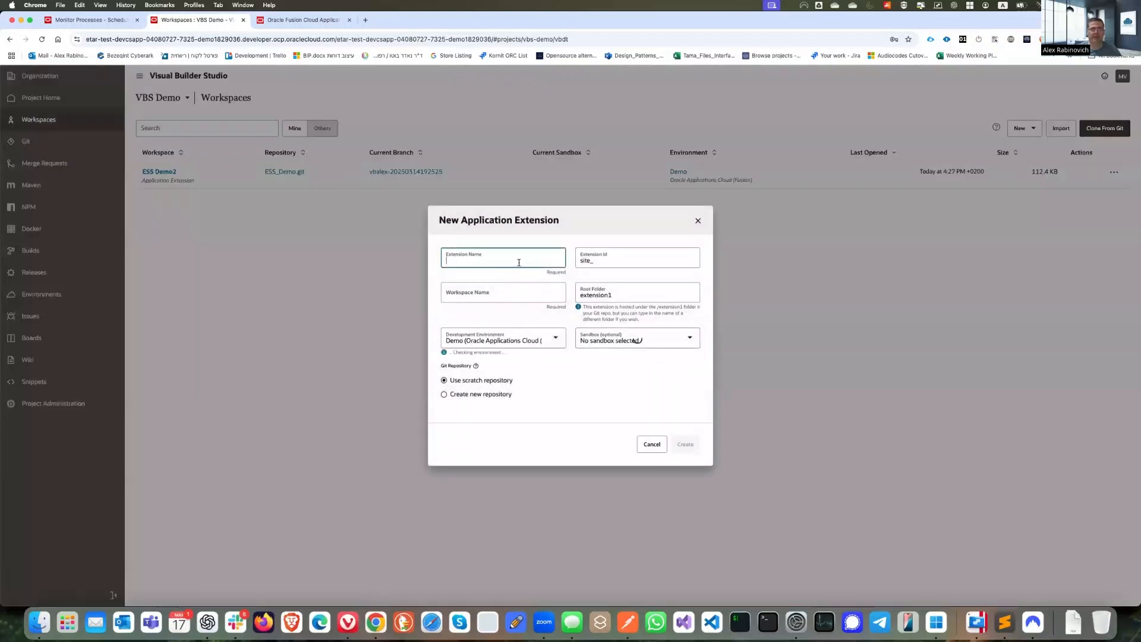
pyautogui.write('S')
pyautogui.press('BackSpace')
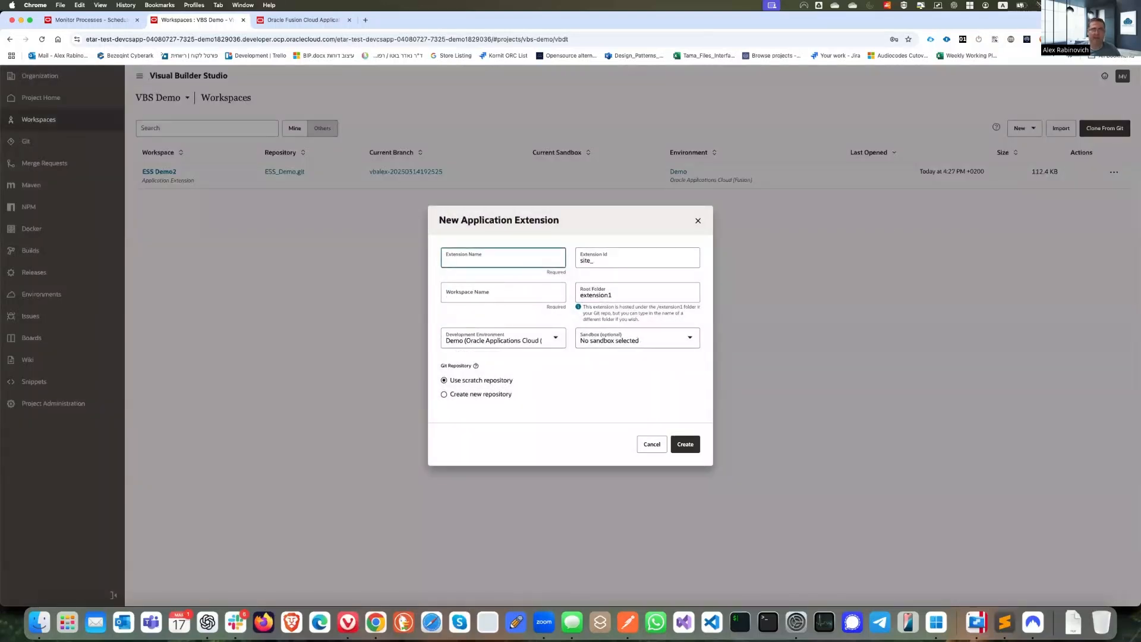
pyautogui.write('ESS Denmo')
pyautogui.press('BackSpace')
pyautogui.press('BackSpace')
pyautogui.press('BackSpace')
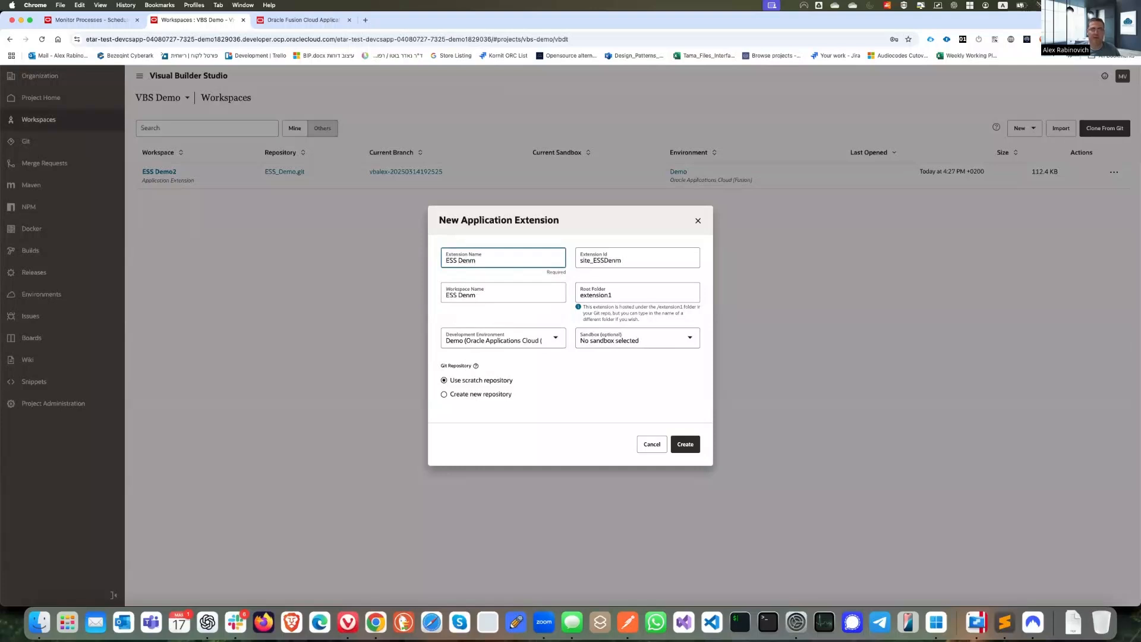
pyautogui.write('mo 3')
pyautogui.click(493, 394)
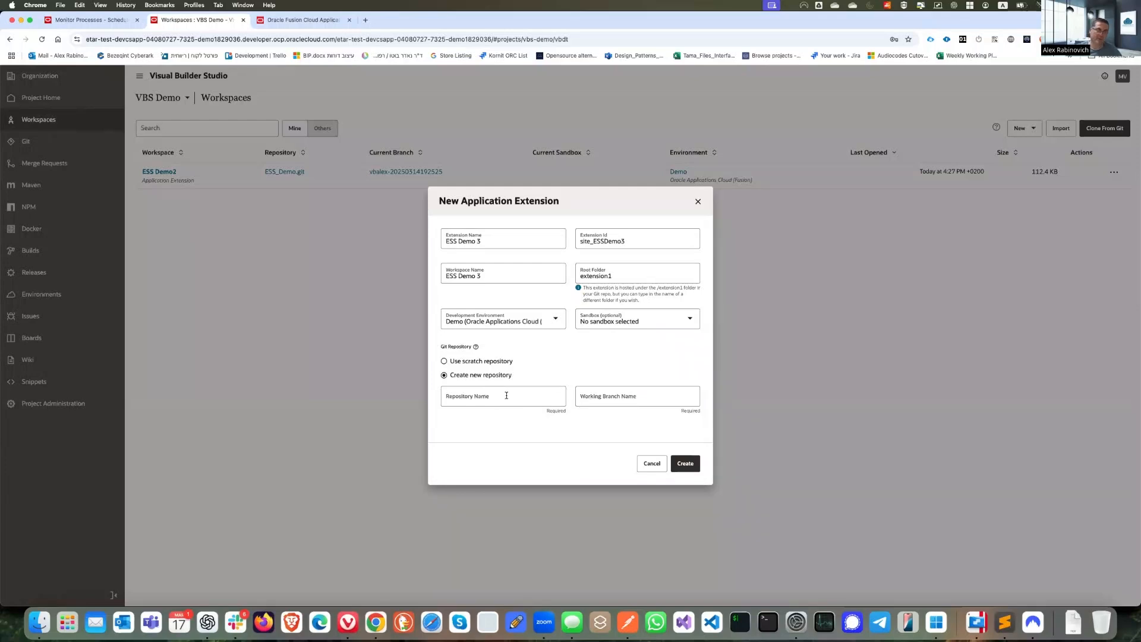
pyautogui.click(654, 467)
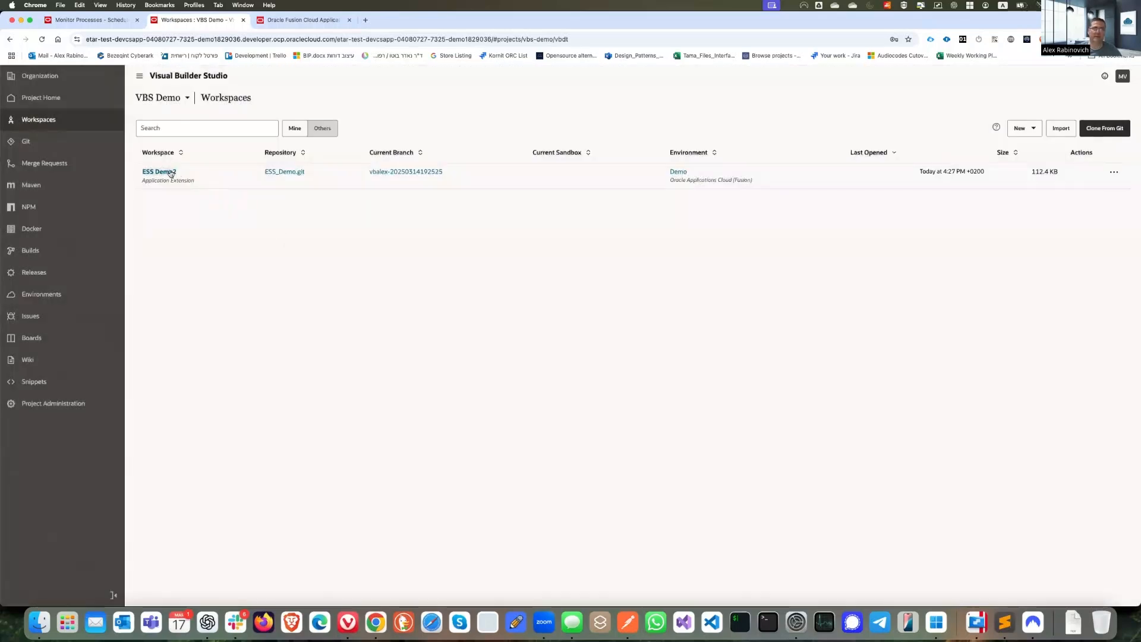
# Step: Open the ESS Demo2 workspace and display its ess service connection
pyautogui.click(170, 173)
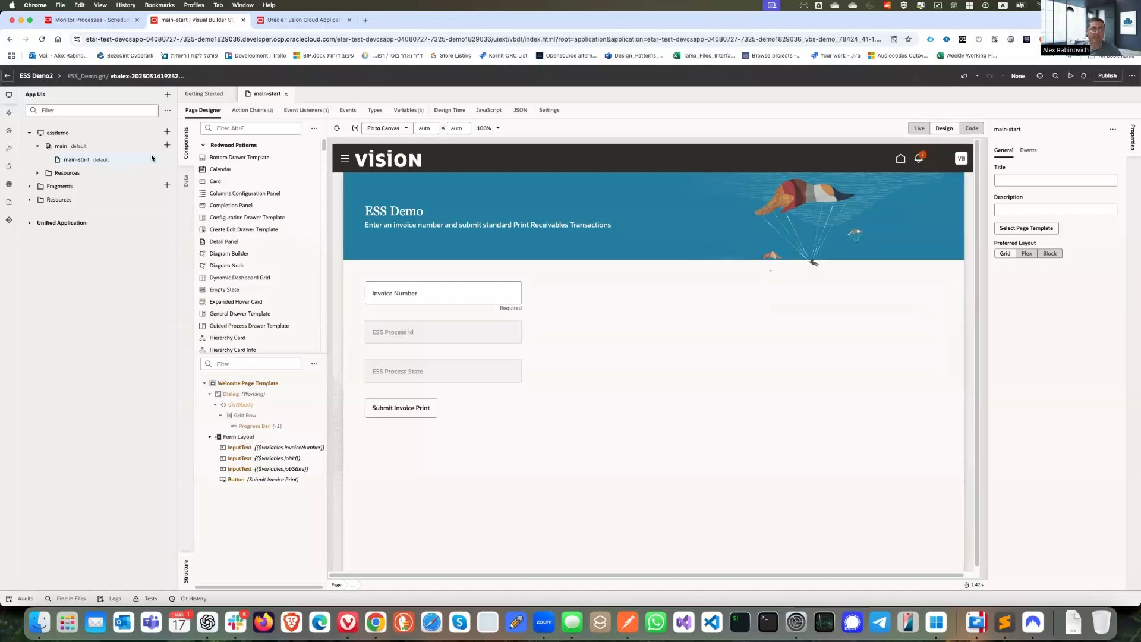
pyautogui.click(8, 131)
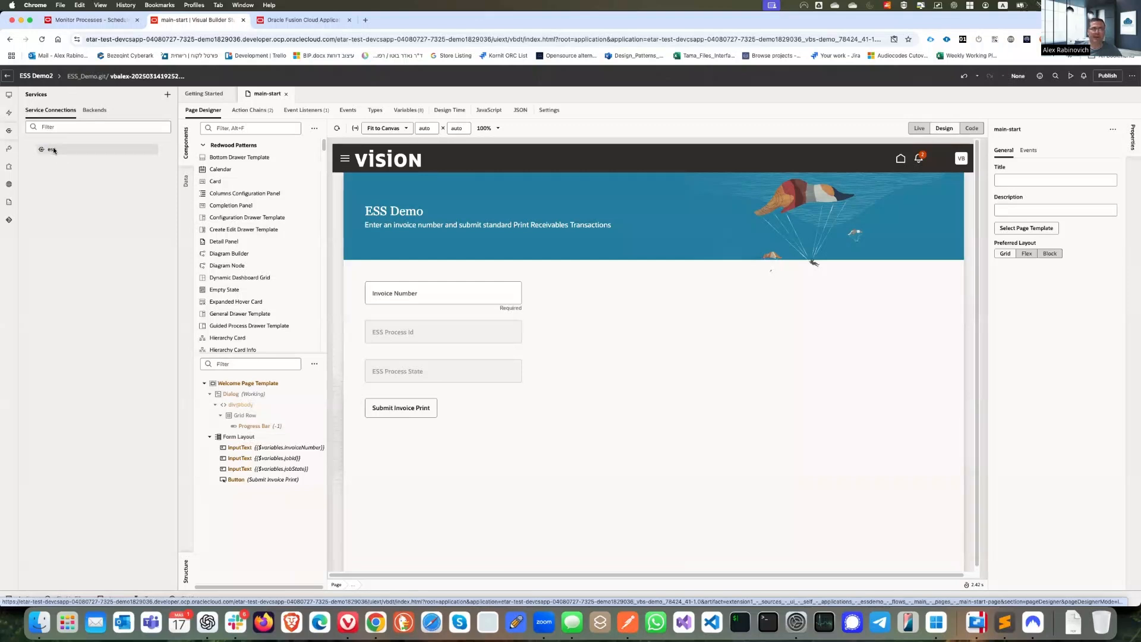
pyautogui.click(52, 149)
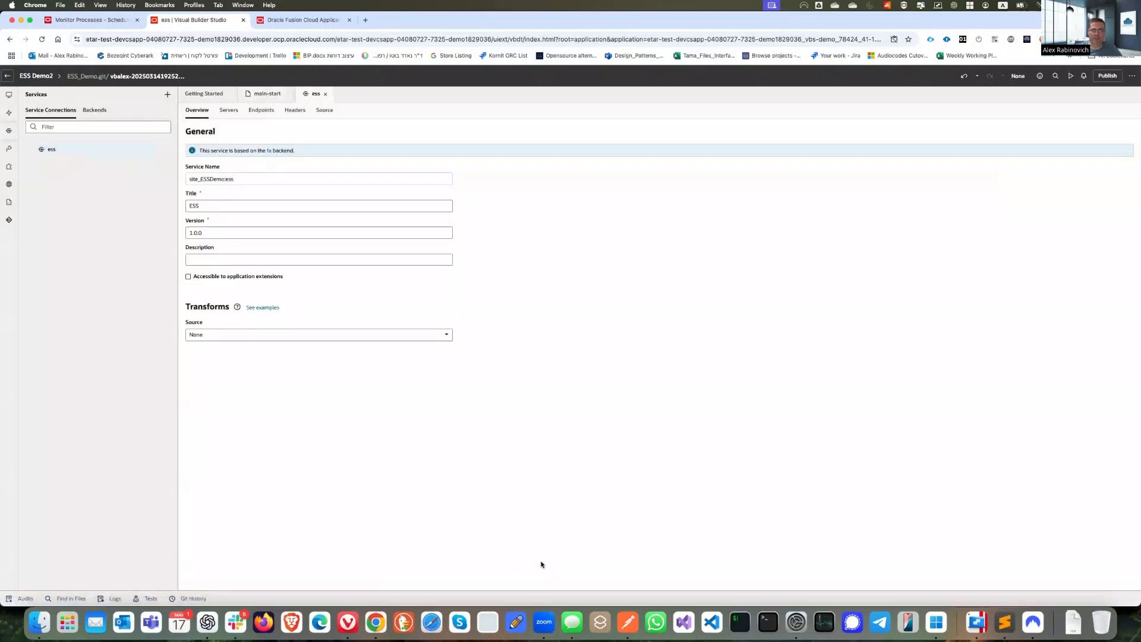
# Step: Switch to Postman and copy the path /ess/rest/scheduler/v1/requests/ from the Get Request Details URL
pyautogui.click(627, 623)
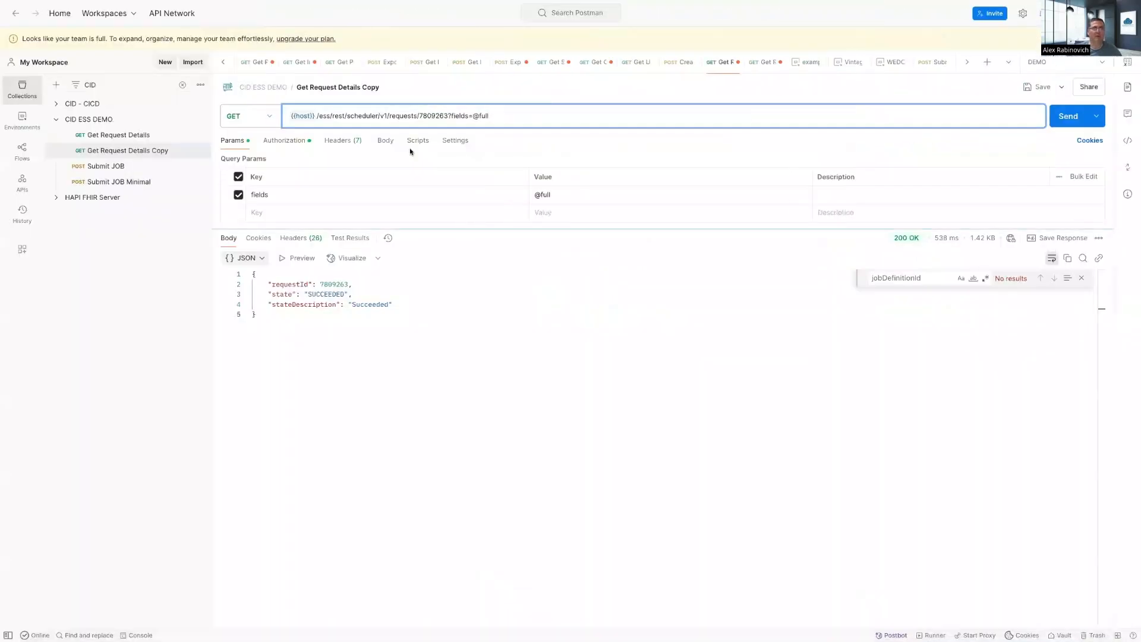
pyautogui.click(151, 136)
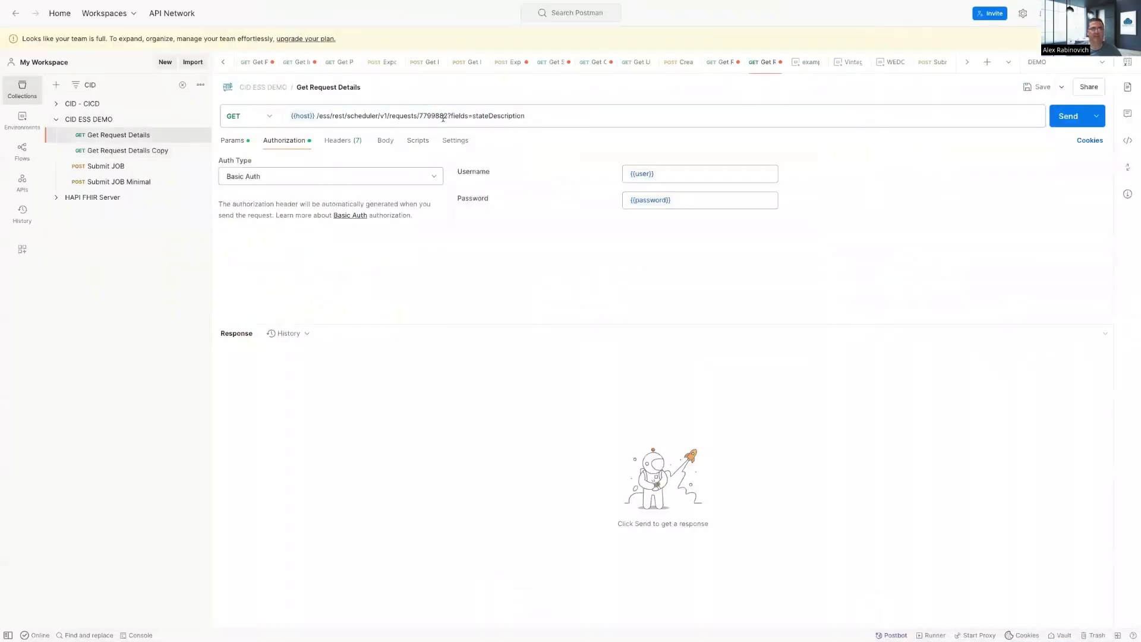
pyautogui.moveTo(421, 116); pyautogui.dragTo(317, 116)
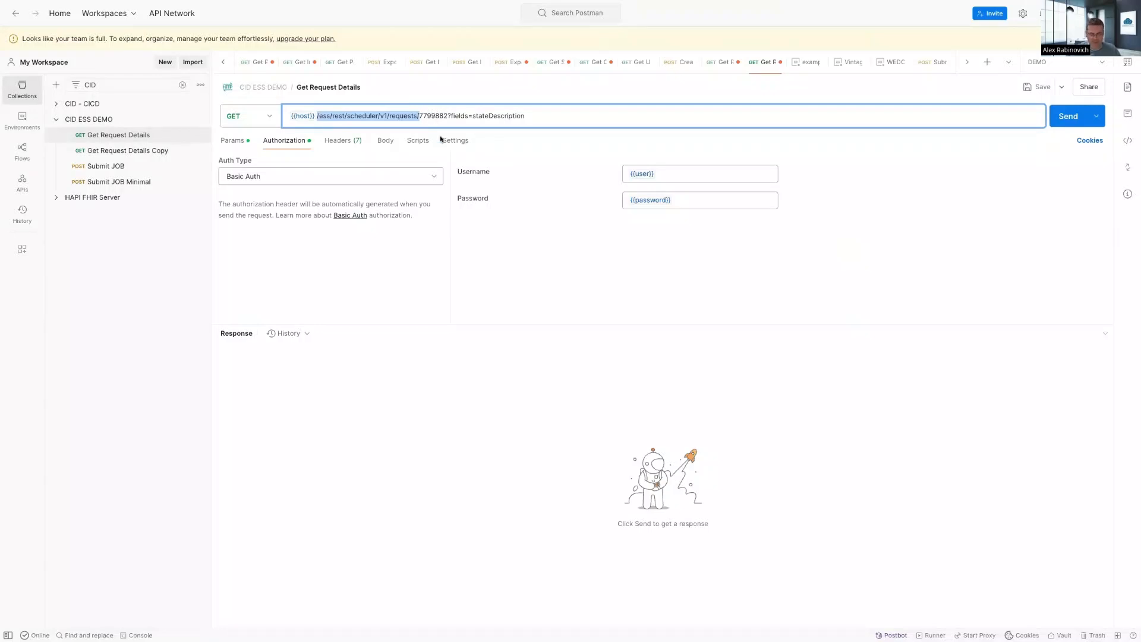
pyautogui.rightClick(384, 116)
pyautogui.click(419, 159)
# Step: Switch to Chrome and start a service connection by endpoint, using the Oracle Cloud Applications backend with path /ess/rest/scheduler/v1/requests/{requestId}
pyautogui.hotkey('ctrl', 'Left')
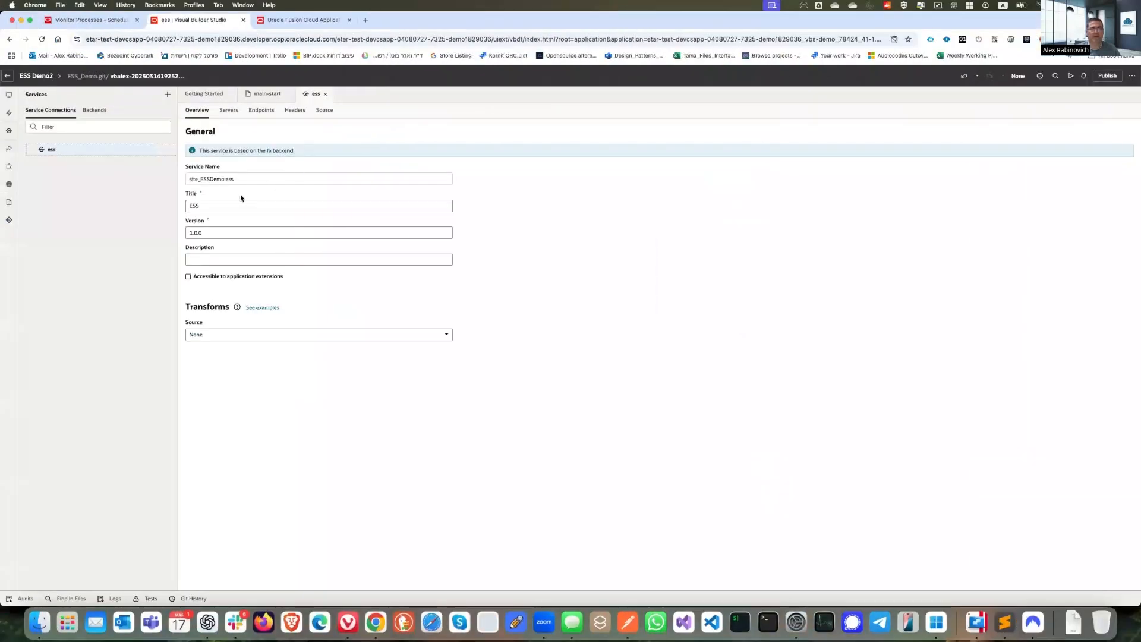
pyautogui.click(167, 94)
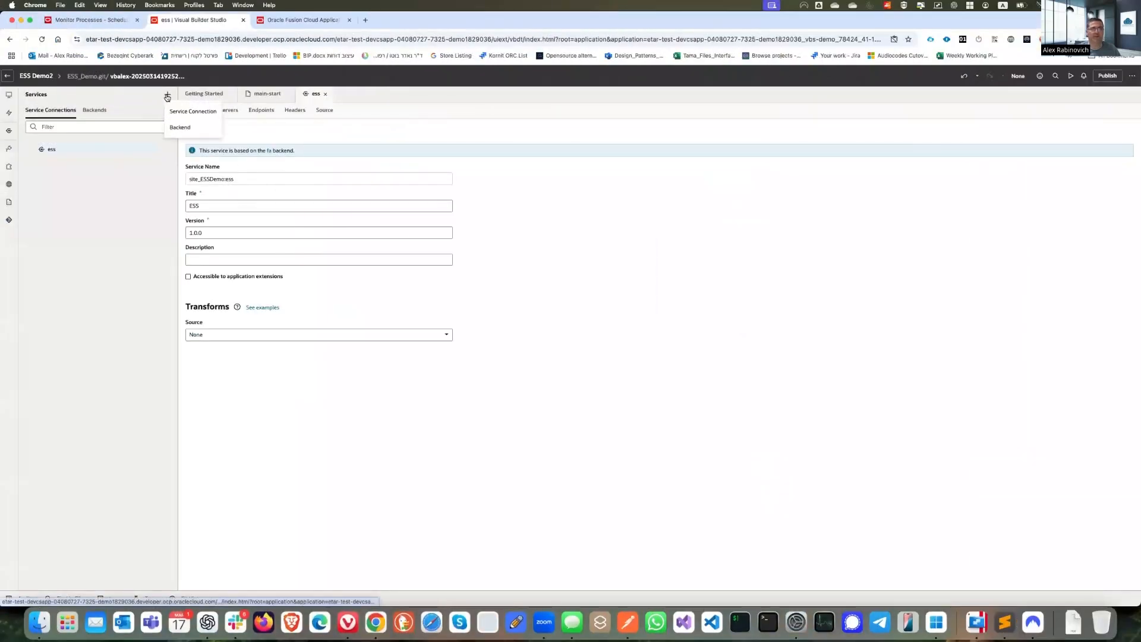
pyautogui.click(178, 113)
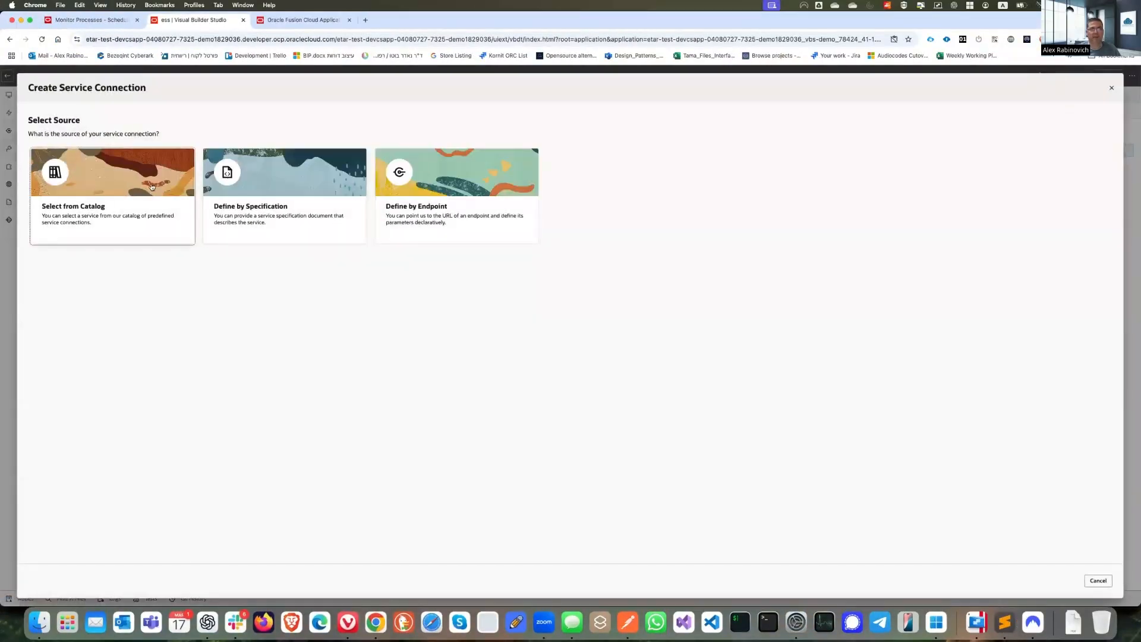
pyautogui.click(424, 198)
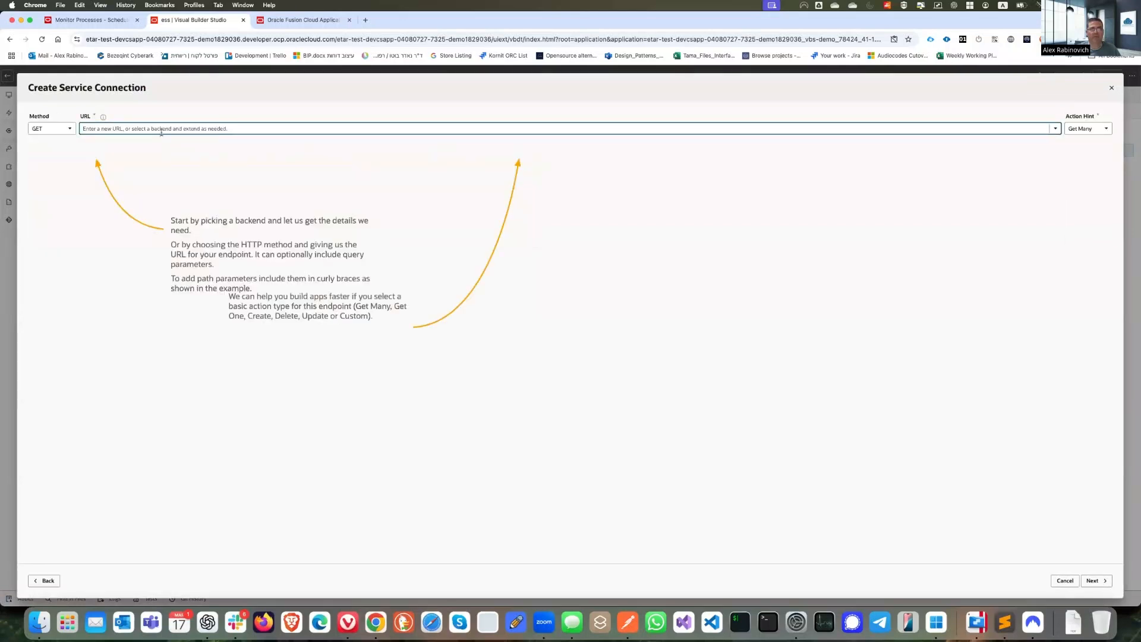
pyautogui.click(142, 129)
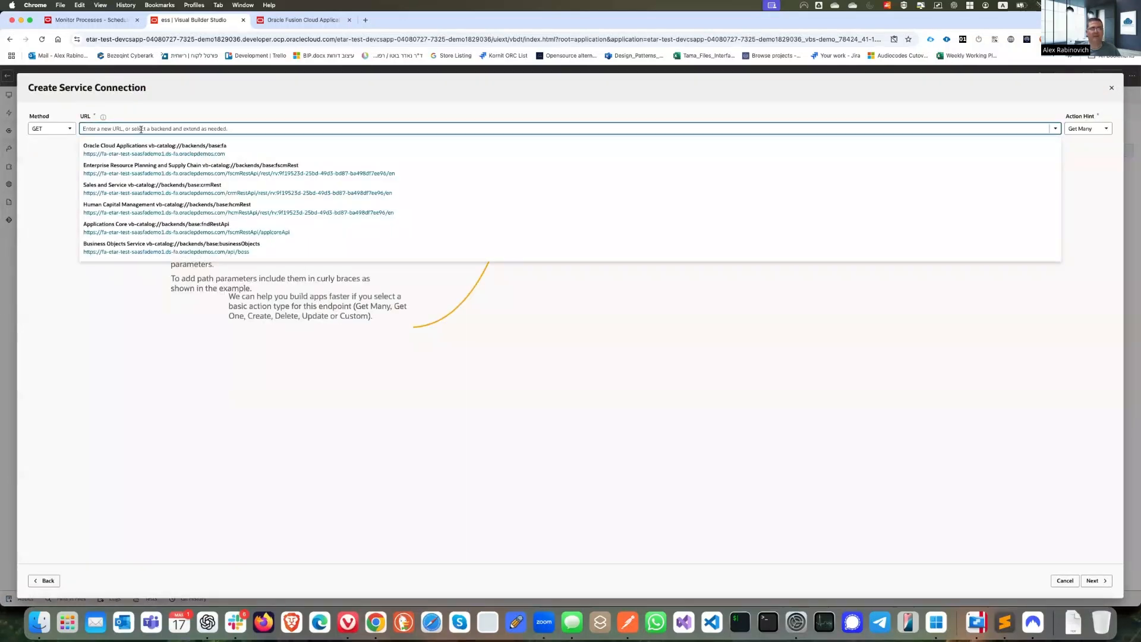
pyautogui.click(209, 152)
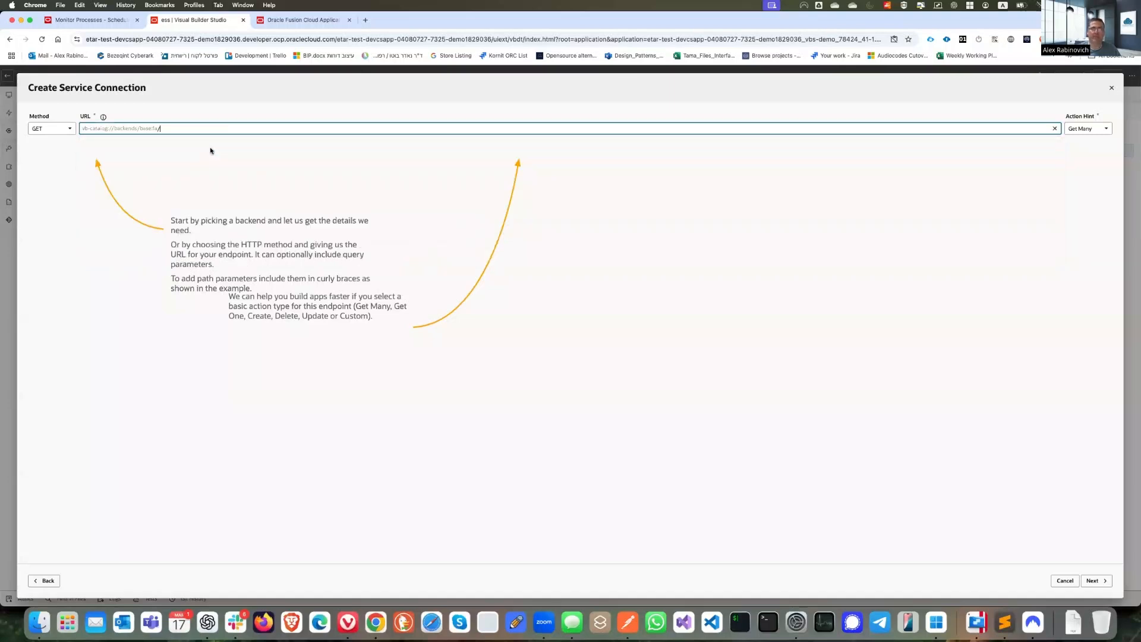
pyautogui.press('super+v')
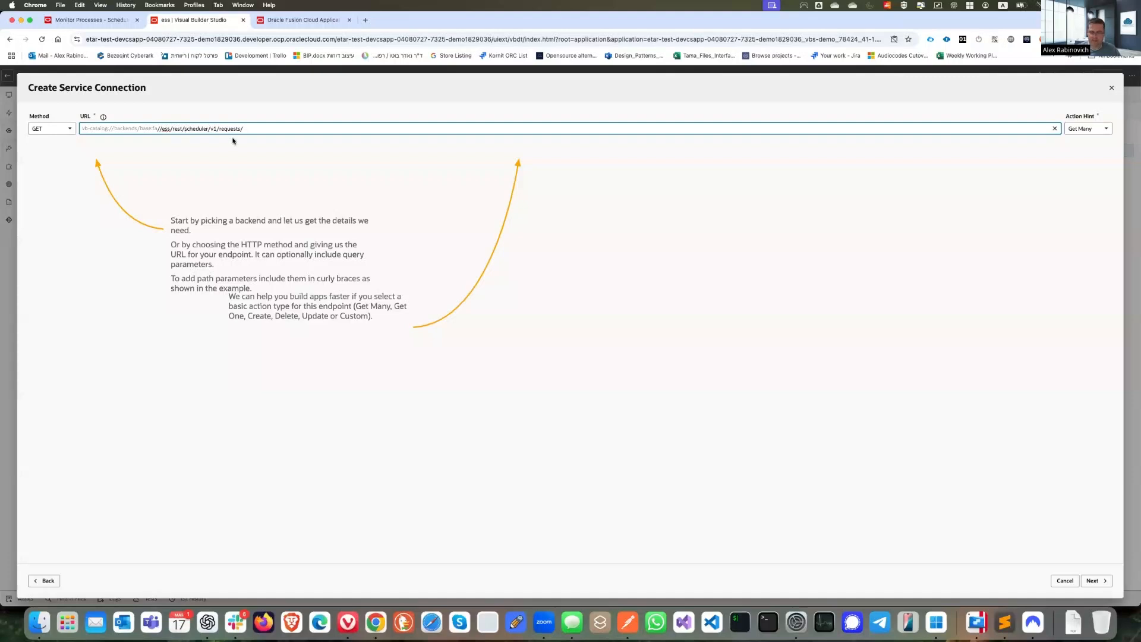
pyautogui.press('BackSpace')
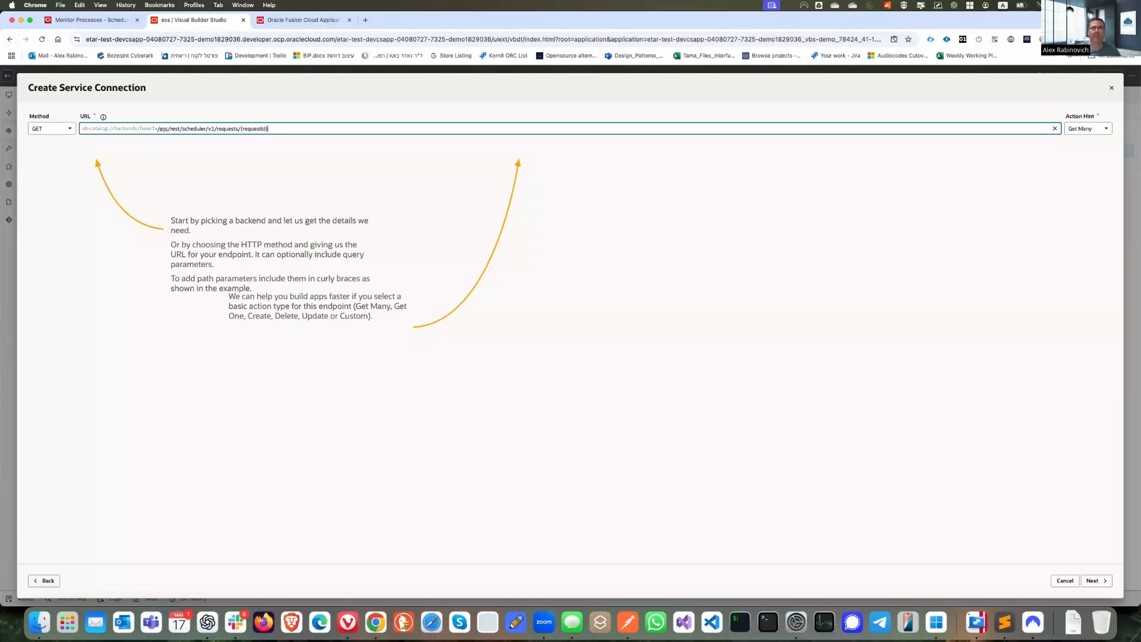
# Step: Set the endpoint's action hint to Get One and proceed to the service details
pyautogui.click(1085, 128)
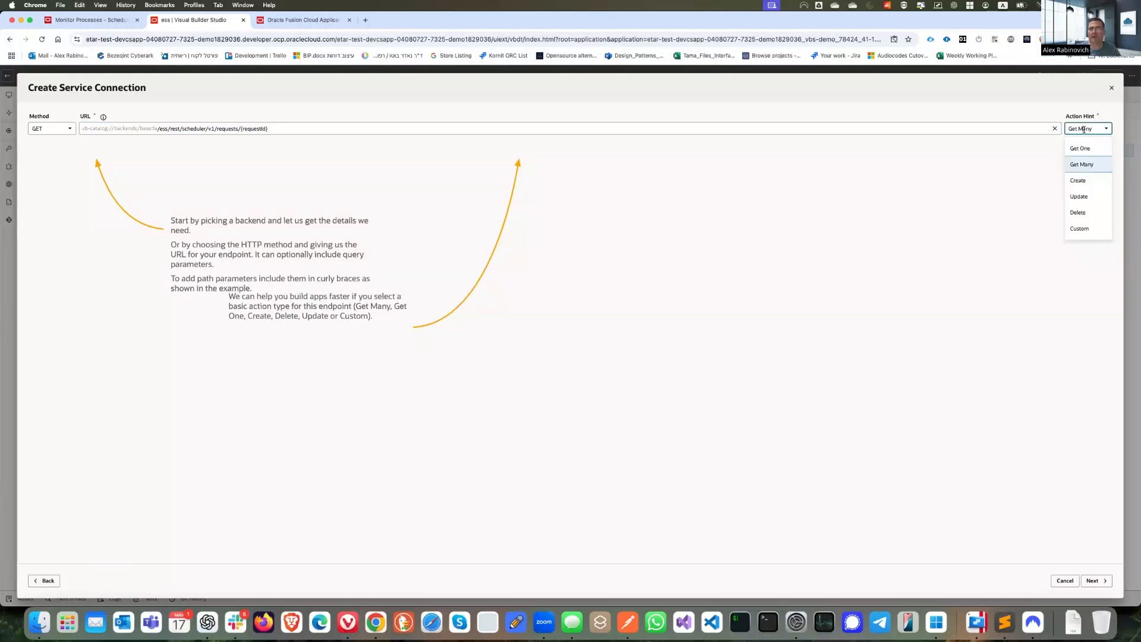
pyautogui.click(1078, 150)
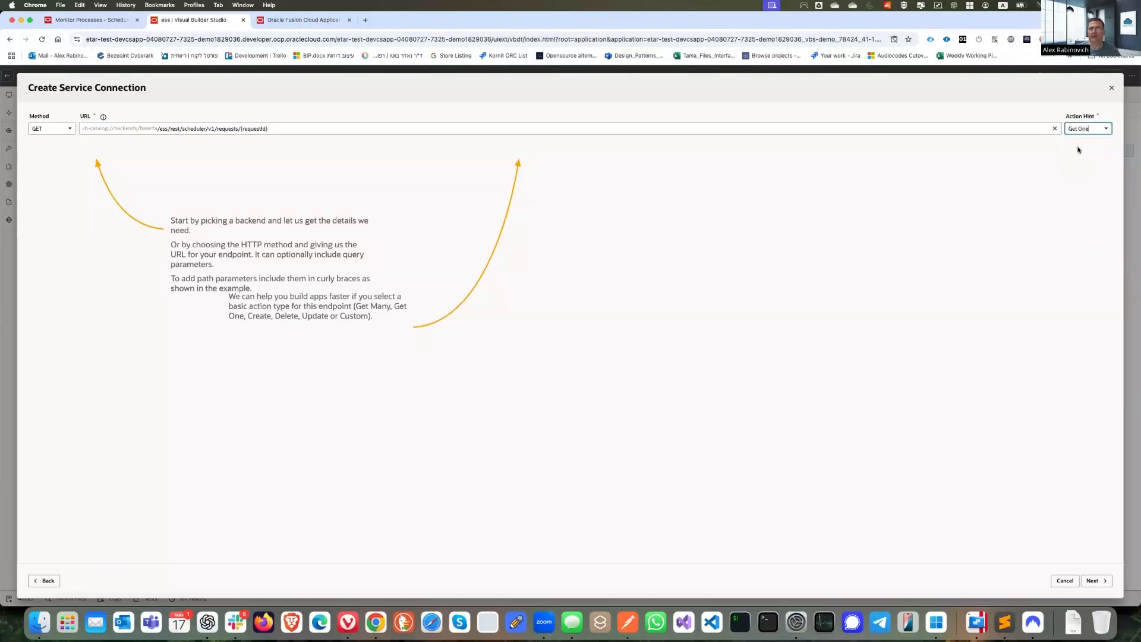
pyautogui.click(1101, 586)
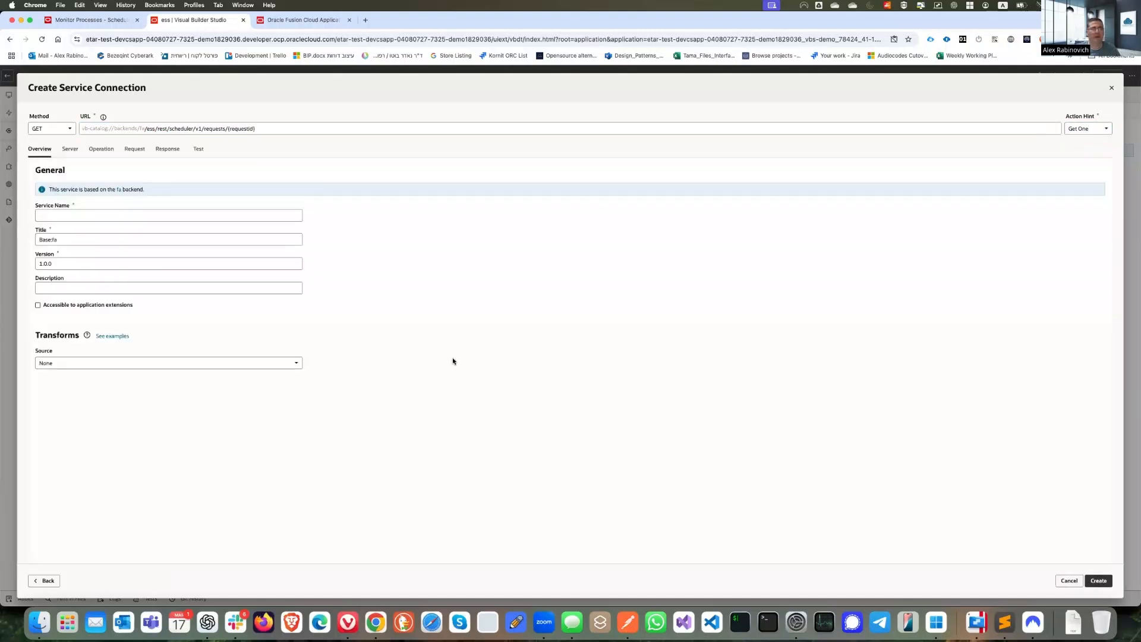
# Step: Name the service ess2 and set its title to "ESS2 Serbvice"
pyautogui.click(80, 214)
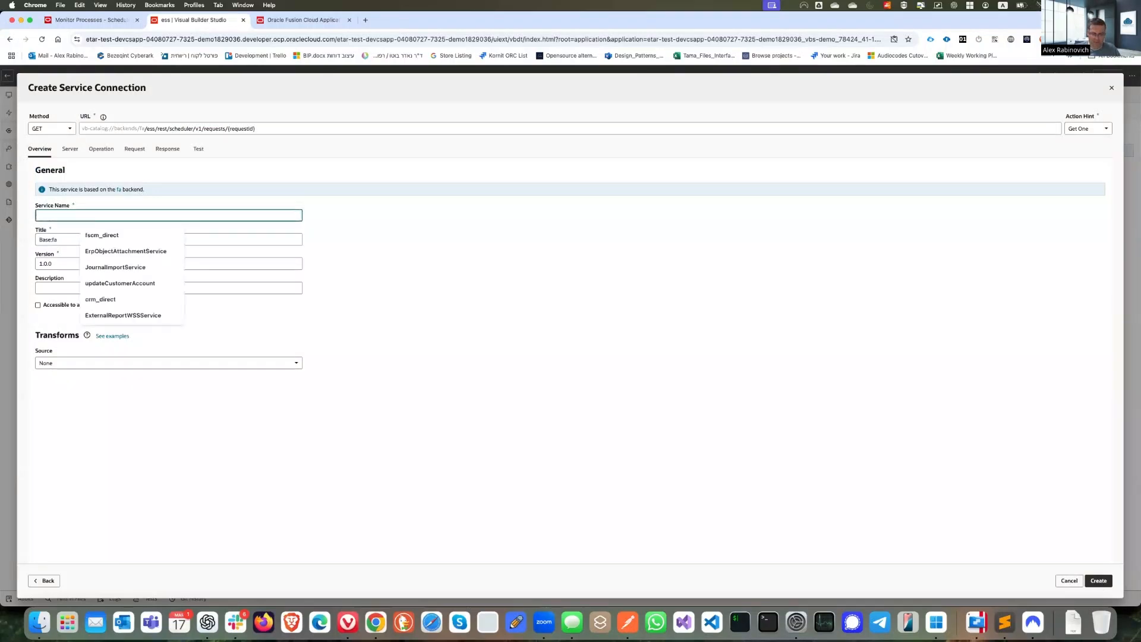
pyautogui.write('ess2')
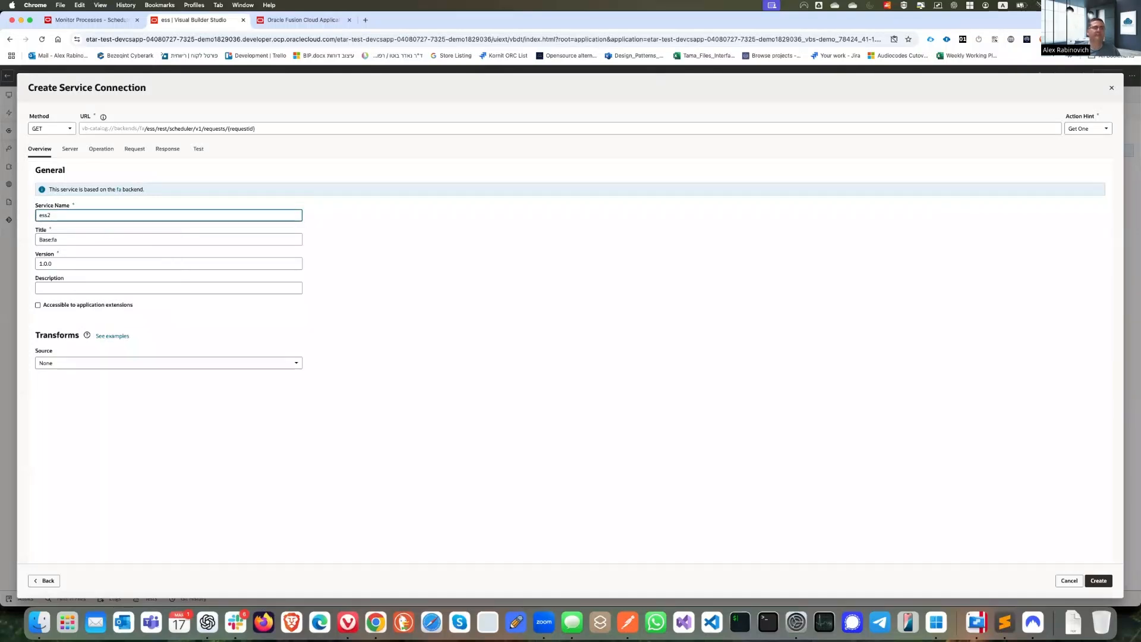
pyautogui.click(118, 238)
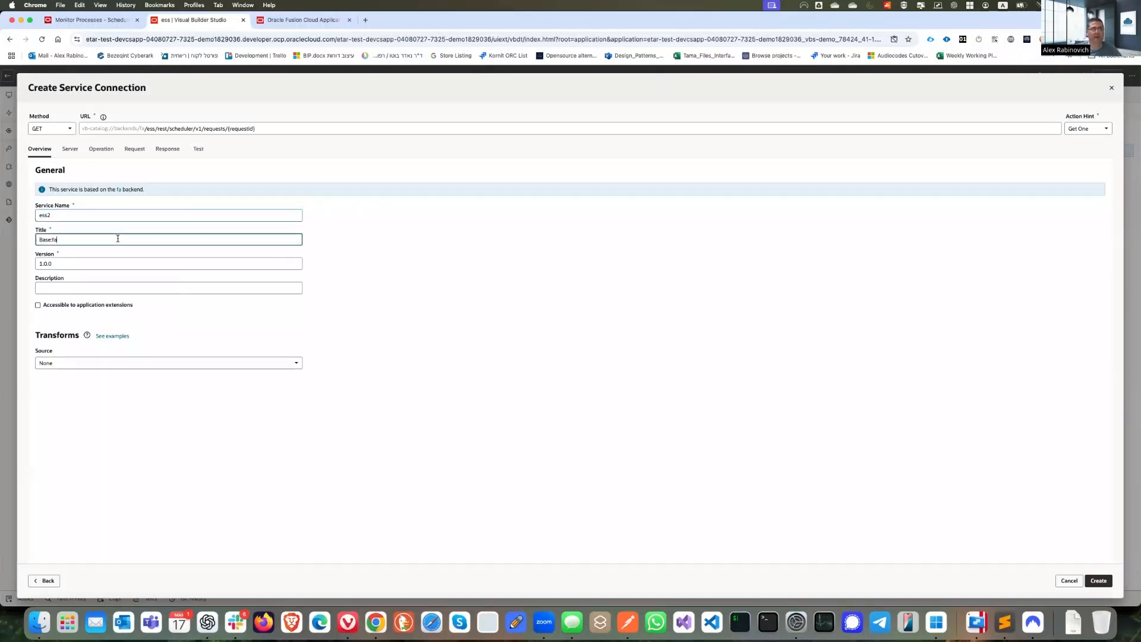
pyautogui.press('super+a')
pyautogui.write('E')
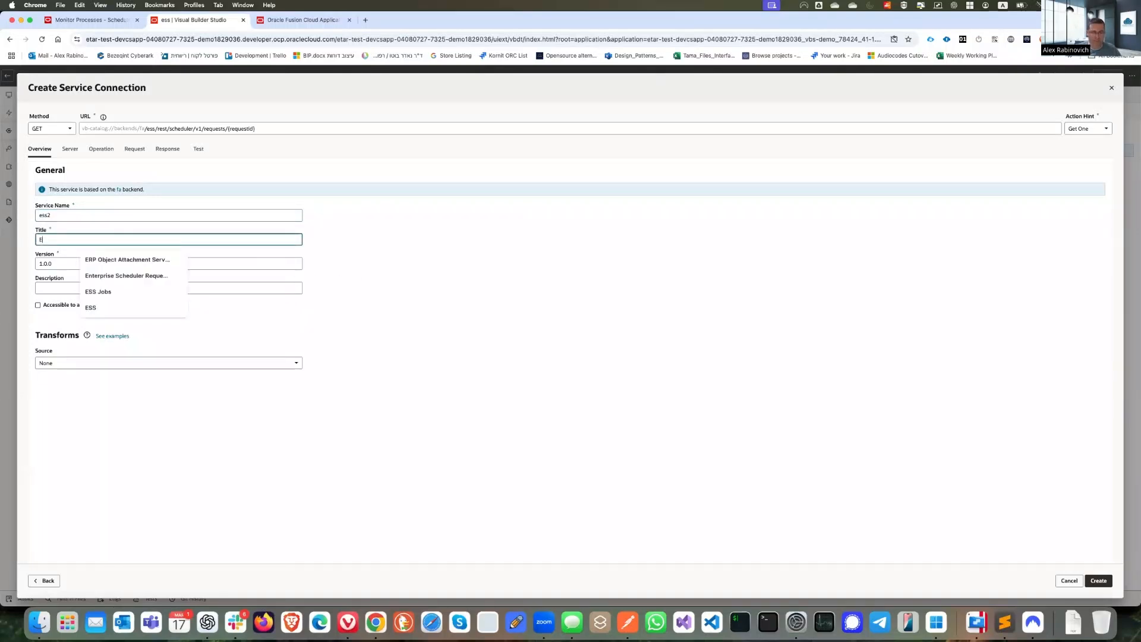
pyautogui.write('SS2 Serbvice')
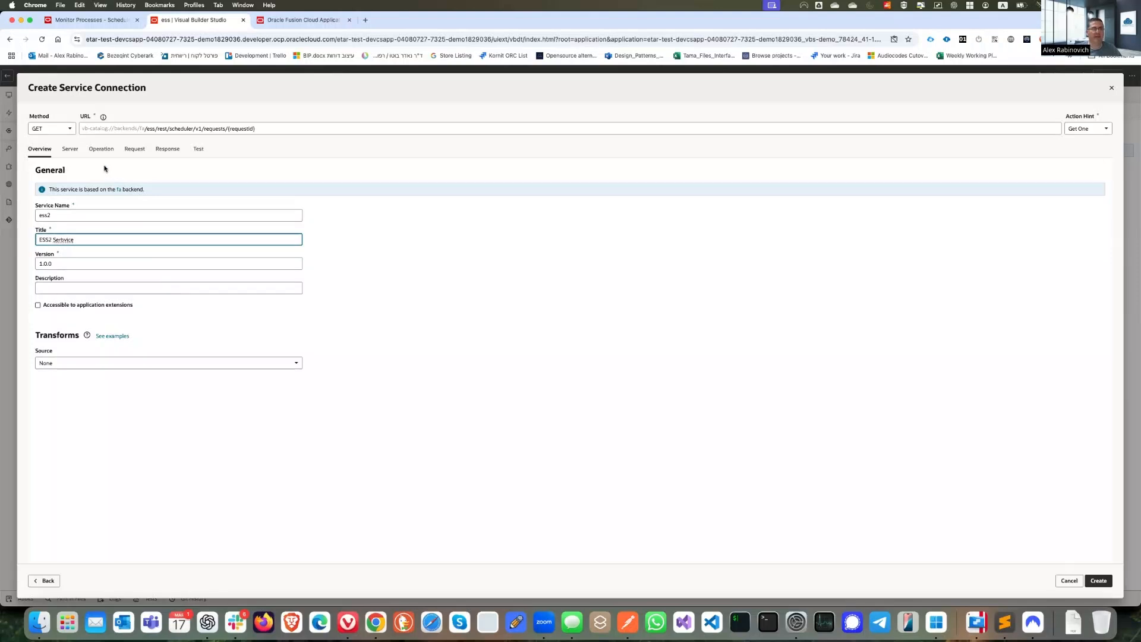
# Step: Review the ess2 service's server and operation settings, and open the requestId value of the endpoint's test for editing
pyautogui.click(70, 149)
pyautogui.click(102, 152)
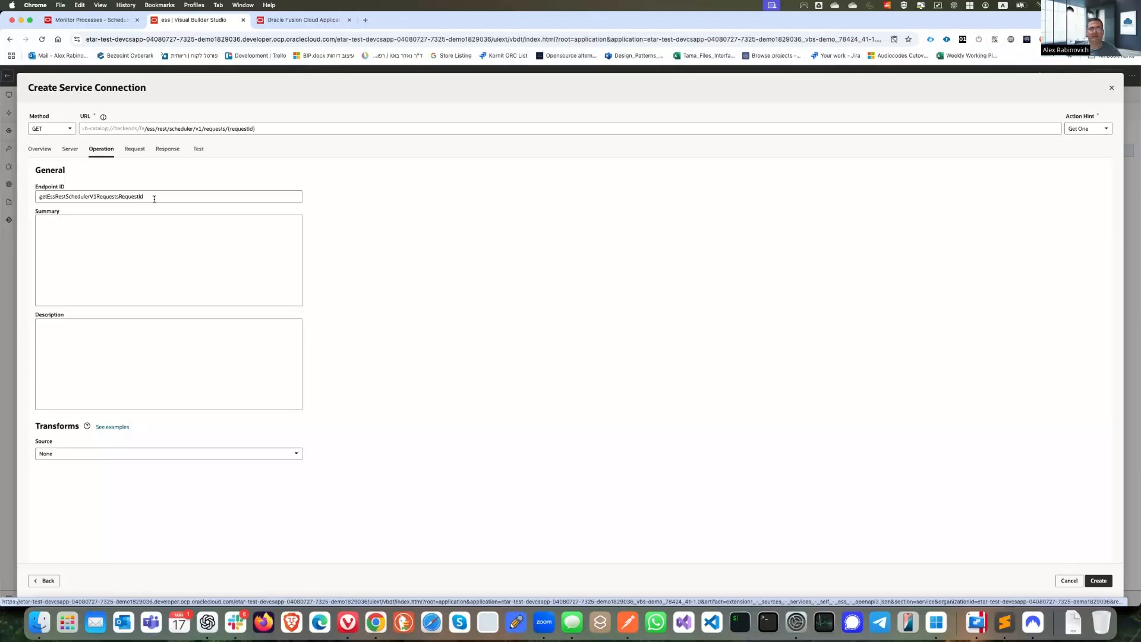
pyautogui.click(200, 154)
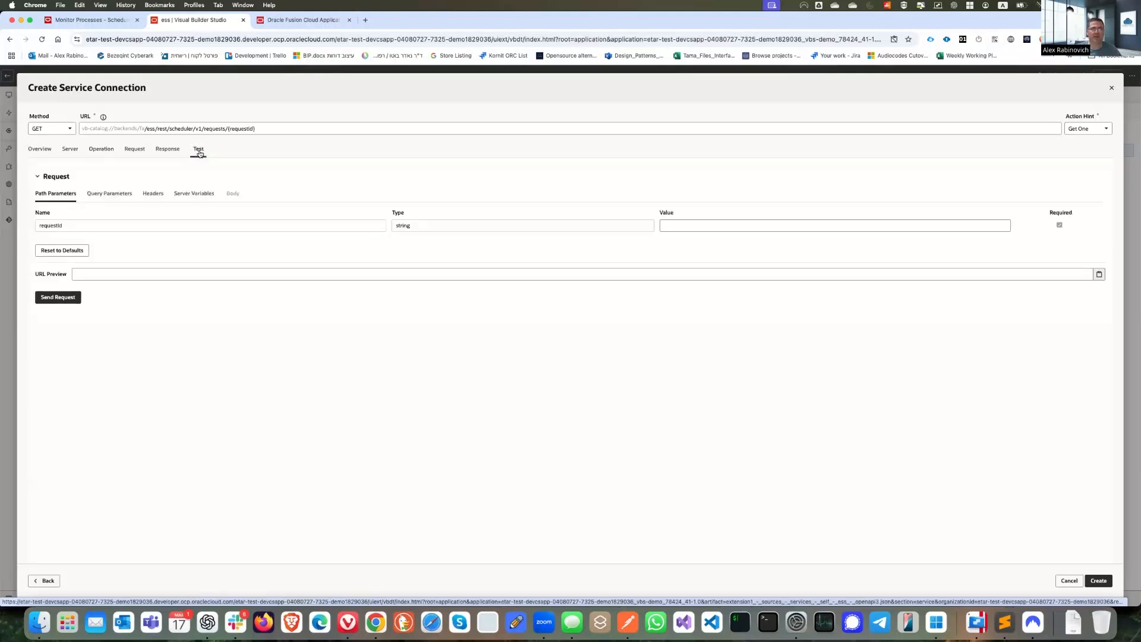
pyautogui.click(690, 226)
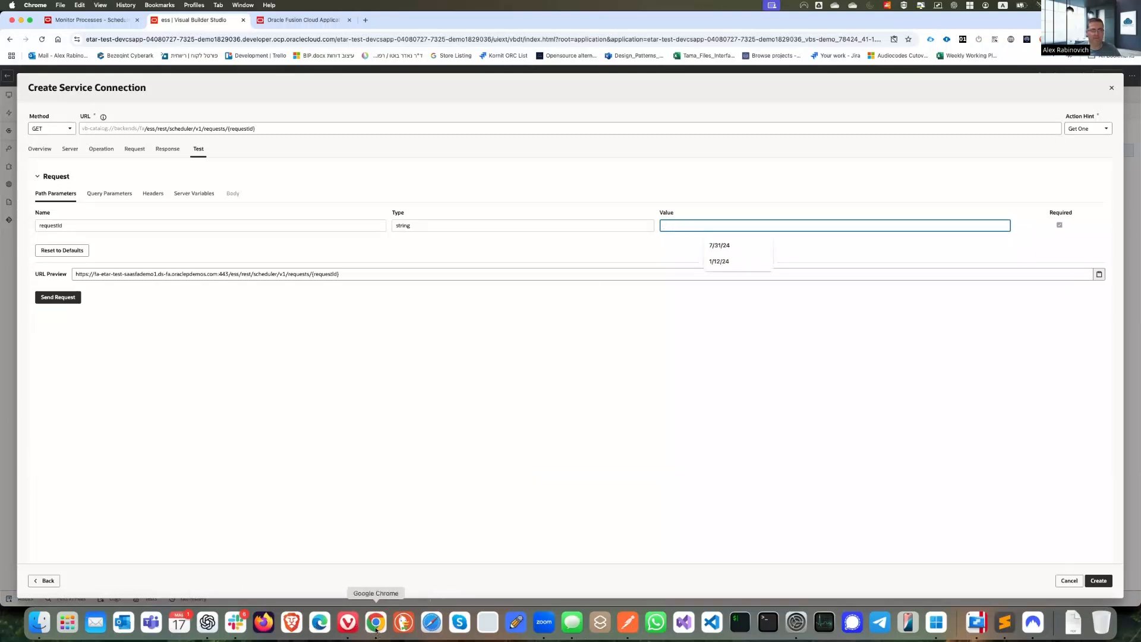
# Step: Copy the Print Receivables Transactions parent job's process ID 7809276 from Scheduled Processes and send a test request with it as requestId
pyautogui.click(82, 19)
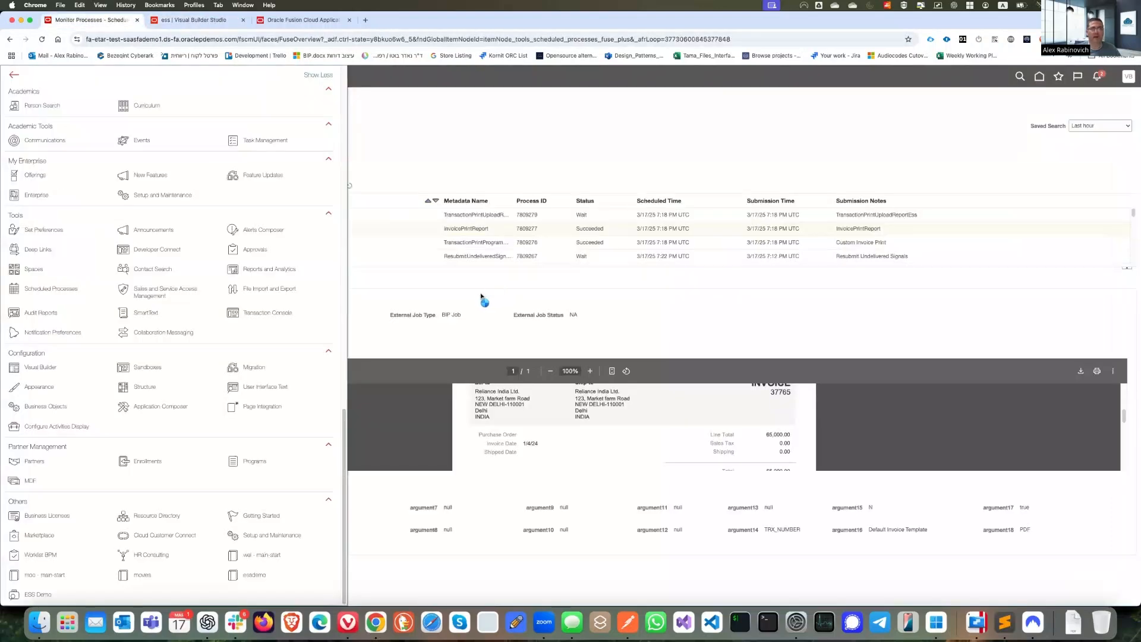
pyautogui.doubleClick(528, 243)
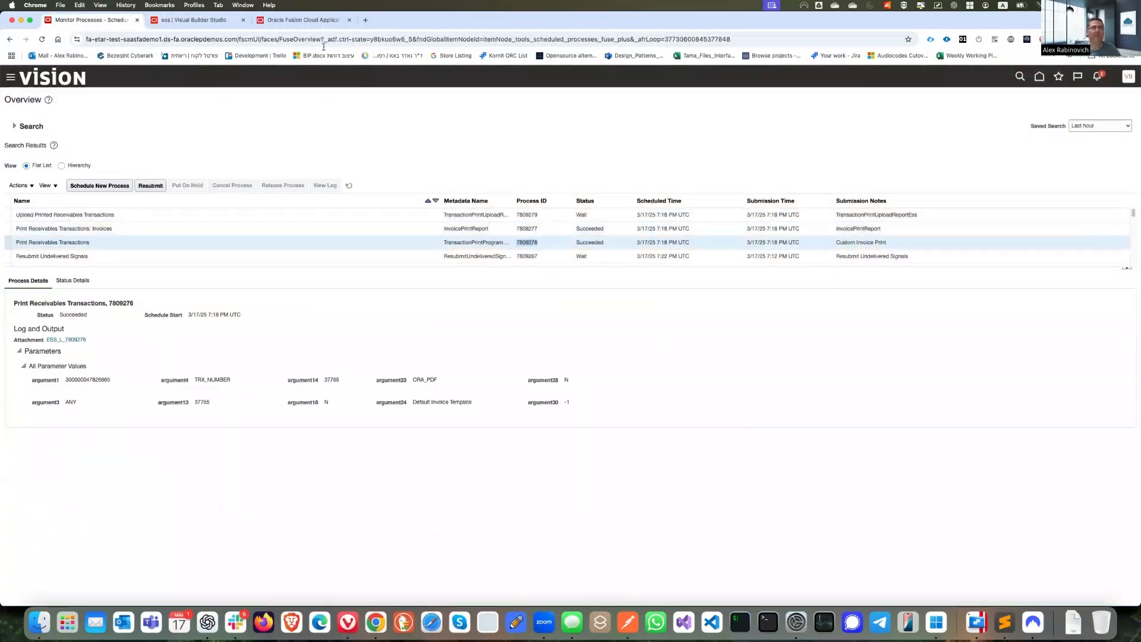
pyautogui.click(297, 20)
pyautogui.click(219, 20)
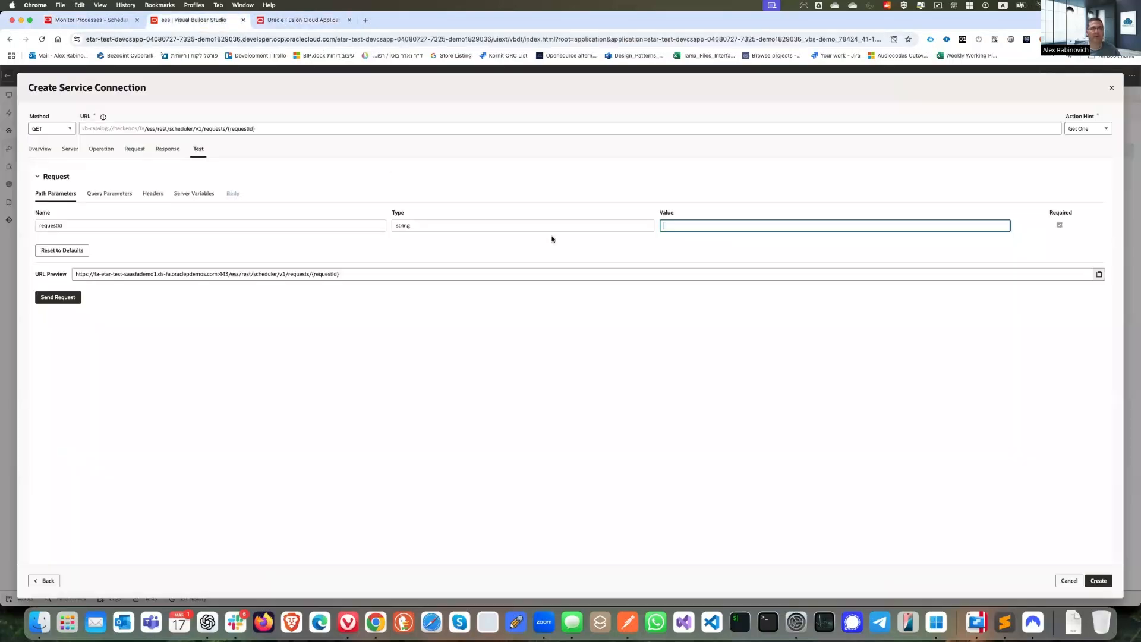
pyautogui.press('super+v')
pyautogui.click(62, 299)
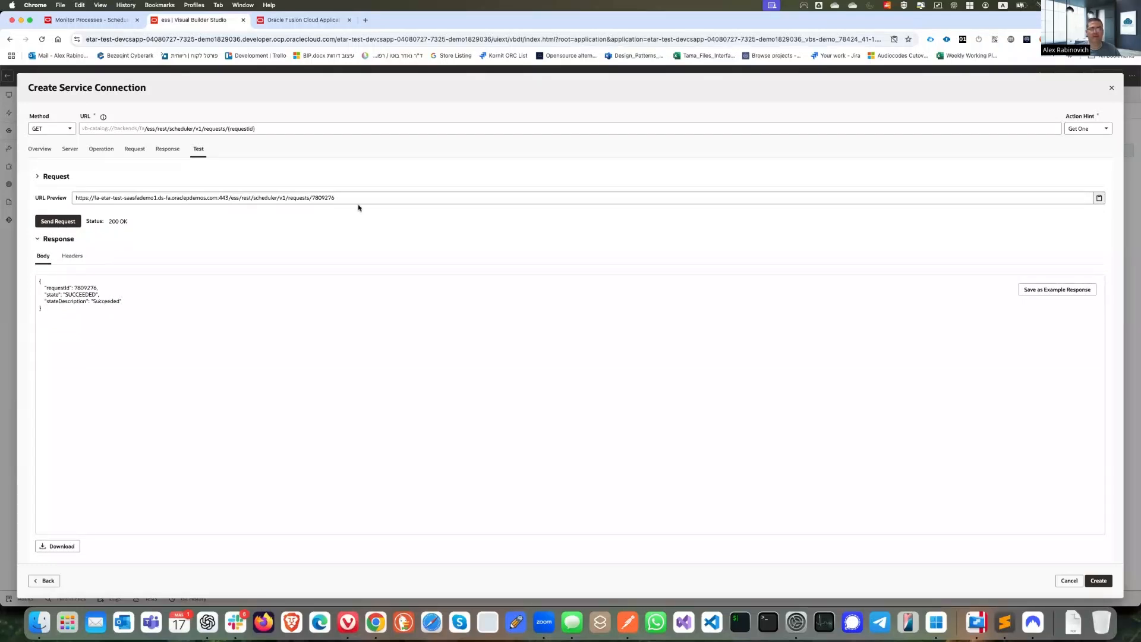
pyautogui.click(45, 318)
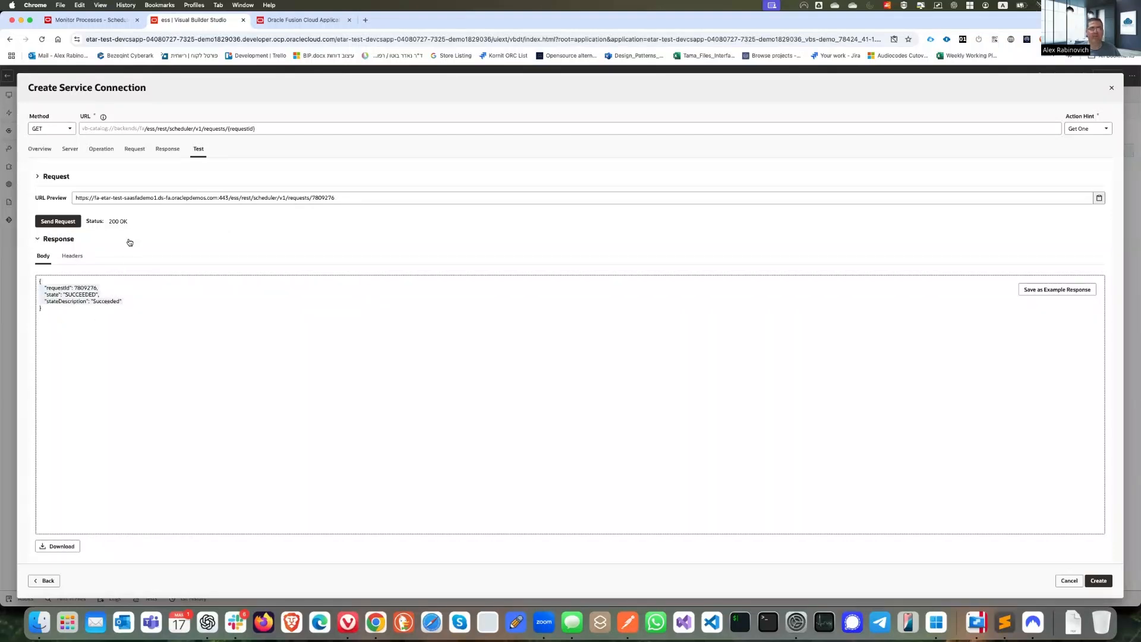
pyautogui.click(157, 150)
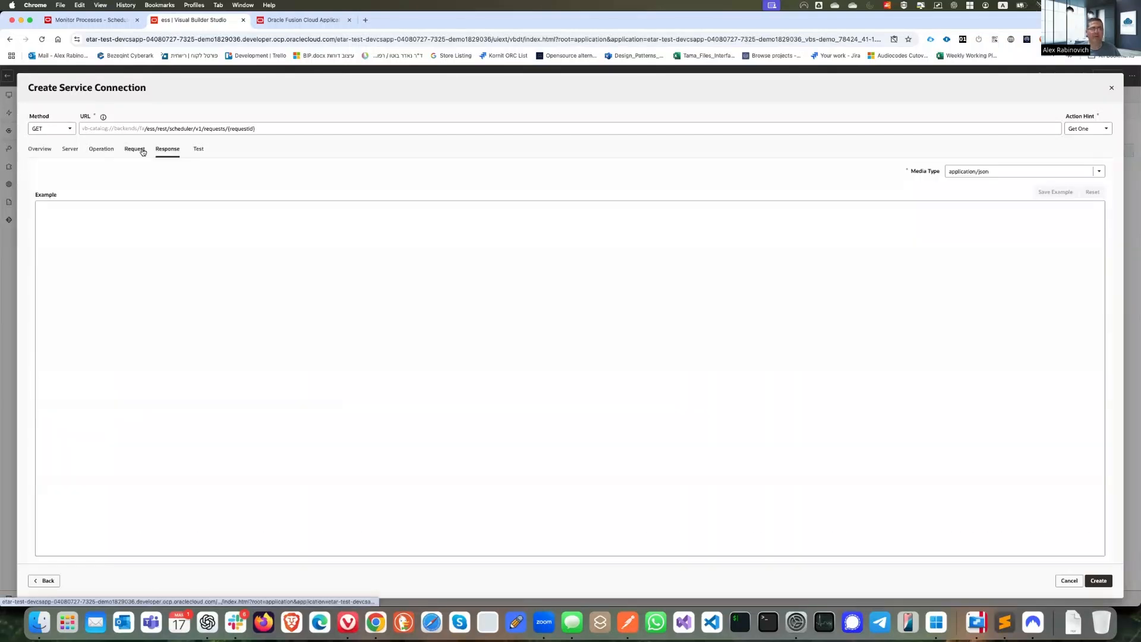
pyautogui.click(142, 151)
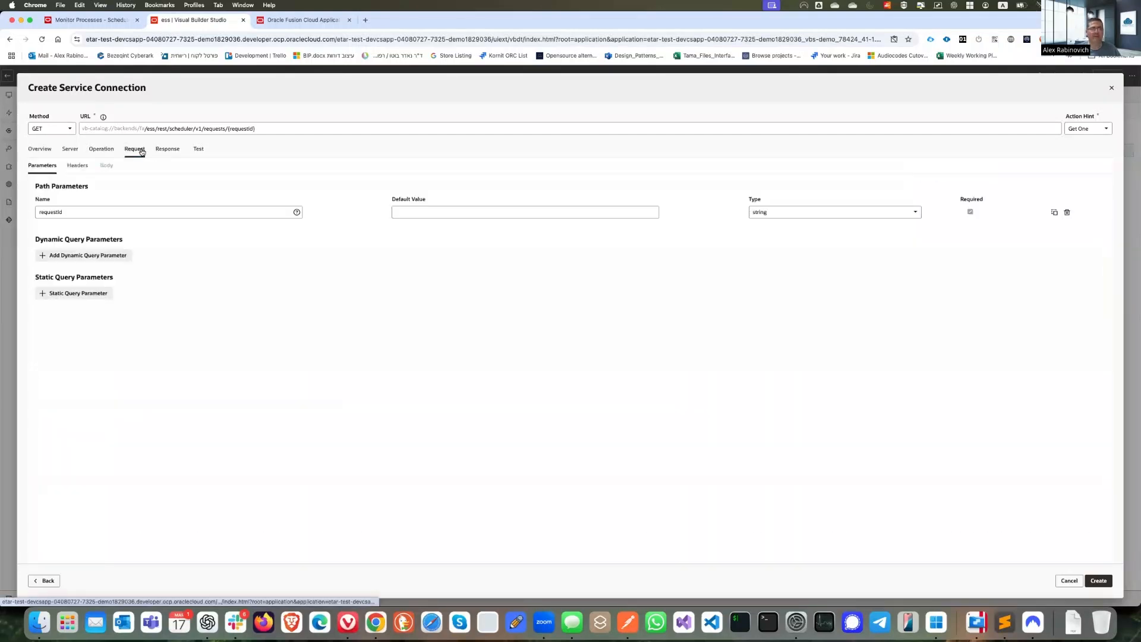
pyautogui.click(91, 257)
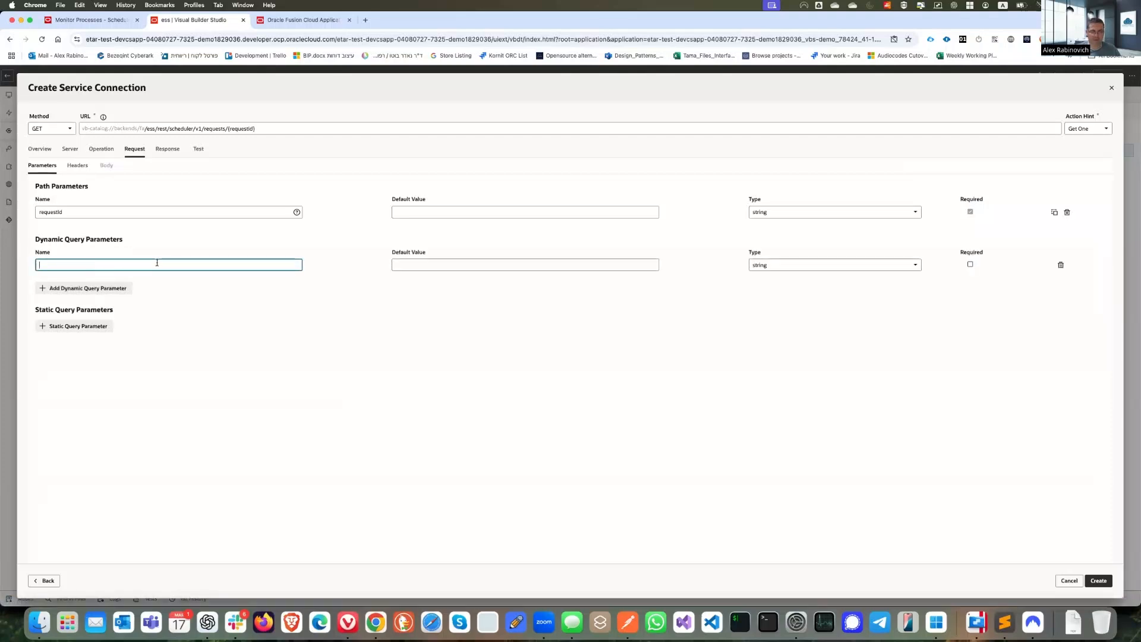
pyautogui.write('field')
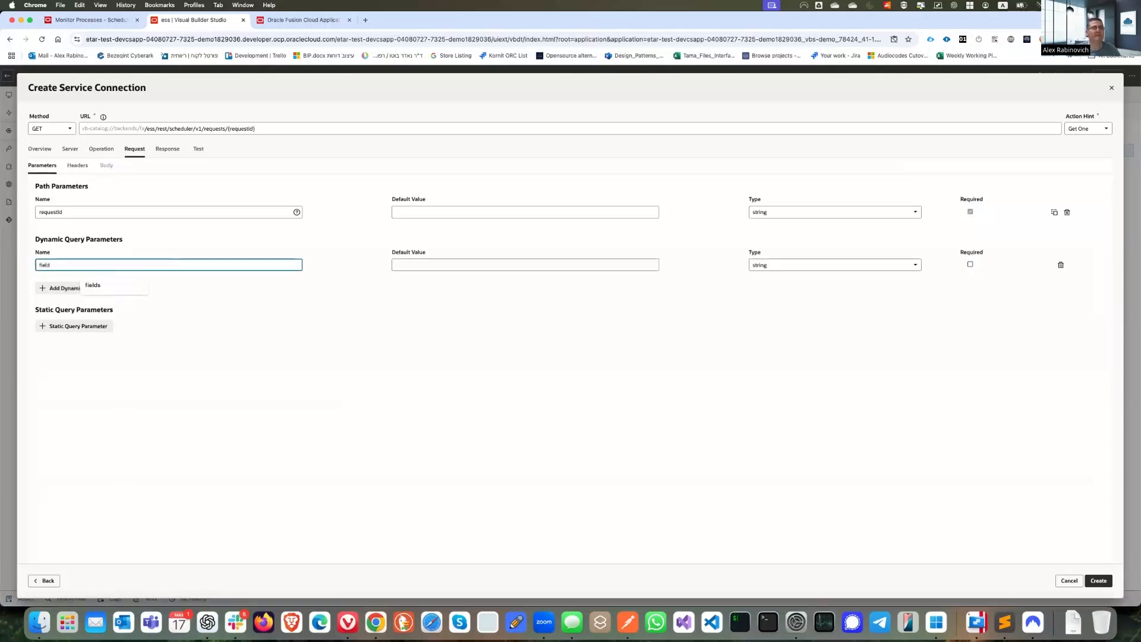
pyautogui.click(113, 286)
pyautogui.click(453, 265)
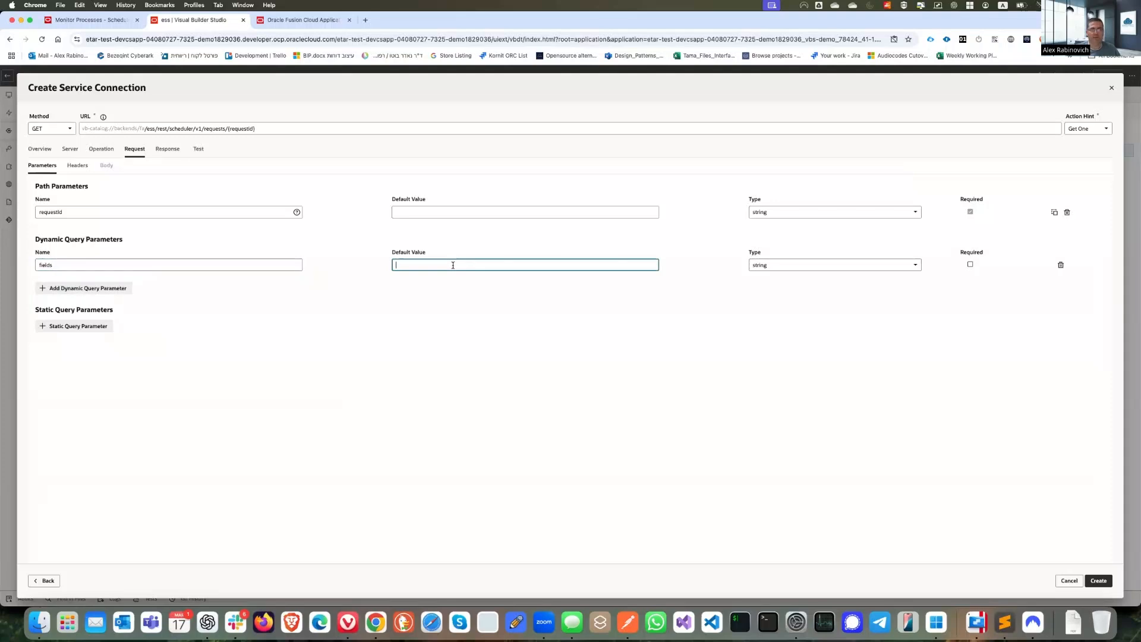
pyautogui.write('@full')
pyautogui.click(542, 364)
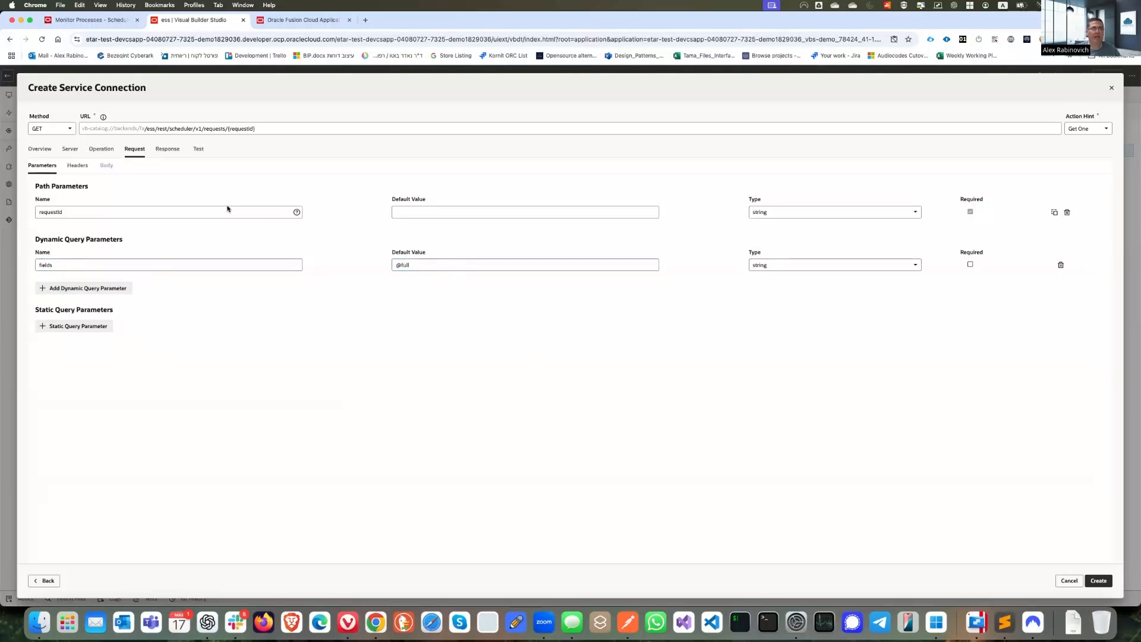
# Step: Send the endpoint's test request again with the fields parameter and examine the response body
pyautogui.click(200, 151)
pyautogui.click(66, 224)
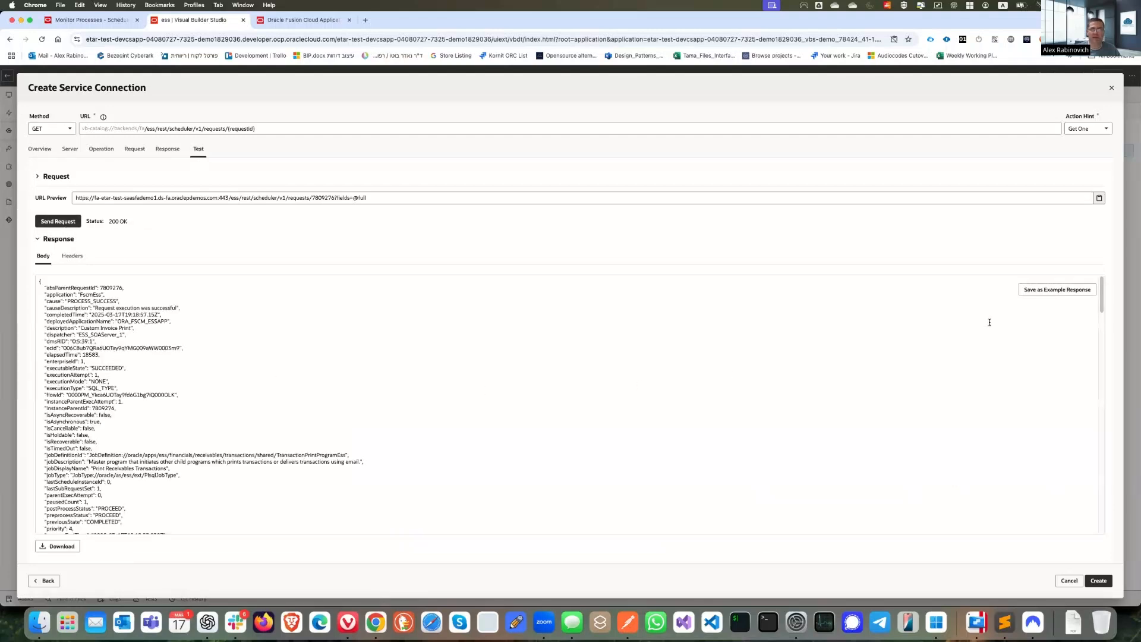
pyautogui.moveTo(1102, 290)
pyautogui.mouseDown()
pyautogui.moveTo(1106, 471)
pyautogui.moveTo(1102, 291)
pyautogui.mouseUp()
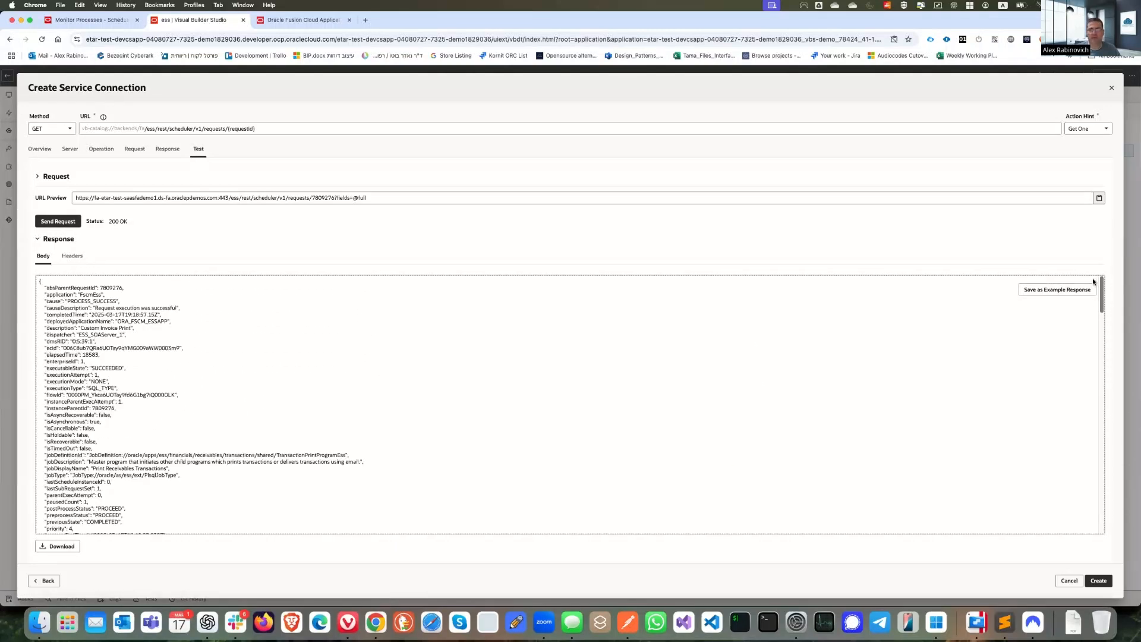
# Step: Save the test result as the example response, create the ess2 service connection, and open its endpoints
pyautogui.click(1057, 291)
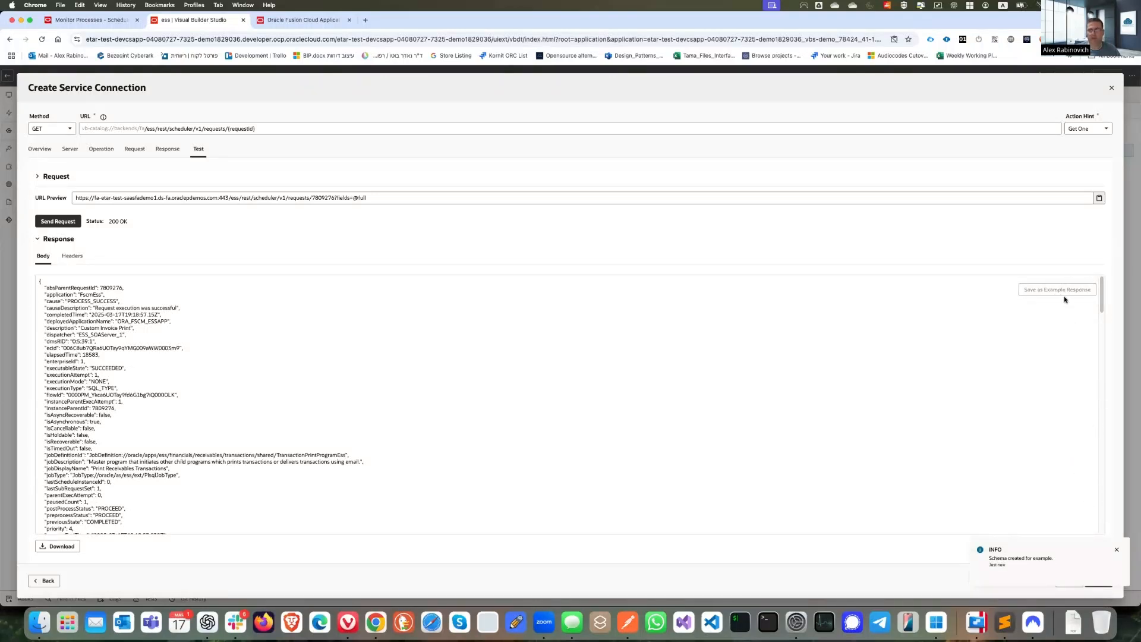
pyautogui.click(1117, 551)
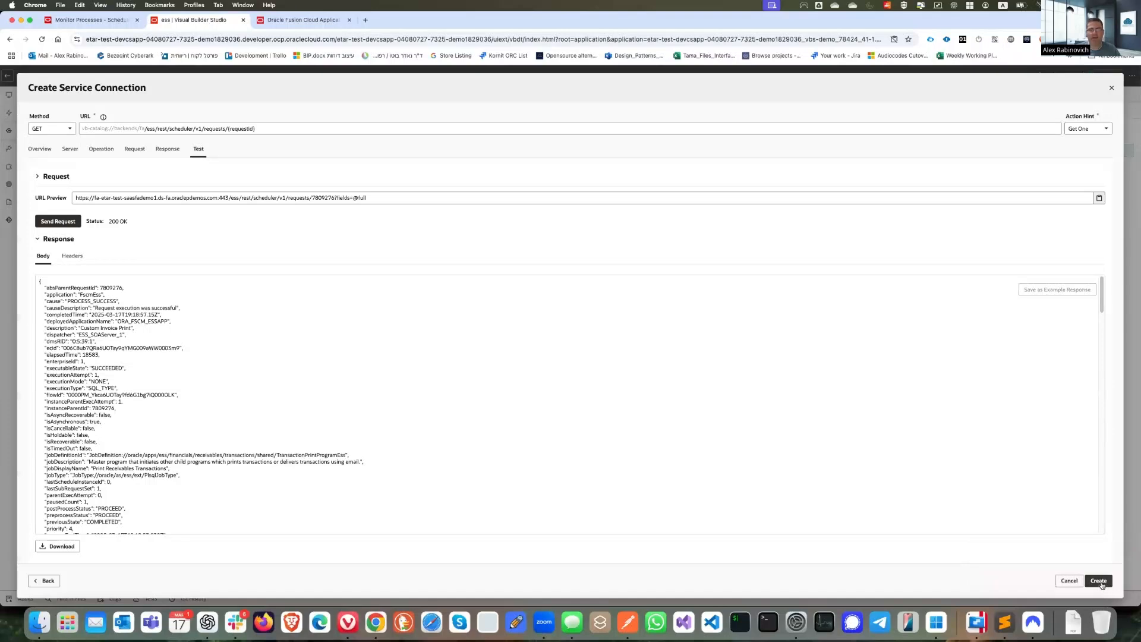
pyautogui.click(1099, 581)
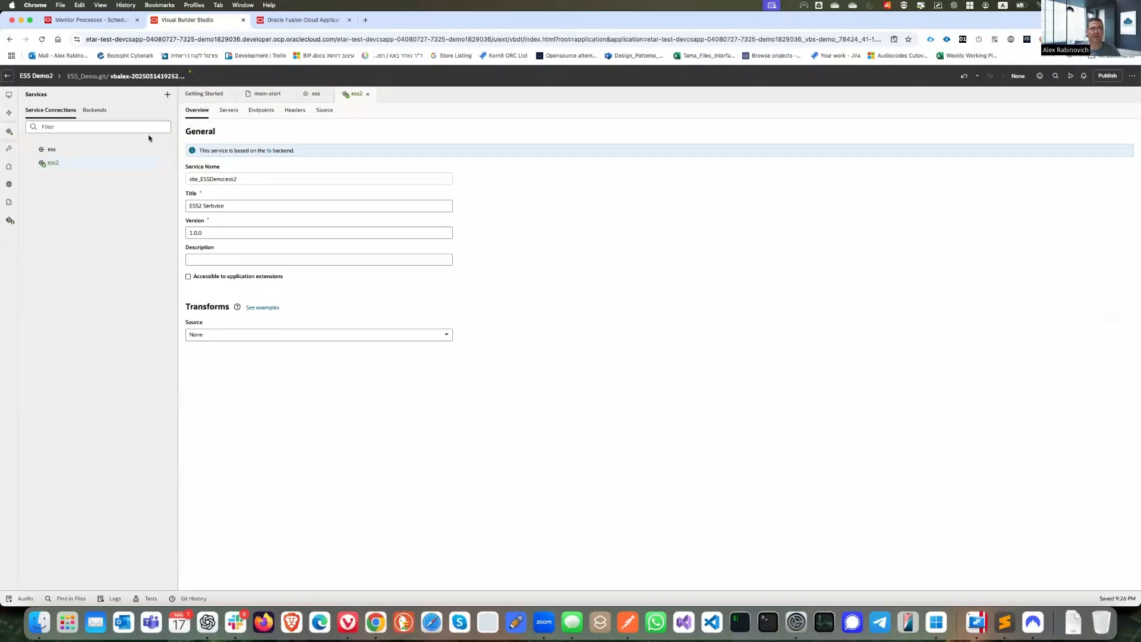
pyautogui.click(262, 111)
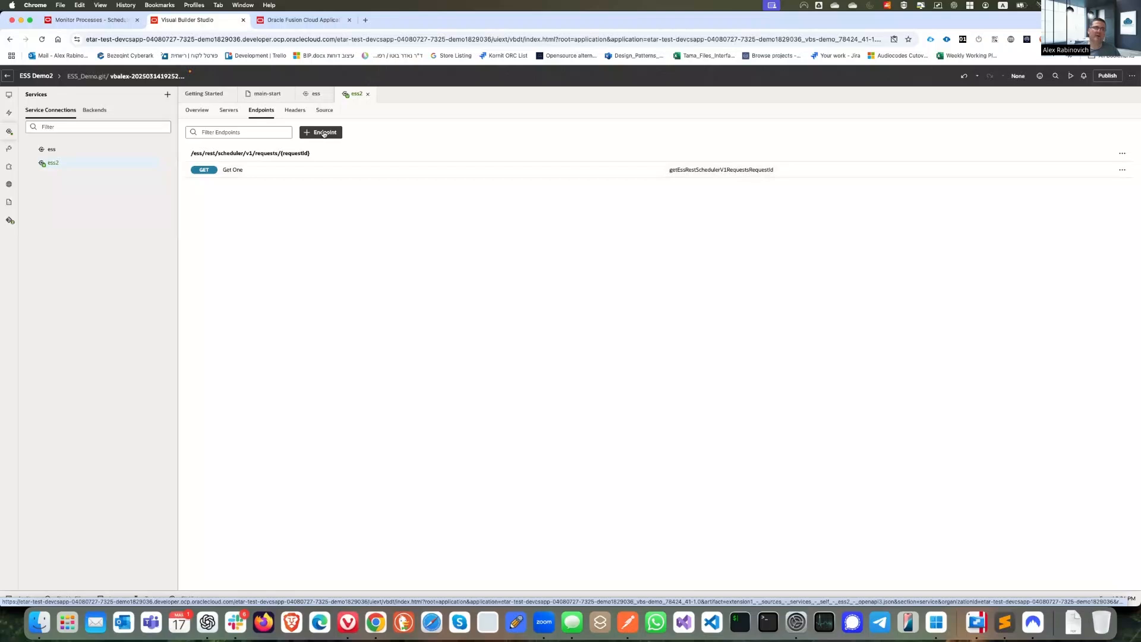
# Step: Switch to Postman to view the Submit JOB Minimal request, return to Chrome, and open and cancel a new ess2 endpoint
pyautogui.click(627, 624)
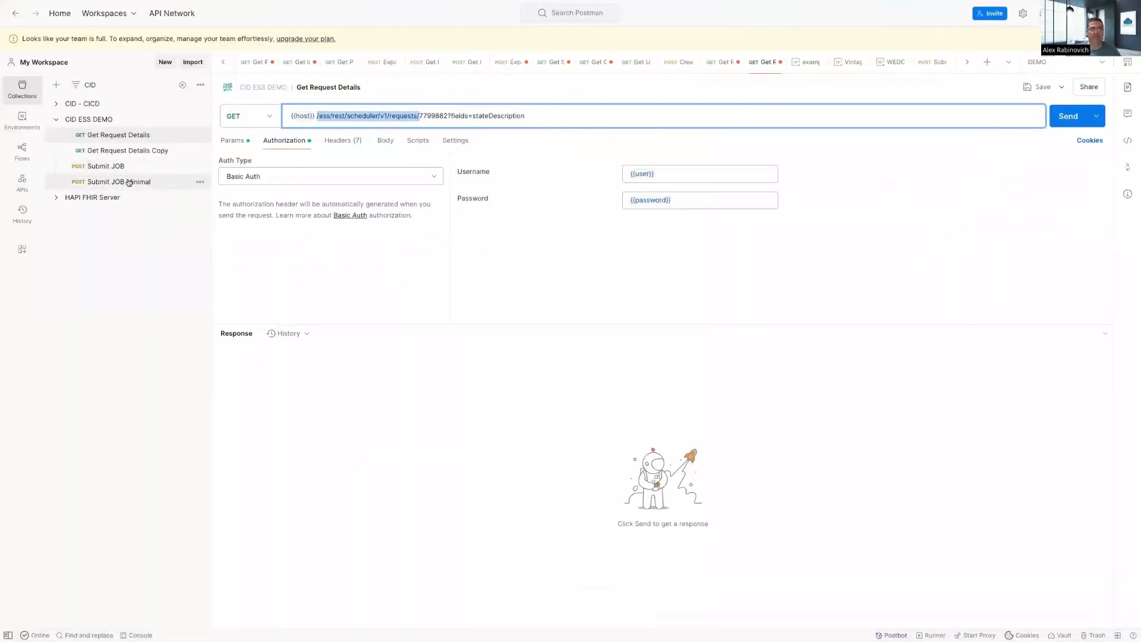
pyautogui.click(129, 182)
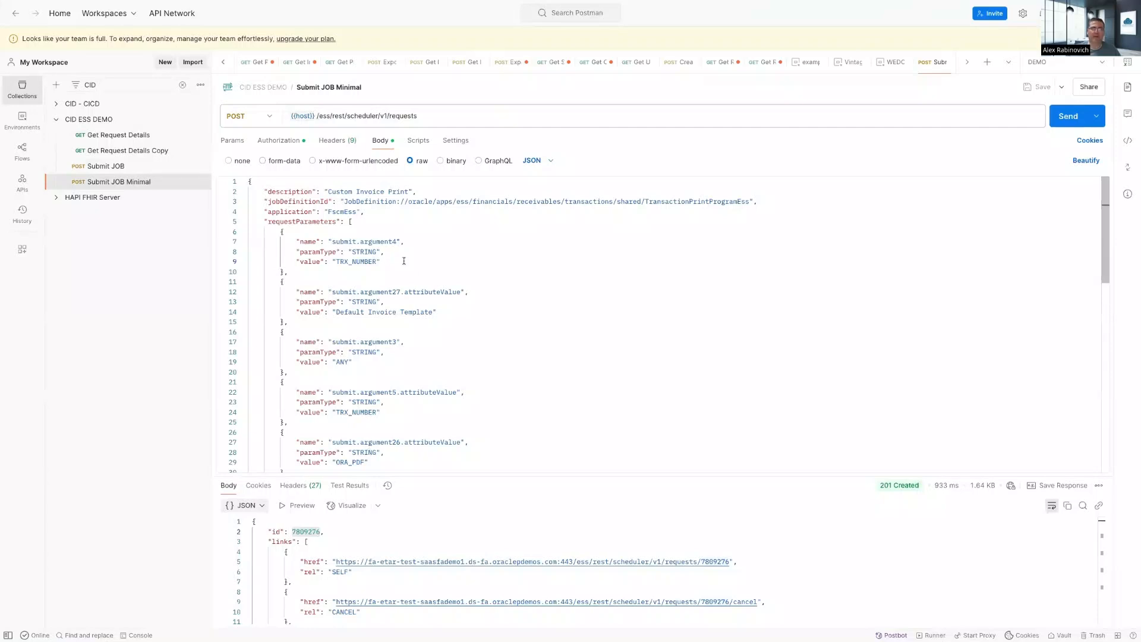
pyautogui.hotkey('ctrl', 'Left')
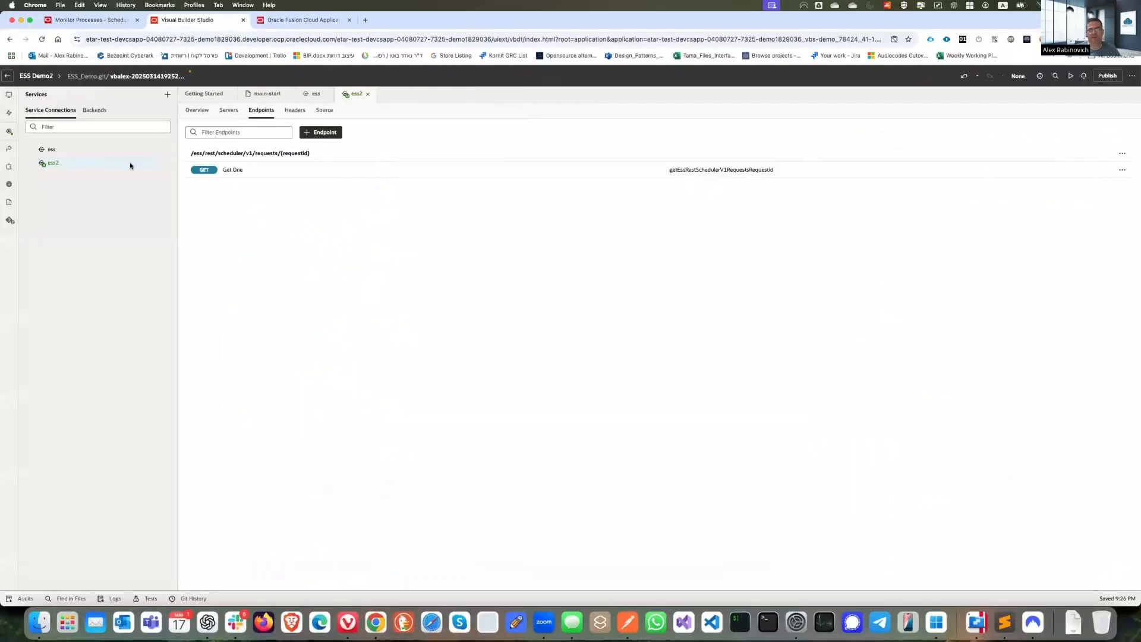
pyautogui.click(306, 131)
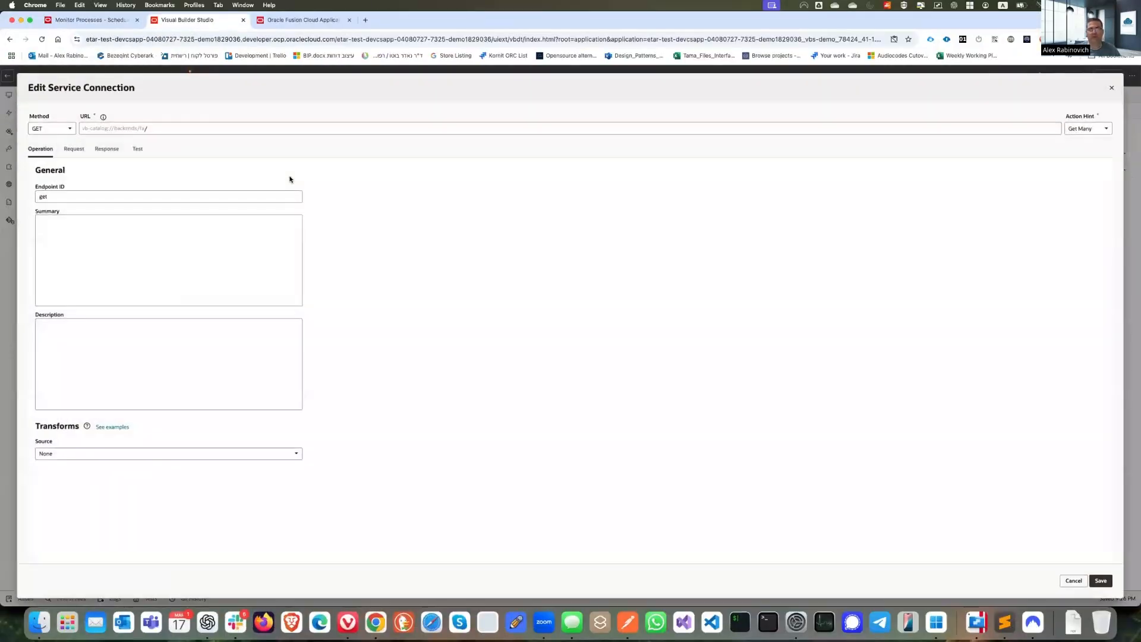
pyautogui.click(1112, 88)
# Step: Delete the ess2 service connection
pyautogui.click(81, 165)
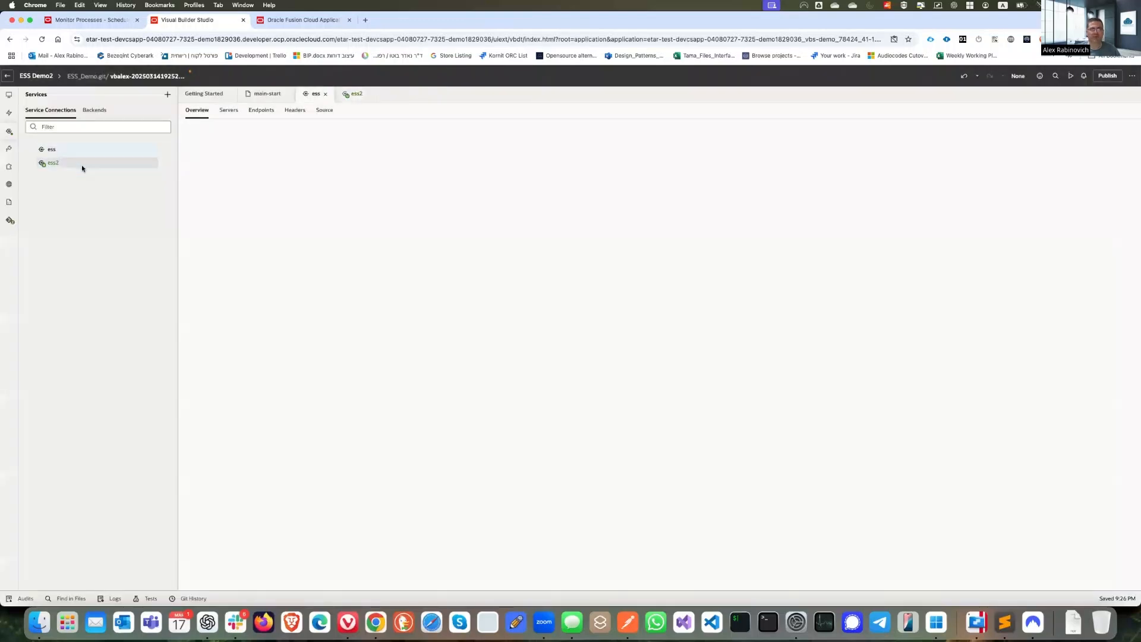
pyautogui.rightClick(82, 167)
pyautogui.click(101, 178)
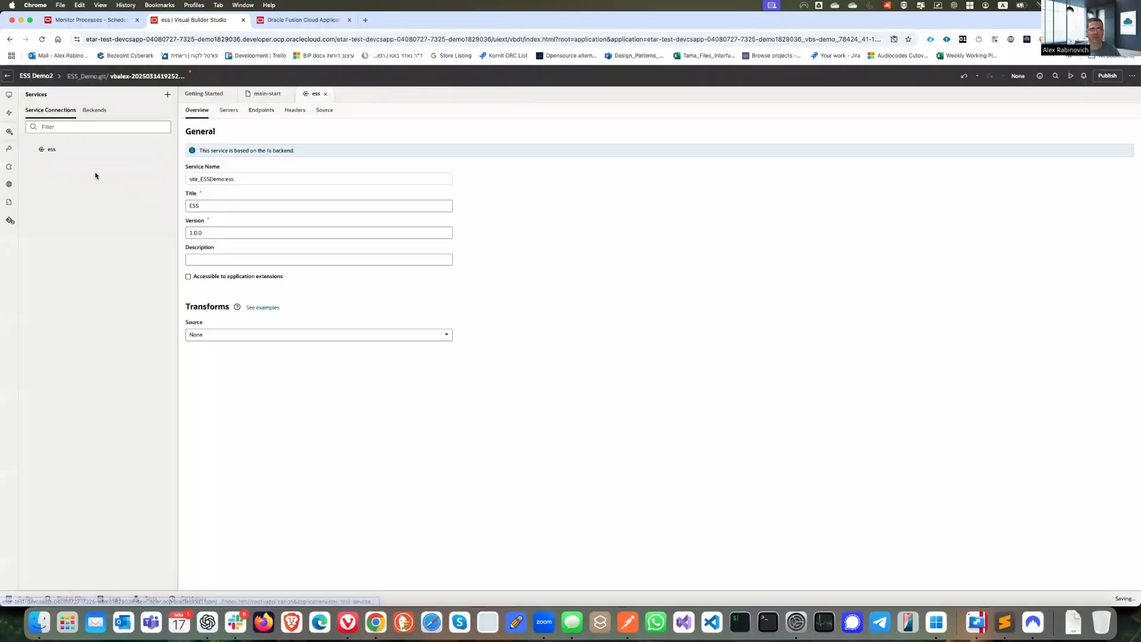
# Step: Examine the request parameters, request body and response example of the ess service's POST Create endpoint
pyautogui.click(261, 112)
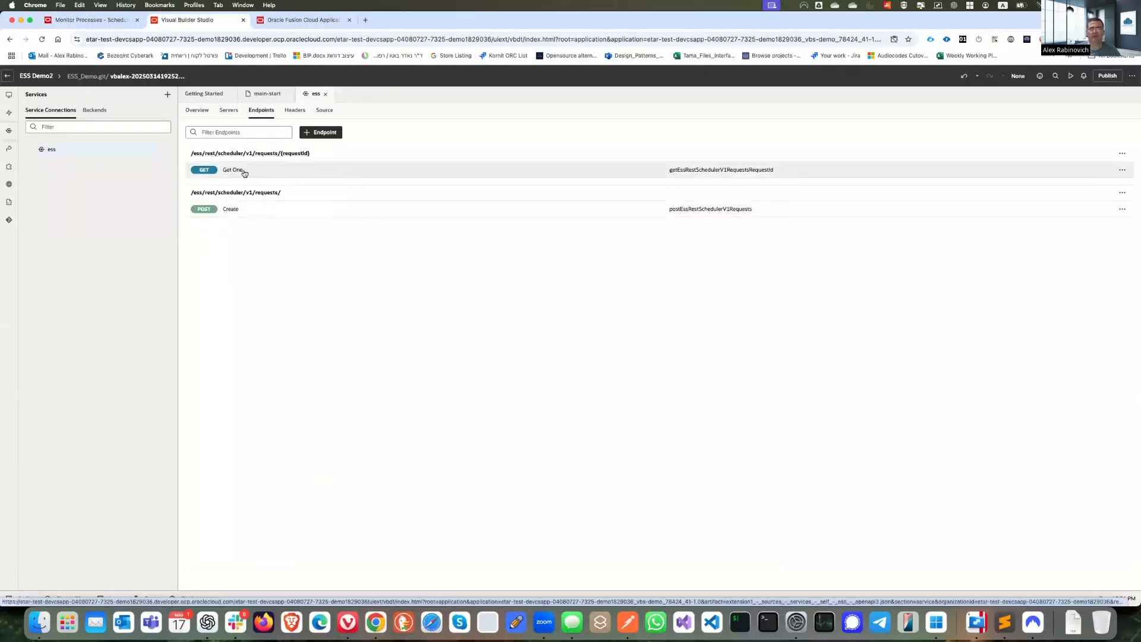
pyautogui.click(255, 211)
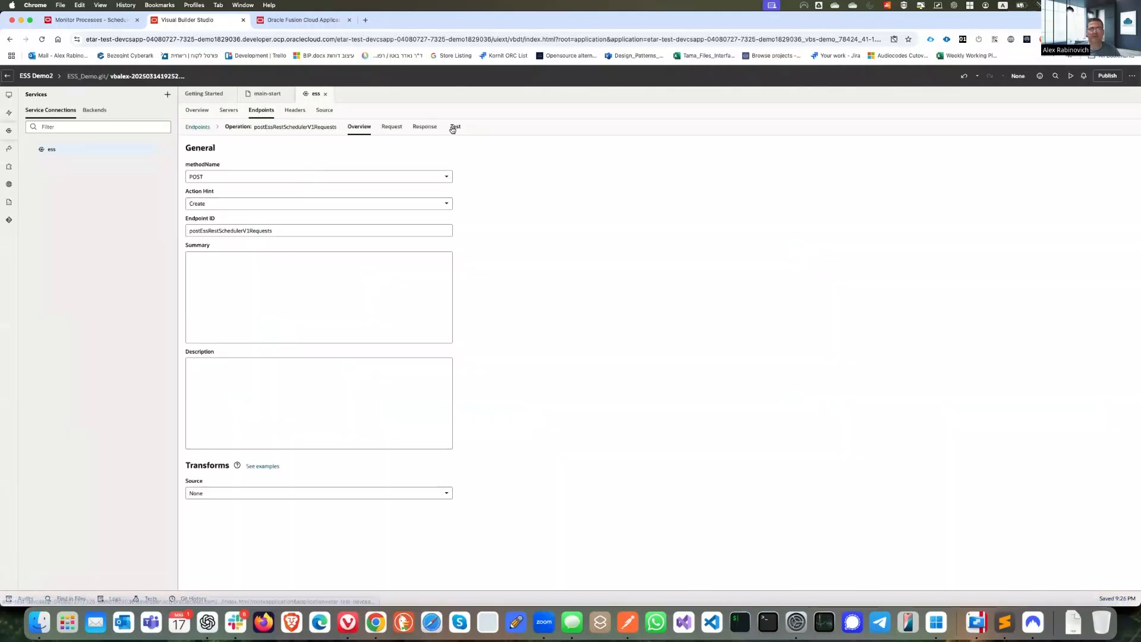
pyautogui.click(393, 134)
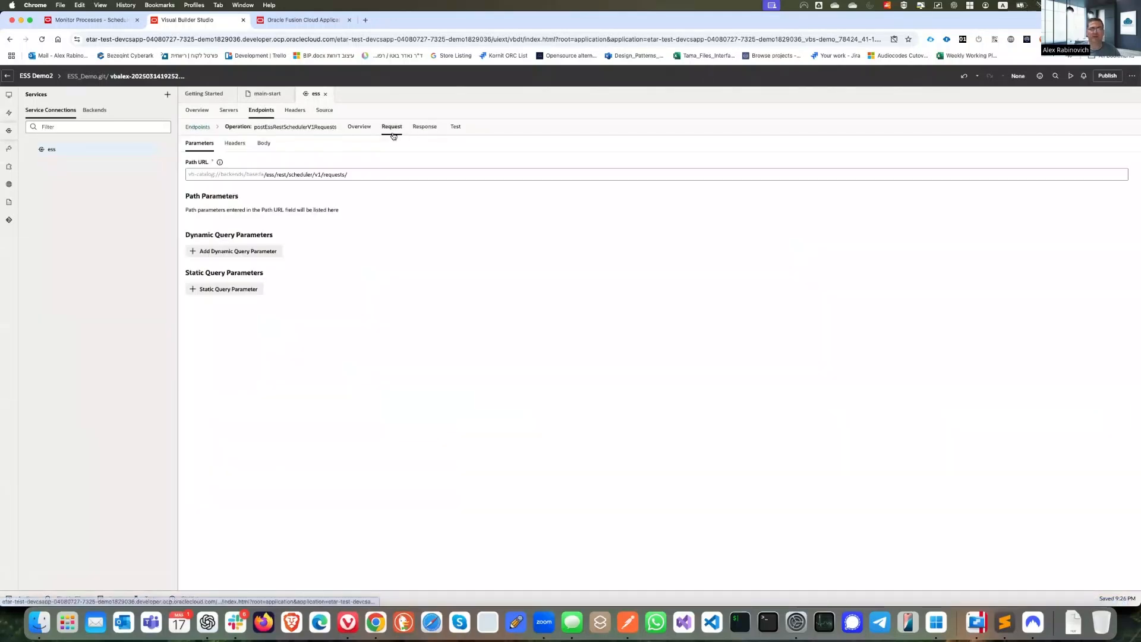
pyautogui.click(263, 143)
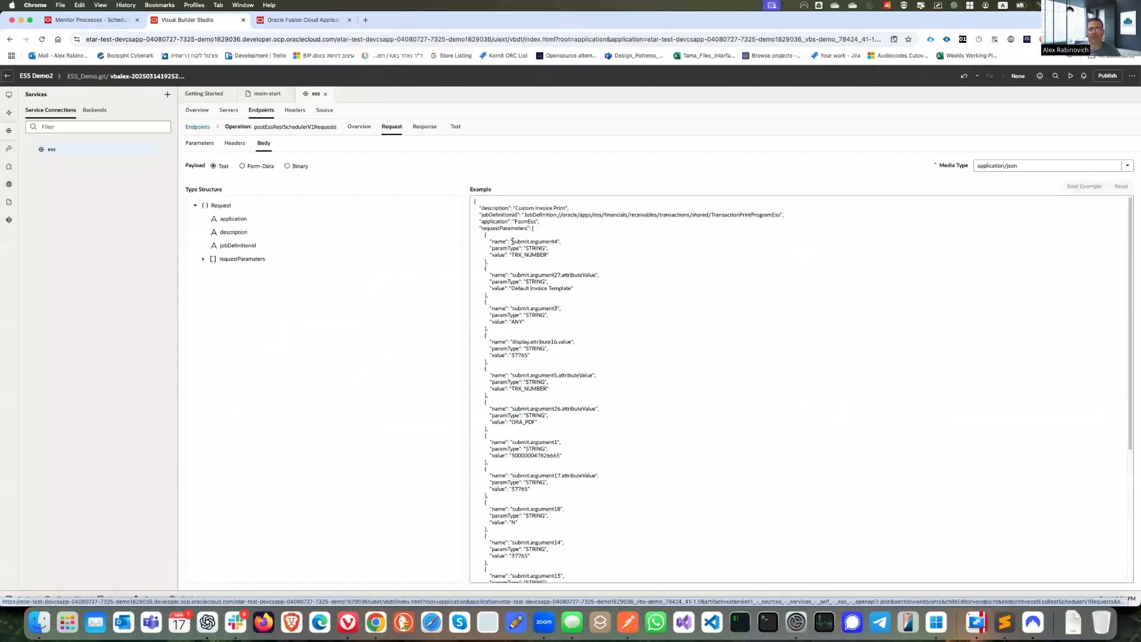
pyautogui.click(418, 130)
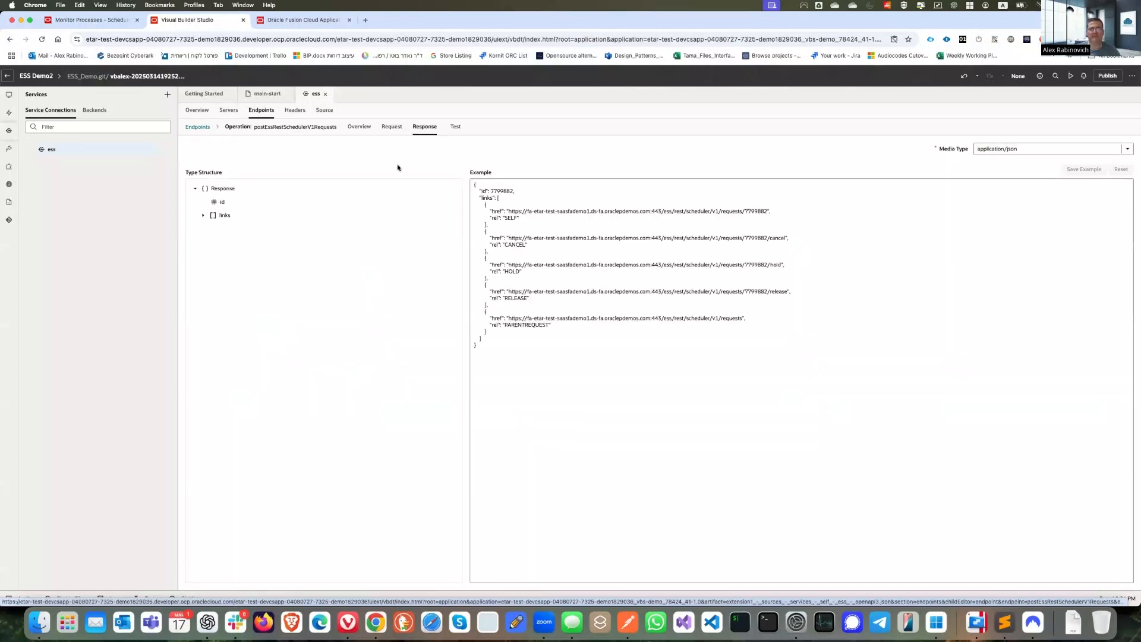
pyautogui.click(552, 218)
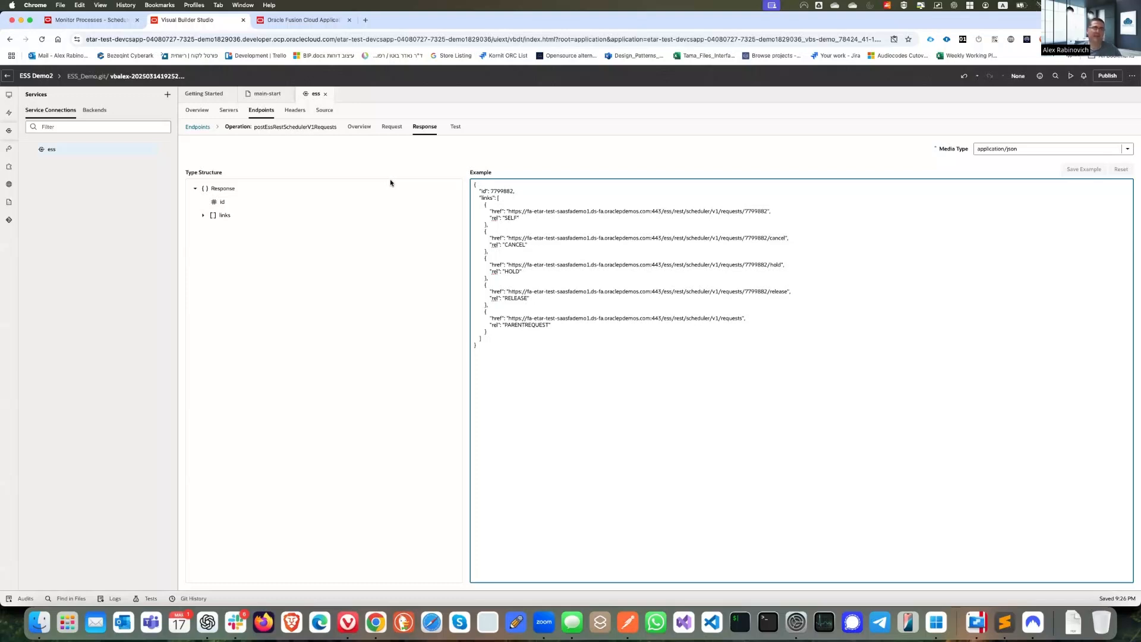
# Step: Open the main-start page in the designer and select its Welcome Page Template to view its properties
pyautogui.click(9, 96)
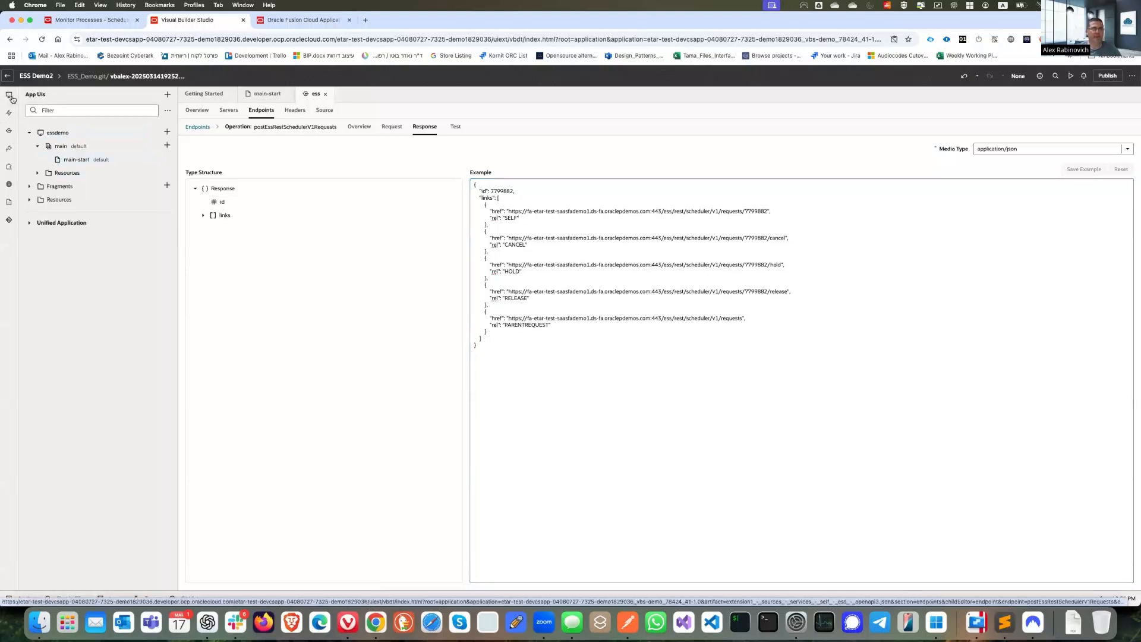
pyautogui.click(74, 159)
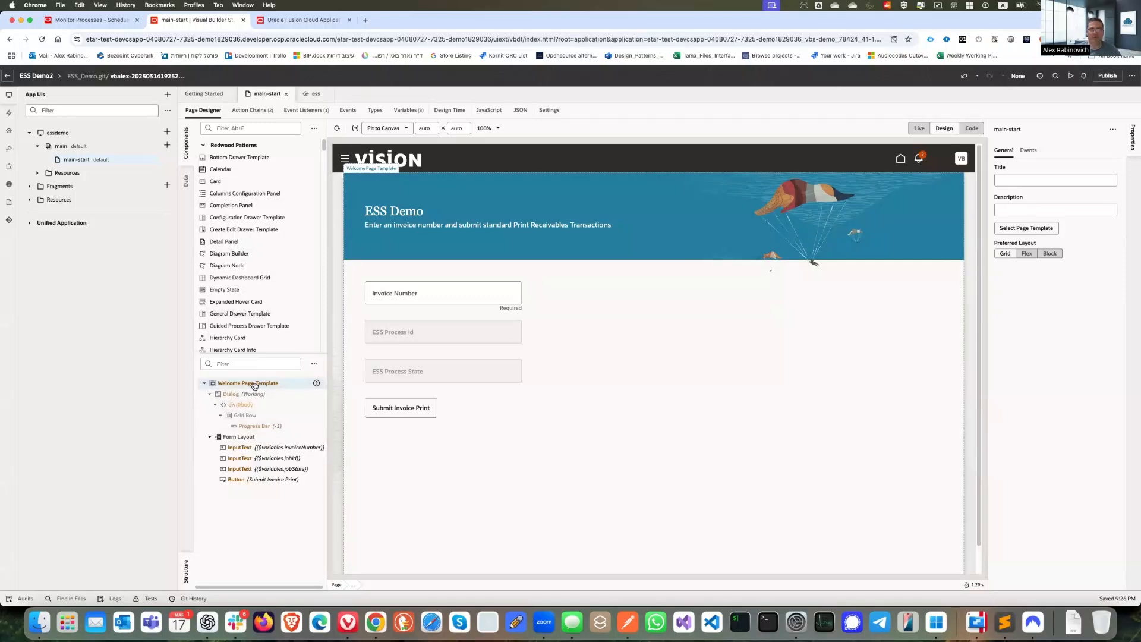
pyautogui.click(810, 250)
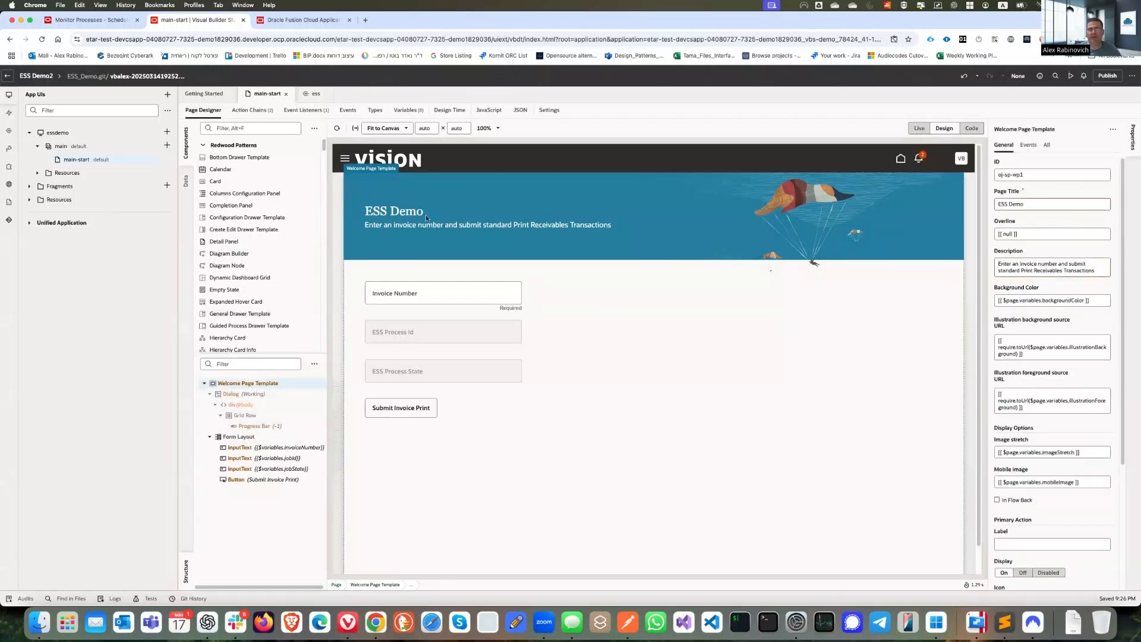
# Step: Try clearing the Overline property of the Welcome Page Template, and restore it to [[ null ]]
pyautogui.click(1033, 234)
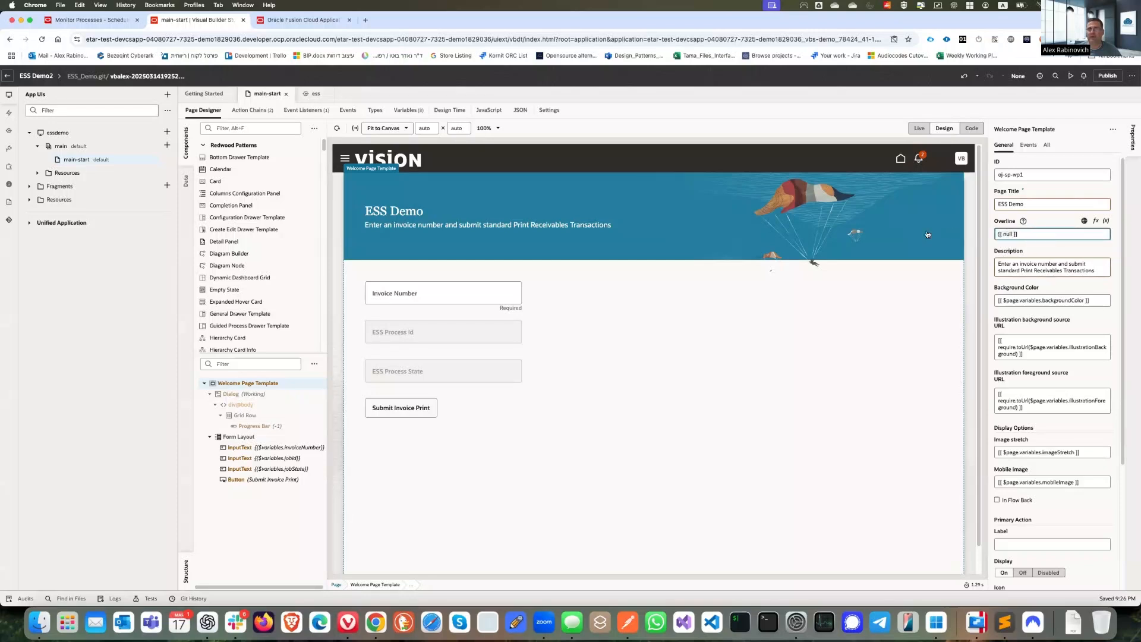
pyautogui.press('super+a')
pyautogui.press('BackSpace')
pyautogui.click(1021, 269)
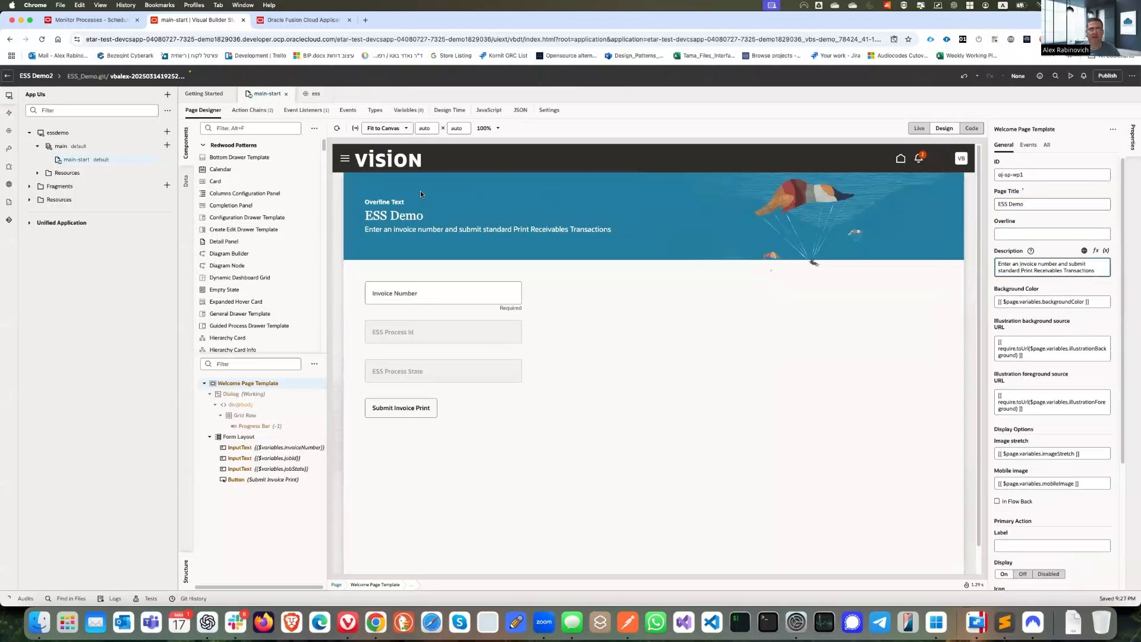
pyautogui.click(1017, 233)
pyautogui.click(1029, 272)
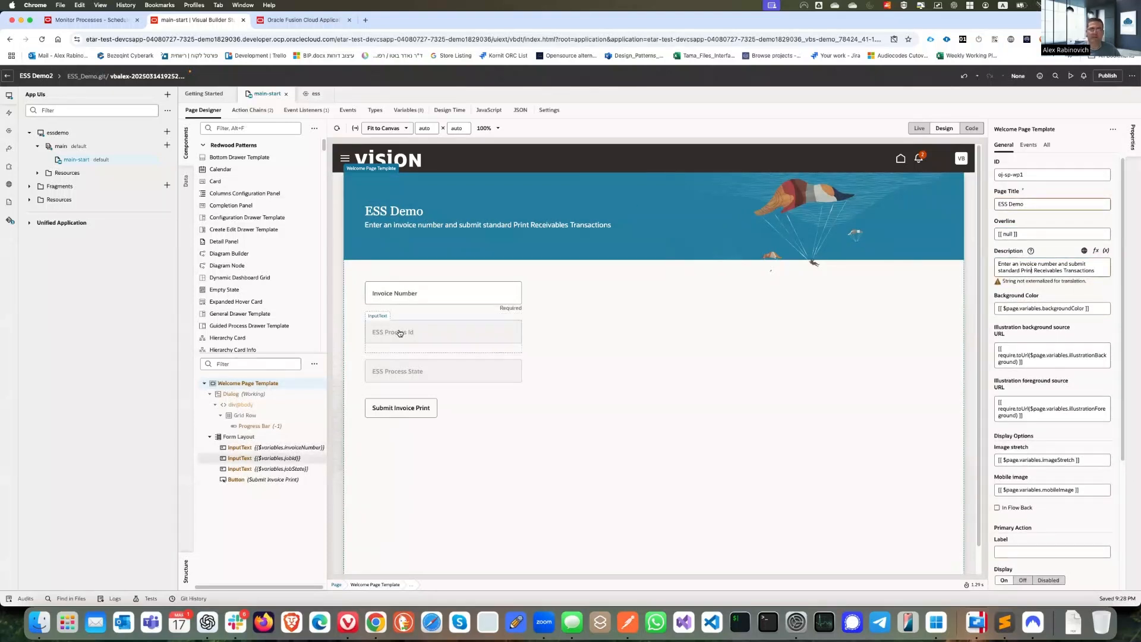
# Step: View the general properties of the Invoice Number, ESS Process Id and ESS Process State input fields
pyautogui.click(418, 300)
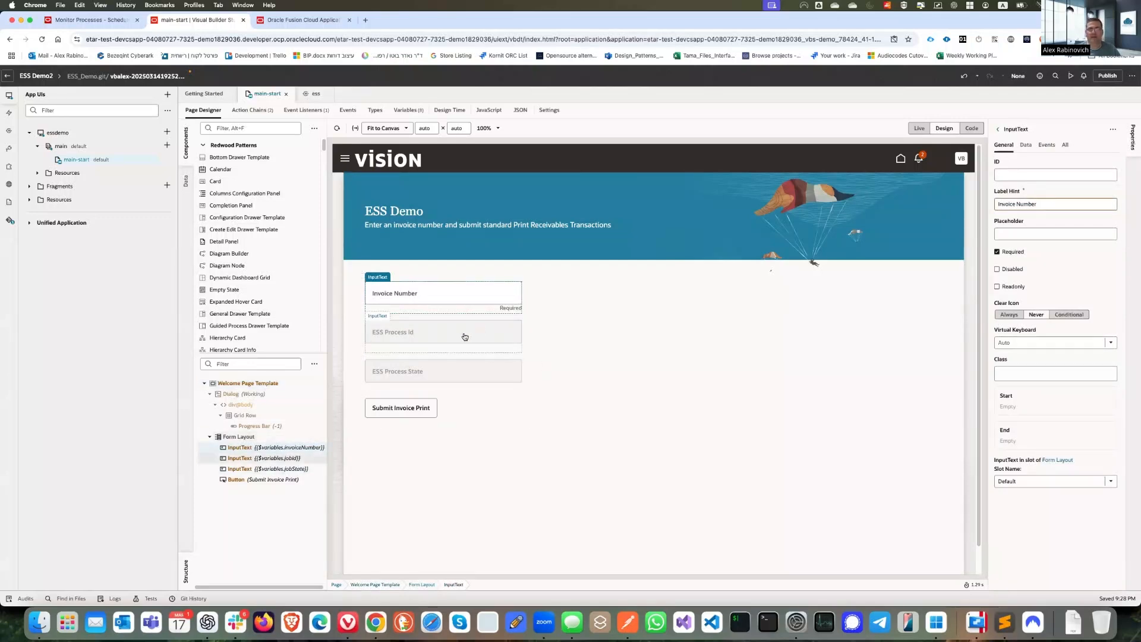
pyautogui.click(465, 337)
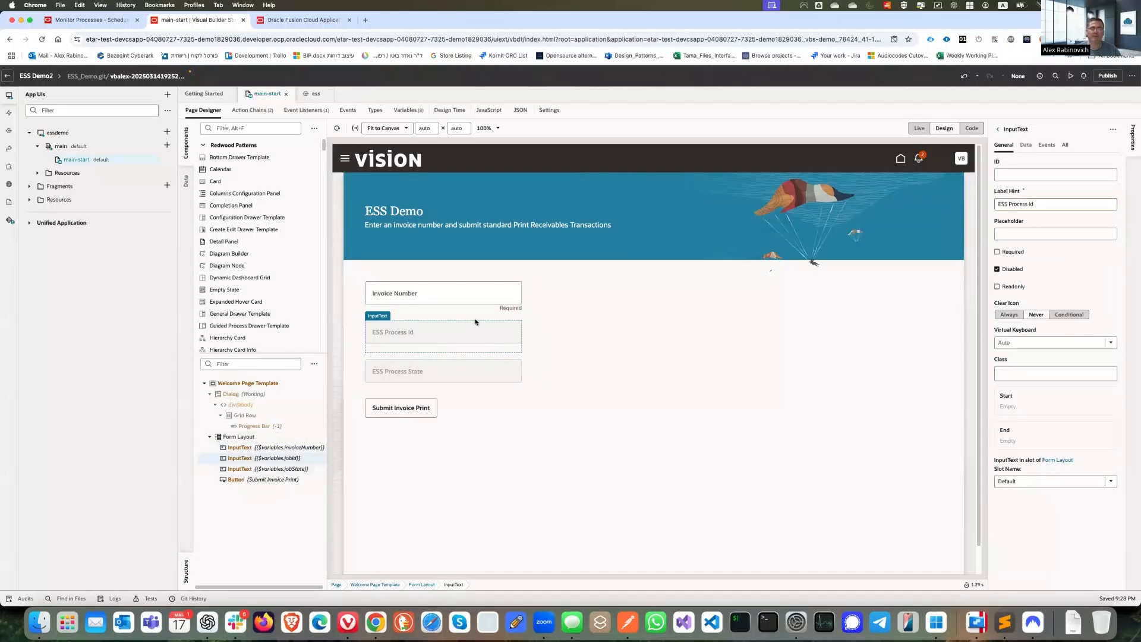
pyautogui.click(418, 375)
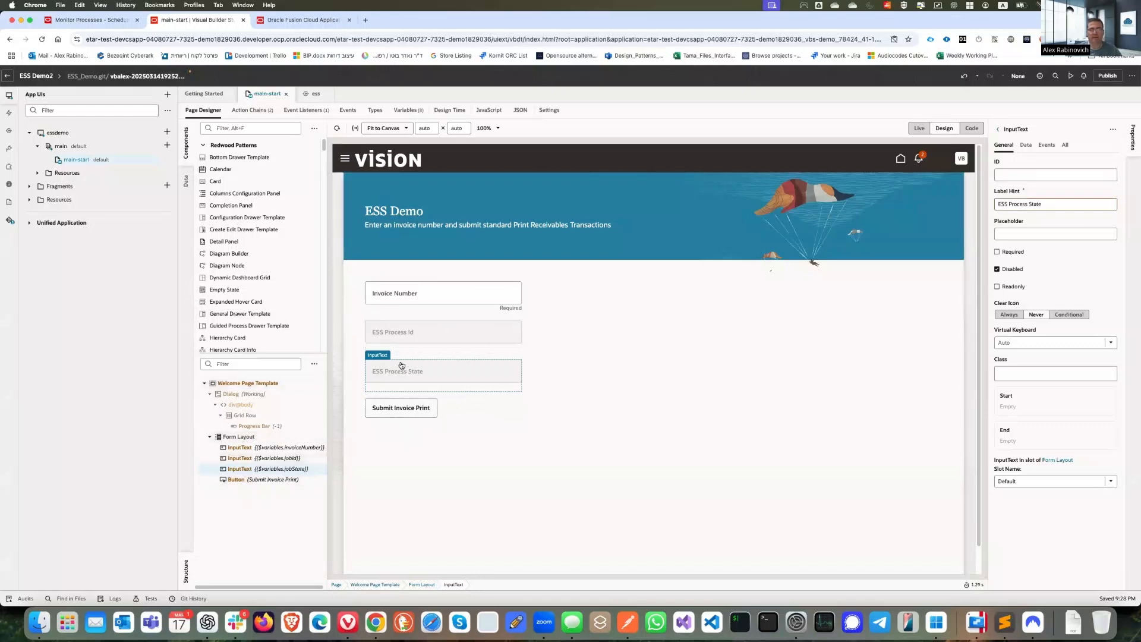
# Step: Check the data value bound to each of the Invoice Number, ESS Process Id and ESS Process State fields
pyautogui.click(427, 298)
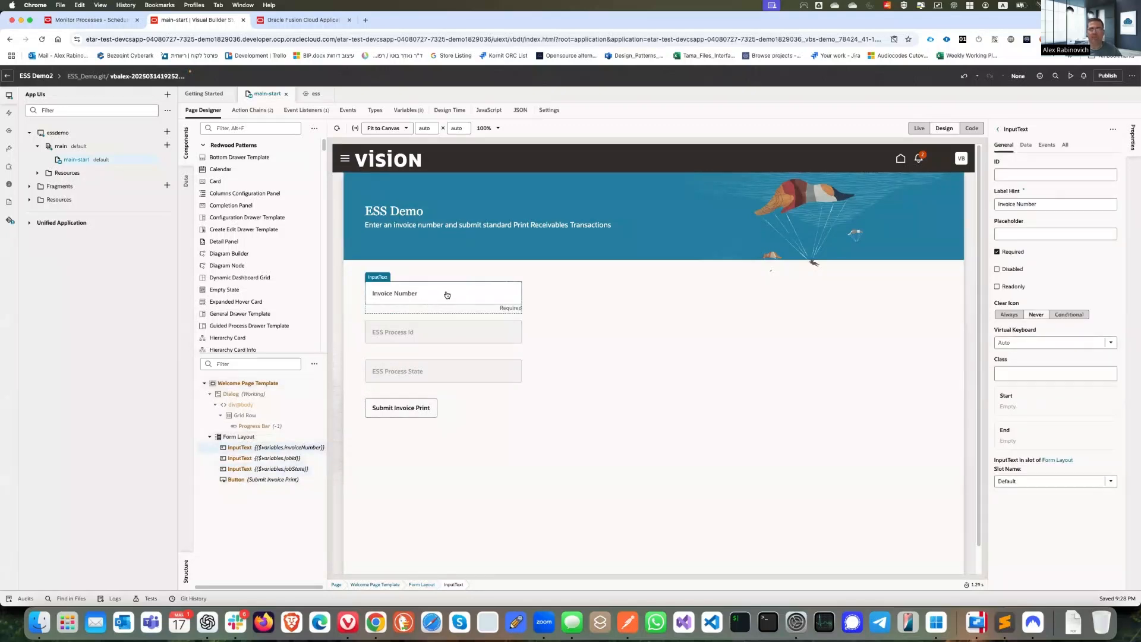
pyautogui.click(1026, 145)
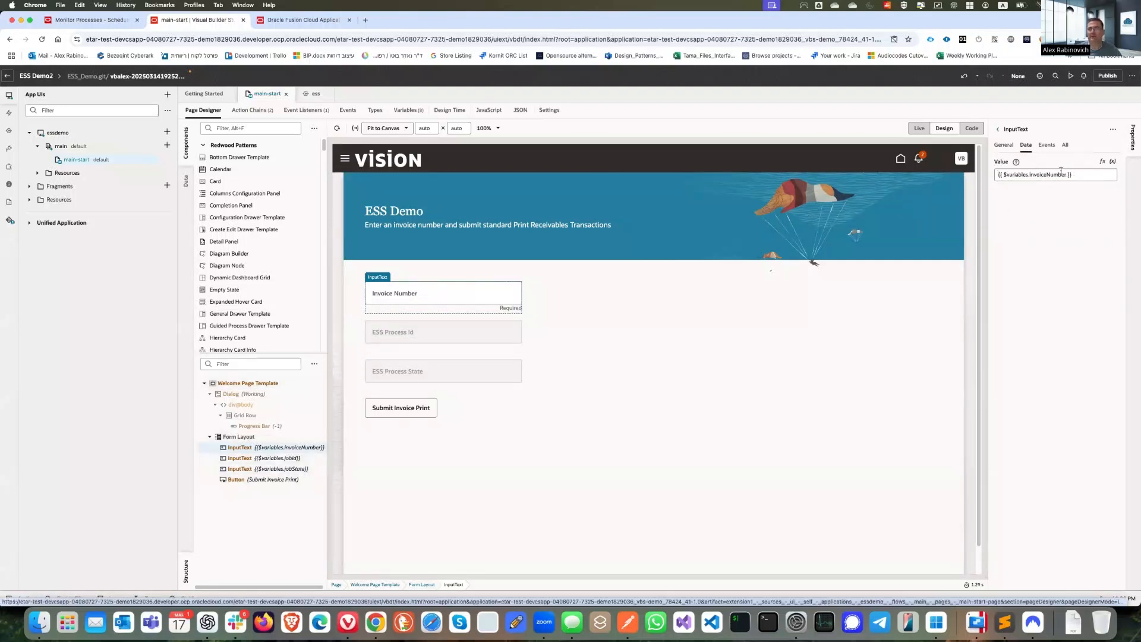
pyautogui.click(1054, 176)
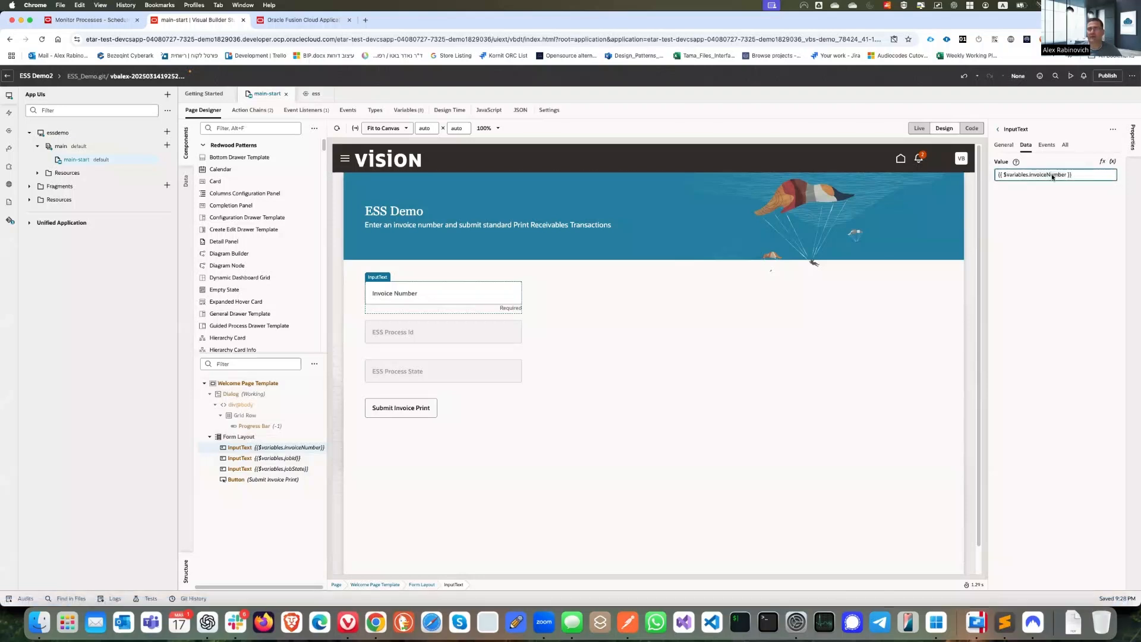
pyautogui.click(472, 332)
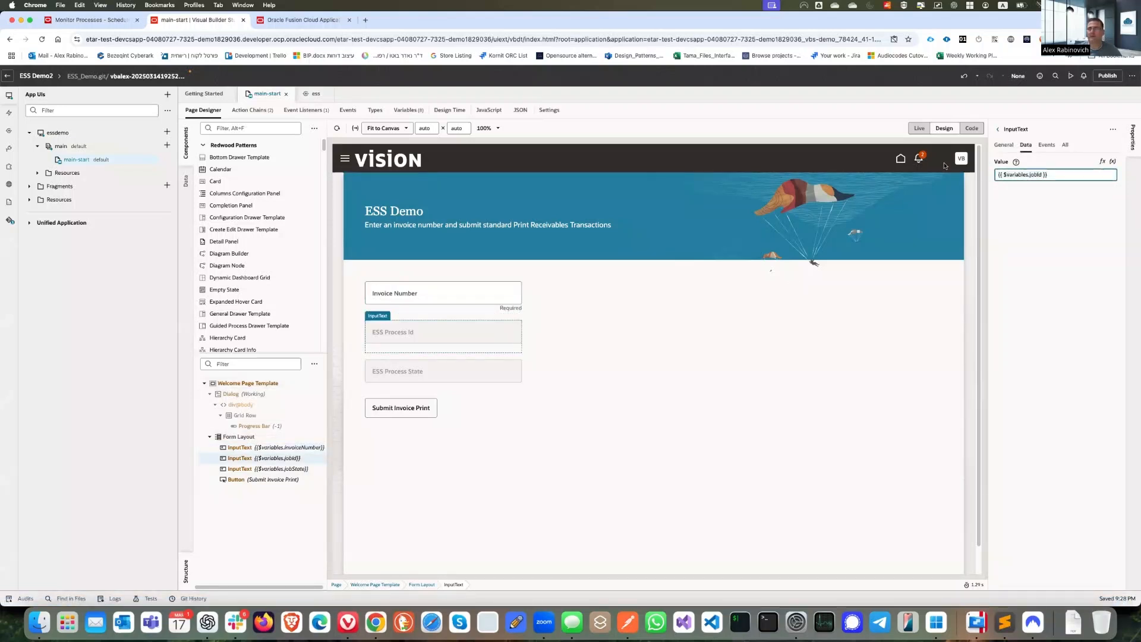
pyautogui.click(460, 374)
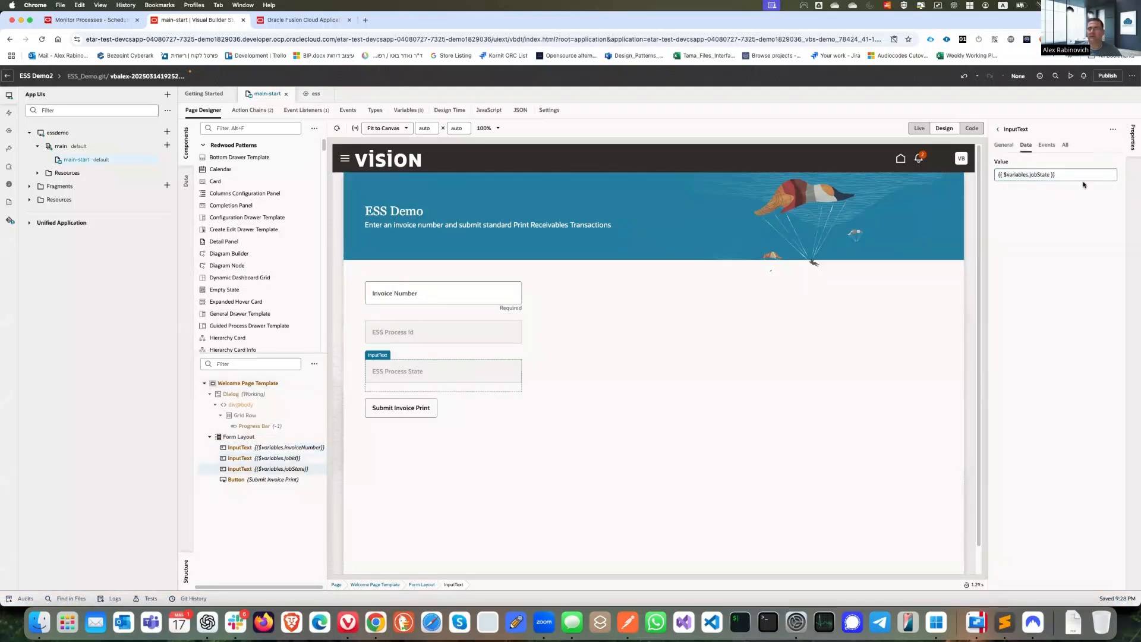
# Step: Review the main-start page's variables and action chains, and return to the page design
pyautogui.click(408, 110)
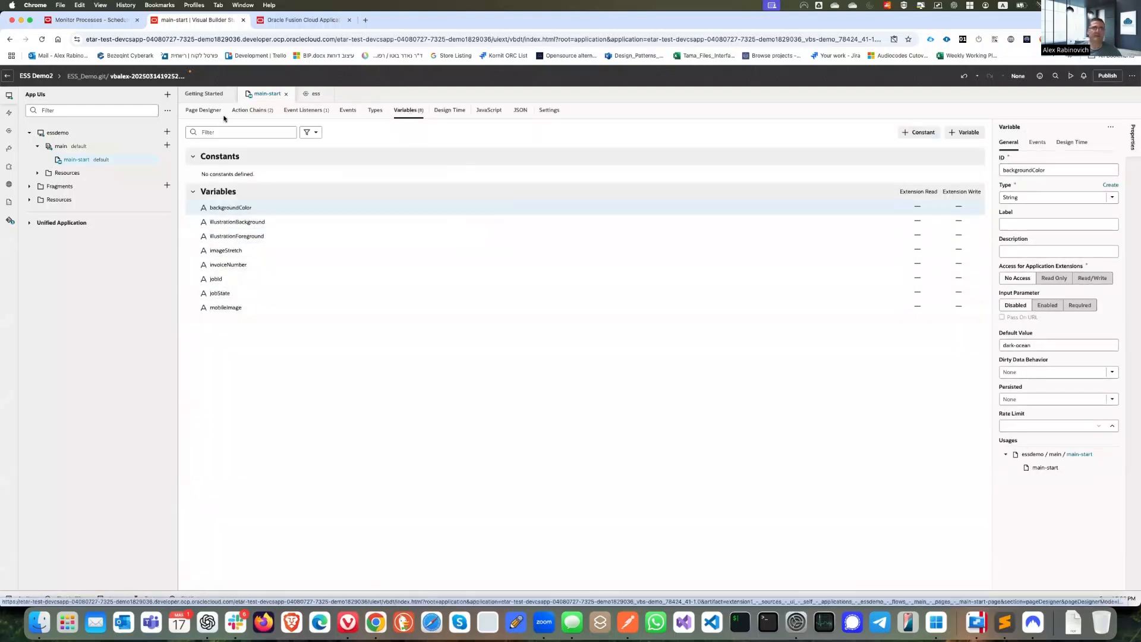
pyautogui.click(252, 110)
pyautogui.click(203, 110)
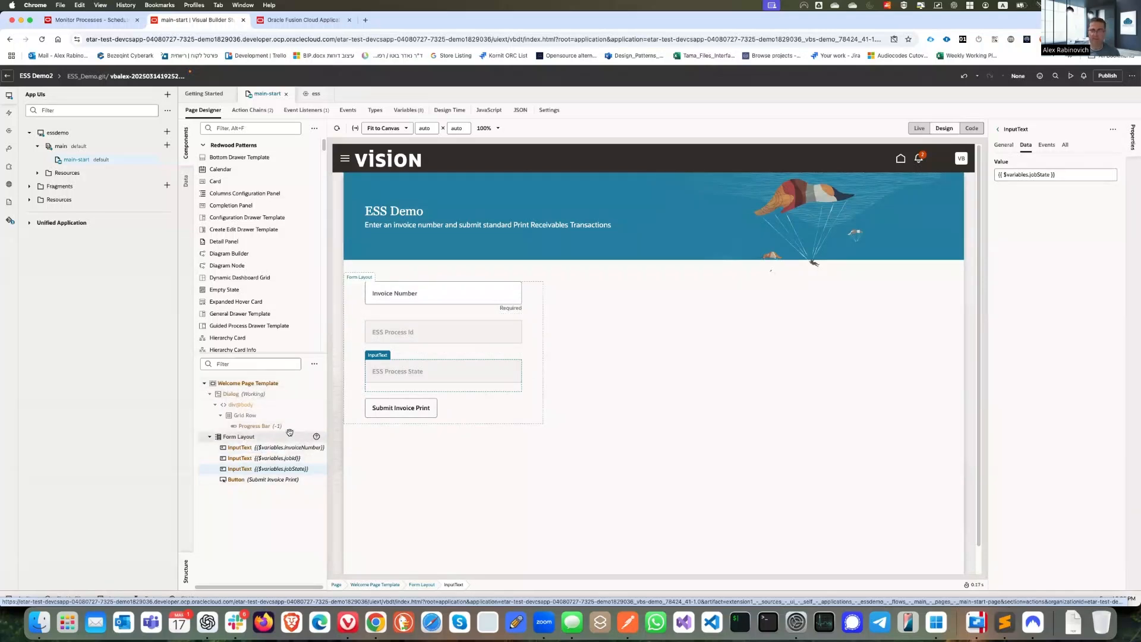
# Step: Select the Submit Invoice Print button and view the event that it triggers
pyautogui.moveTo(316, 438)
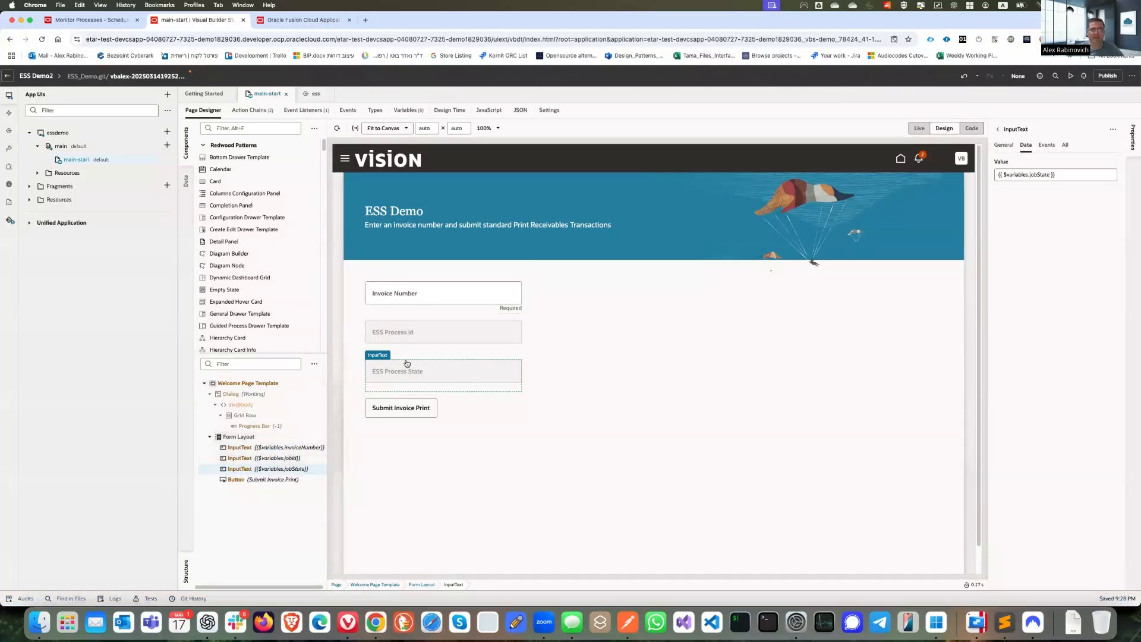
pyautogui.click(397, 409)
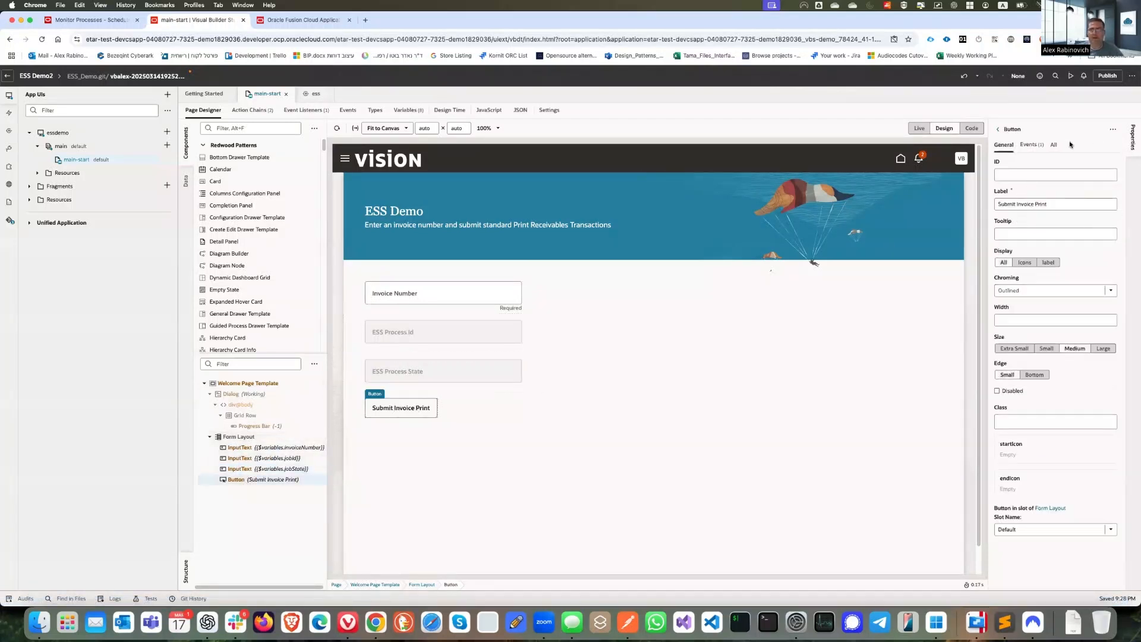
pyautogui.click(1035, 145)
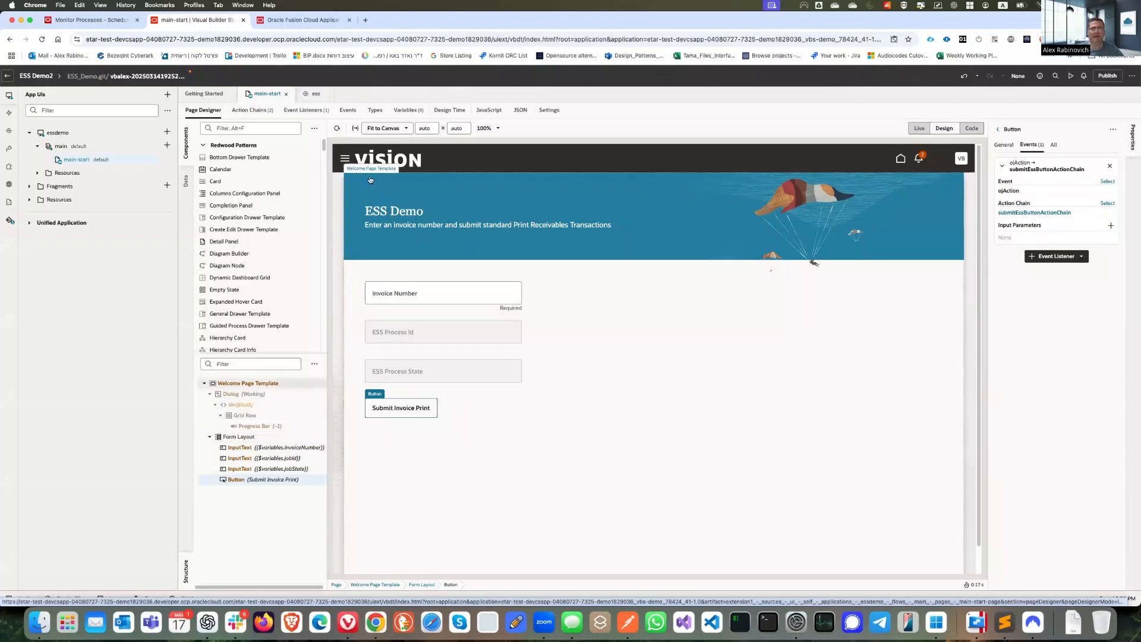
# Step: Check the page's event listeners and open the submitEssButtonActionChain action chain
pyautogui.click(292, 112)
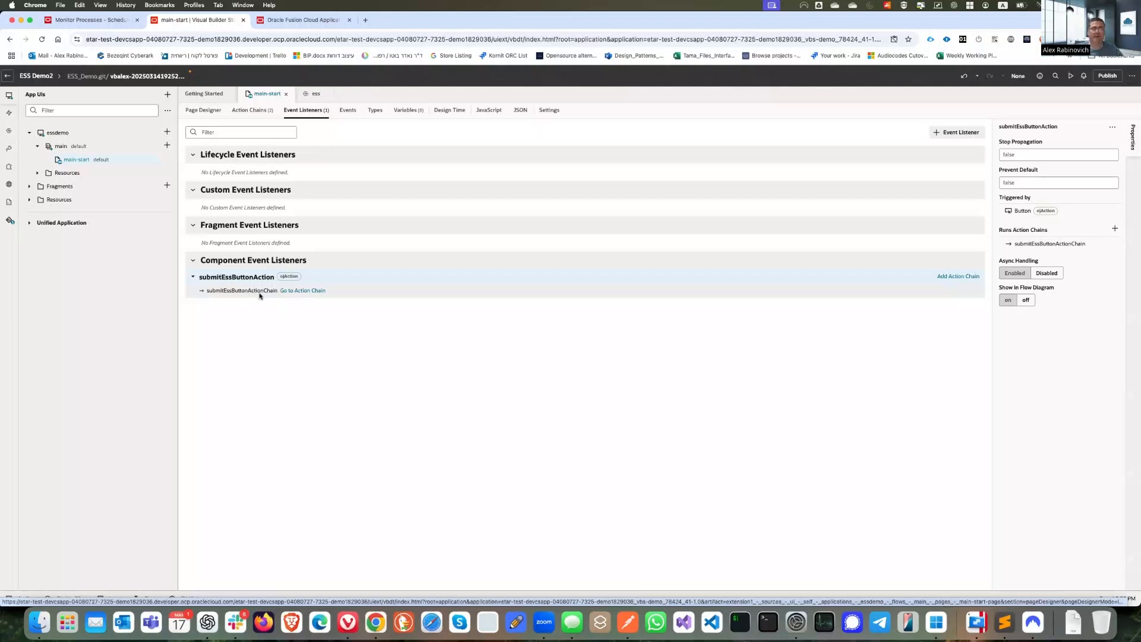
pyautogui.click(252, 110)
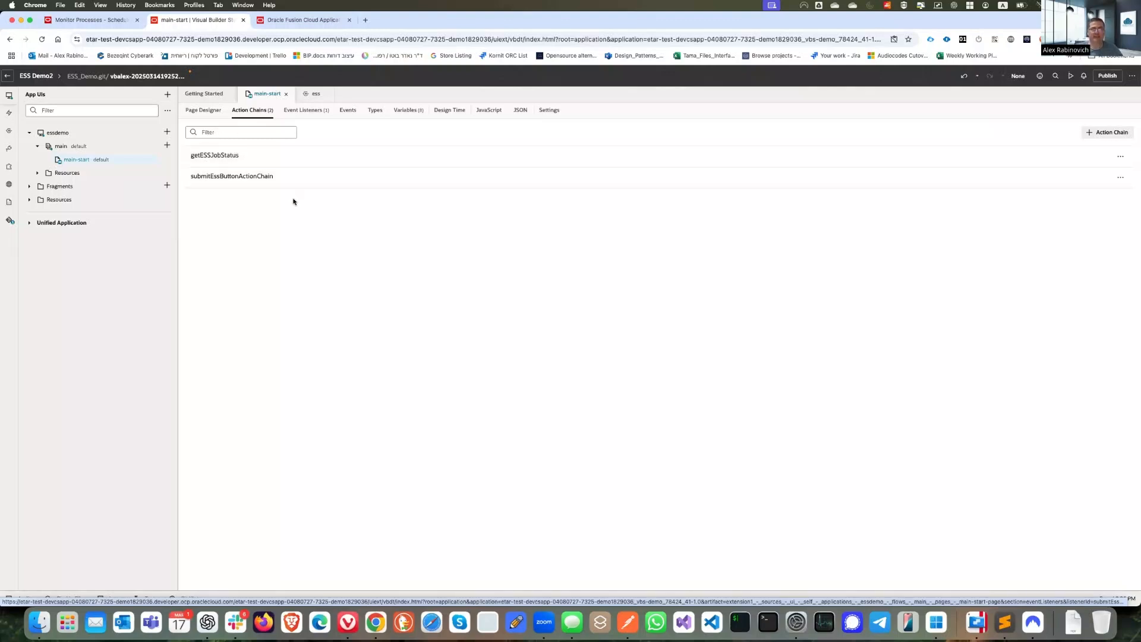
pyautogui.click(254, 178)
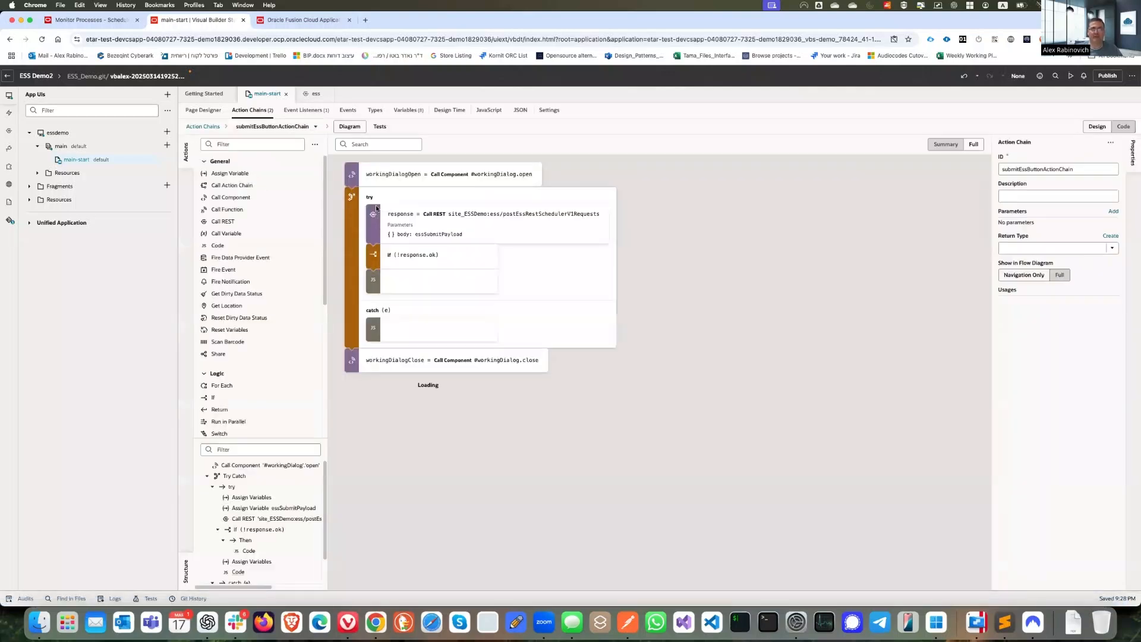
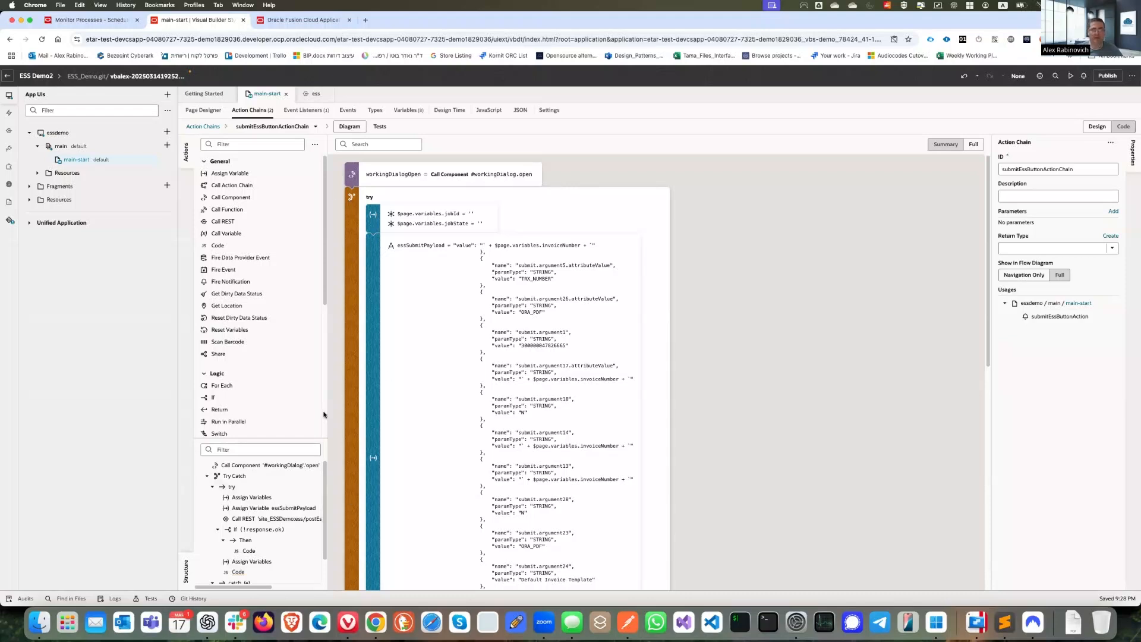
# Step: Show the page's source code and highlight the markup of the Working dialog with its progress bar
pyautogui.click(214, 111)
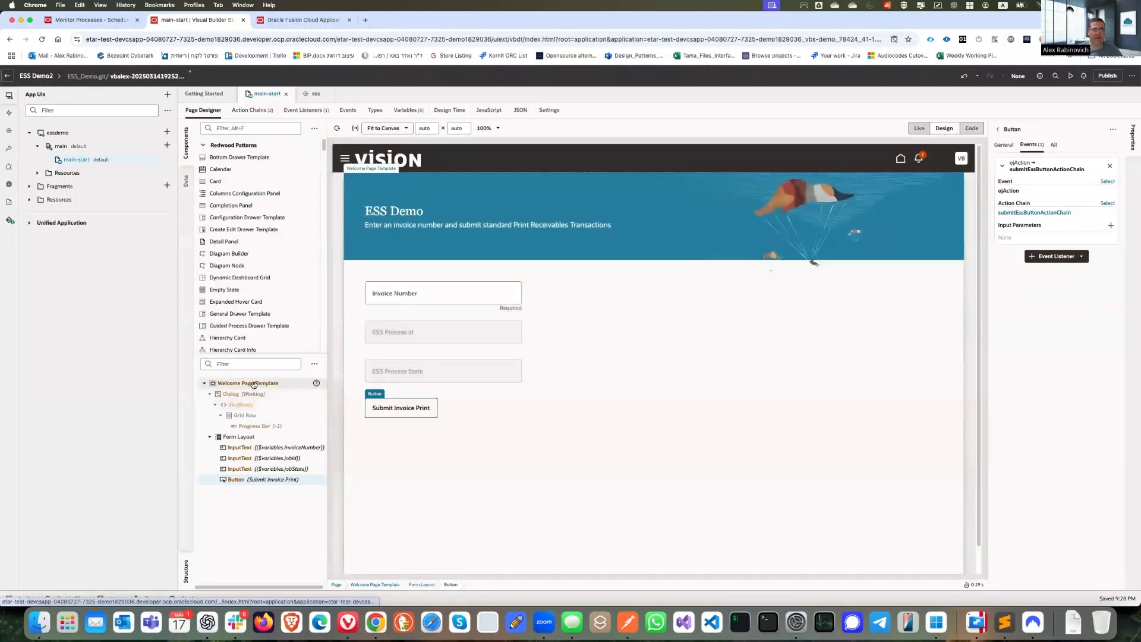
pyautogui.click(253, 385)
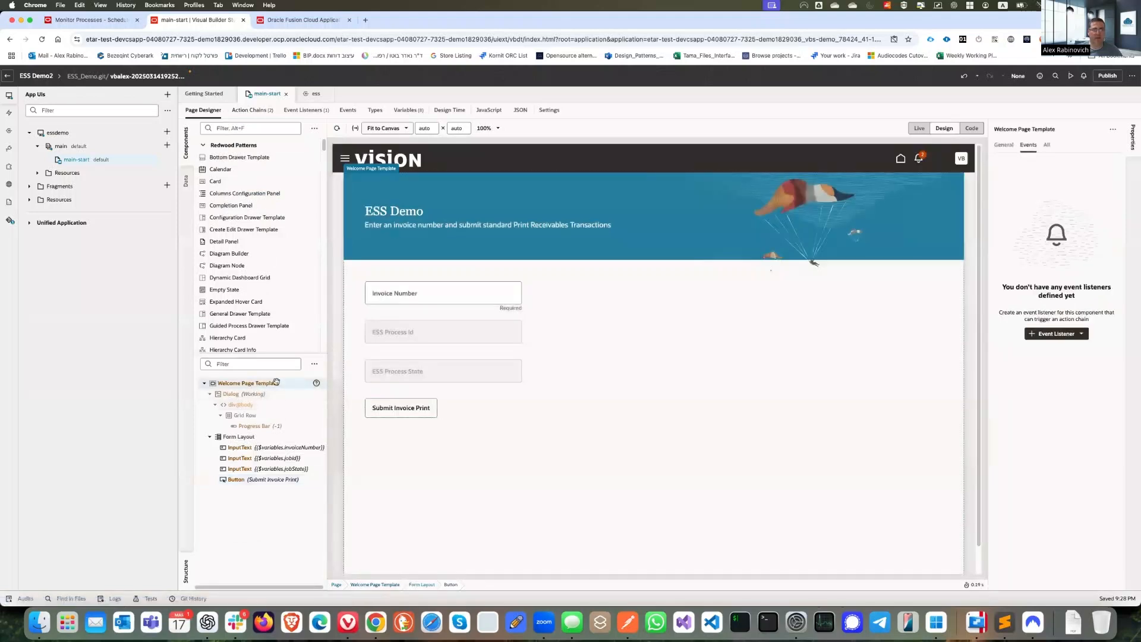
pyautogui.click(972, 127)
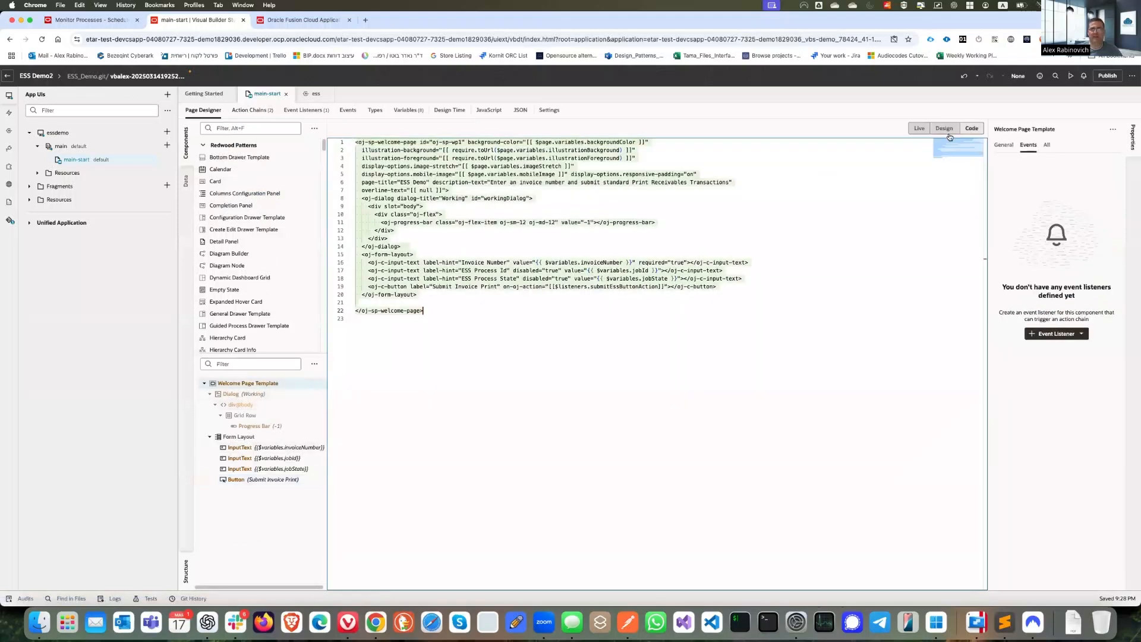
pyautogui.click(462, 247)
pyautogui.moveTo(388, 239); pyautogui.dragTo(324, 198)
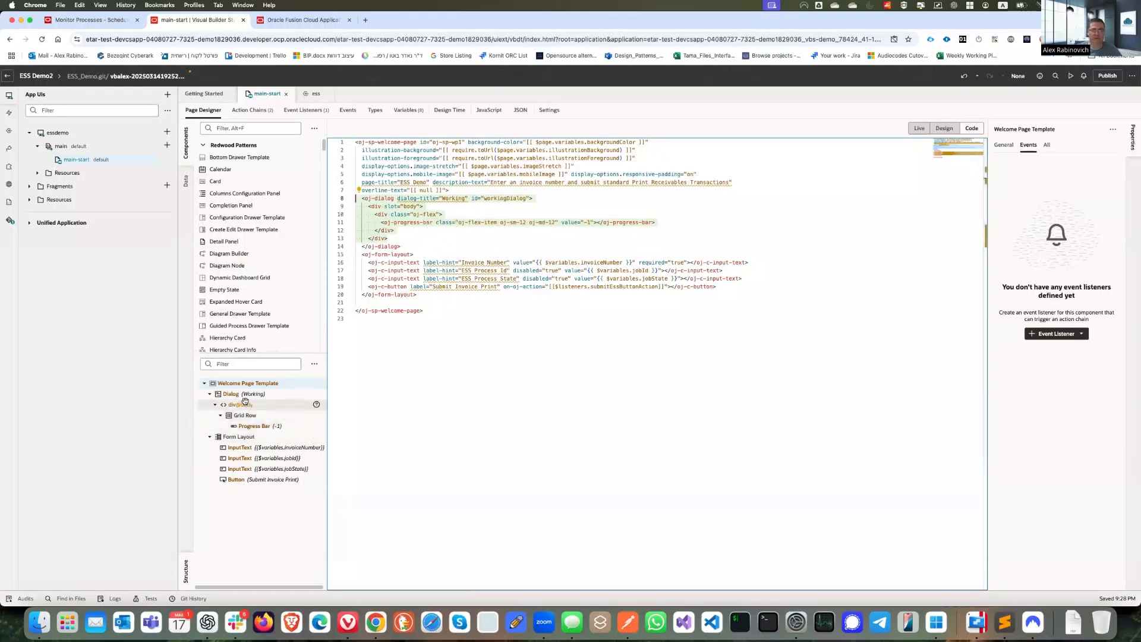
# Step: Return to the visual page design and examine the Working dialog's general properties, including its ID and initial visibility
pyautogui.click(944, 128)
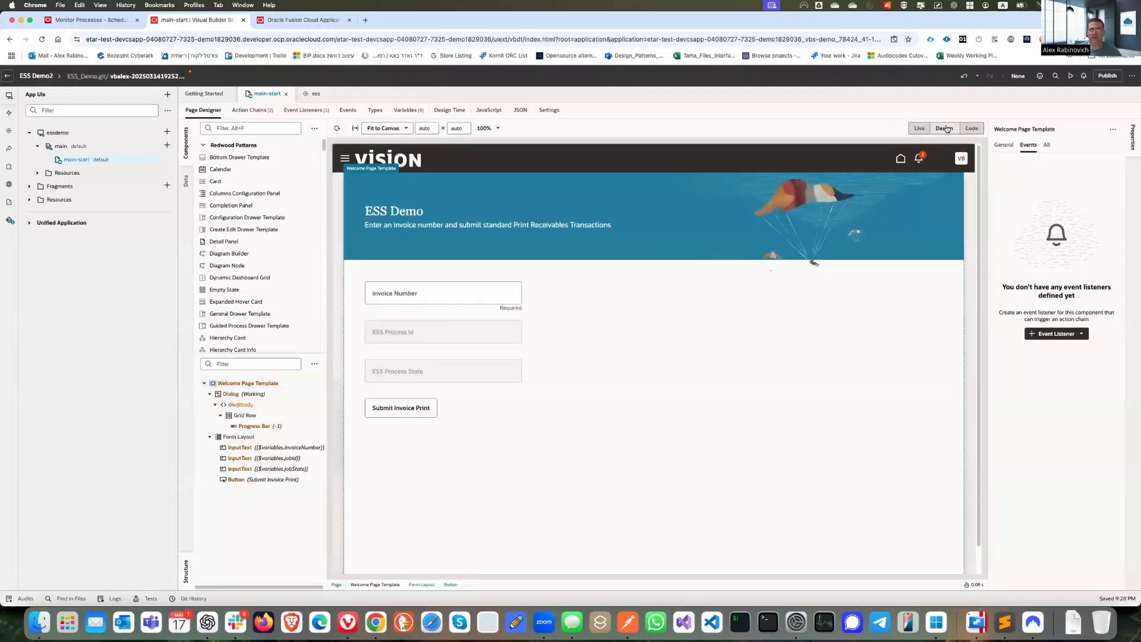
pyautogui.click(247, 395)
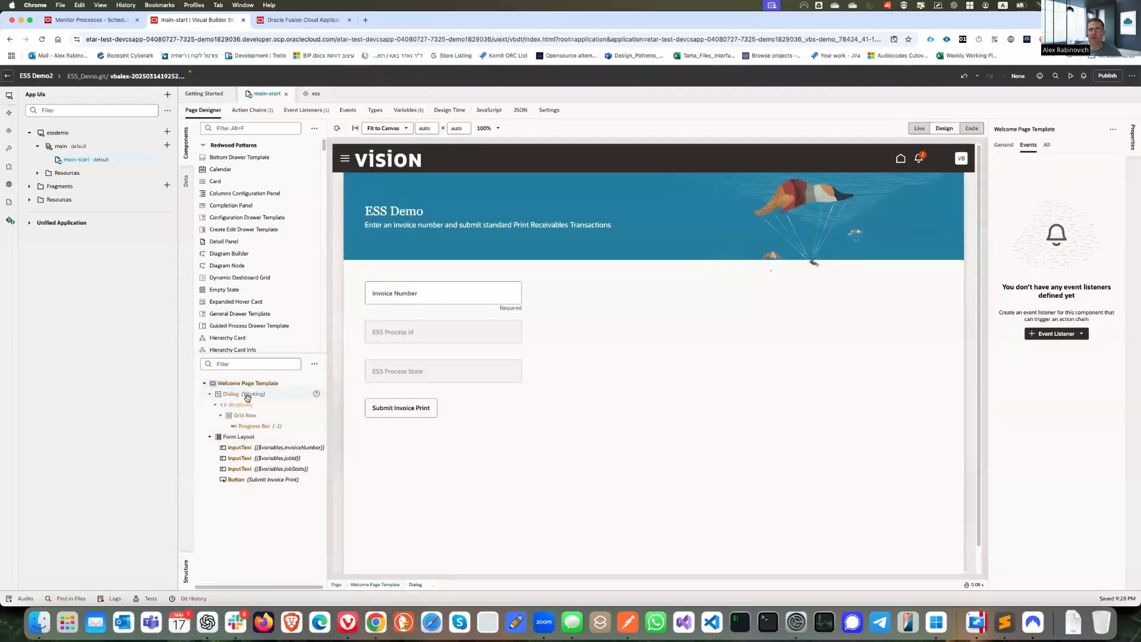
pyautogui.click(1004, 145)
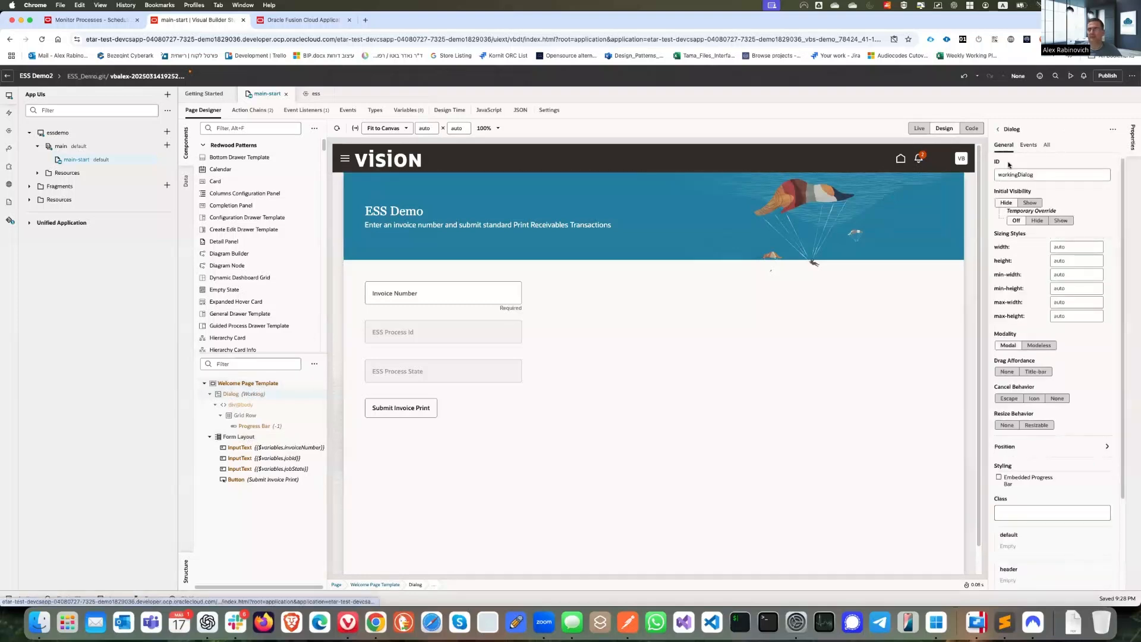
pyautogui.click(1006, 202)
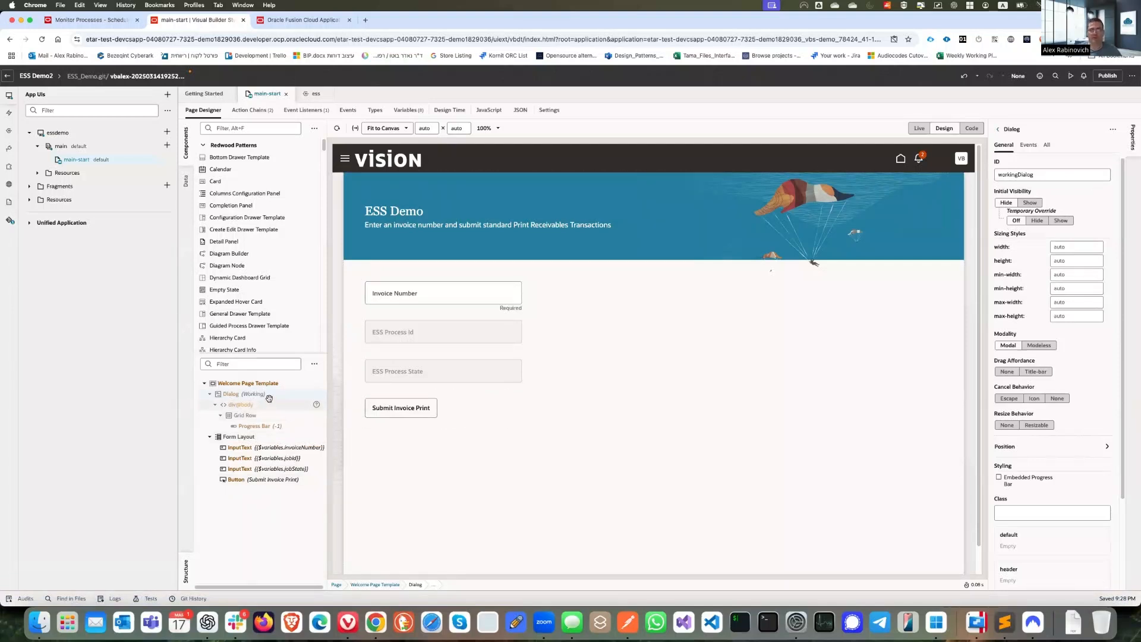
# Step: Inspect the call that opens workingDialog in submitEssButtonActionChain and look over the rest of the chain
pyautogui.click(258, 110)
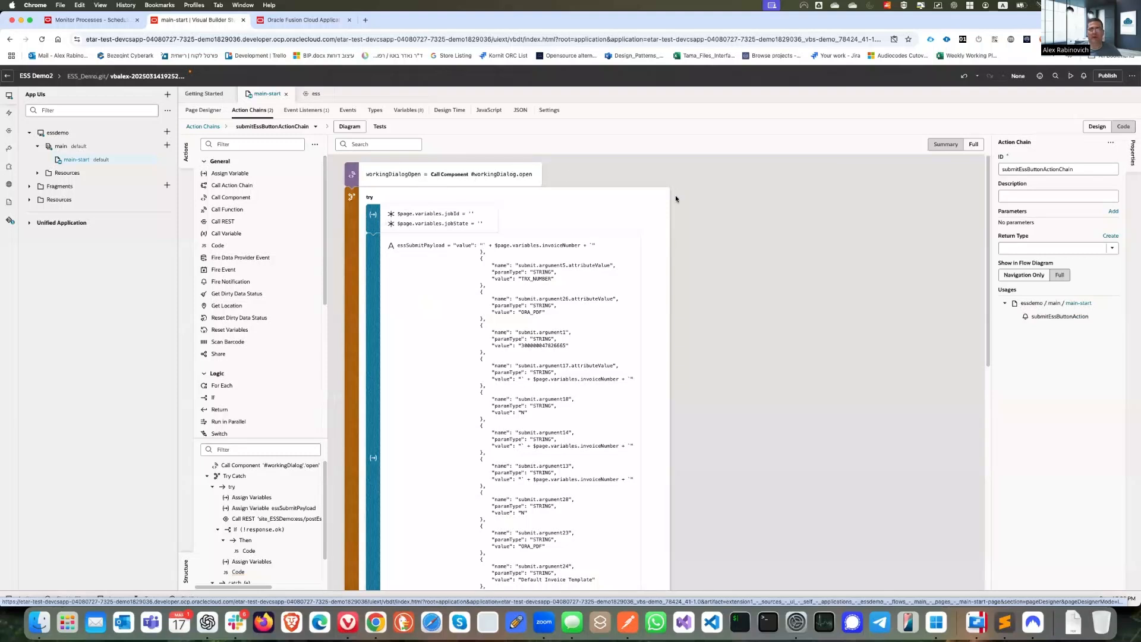
pyautogui.click(458, 179)
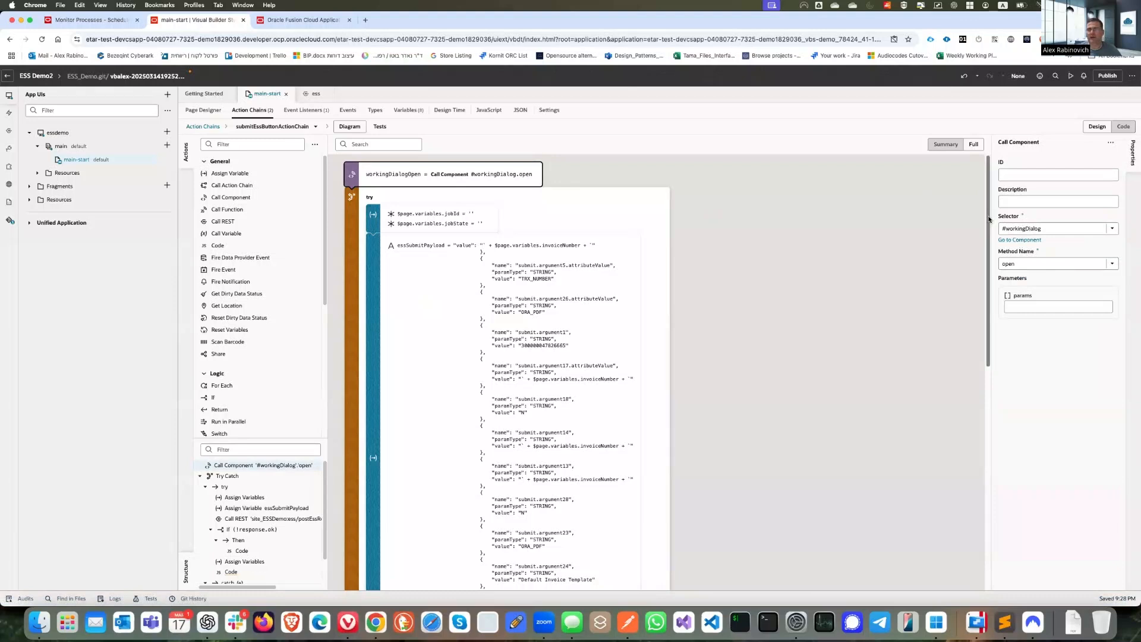
pyautogui.moveTo(990, 222); pyautogui.dragTo(987, 445)
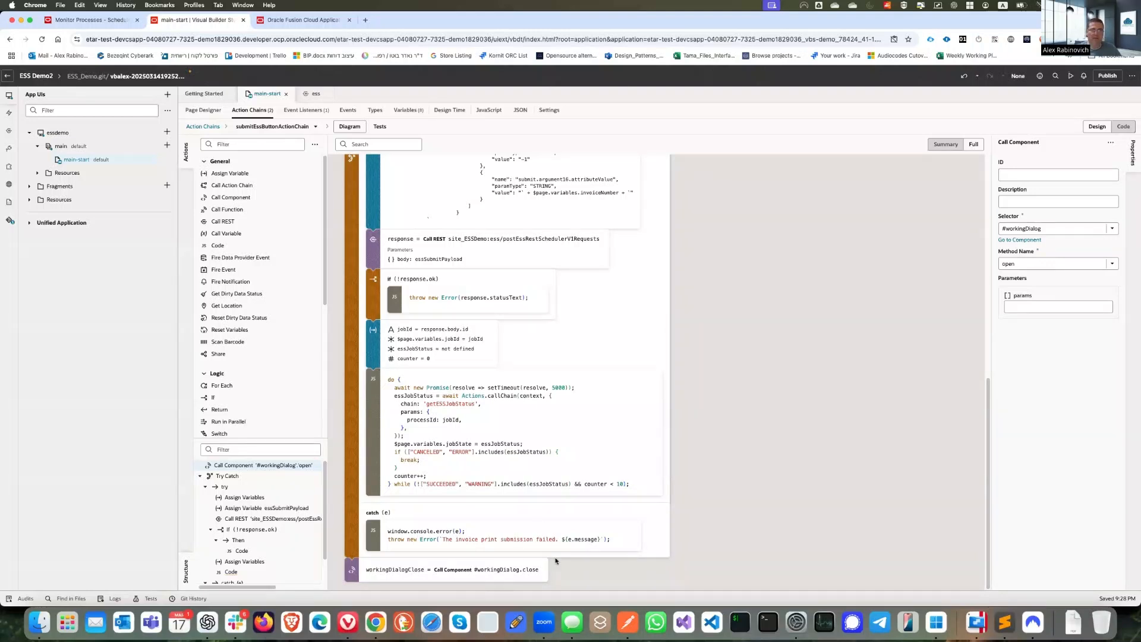
pyautogui.scroll(5, 603, 559)
pyautogui.scroll(4, 607, 563)
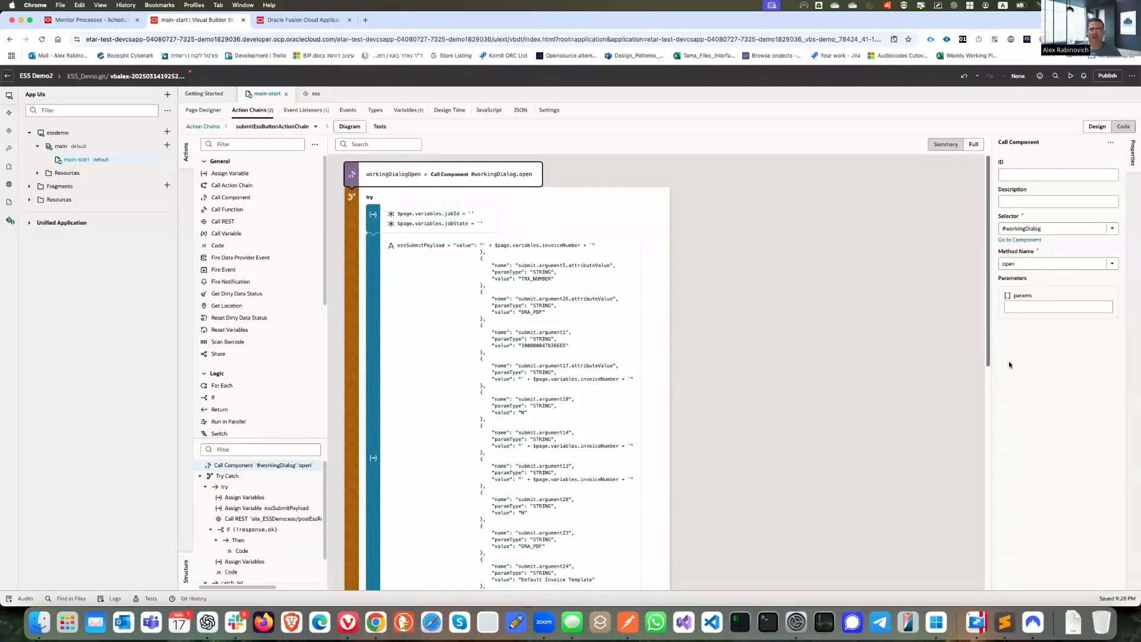
# Step: Inspect the call that closes workingDialog and the catch block, and return to the start of the action chain
pyautogui.scroll(-15, 805, 515)
pyautogui.click(500, 569)
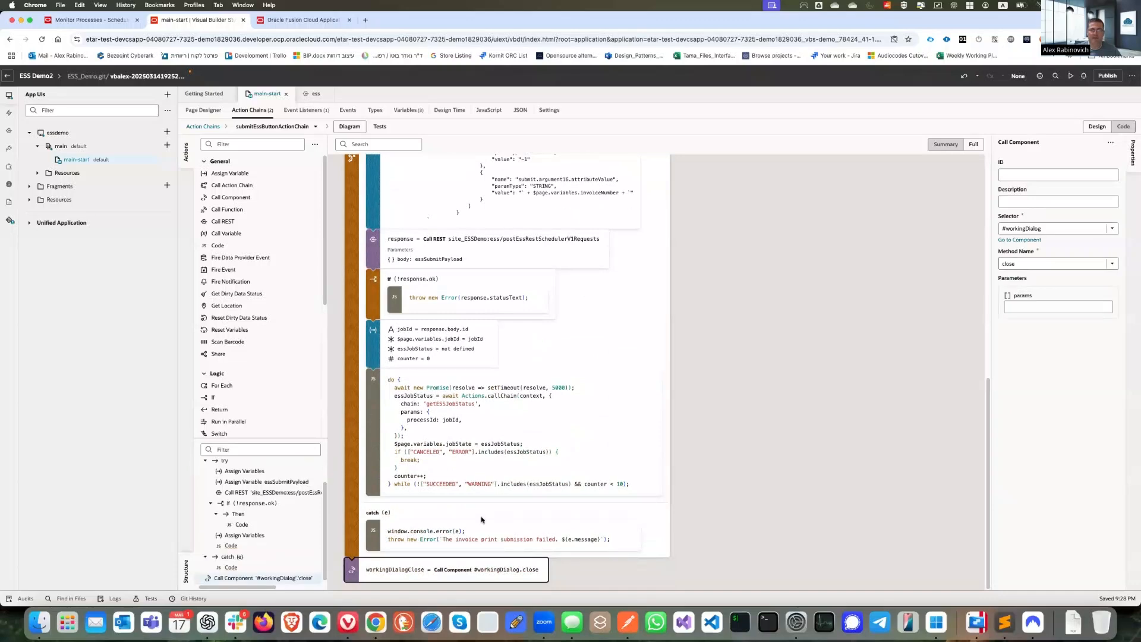
pyautogui.click(499, 515)
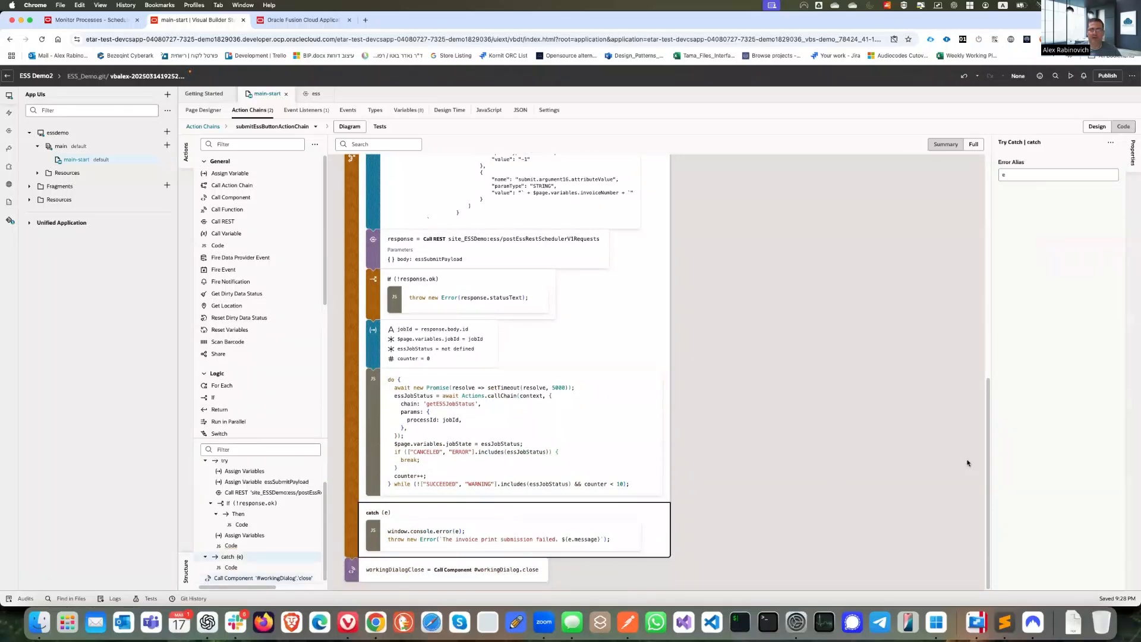
pyautogui.moveTo(990, 463); pyautogui.dragTo(1029, 214)
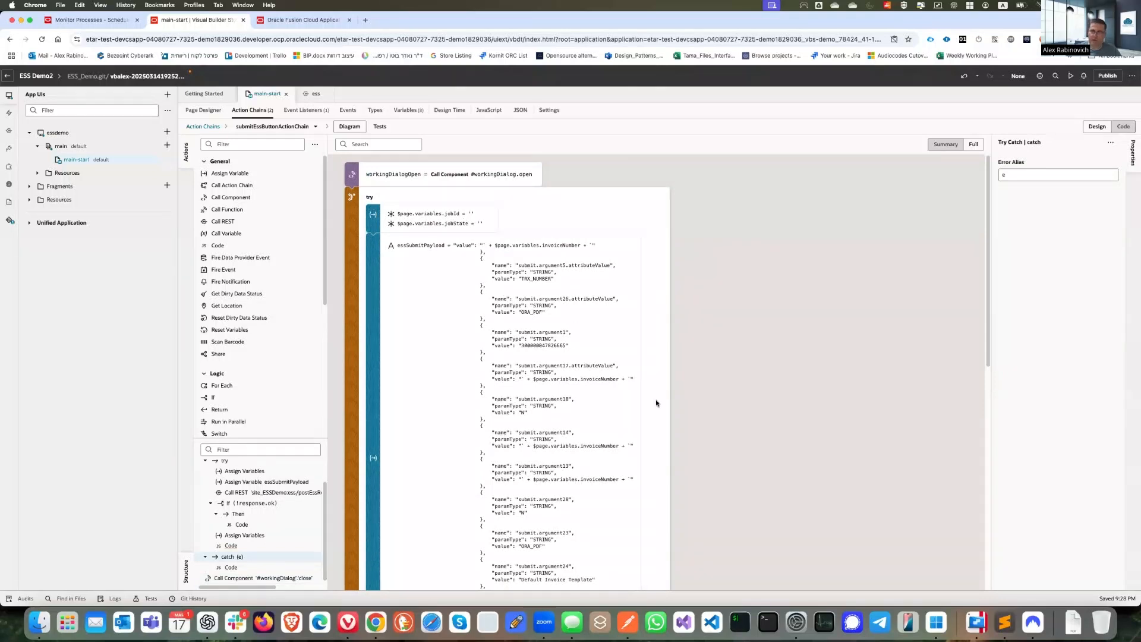
# Step: Look through the submitEssButtonActionChain diagram down to its catch block and inspect the essSubmitPayload variable assignment
pyautogui.moveTo(990, 321); pyautogui.dragTo(995, 552)
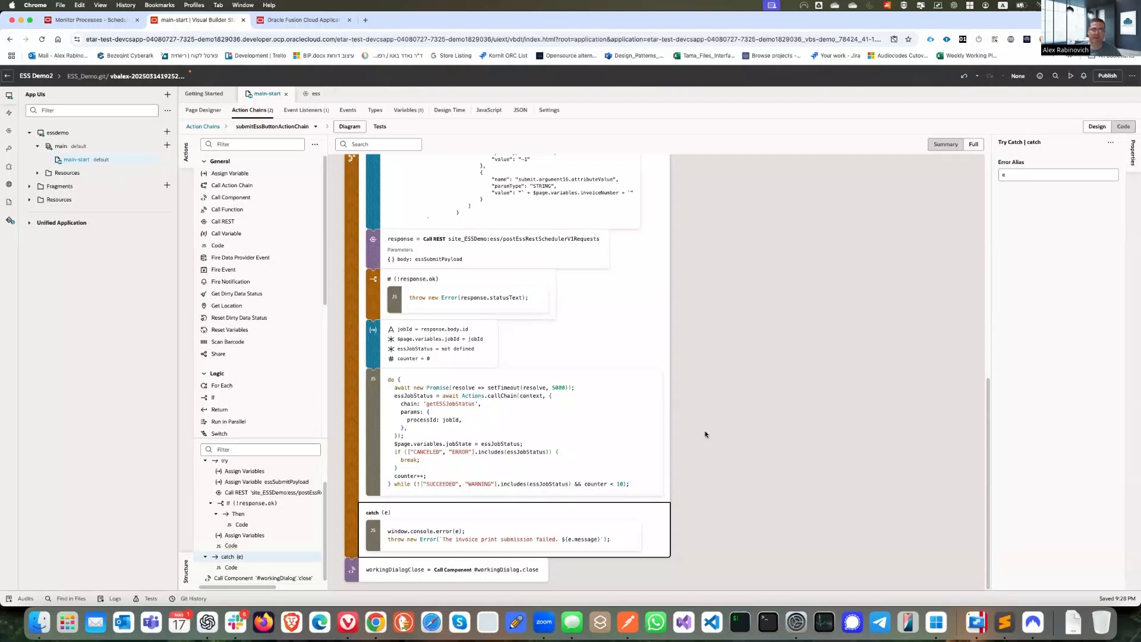
pyautogui.moveTo(988, 523); pyautogui.dragTo(980, 296)
pyautogui.click(621, 286)
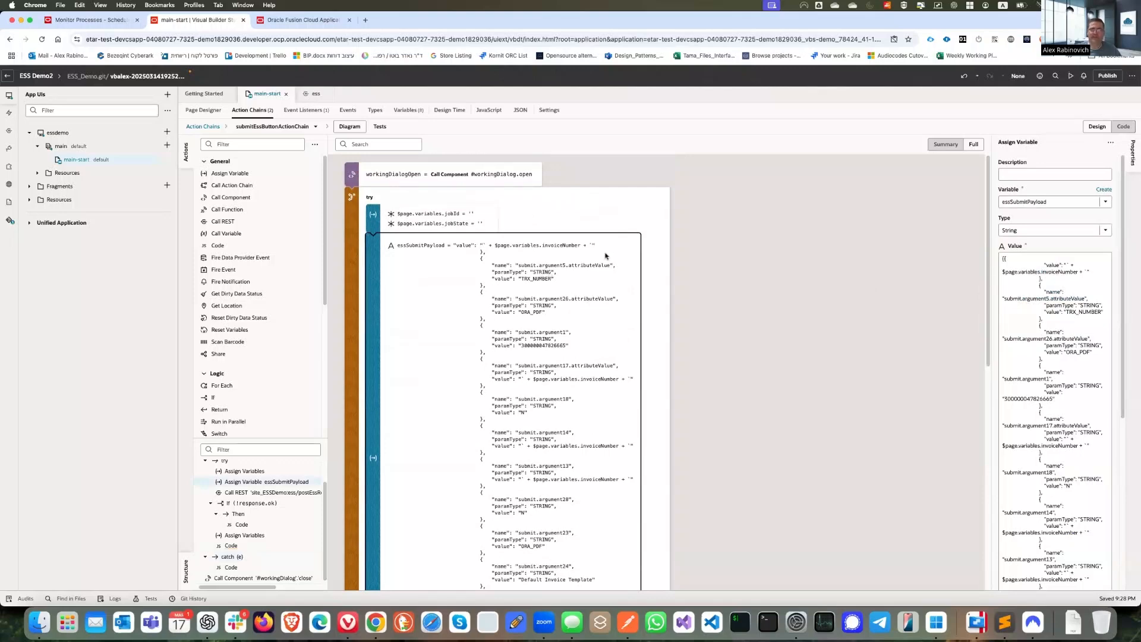
# Step: Show the action chain's source code and locate the essSubmitPayload constant at the start of the try block
pyautogui.click(1123, 127)
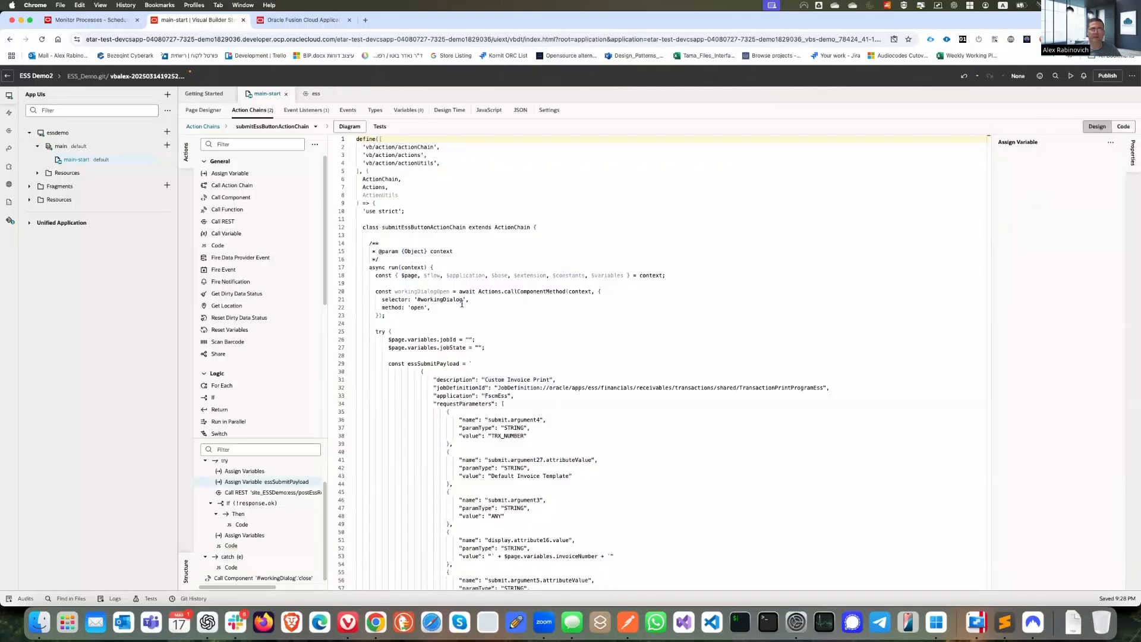
pyautogui.click(490, 357)
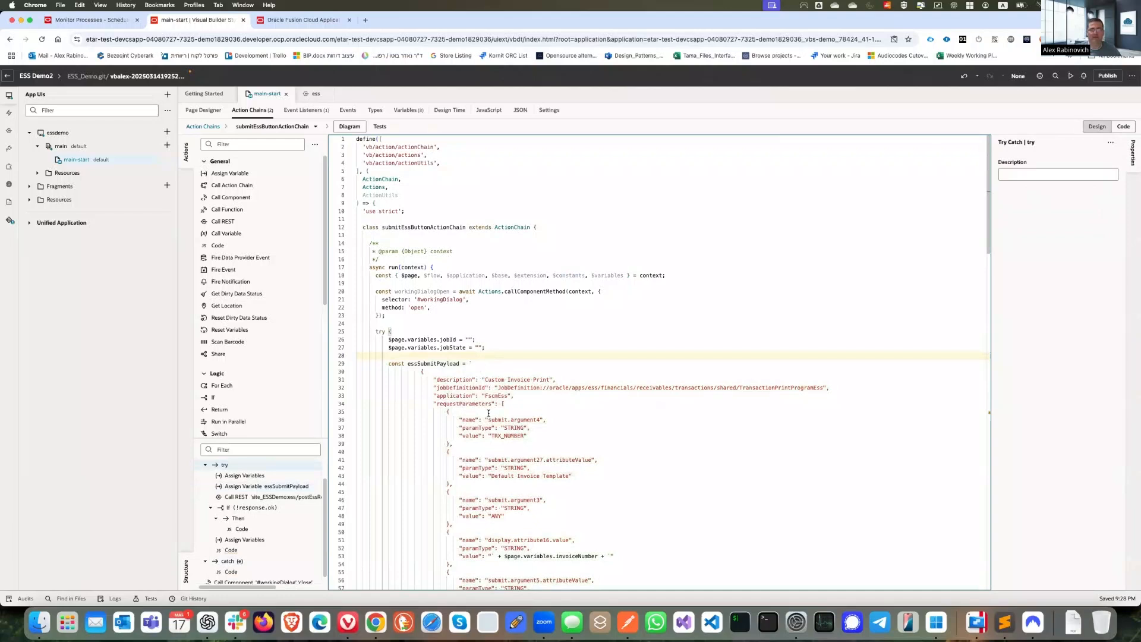
pyautogui.scroll(-3, 496, 399)
pyautogui.click(470, 297)
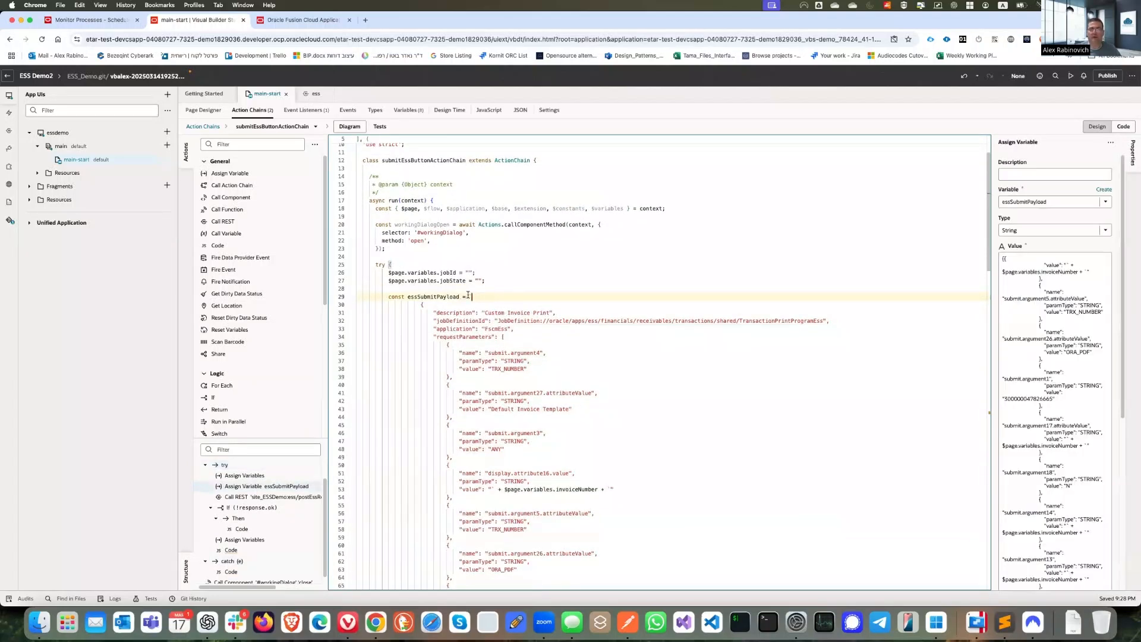
pyautogui.doubleClick(418, 296)
pyautogui.click(500, 293)
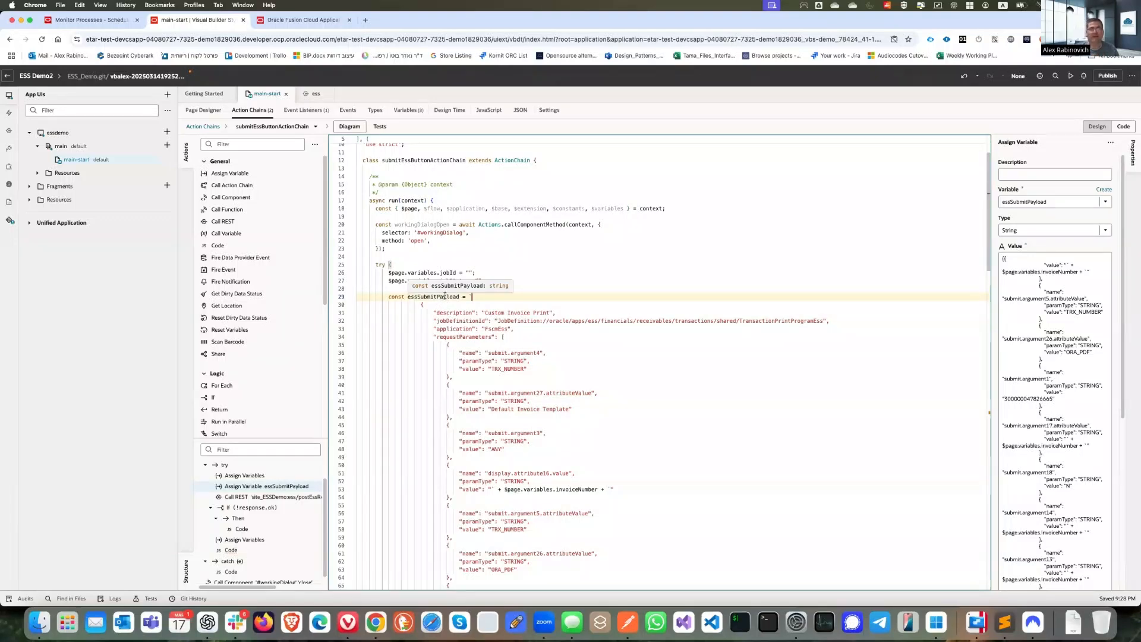
# Step: Switch to Postman, review the JSON body of the Submit JOB Minimal request to its end, and select all of it
pyautogui.click(629, 623)
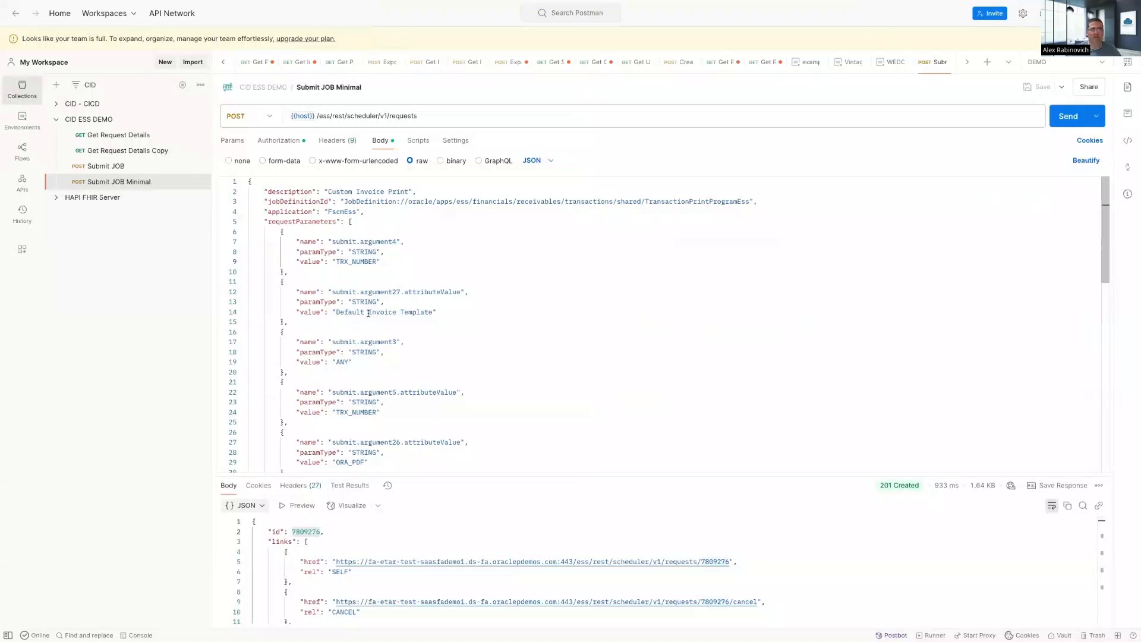
pyautogui.scroll(-10, 362, 254)
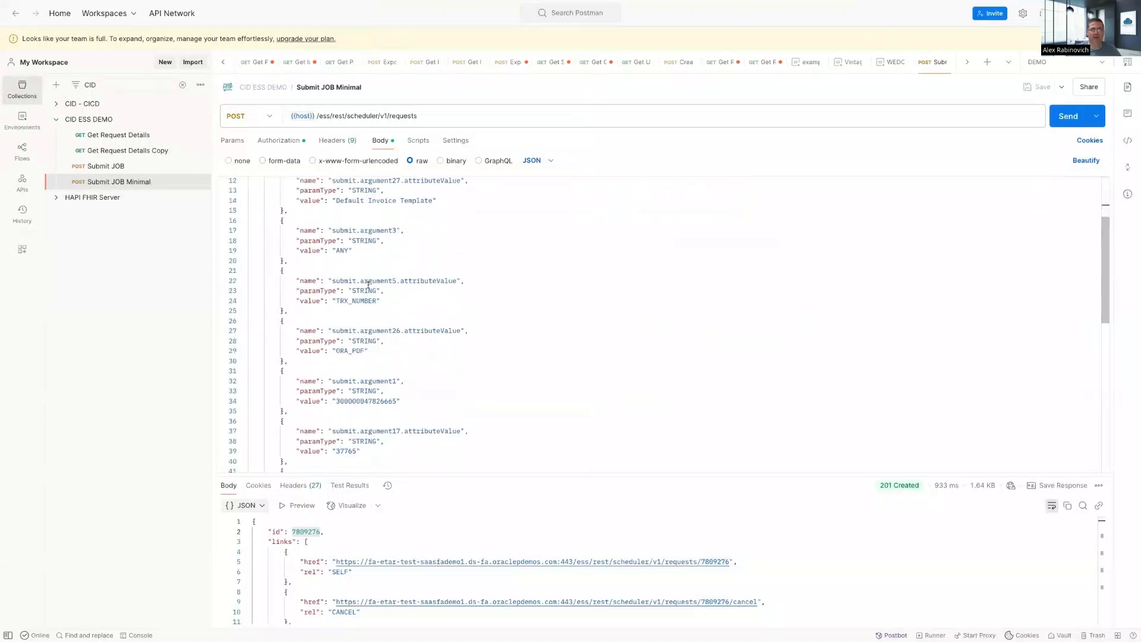
pyautogui.scroll(-2, 369, 296)
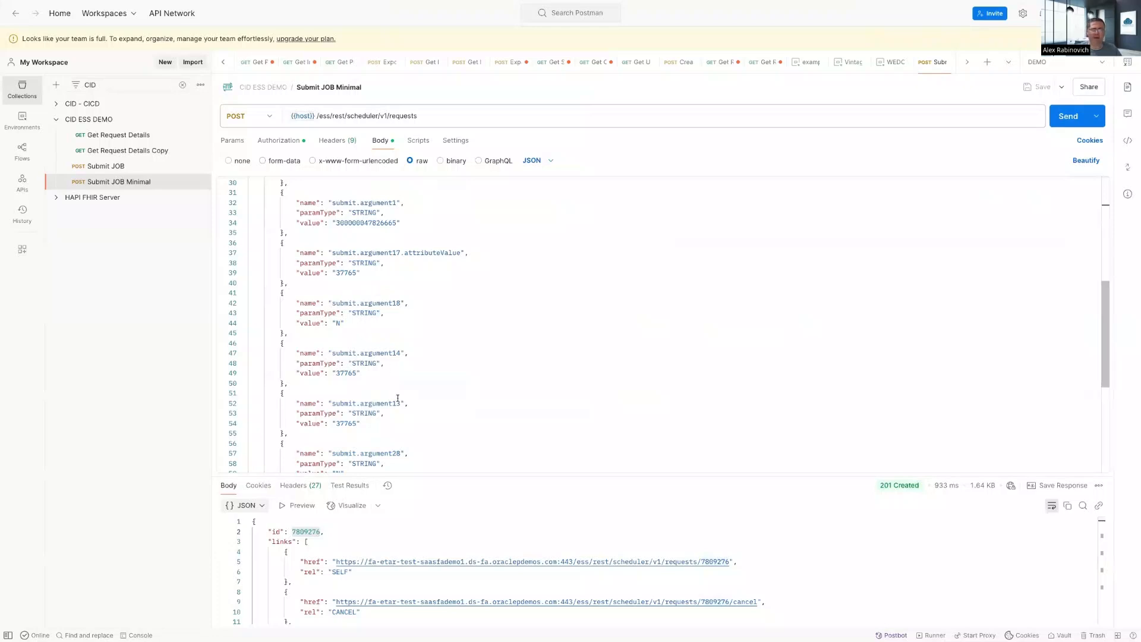
pyautogui.scroll(-2, 398, 398)
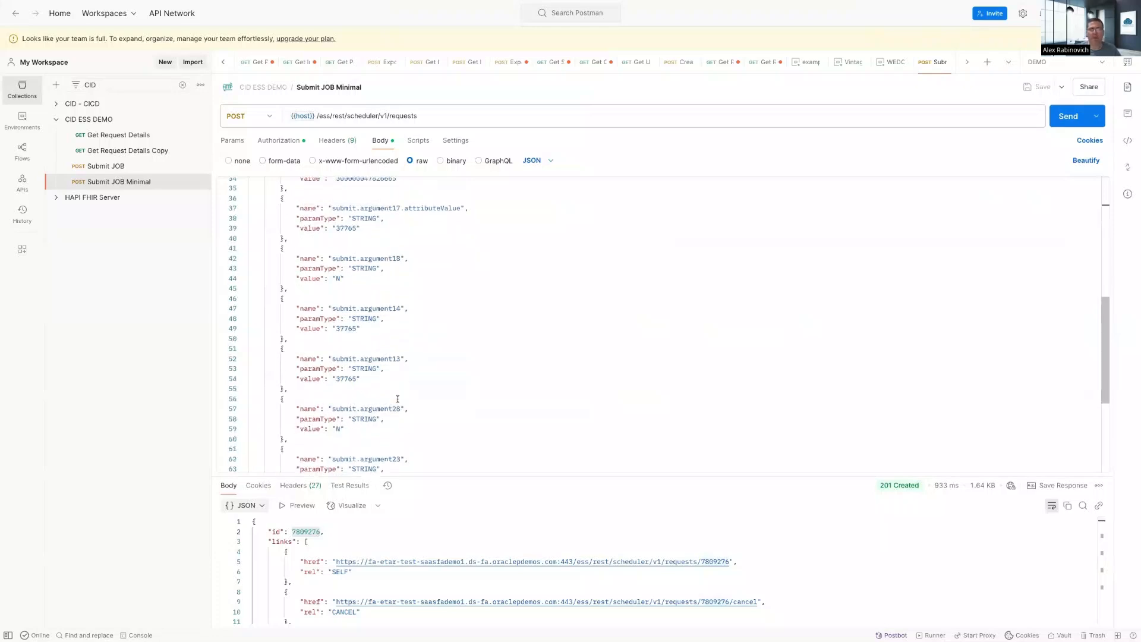
pyautogui.scroll(-8, 398, 398)
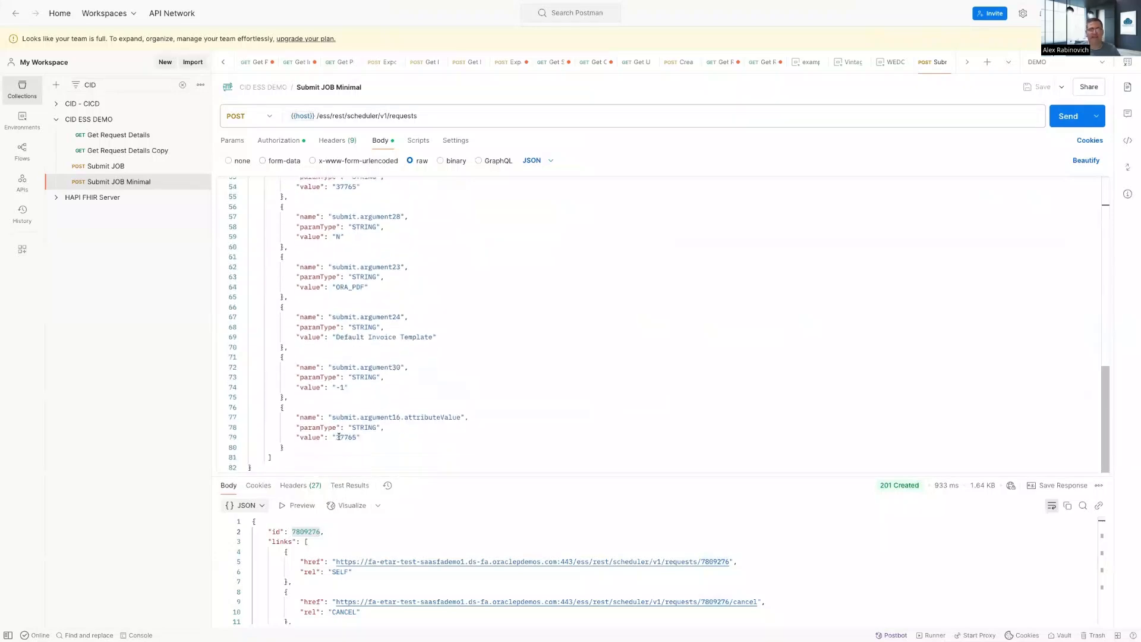
pyautogui.hotkey('ctrl', 'a')
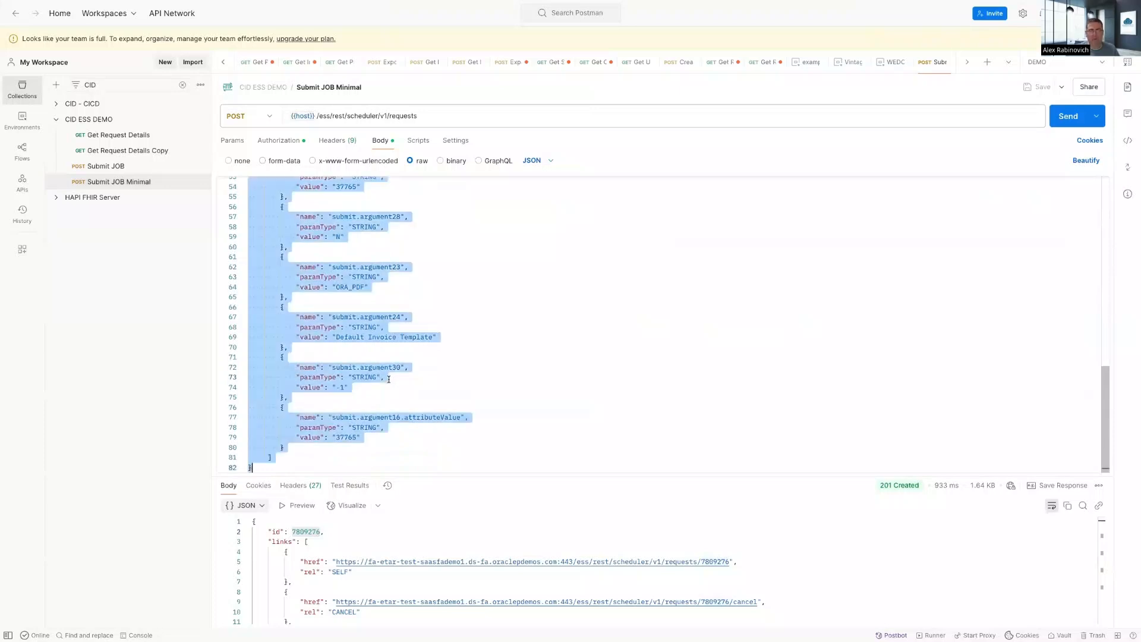
# Step: Return to Visual Builder Studio in Chrome and follow the essSubmitPayload template string from its opening to its closing delimiter
pyautogui.press('super+Tab')
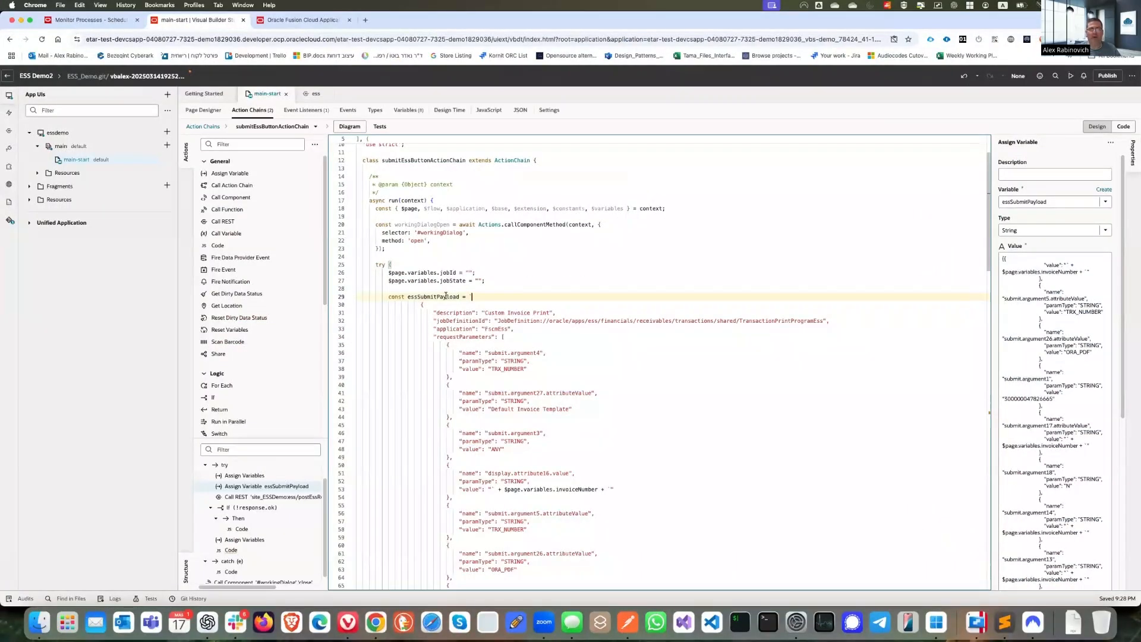
pyautogui.click(478, 295)
pyautogui.scroll(-10, 501, 414)
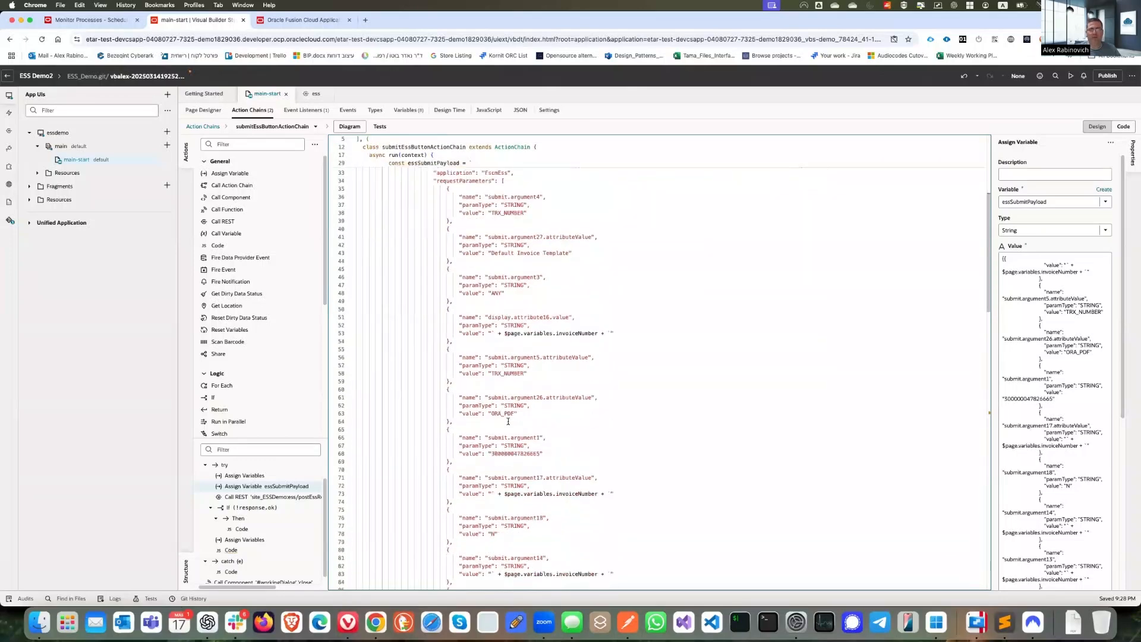
pyautogui.scroll(-15, 507, 424)
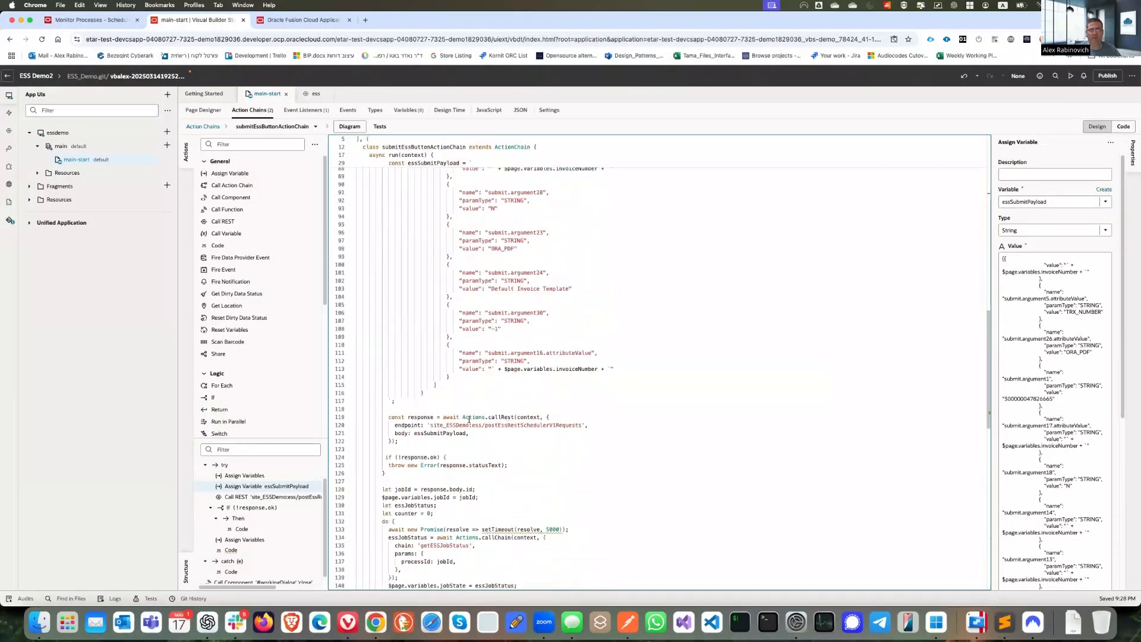
pyautogui.click(393, 401)
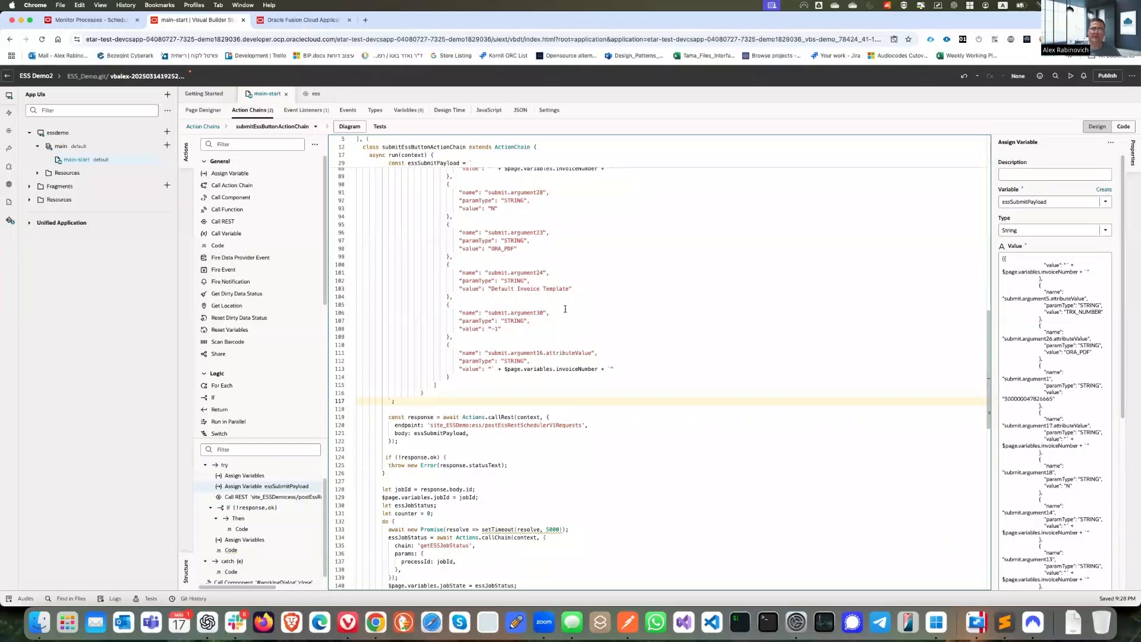
# Step: Examine how the page's invoiceNumber variable is concatenated into the payload, pointing out the display.attribute16.value parameter
pyautogui.scroll(1, 565, 323)
pyautogui.scroll(7, 565, 322)
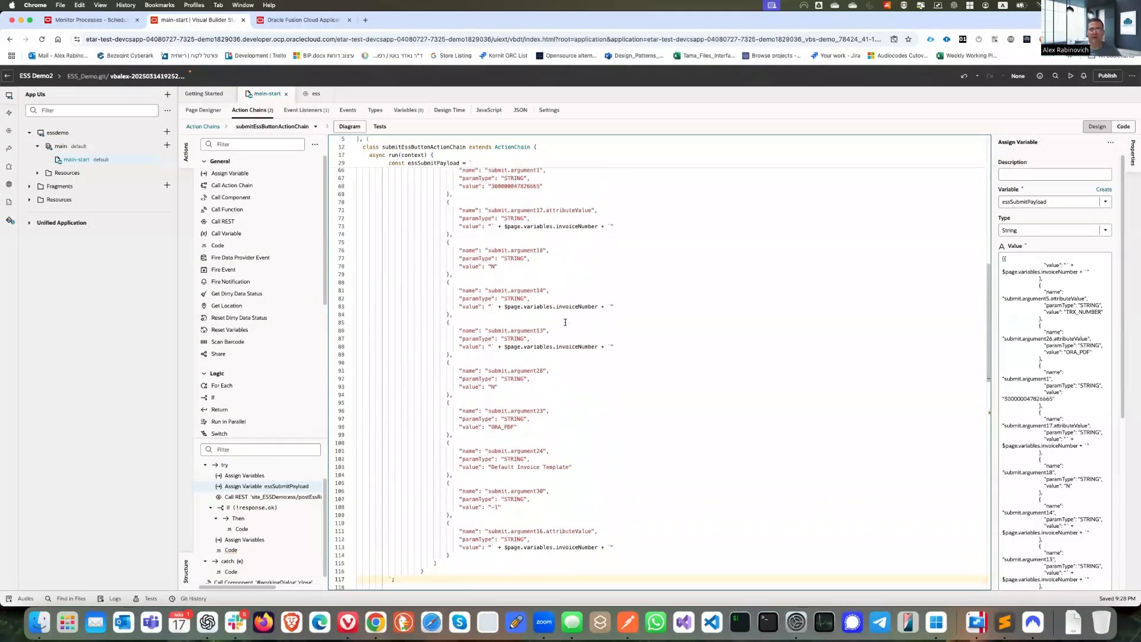
pyautogui.scroll(2, 565, 322)
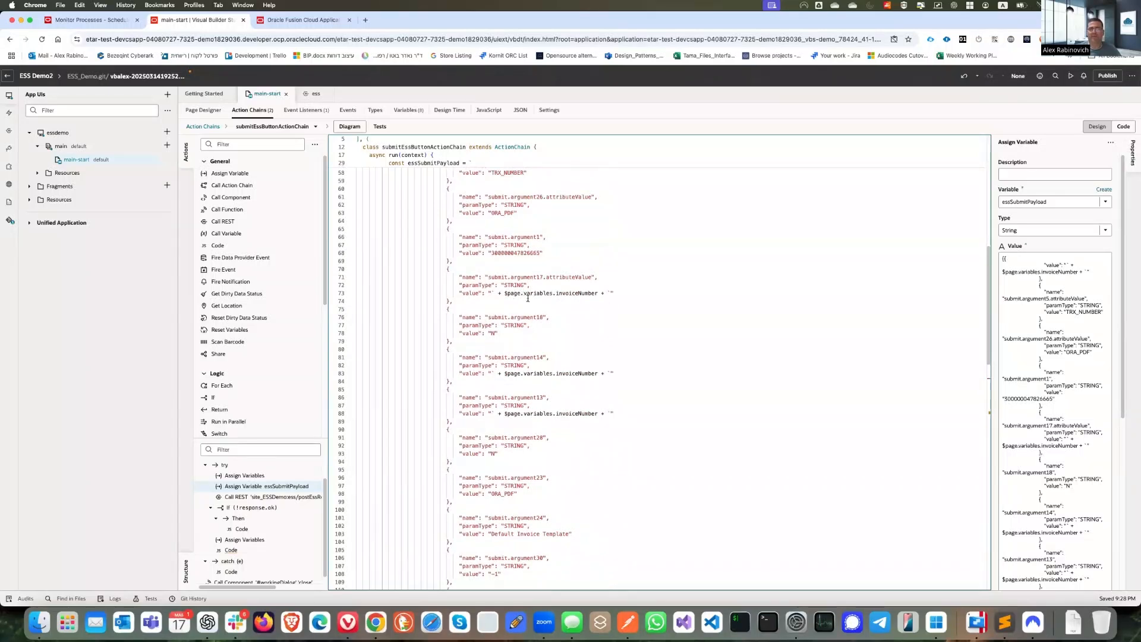
pyautogui.scroll(4, 537, 311)
pyautogui.scroll(-2, 537, 311)
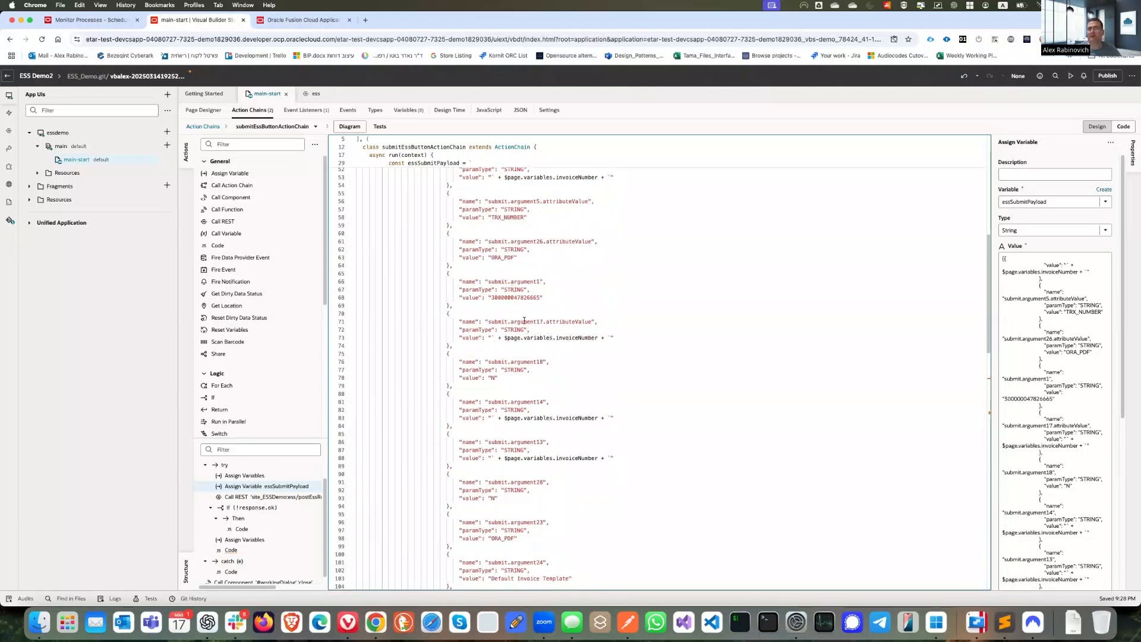
pyautogui.scroll(3, 524, 321)
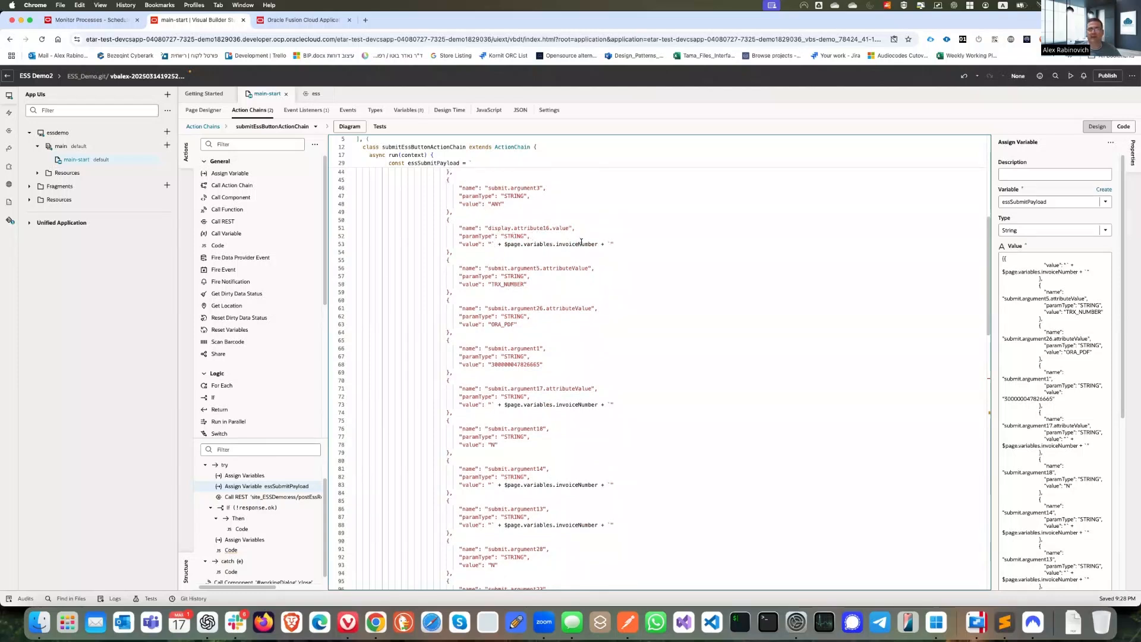
pyautogui.doubleClick(582, 243)
pyautogui.click(516, 260)
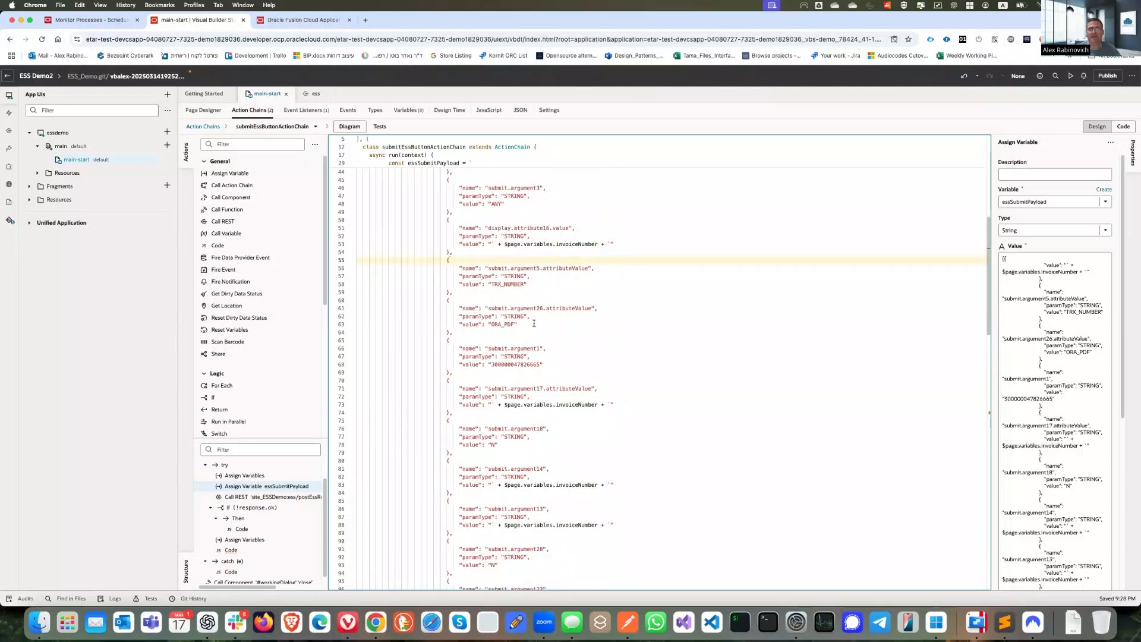
pyautogui.click(492, 243)
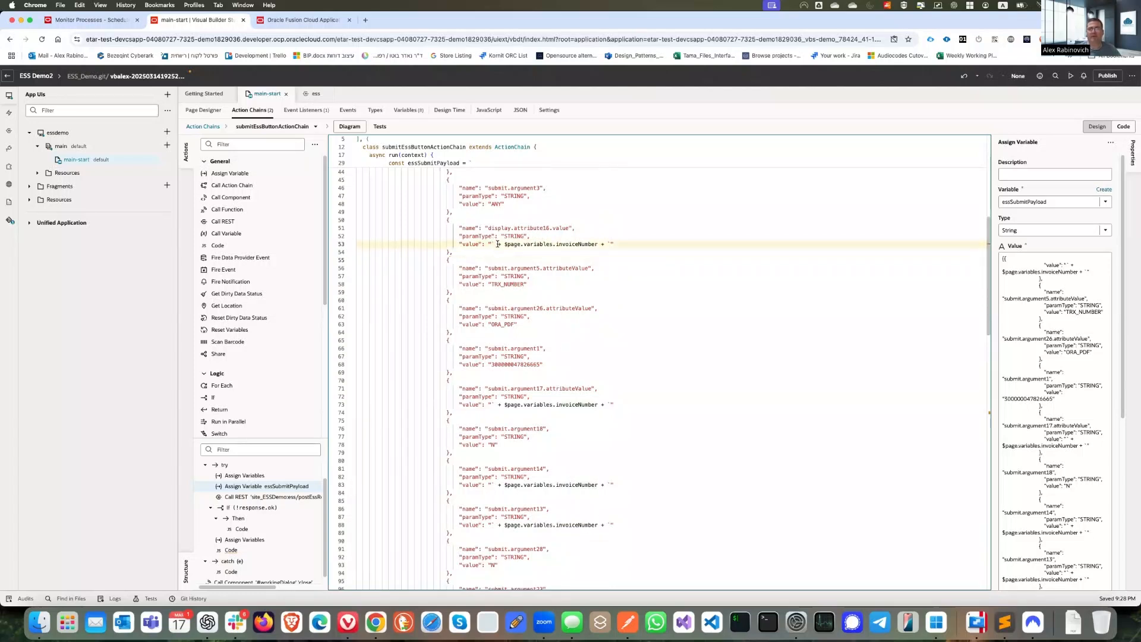
pyautogui.click(610, 243)
# Step: Highlight the submit.argument1 block and its hard-coded value, and point out the invoiceNumber references in submit.argument17.attributeValue and submit.argument14
pyautogui.moveTo(447, 340); pyautogui.dragTo(496, 373)
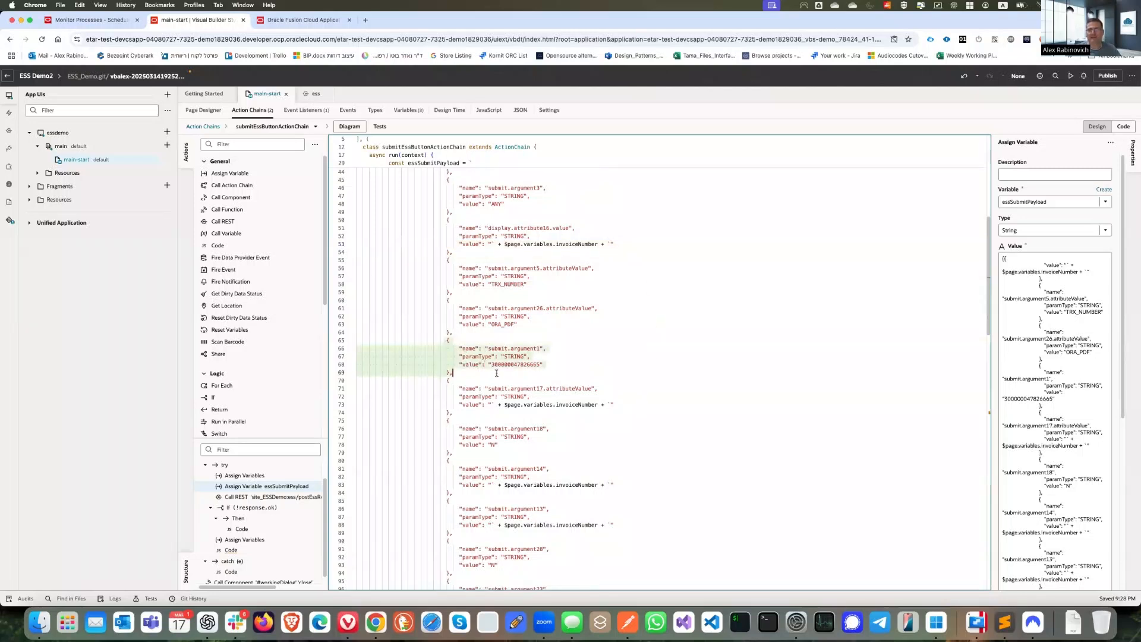
pyautogui.click(540, 365)
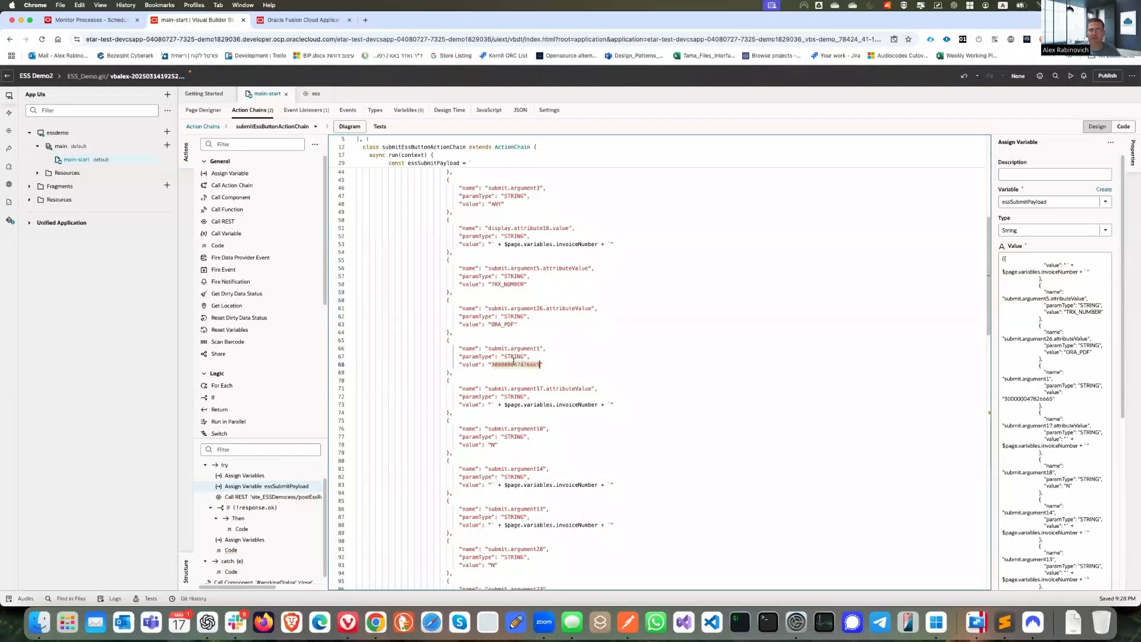
pyautogui.doubleClick(522, 364)
pyautogui.scroll(-5, 541, 417)
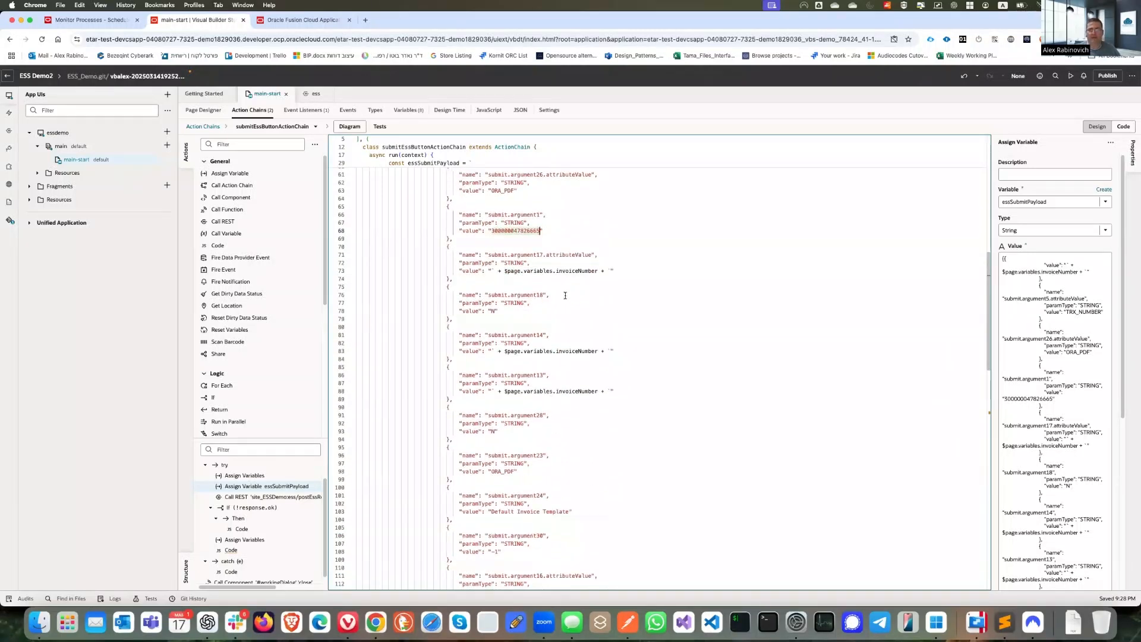
pyautogui.click(574, 271)
pyautogui.click(579, 350)
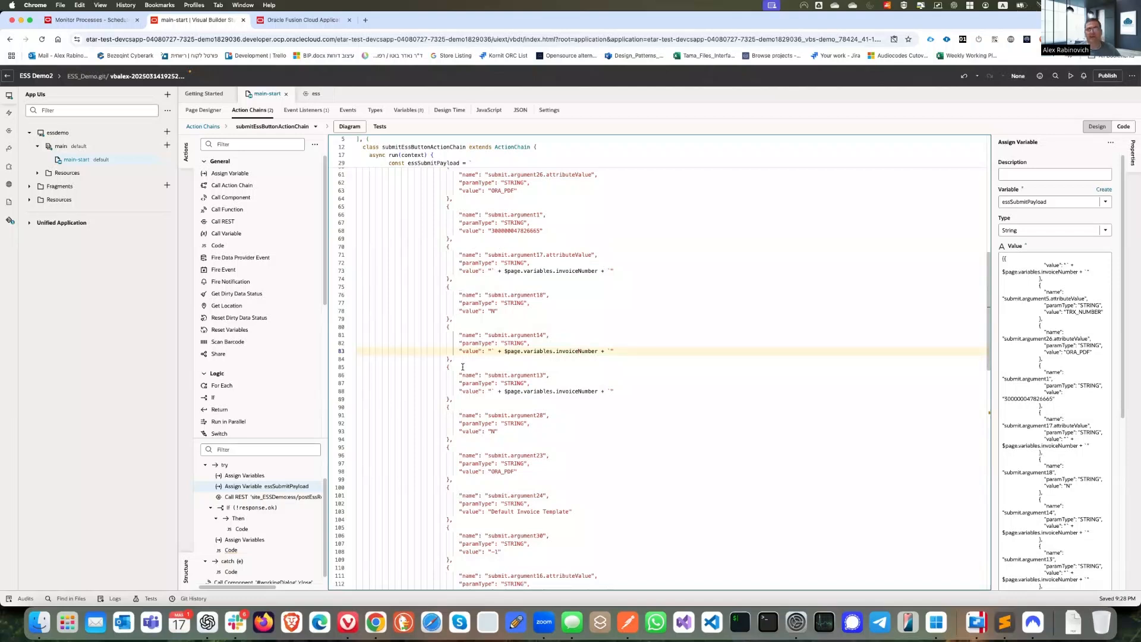
# Step: Inspect the callRest action after the payload, highlighting its postEssRestSchedulerV1Requests endpoint and the essSubmitPayload body
pyautogui.scroll(-5, 462, 366)
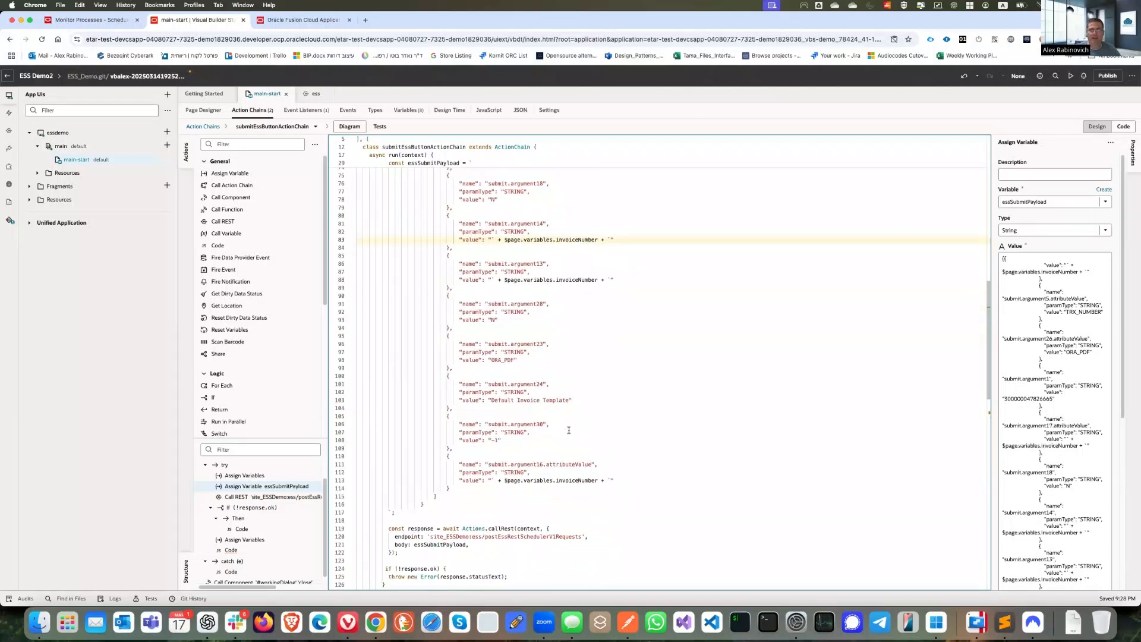
pyautogui.scroll(-6, 558, 440)
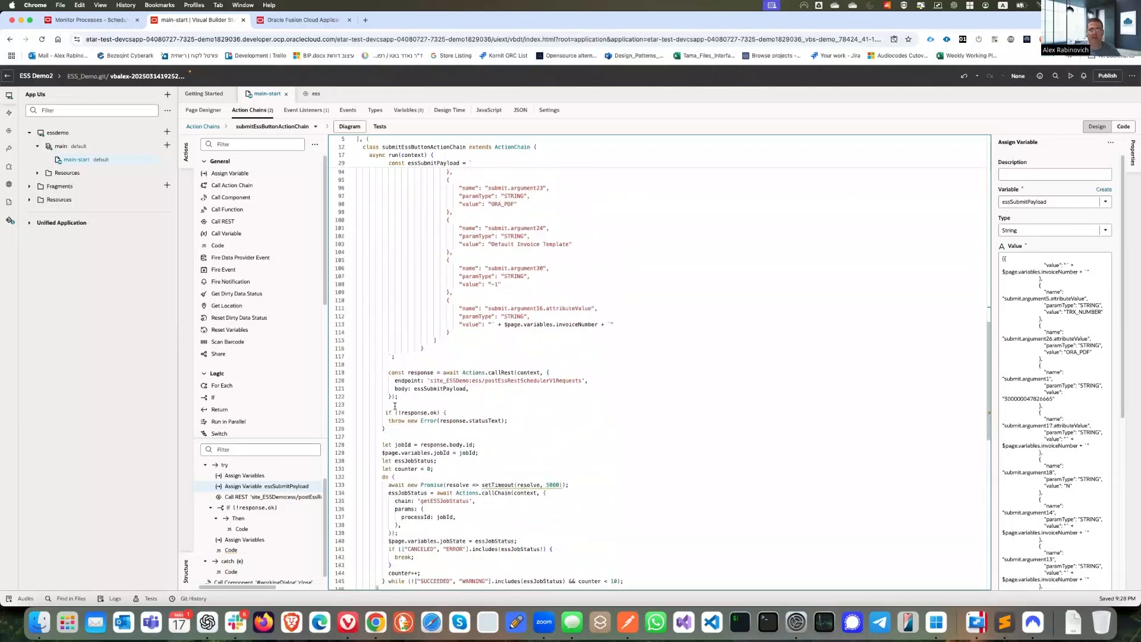
pyautogui.click(419, 403)
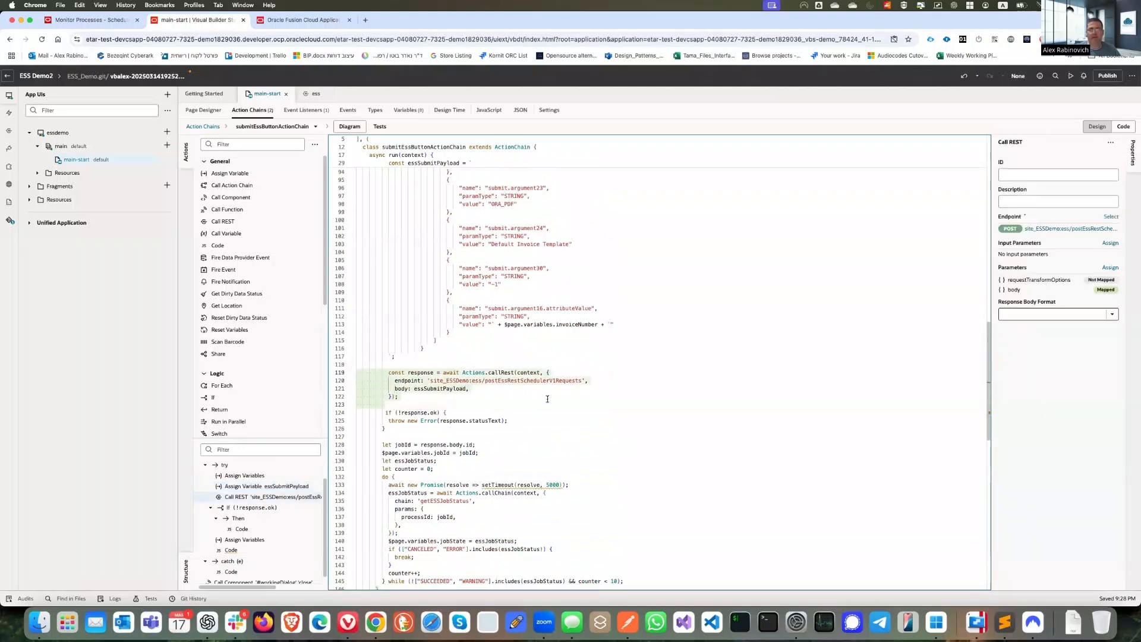
pyautogui.click(536, 393)
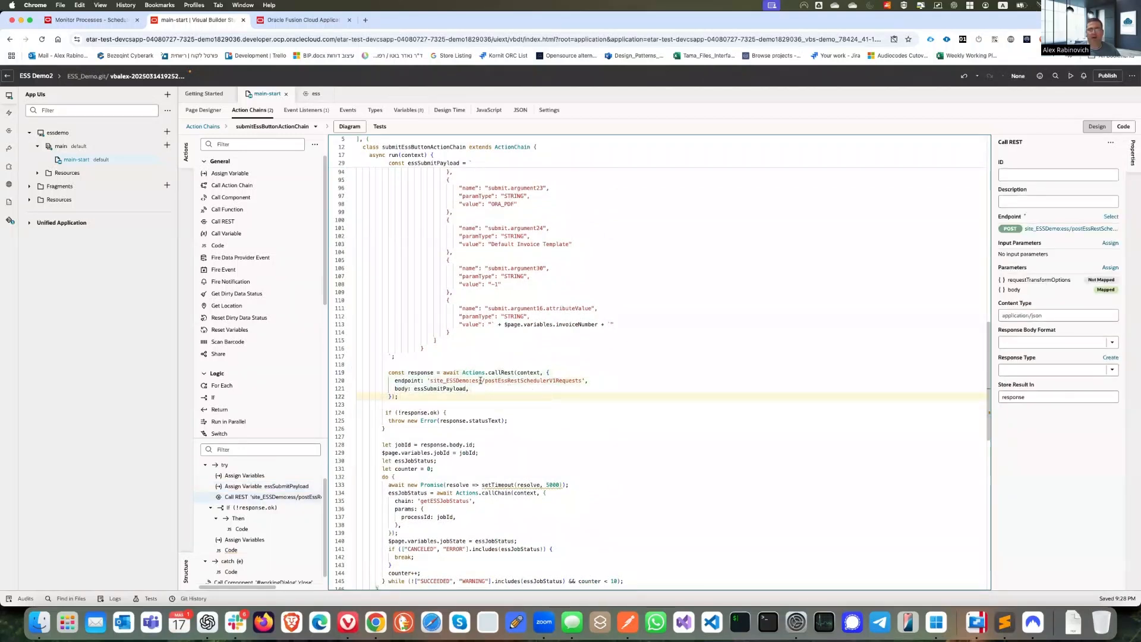
pyautogui.doubleClick(565, 378)
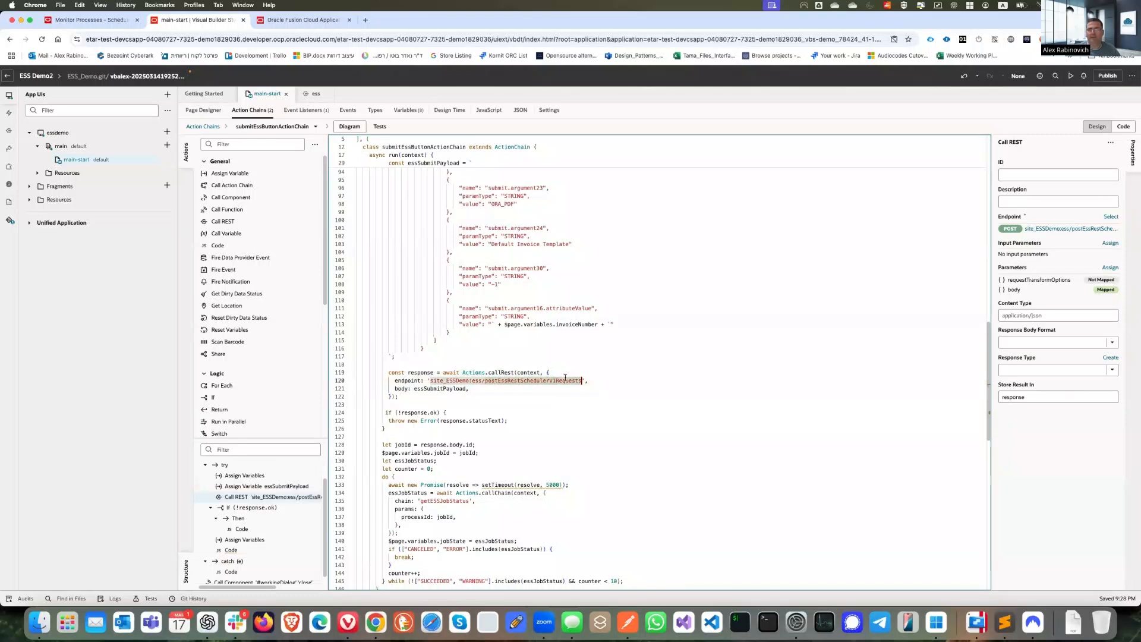
pyautogui.doubleClick(436, 388)
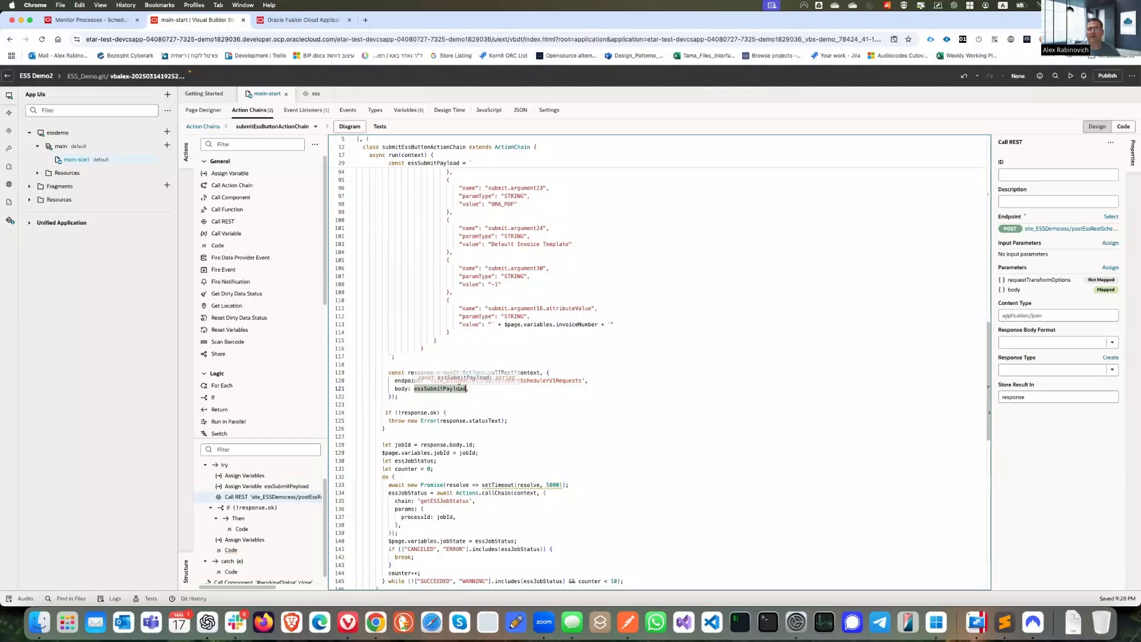
# Step: Inspect the !response.ok check that throws an error and the jobId assignment from response.body.id
pyautogui.click(522, 407)
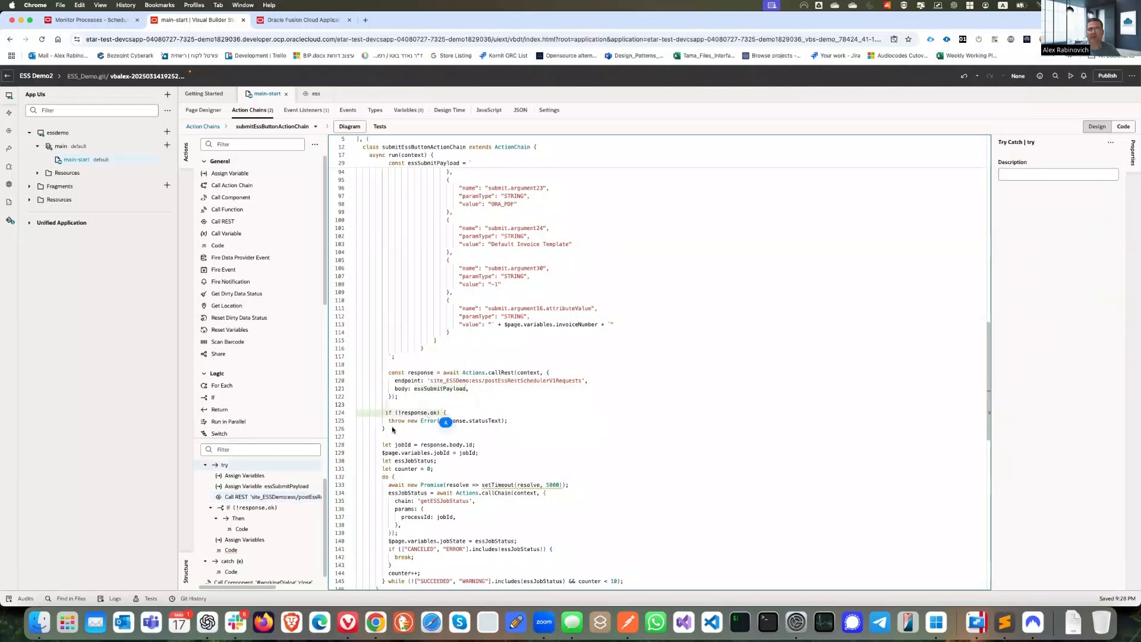
pyautogui.click(503, 415)
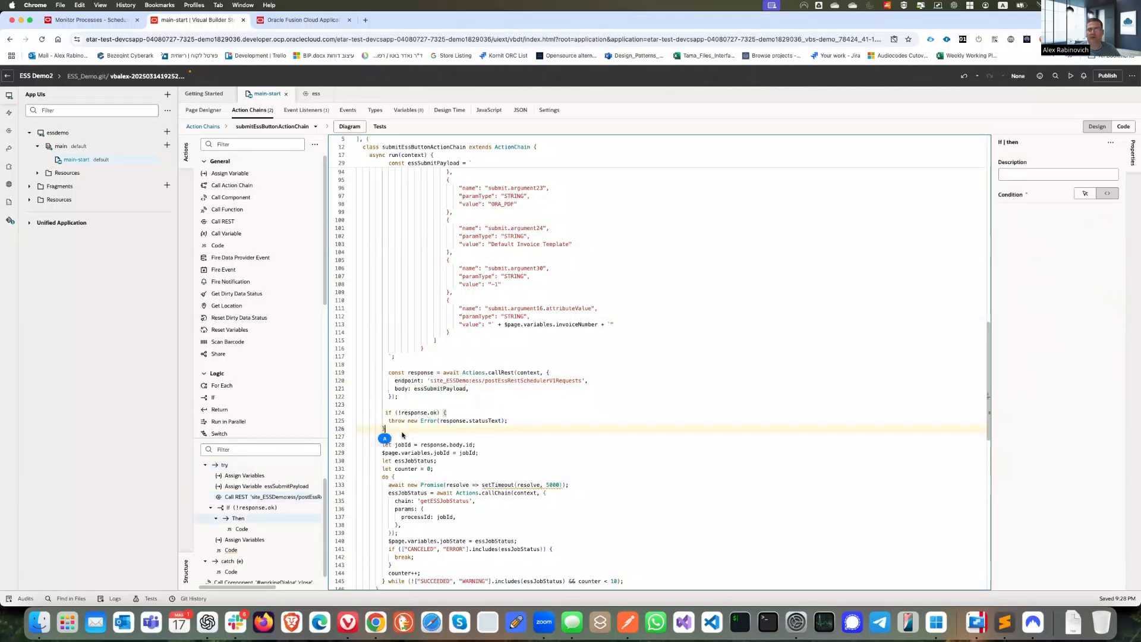
pyautogui.click(558, 450)
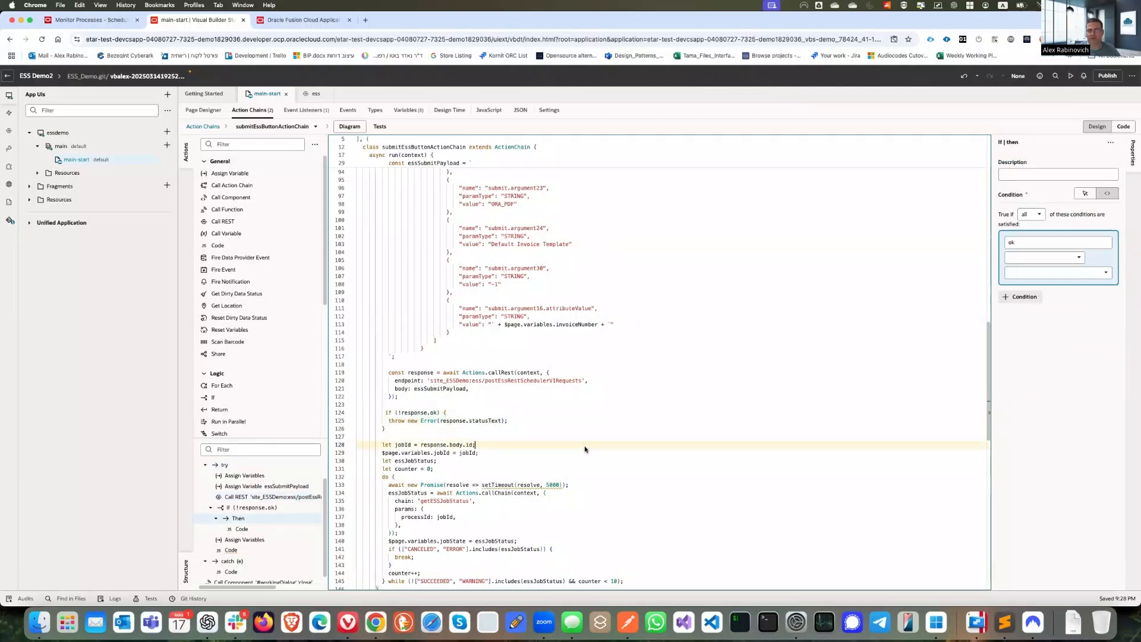
# Step: Highlight the jobId assignment from response.body.id, and point out the essJobStatus and counter variables declared below it
pyautogui.scroll(-4, 561, 450)
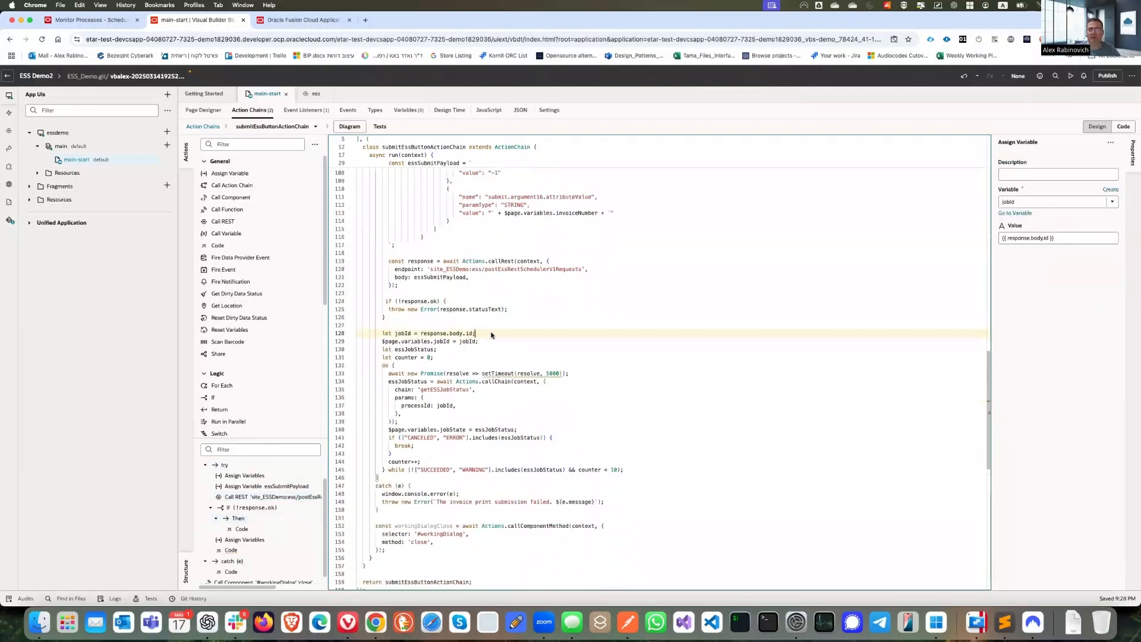
pyautogui.moveTo(491, 335); pyautogui.dragTo(364, 334)
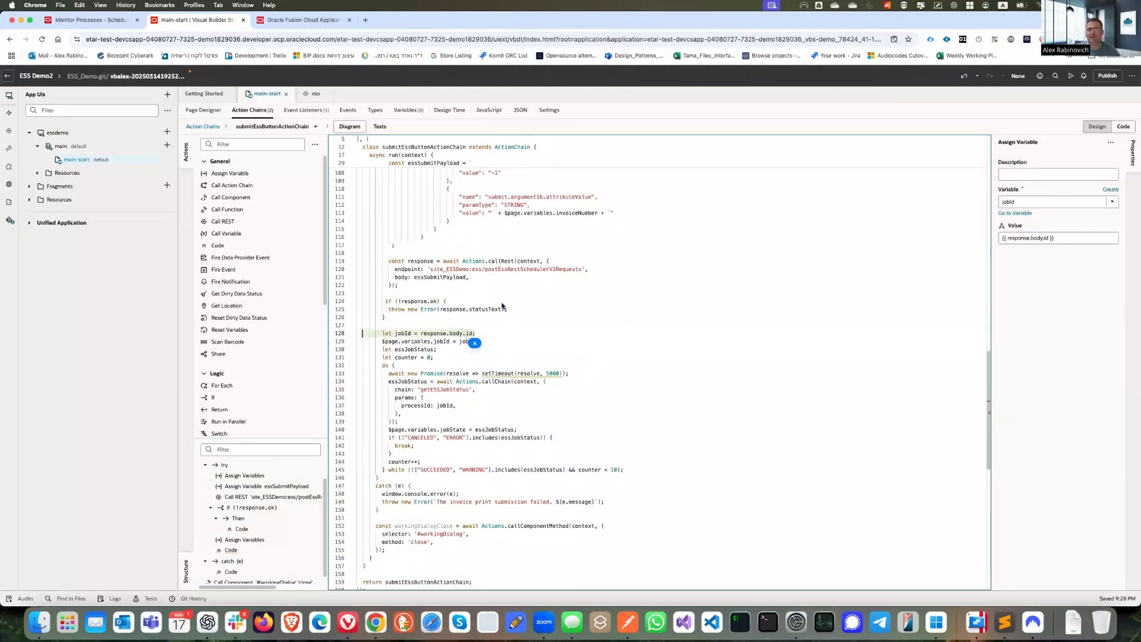
pyautogui.click(421, 350)
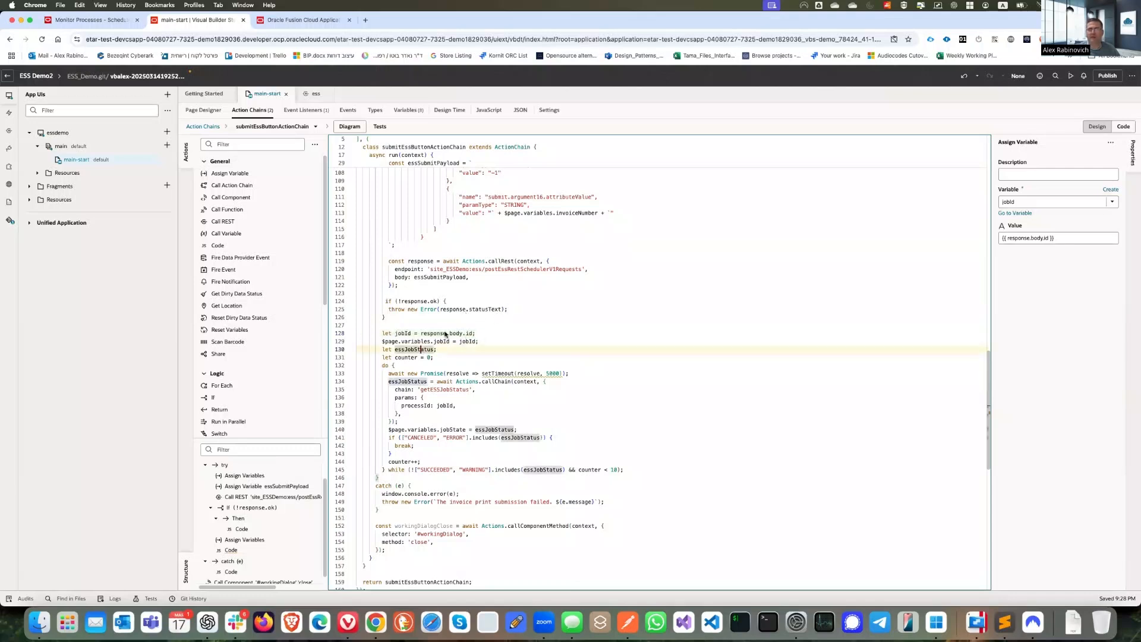
pyautogui.click(368, 337)
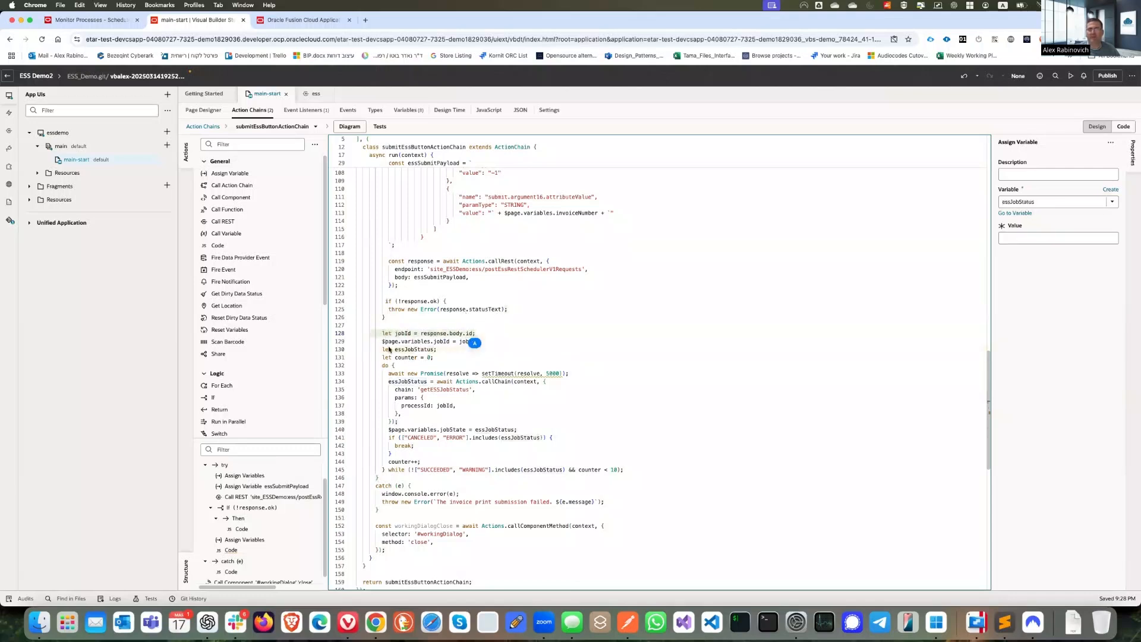
pyautogui.click(429, 357)
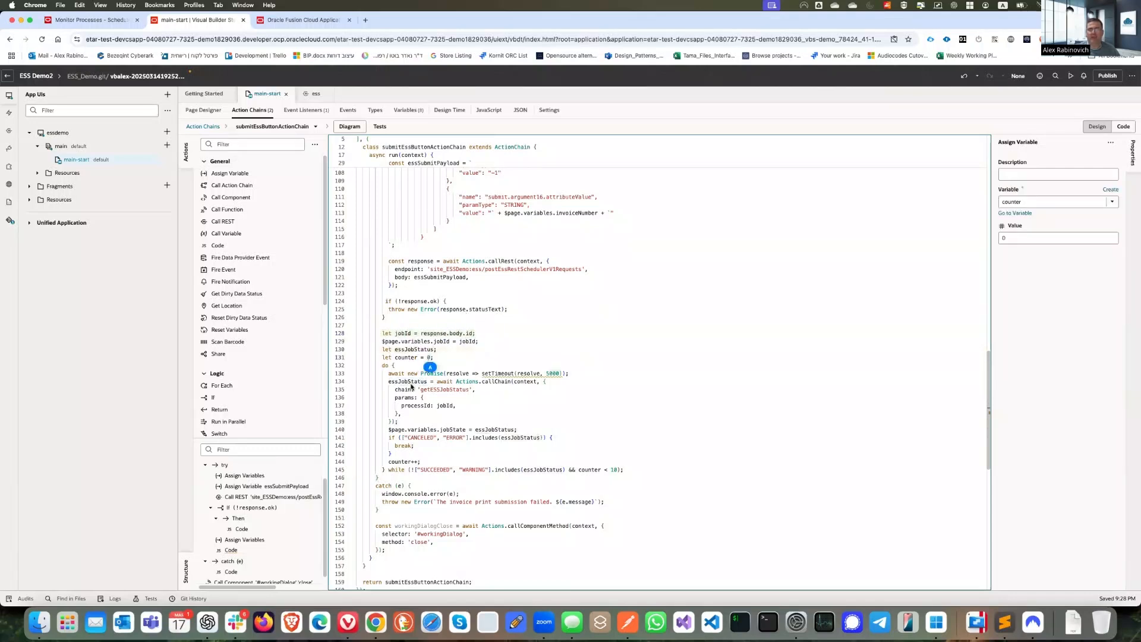
pyautogui.click(453, 351)
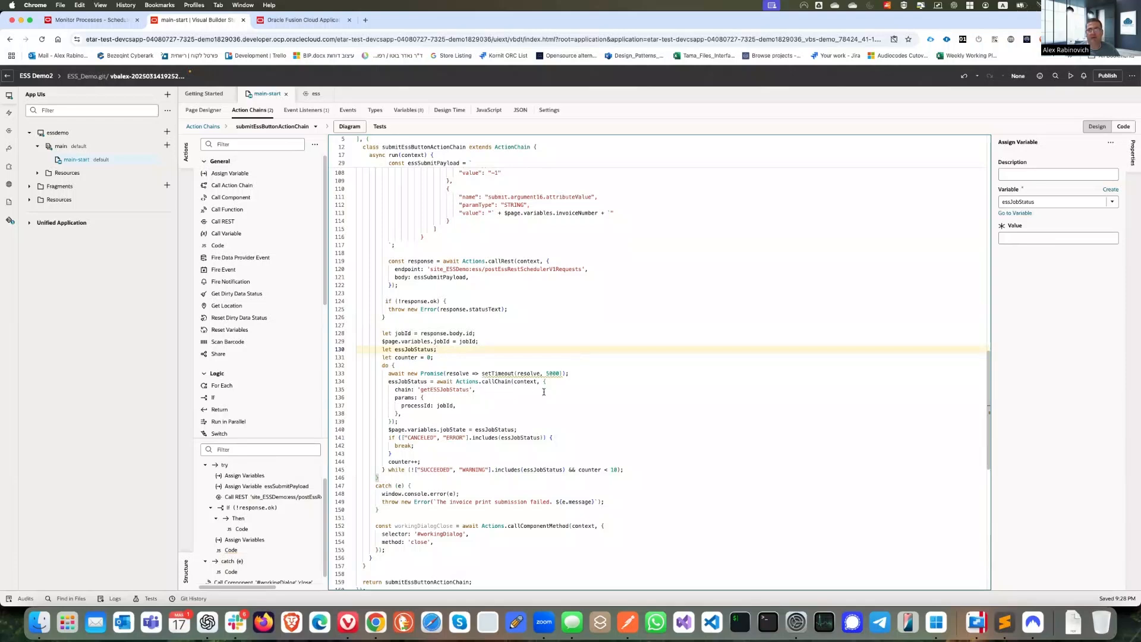
# Step: Inspect the start of the do loop, pointing out the setTimeout delay of 5000 and the called getESSJobStatus chain
pyautogui.click(581, 397)
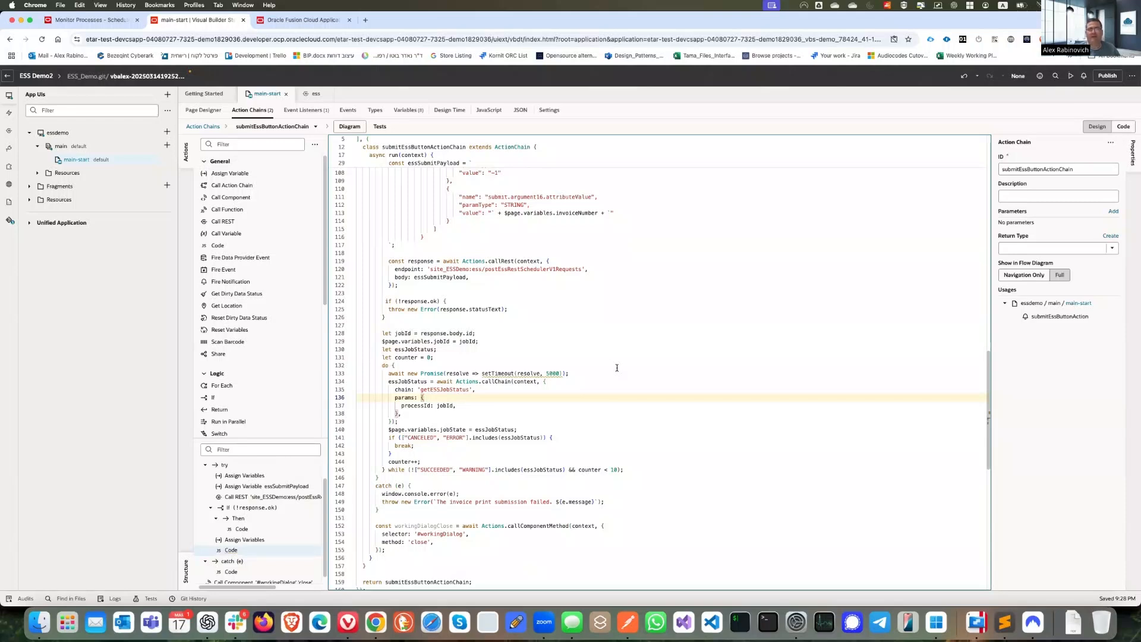
pyautogui.click(496, 373)
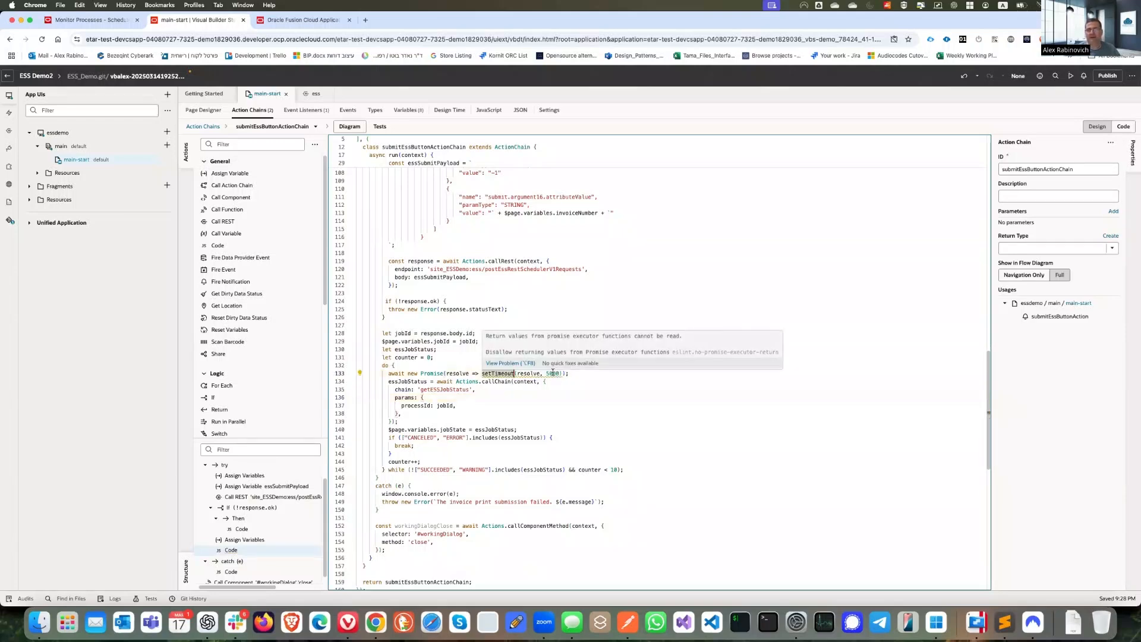
pyautogui.click(553, 373)
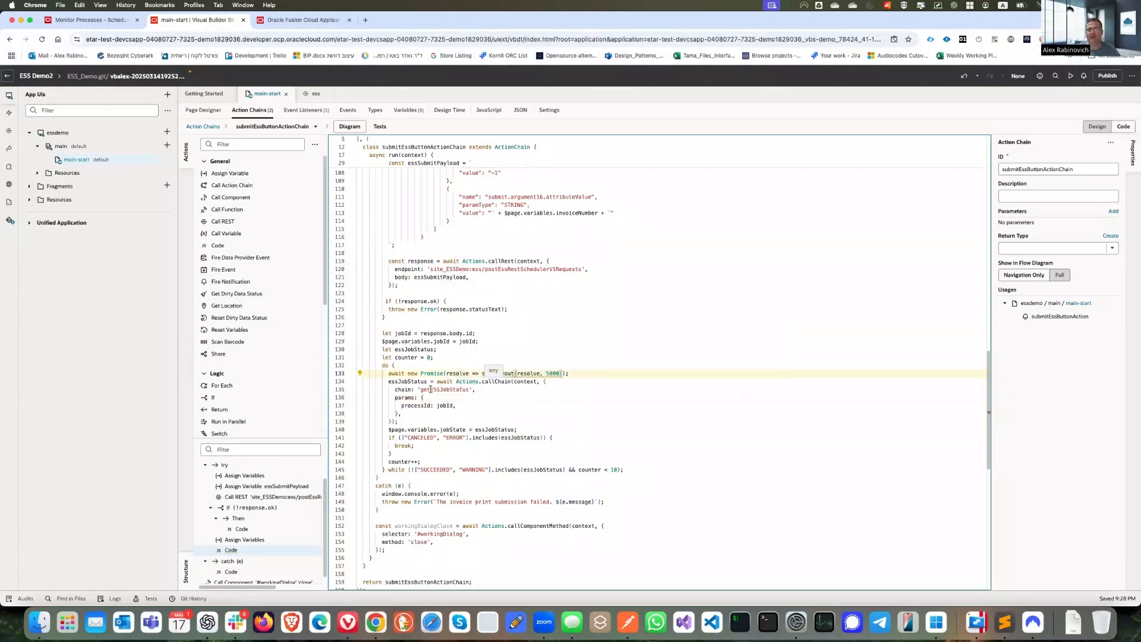
pyautogui.doubleClick(448, 389)
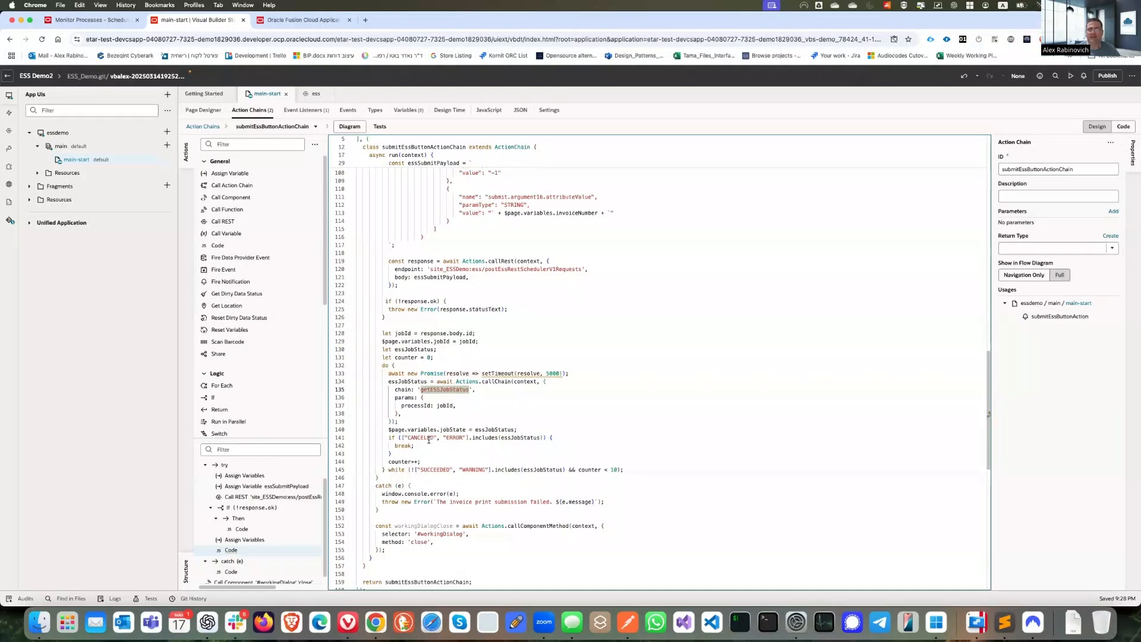
# Step: Point out the loop's "CANCELED"/"ERROR" break check, the counter < 10 limit and the $page.variables.jobState assignment
pyautogui.click(452, 437)
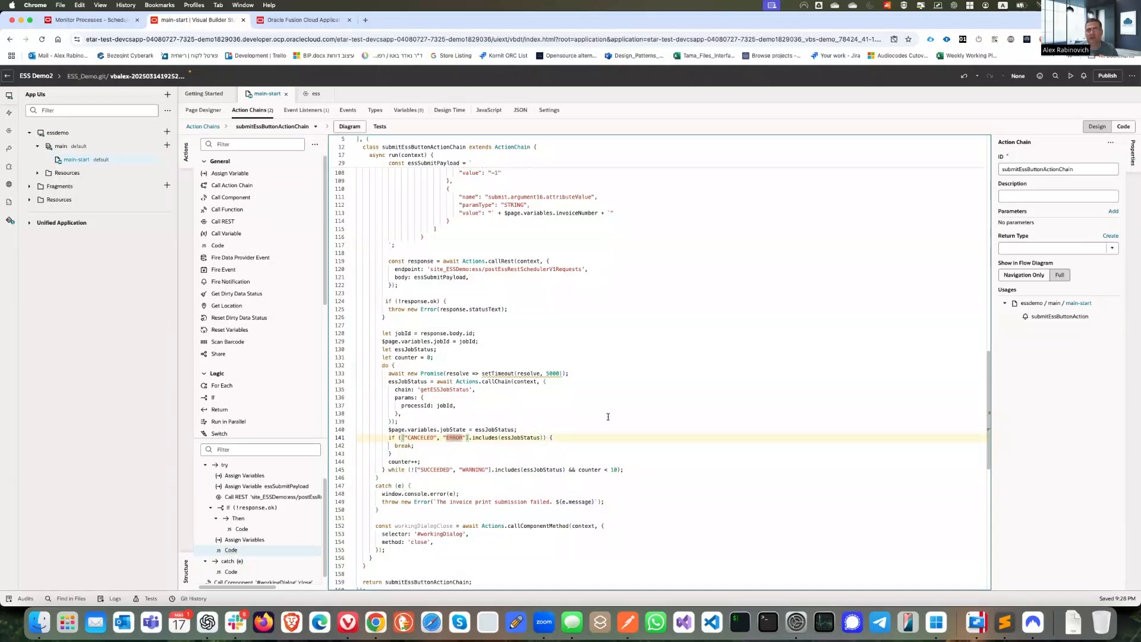
pyautogui.click(612, 470)
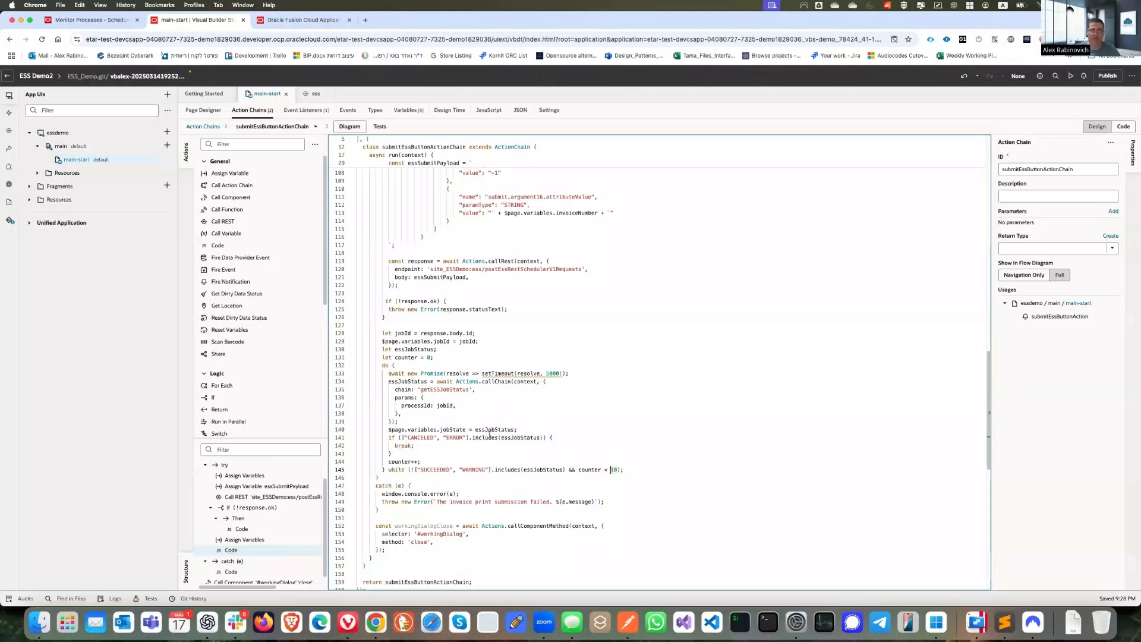
pyautogui.click(391, 430)
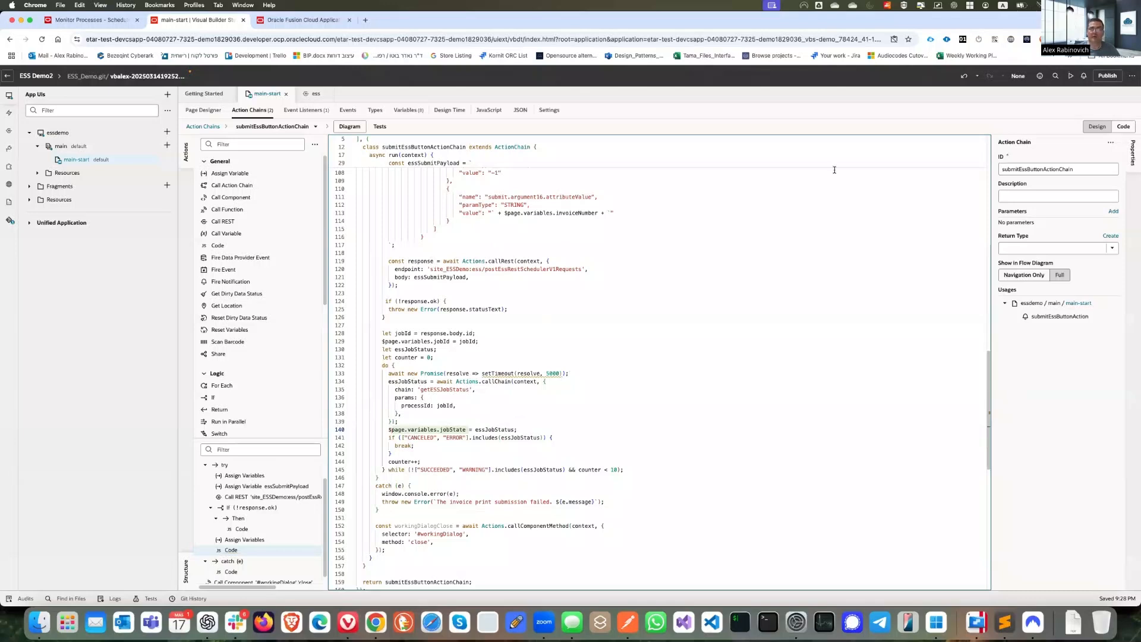
# Step: Show the submit action chain as a diagram through to its closing action, and open the getESSJobStatus action chain
pyautogui.click(1097, 126)
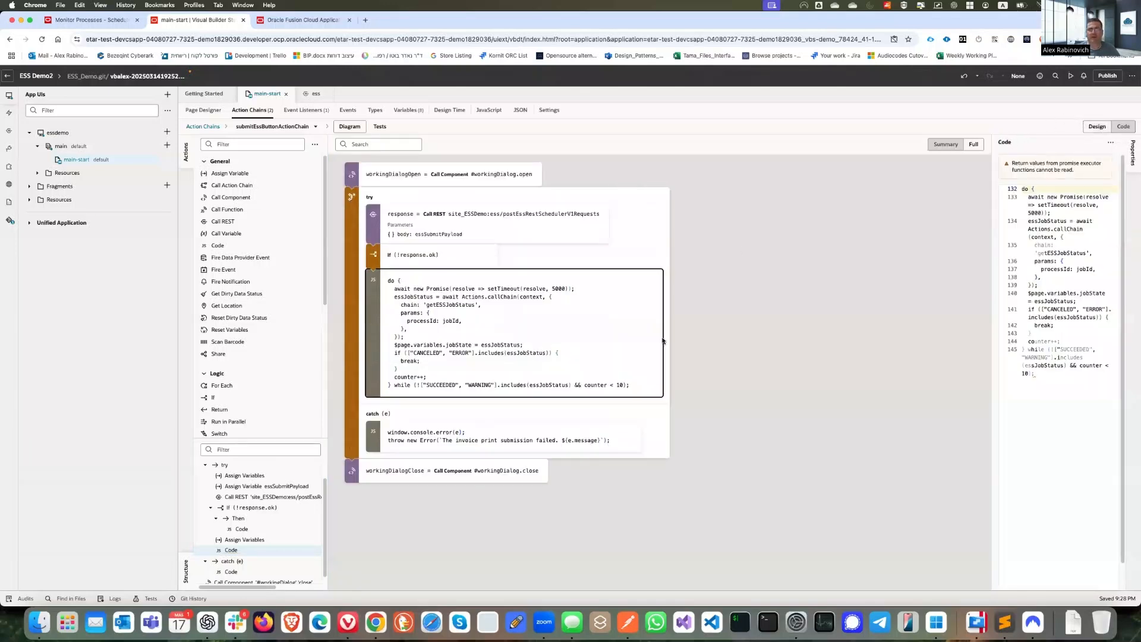
pyautogui.scroll(-2, 752, 348)
pyautogui.moveTo(989, 399); pyautogui.dragTo(989, 573)
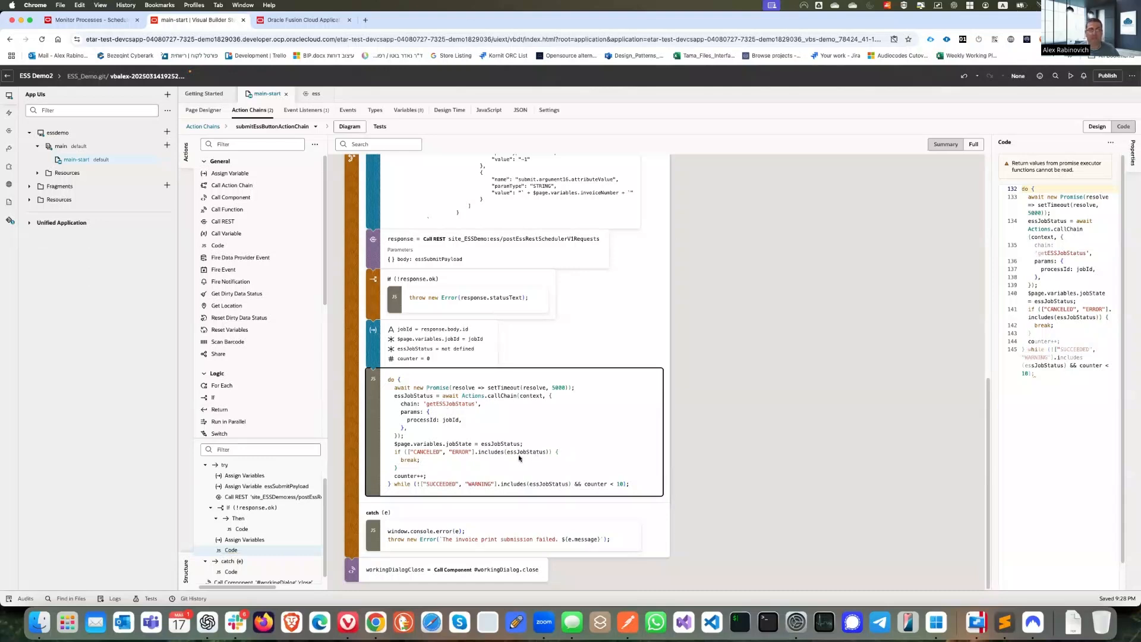
pyautogui.click(292, 128)
pyautogui.click(268, 146)
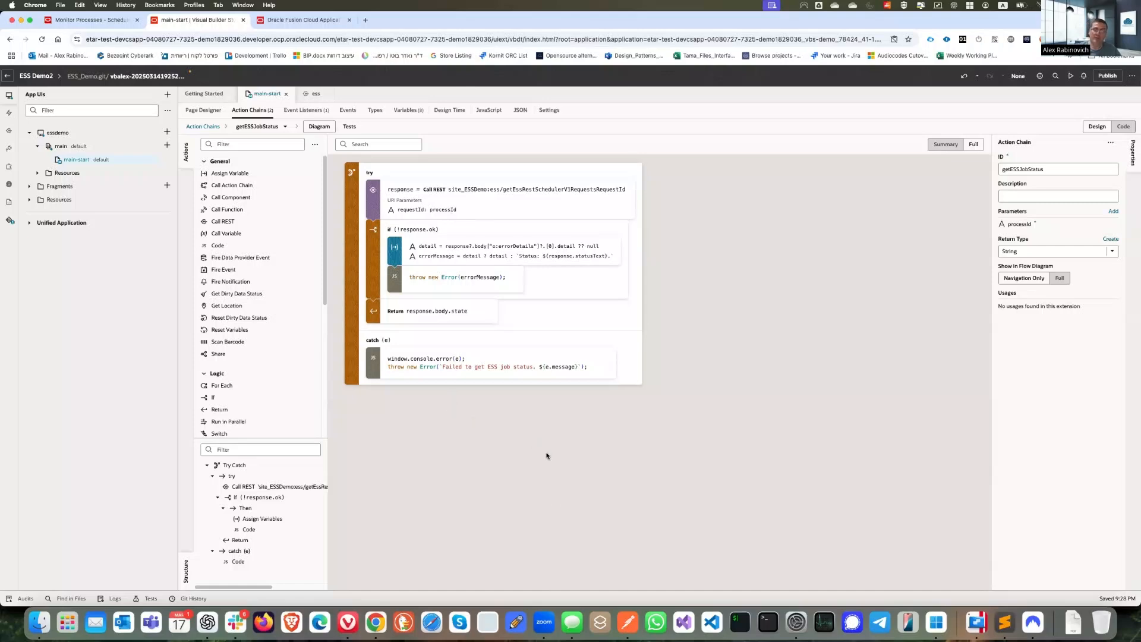
pyautogui.click(627, 623)
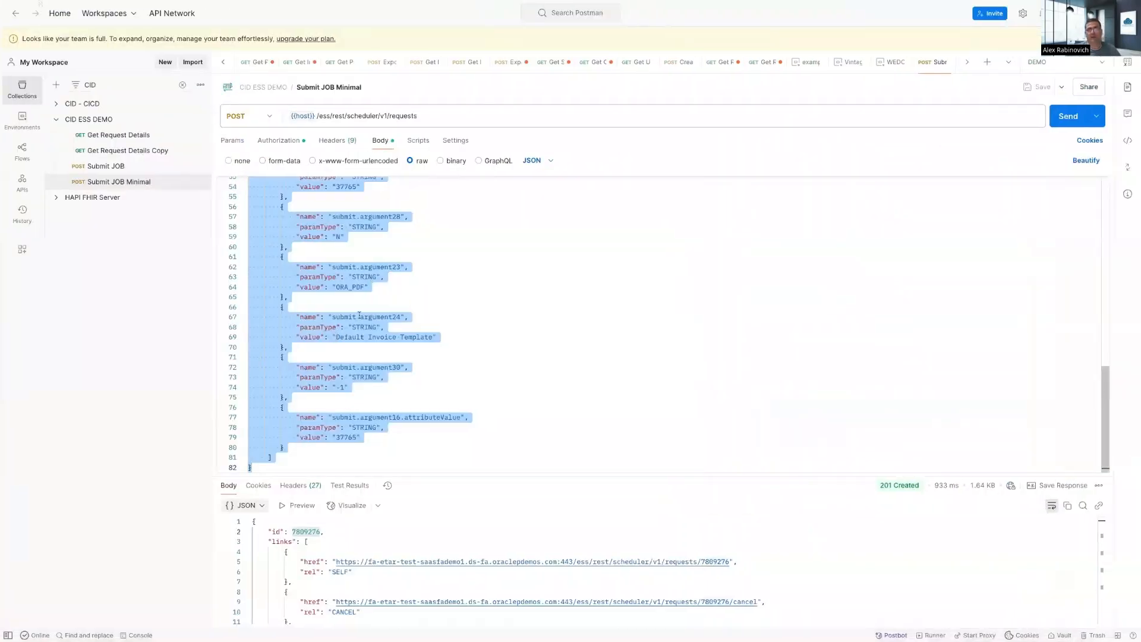
pyautogui.click(166, 151)
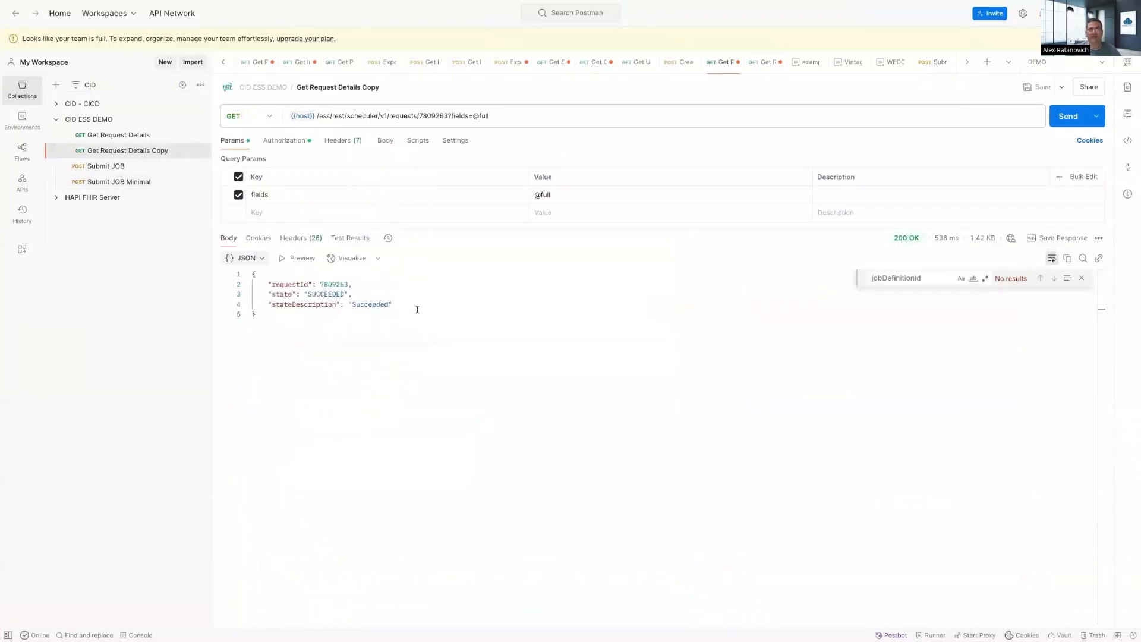
pyautogui.click(1077, 119)
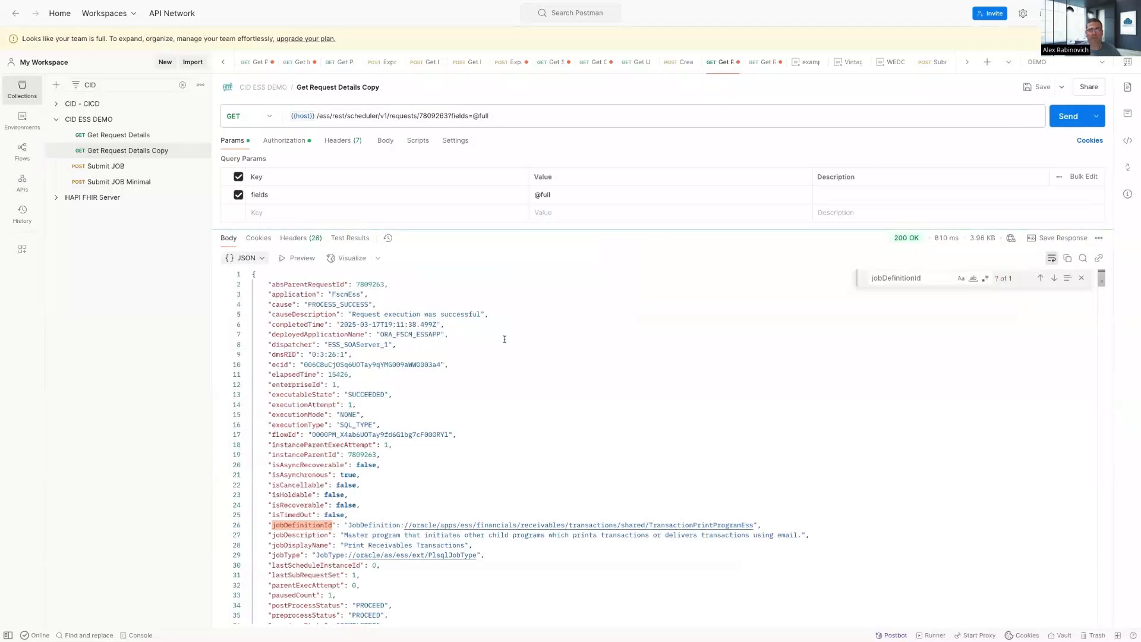
# Step: Examine the requestParameters in the full response, highlighting the start of the display.attribute19.label value
pyautogui.scroll(-3, 569, 359)
pyautogui.scroll(-3, 572, 364)
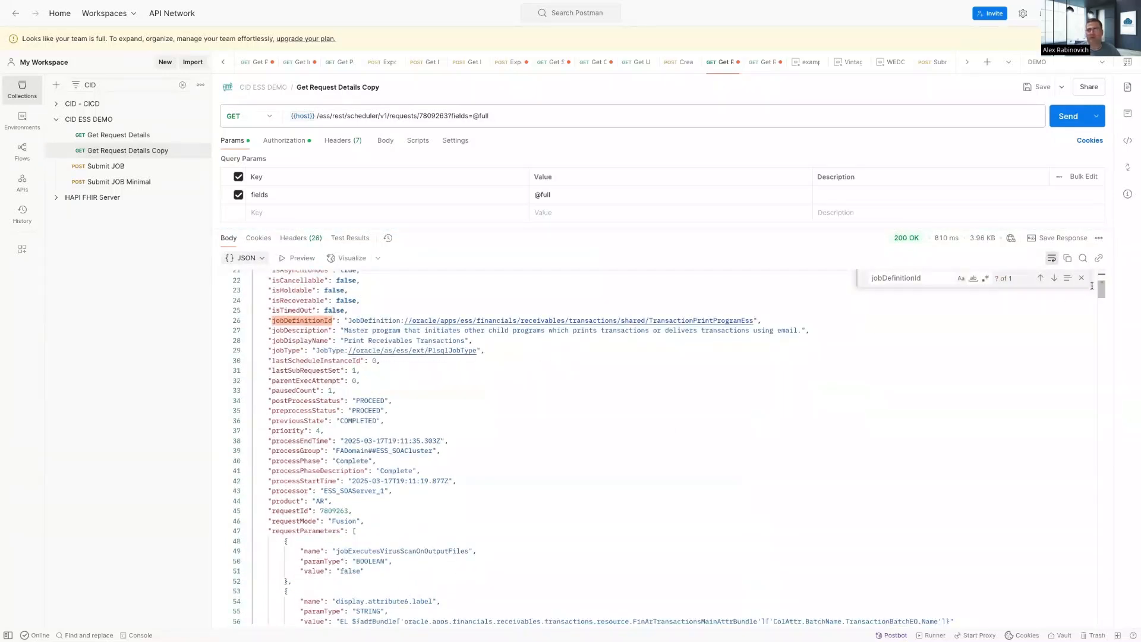
pyautogui.moveTo(1108, 295); pyautogui.dragTo(1100, 334)
pyautogui.click(1058, 327)
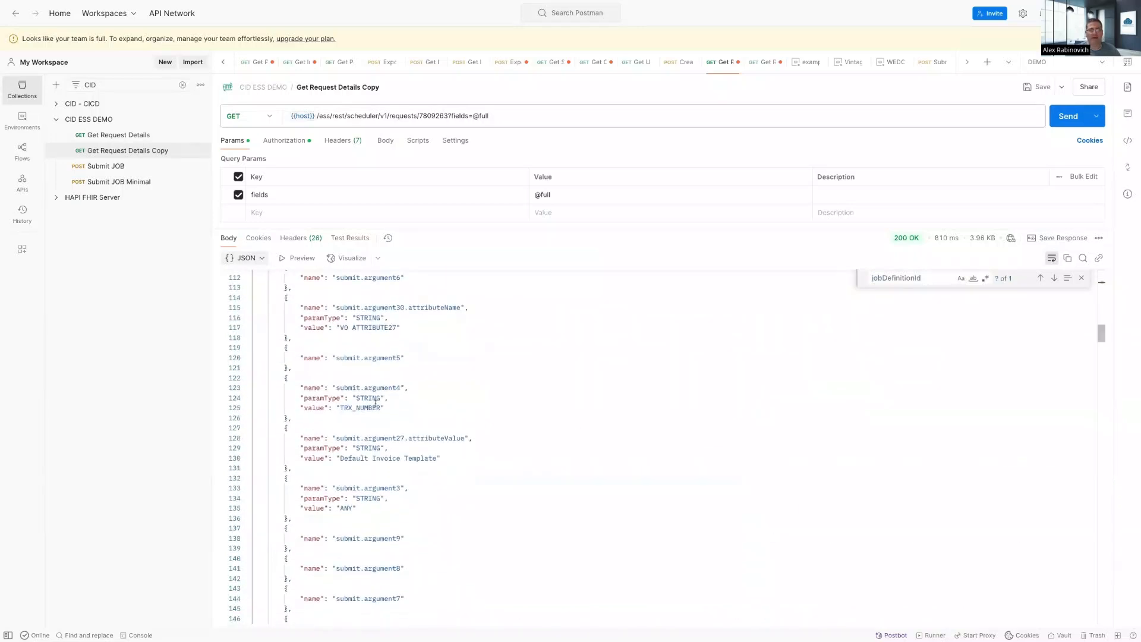
pyautogui.scroll(9, 406, 457)
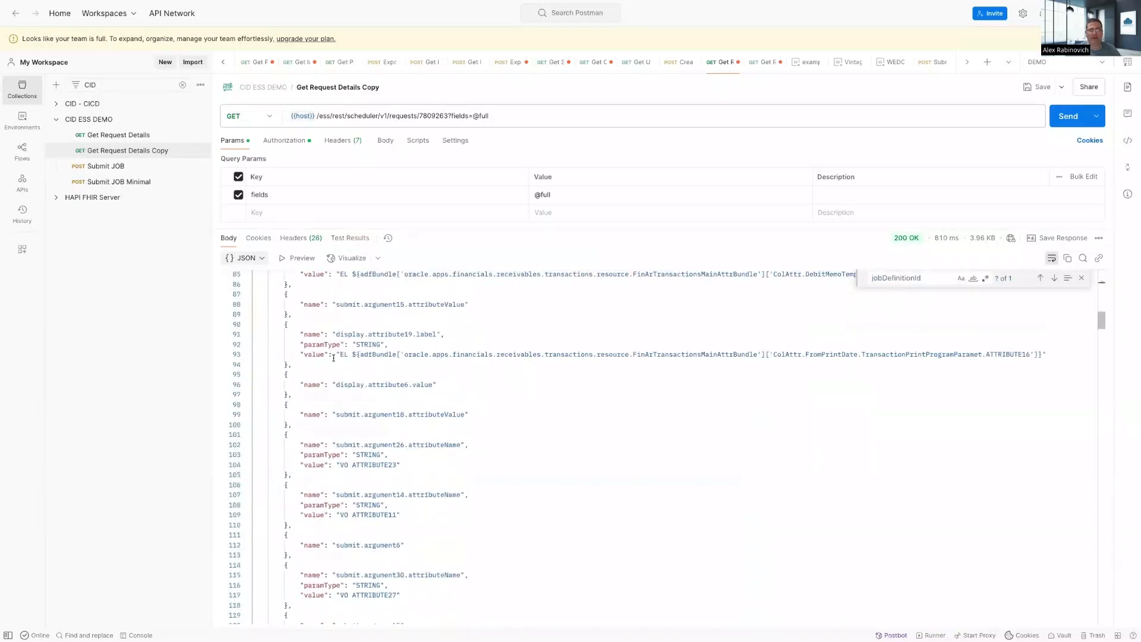
pyautogui.moveTo(333, 357); pyautogui.dragTo(422, 355)
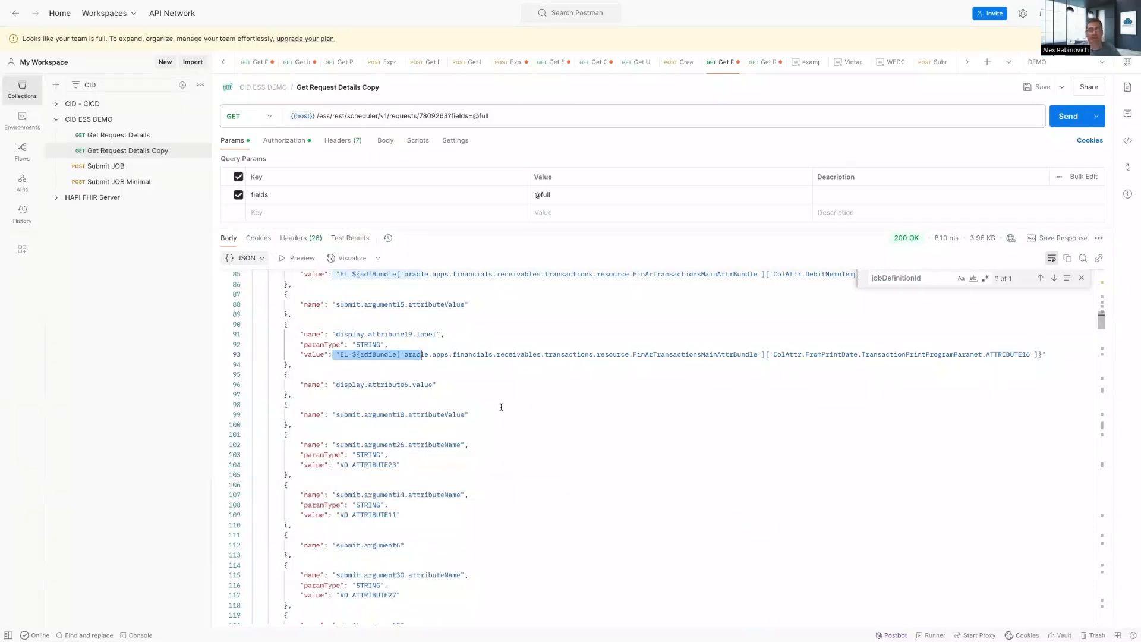
# Step: Open the Submit JOB Minimal request and view the reduced parameter list in its JSON body
pyautogui.click(122, 182)
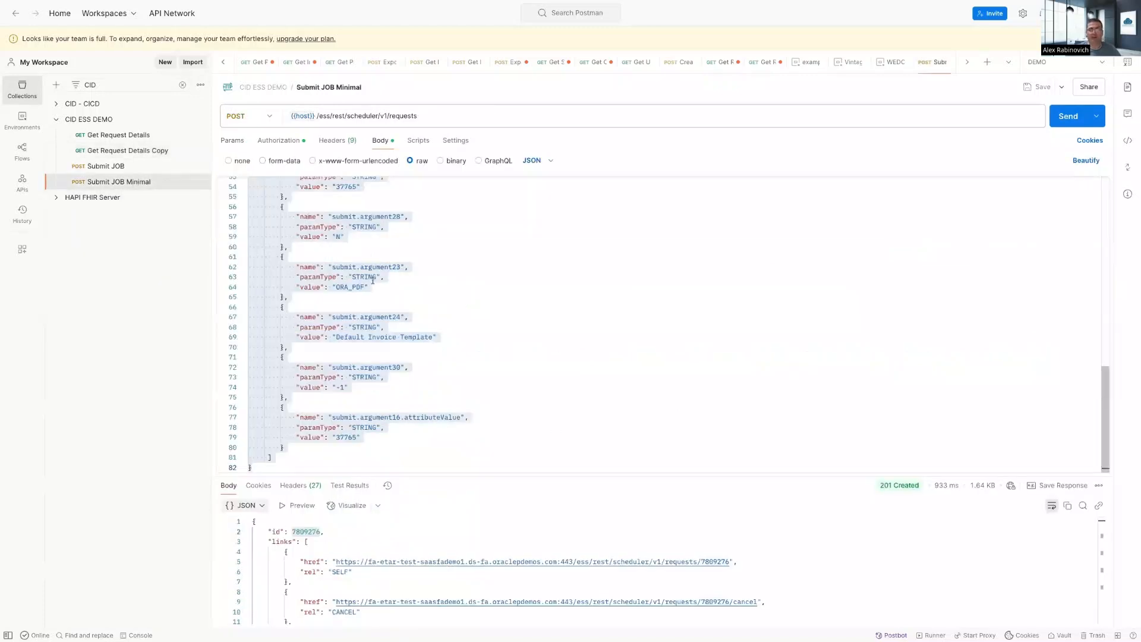
pyautogui.click(447, 388)
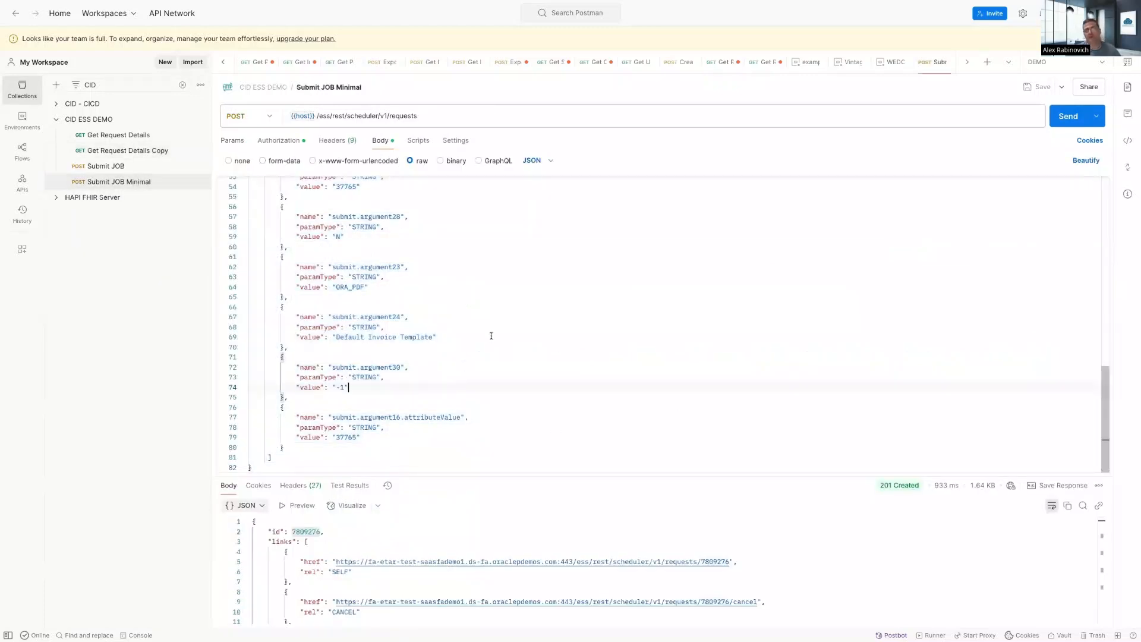
# Step: Return to Visual Builder Studio, reopen submitEssButtonActionChain and review its diagram from the payload down to the workingDialog close call
pyautogui.hotkey('ctrl', 'Left')
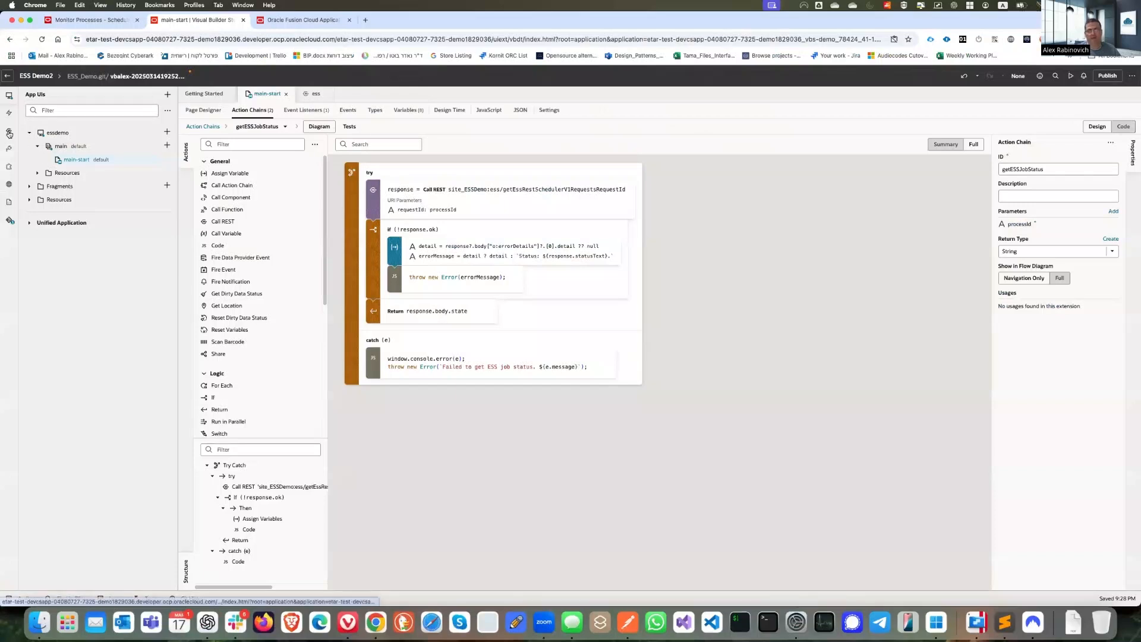
pyautogui.click(279, 127)
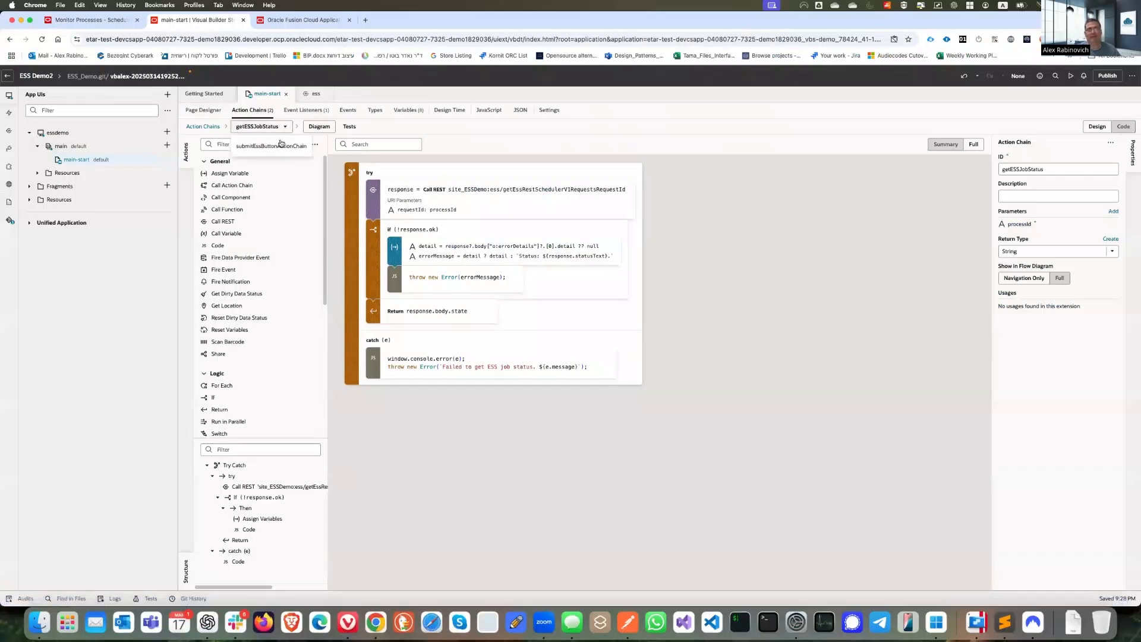
pyautogui.click(272, 146)
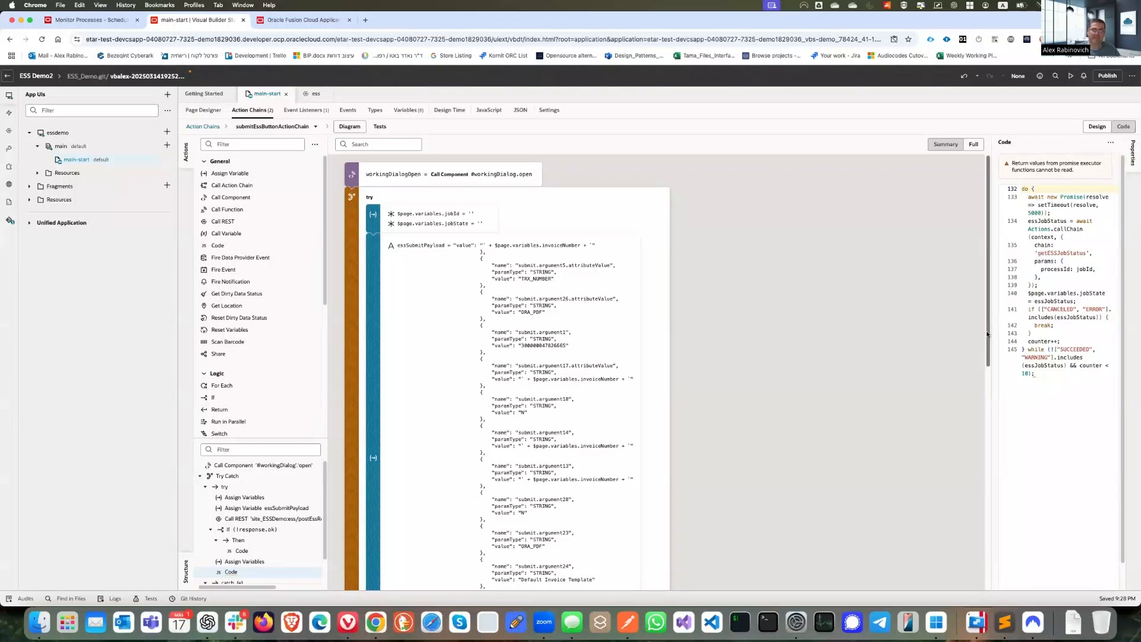
pyautogui.moveTo(987, 335); pyautogui.dragTo(987, 337)
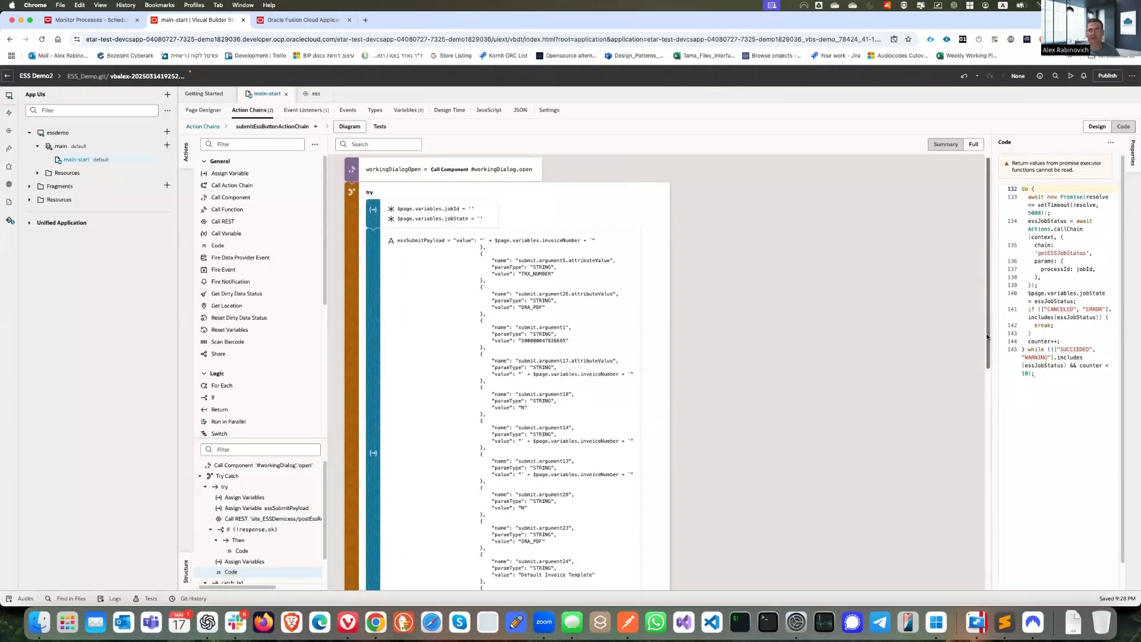
pyautogui.moveTo(988, 337); pyautogui.dragTo(980, 578)
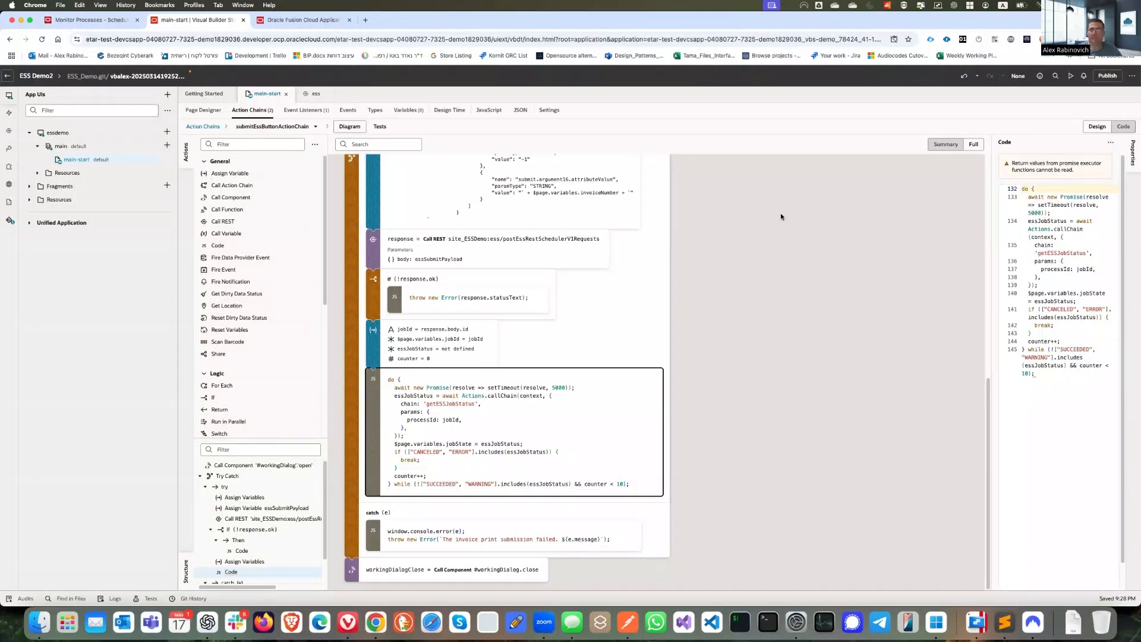
pyautogui.click(917, 453)
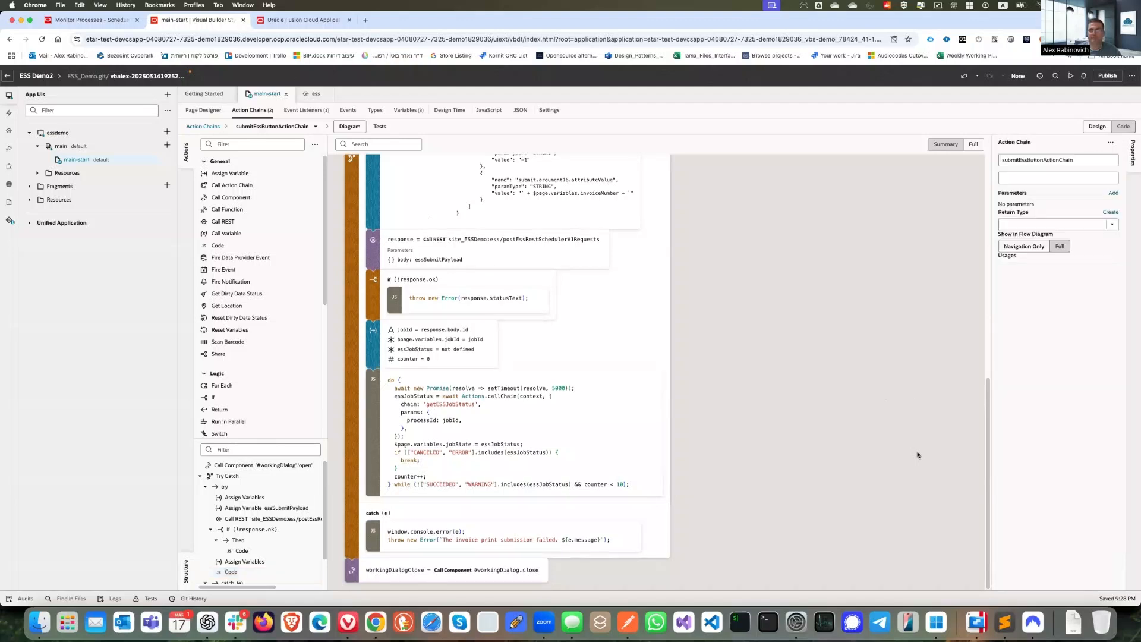